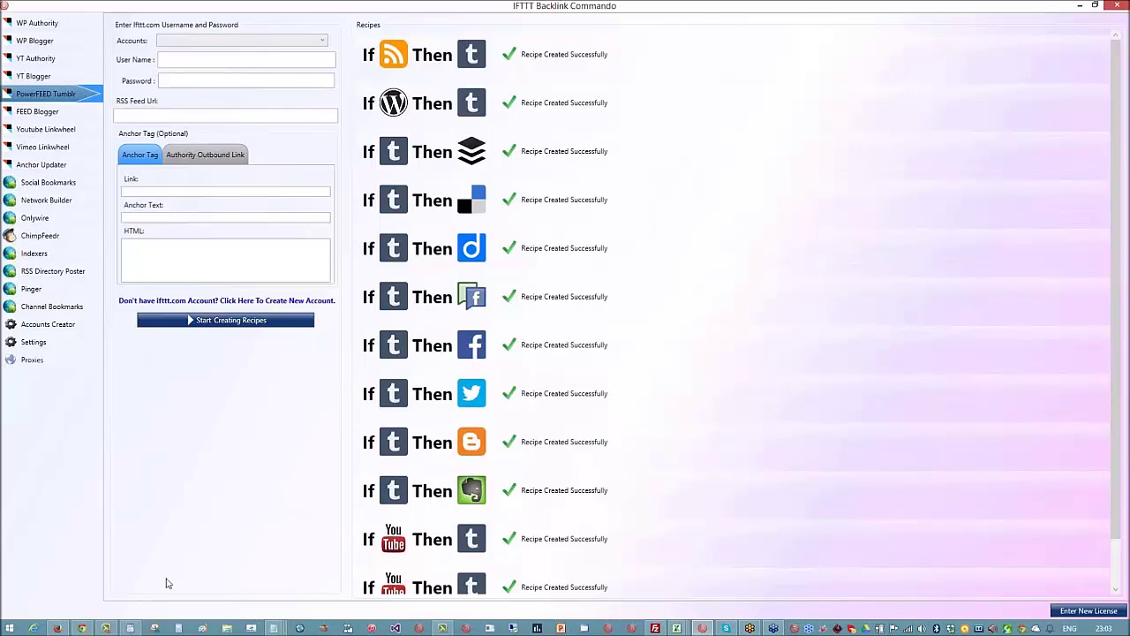
Switch to Firefox and review the High PR Blogs sales page, including its BlogsPR-2 to BlogsPR-5 price options
{"action": "left_click", "coordinate": [58, 627]}
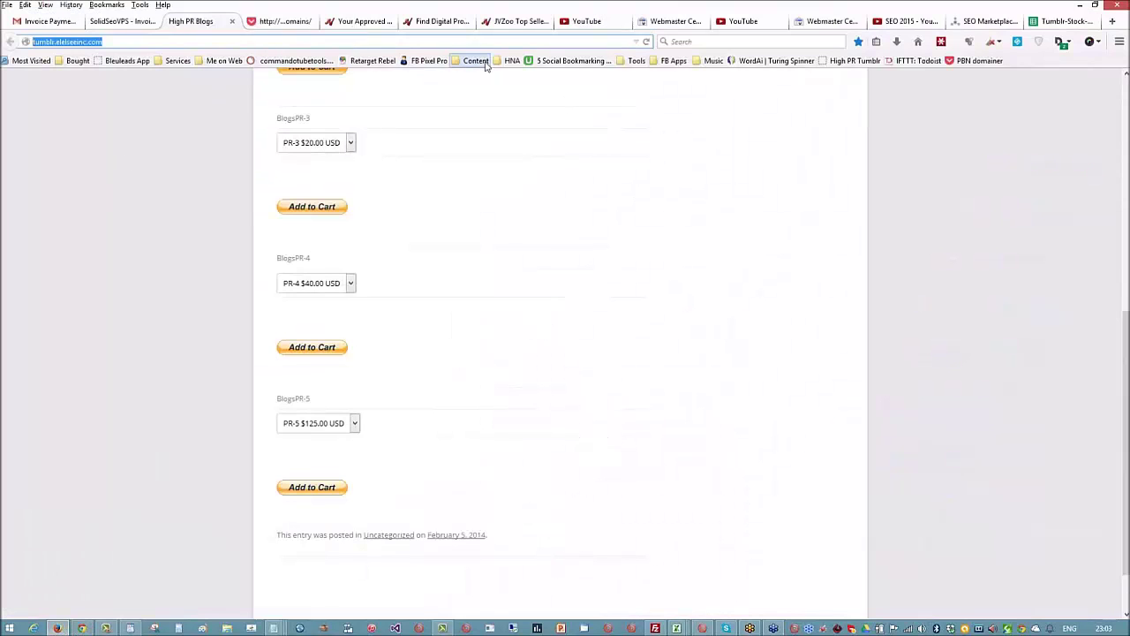
{"action": "scroll", "coordinate": [954, 191], "scroll_direction": "up", "scroll_amount": 5}
{"action": "scroll", "coordinate": [950, 195], "scroll_direction": "up", "scroll_amount": 3}
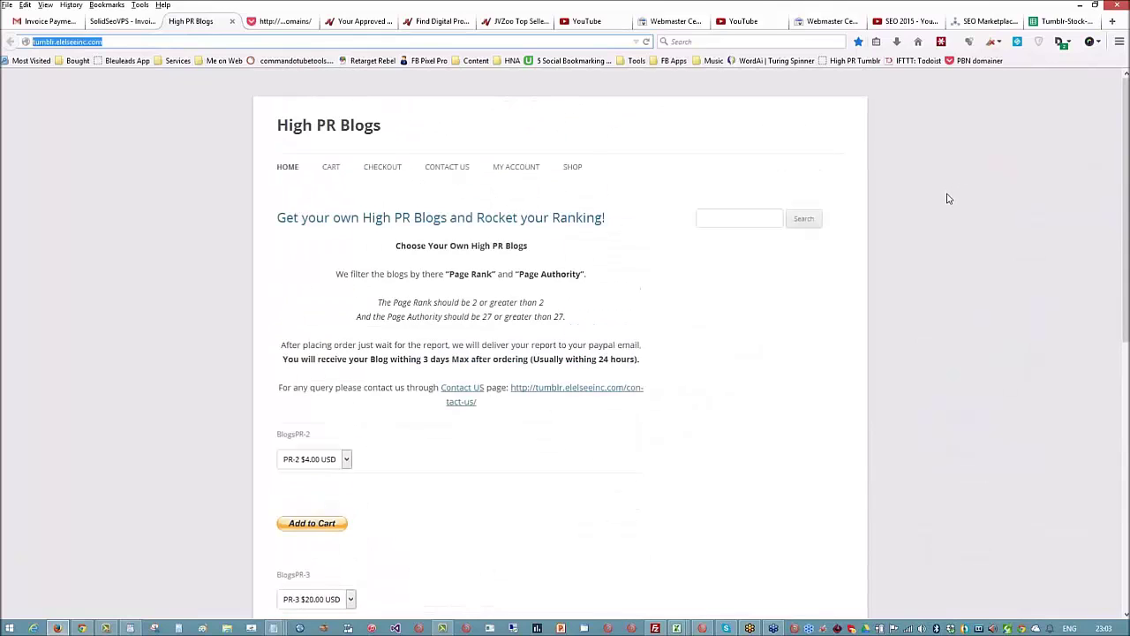
{"action": "scroll", "coordinate": [948, 198], "scroll_direction": "down", "scroll_amount": 1}
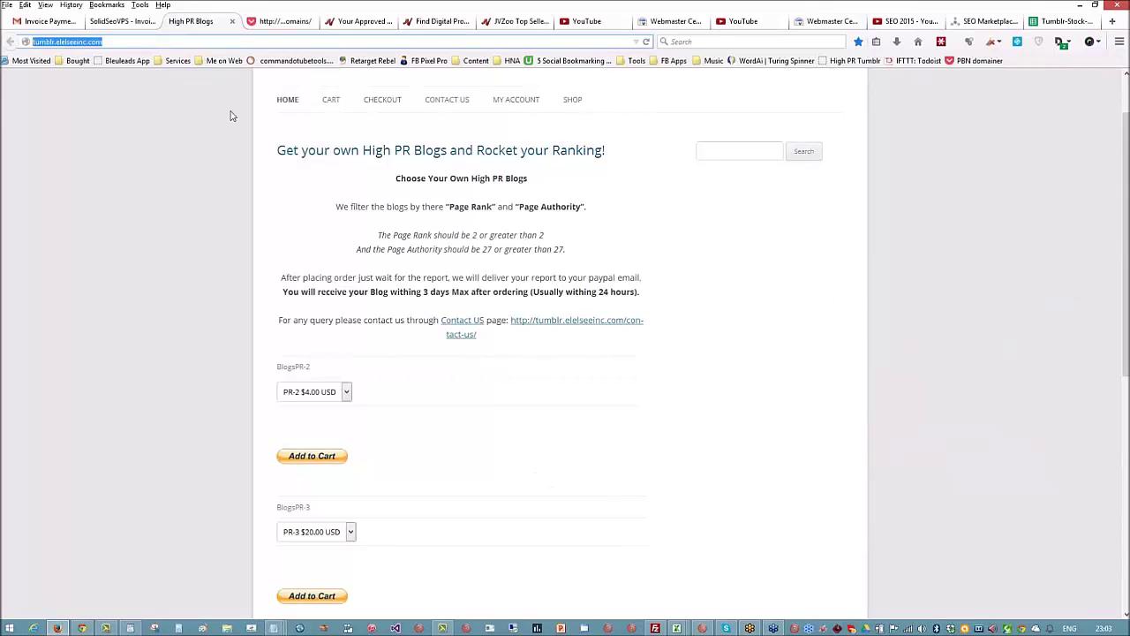
{"action": "left_click", "coordinate": [119, 42]}
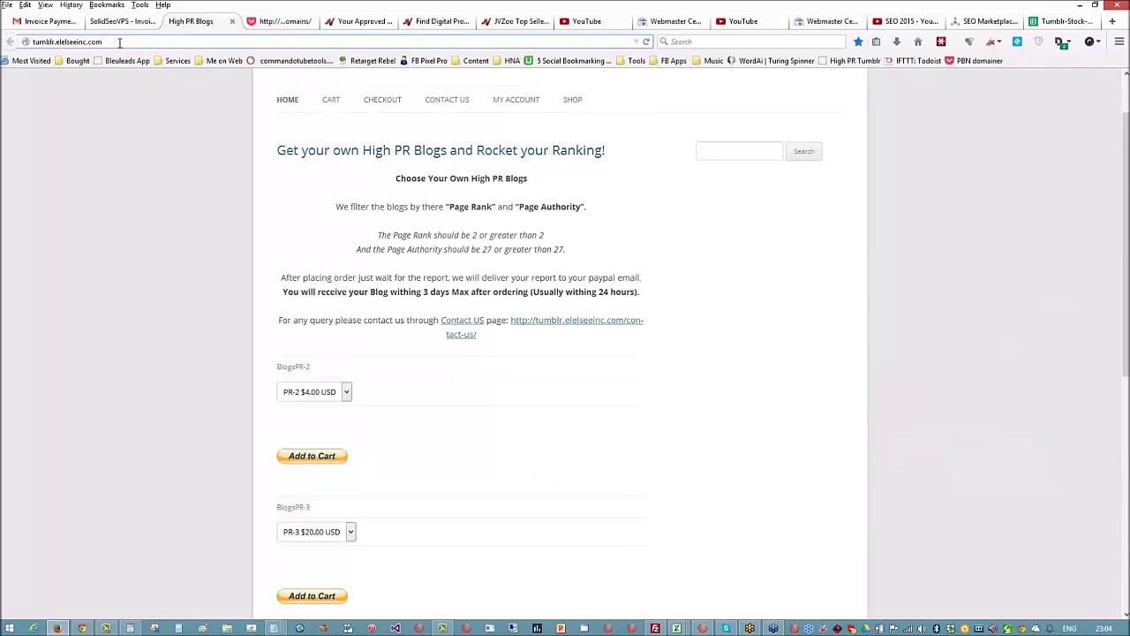
{"action": "scroll", "coordinate": [573, 285], "scroll_direction": "down", "scroll_amount": 5}
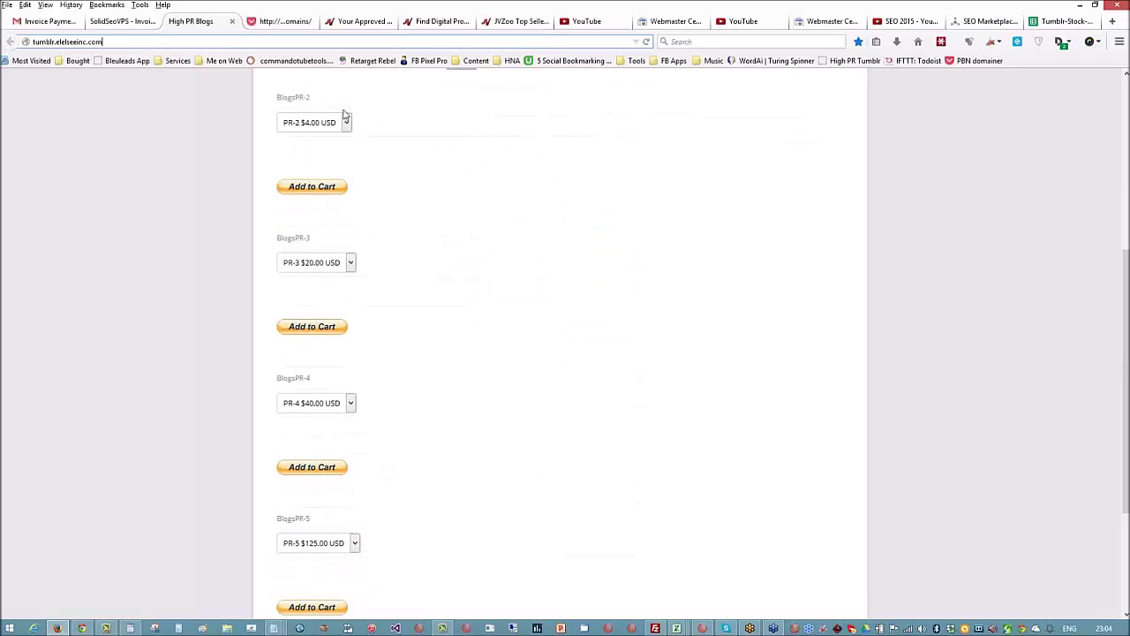
{"action": "left_click", "coordinate": [347, 124]}
{"action": "left_click", "coordinate": [347, 124]}
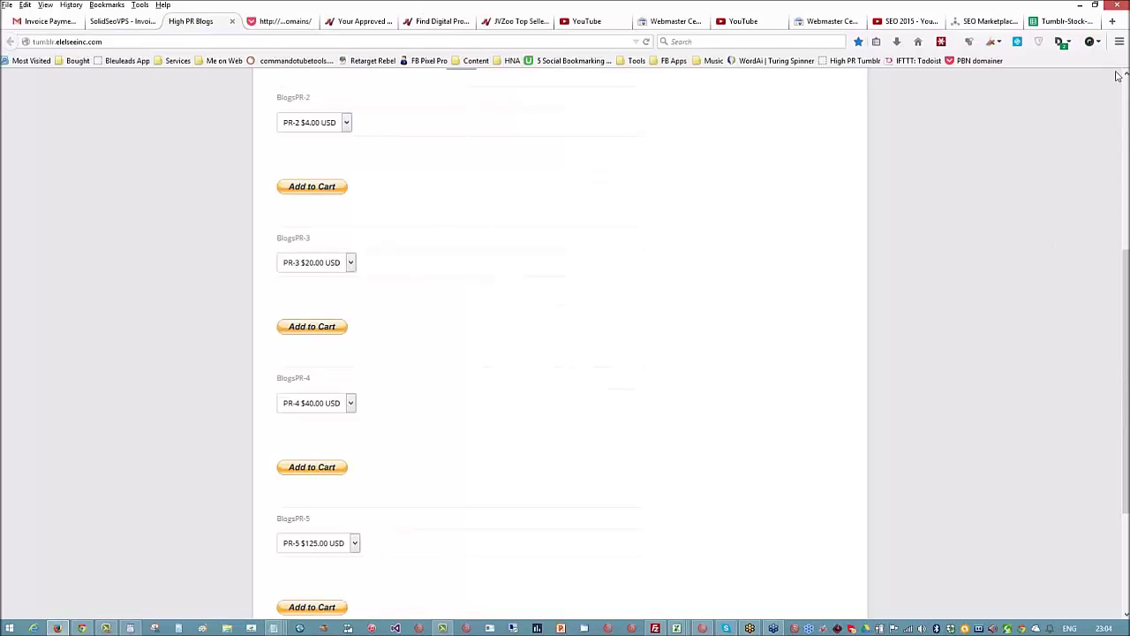
Open the Tumblr-Stock-Client spreadsheet, enlarge it, and examine the PR3 and PR2 sheets, highlighting the PA column in PR2
{"action": "left_click", "coordinate": [1063, 22]}
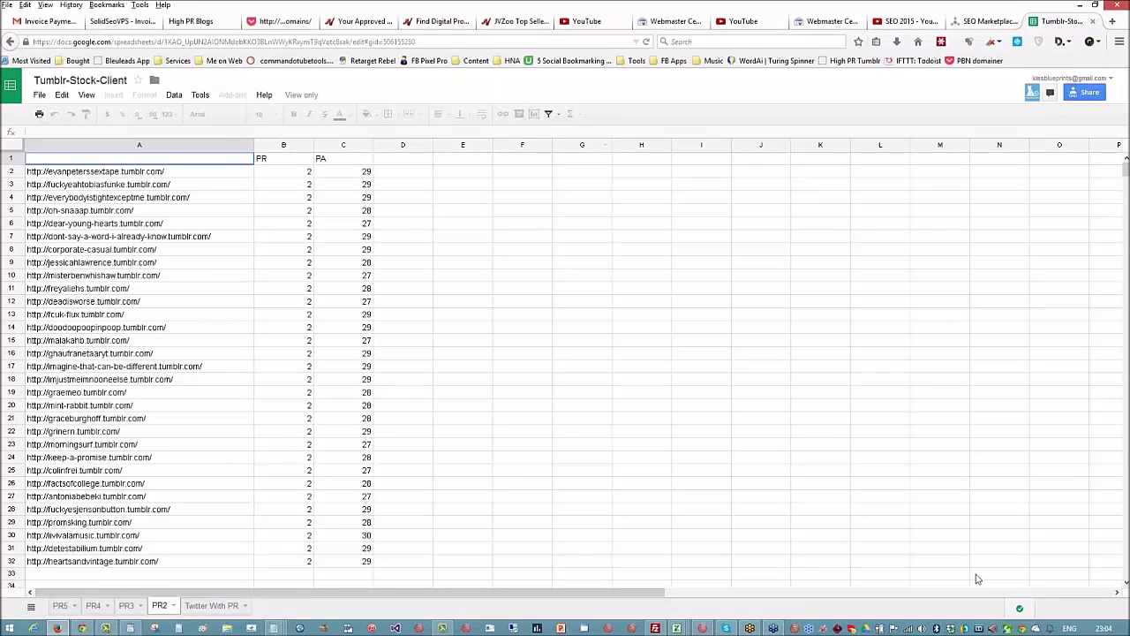
{"action": "key", "text": "ctrl+plus"}
{"action": "key", "text": "ctrl+plus"}
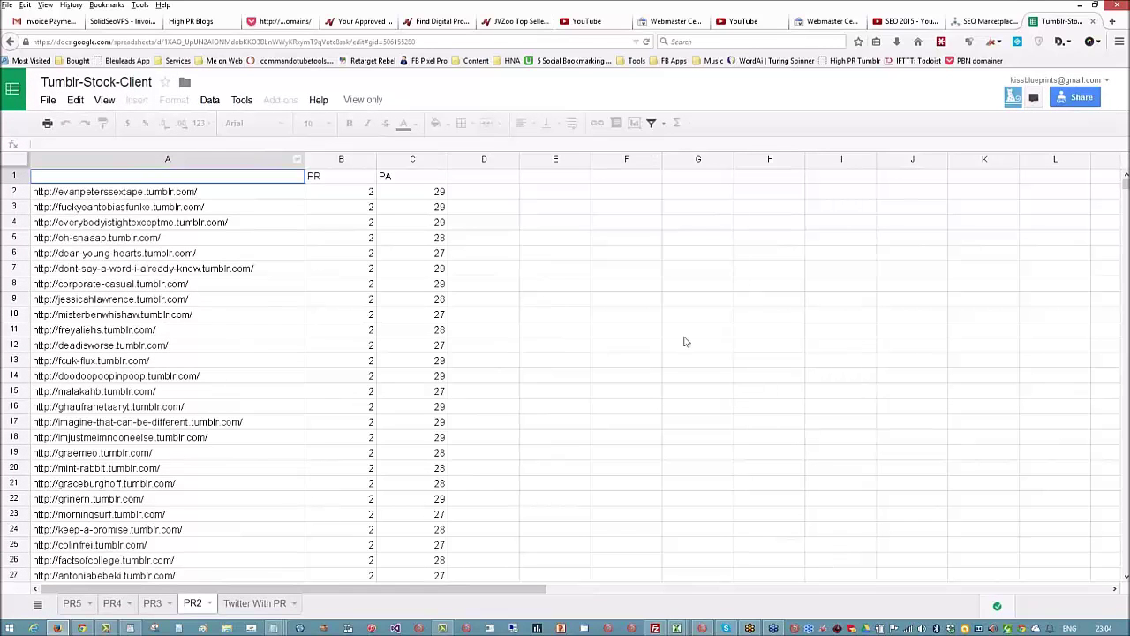
{"action": "left_click", "coordinate": [152, 604]}
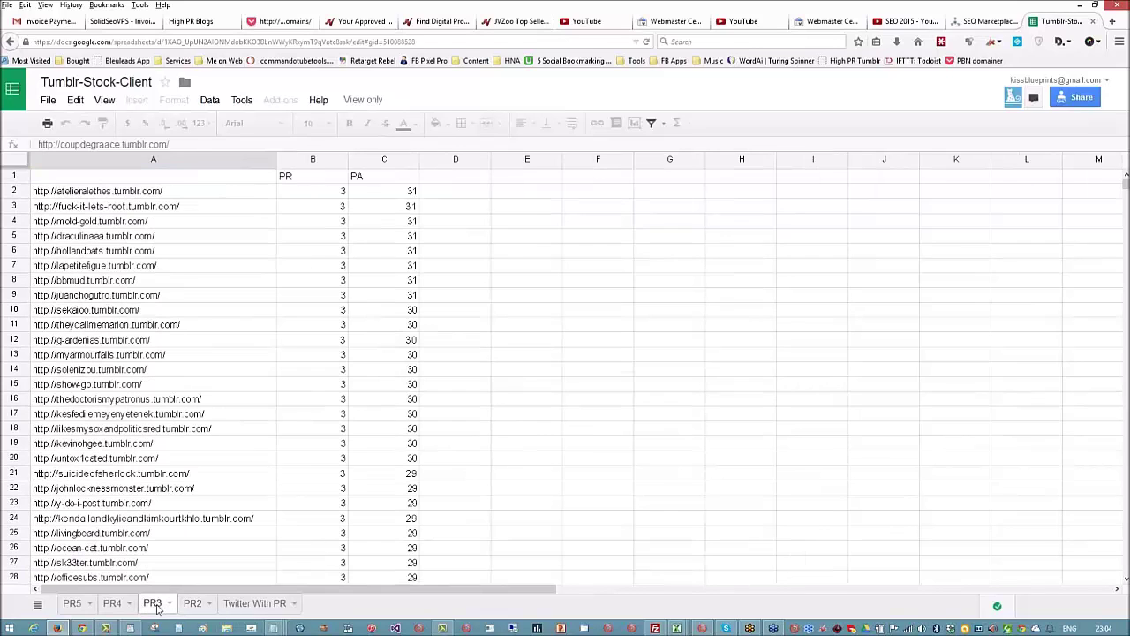
{"action": "left_click", "coordinate": [199, 608]}
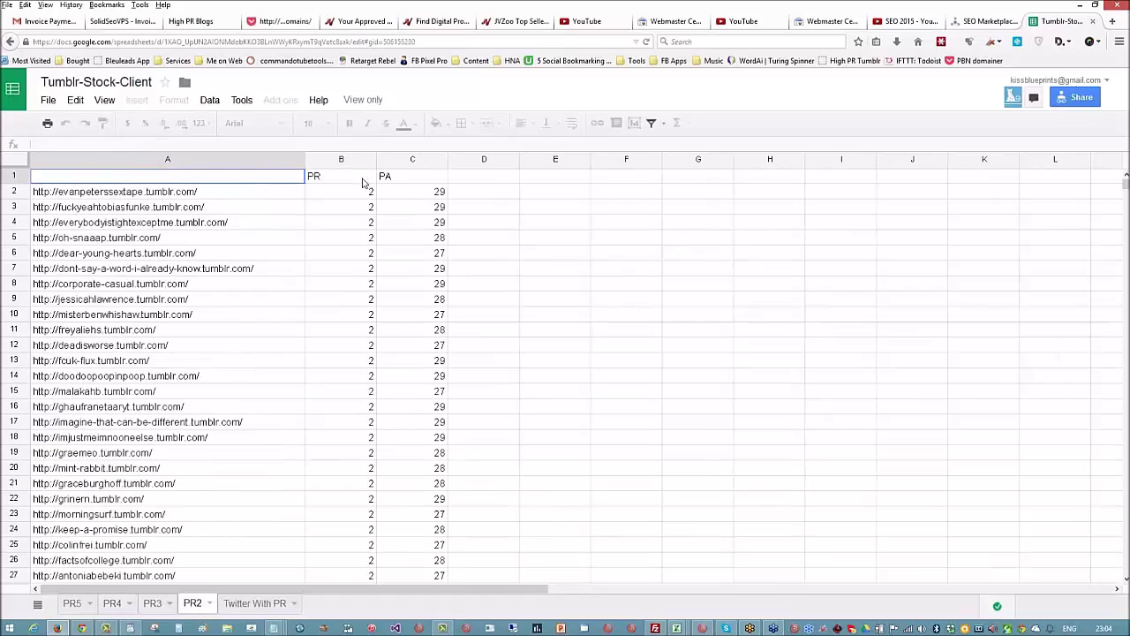
{"action": "left_click", "coordinate": [439, 165]}
{"action": "left_click", "coordinate": [415, 166]}
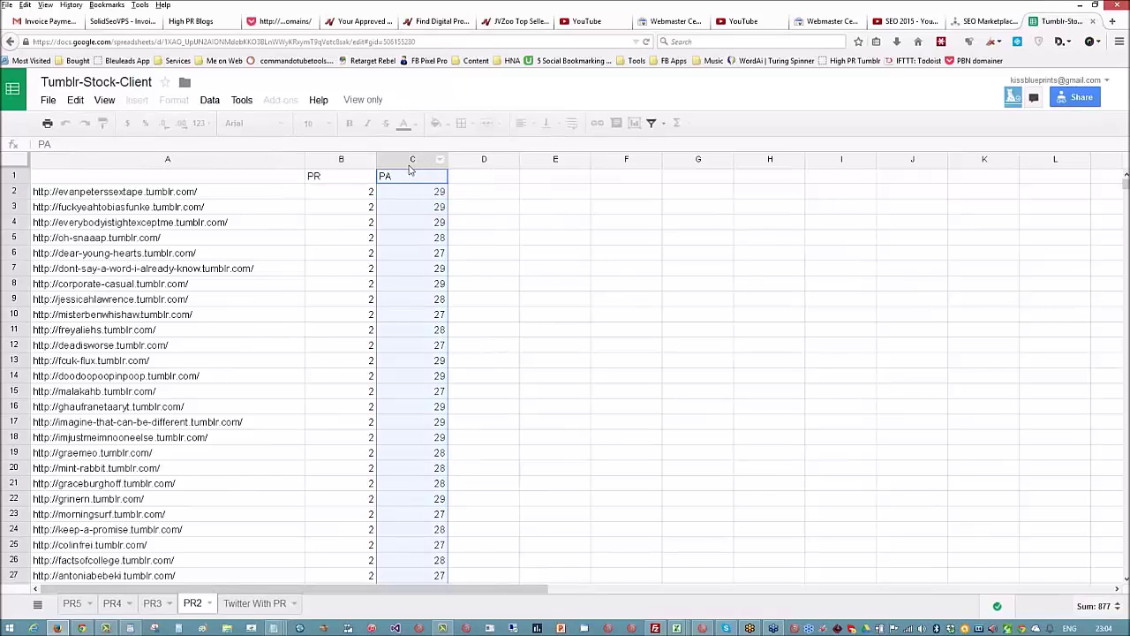
Copy the first Tumblr blog URL in cell A2 of the PR2 sheet
{"action": "left_click", "coordinate": [151, 194]}
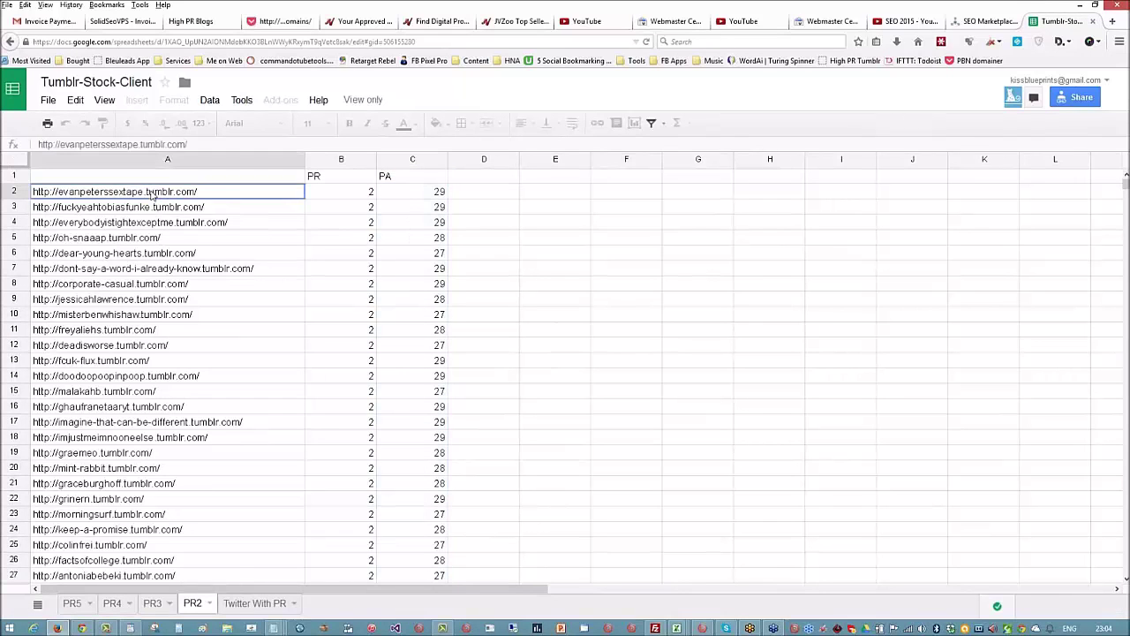
{"action": "right_click", "coordinate": [150, 192]}
{"action": "left_click", "coordinate": [181, 216]}
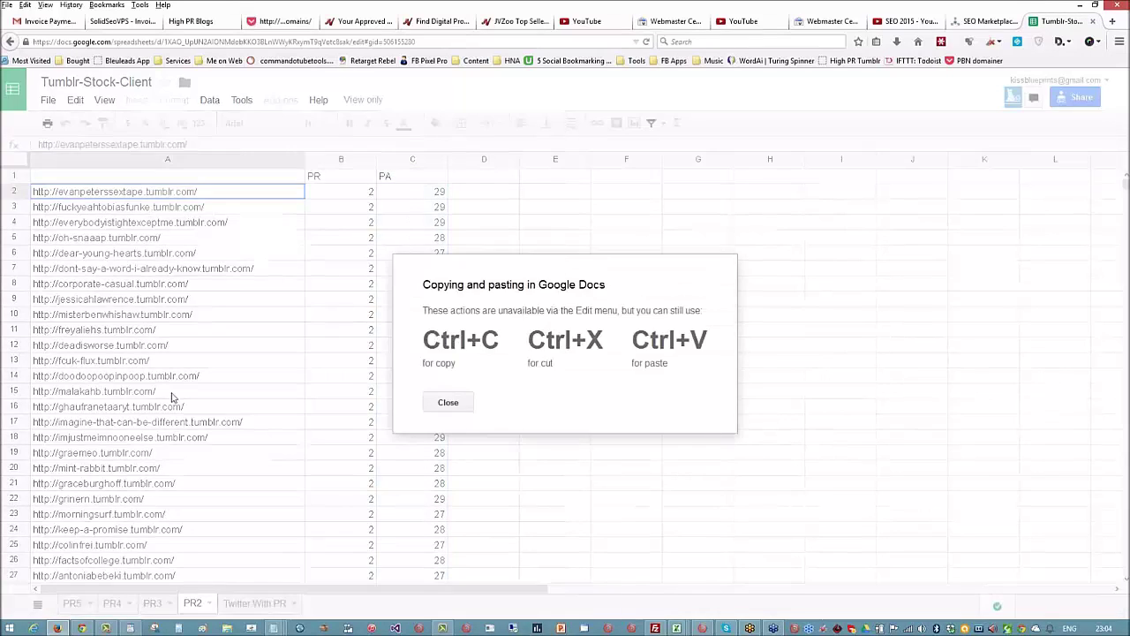
{"action": "left_click", "coordinate": [447, 402]}
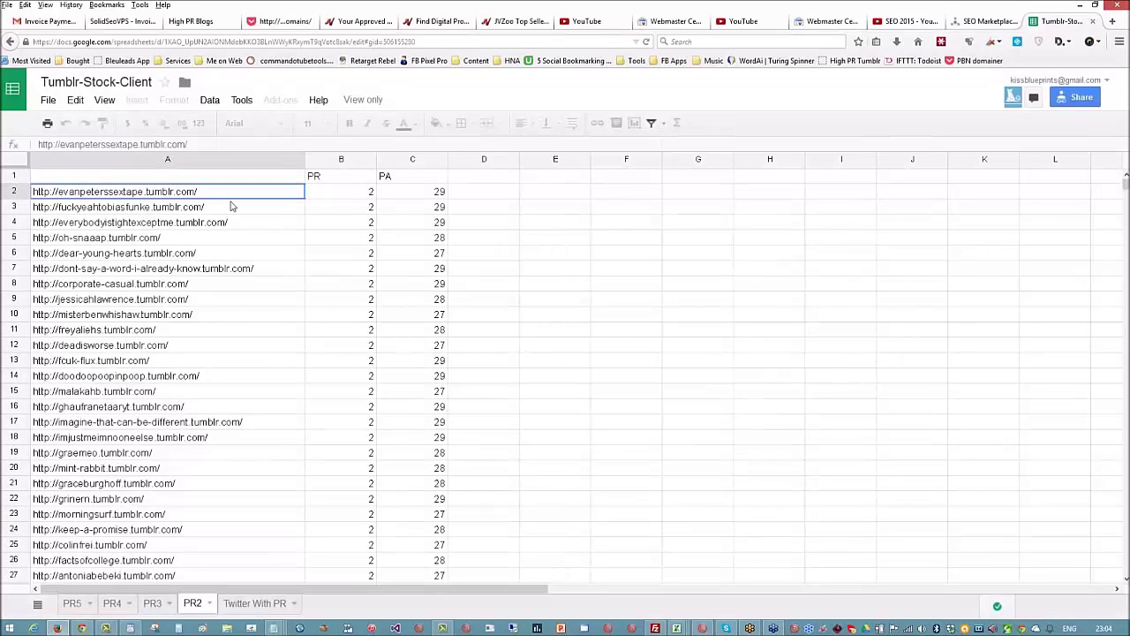
Switch to Chrome and paste the copied Tumblr URL into the address of a new tab
{"action": "left_click", "coordinate": [80, 628]}
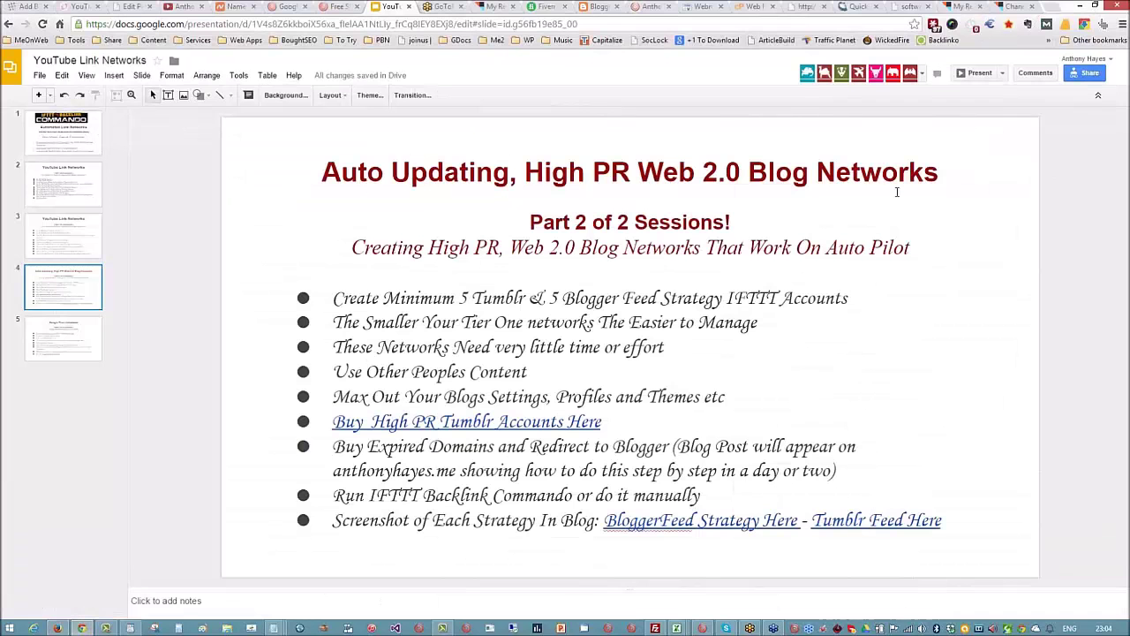
{"action": "left_click", "coordinate": [1047, 7]}
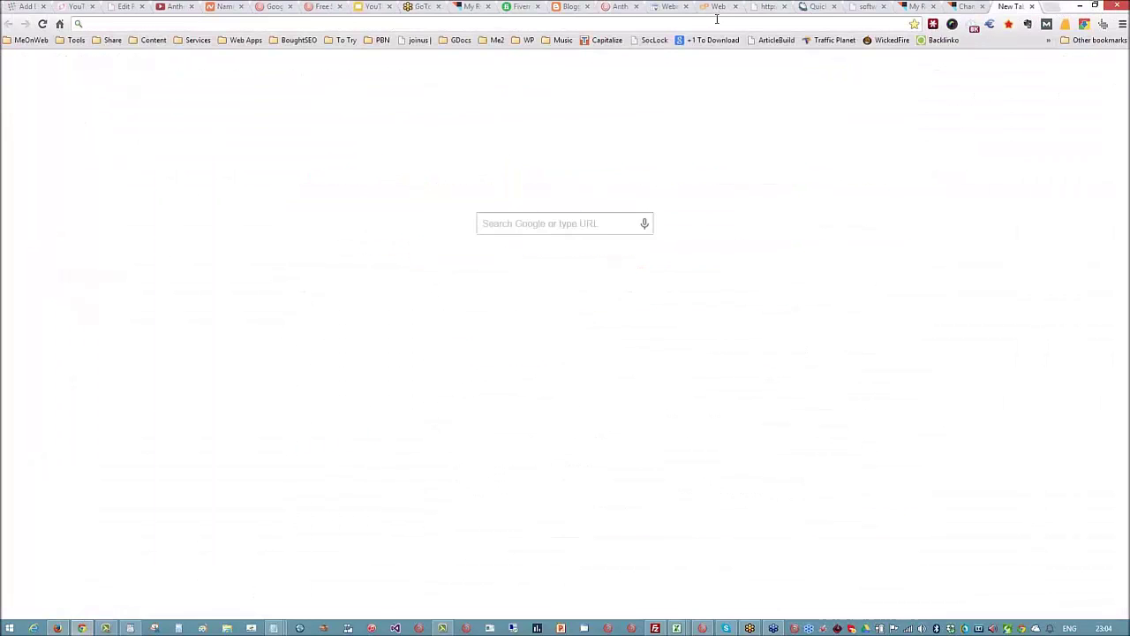
{"action": "key", "text": "ctrl+v"}
{"action": "left_click", "coordinate": [980, 153]}
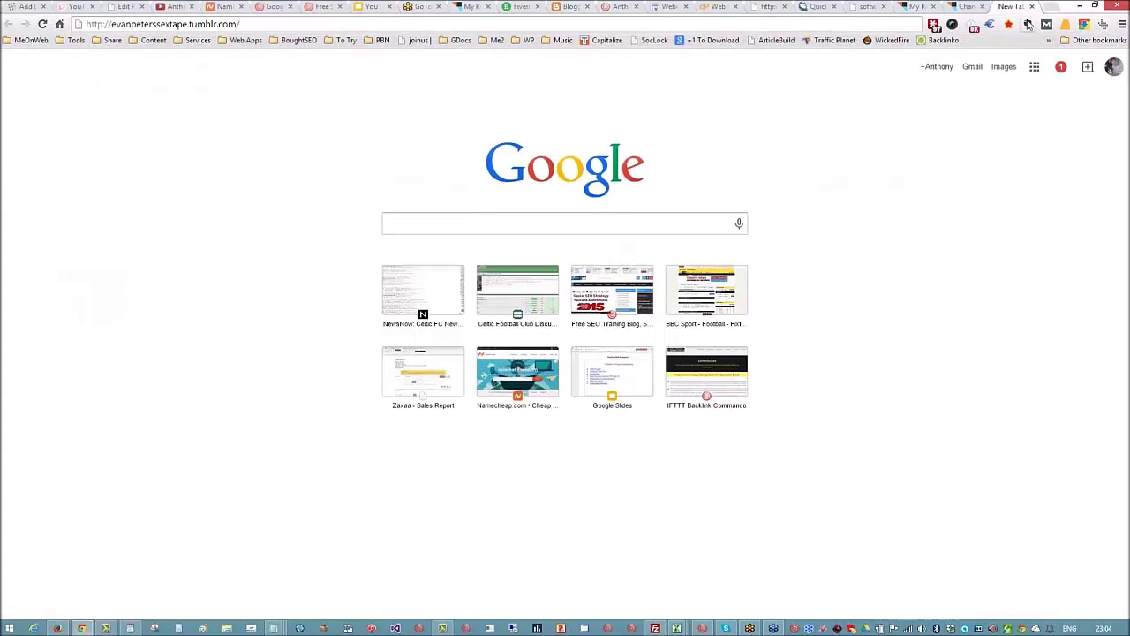
Check the Majestic summary for the current tab, then turn on the MozBar
{"action": "left_click", "coordinate": [1008, 25]}
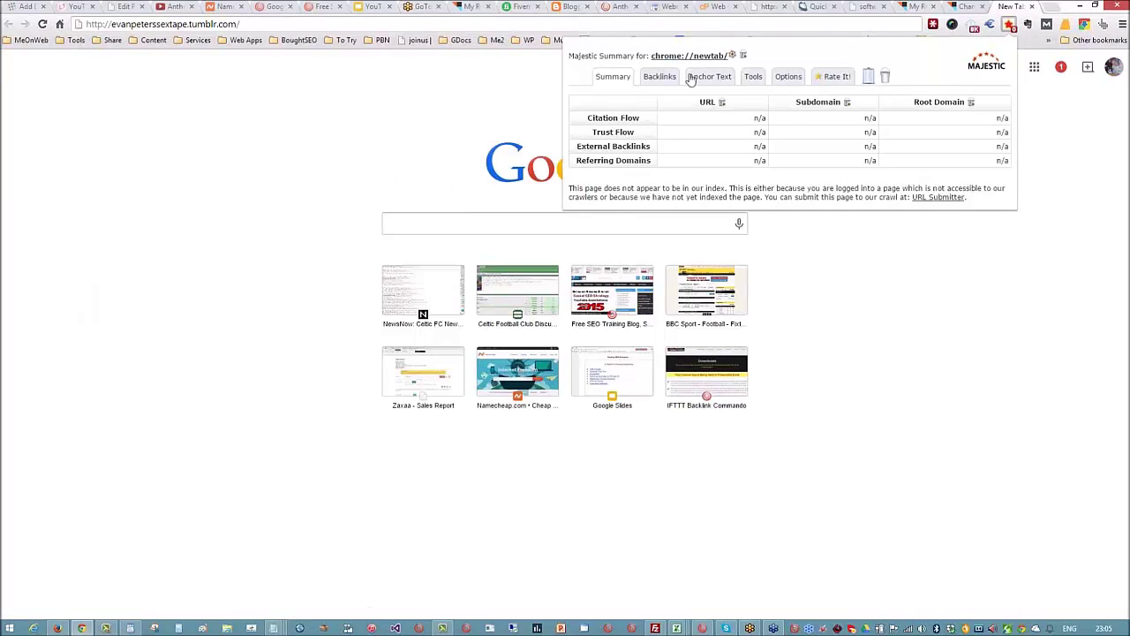
{"action": "left_click", "coordinate": [1011, 25]}
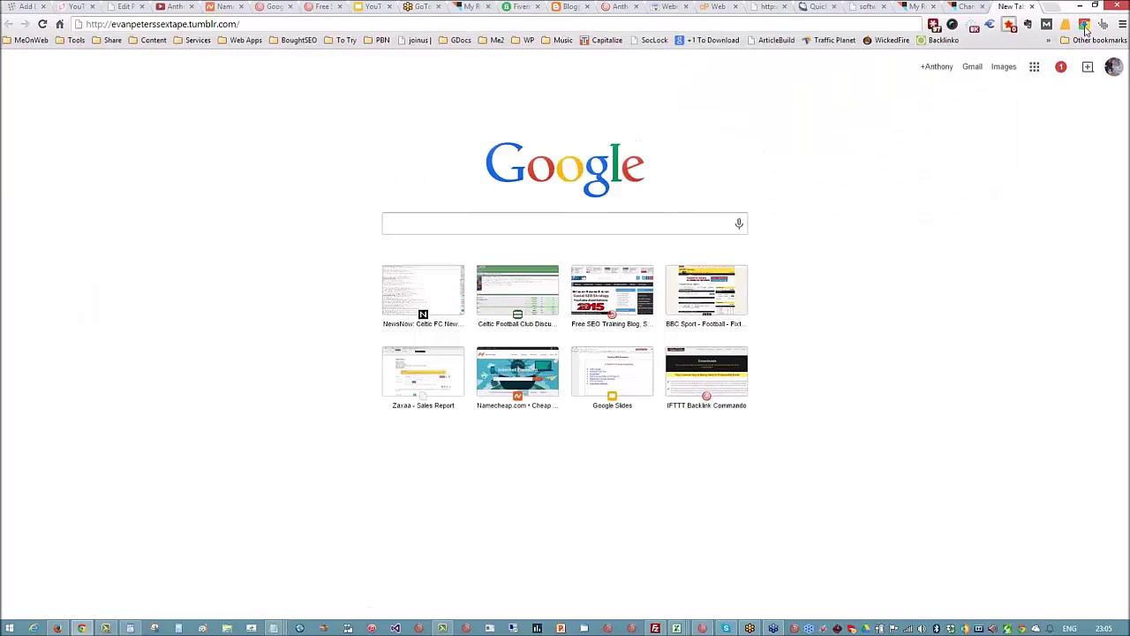
{"action": "left_click", "coordinate": [1011, 25]}
{"action": "left_click", "coordinate": [1045, 26]}
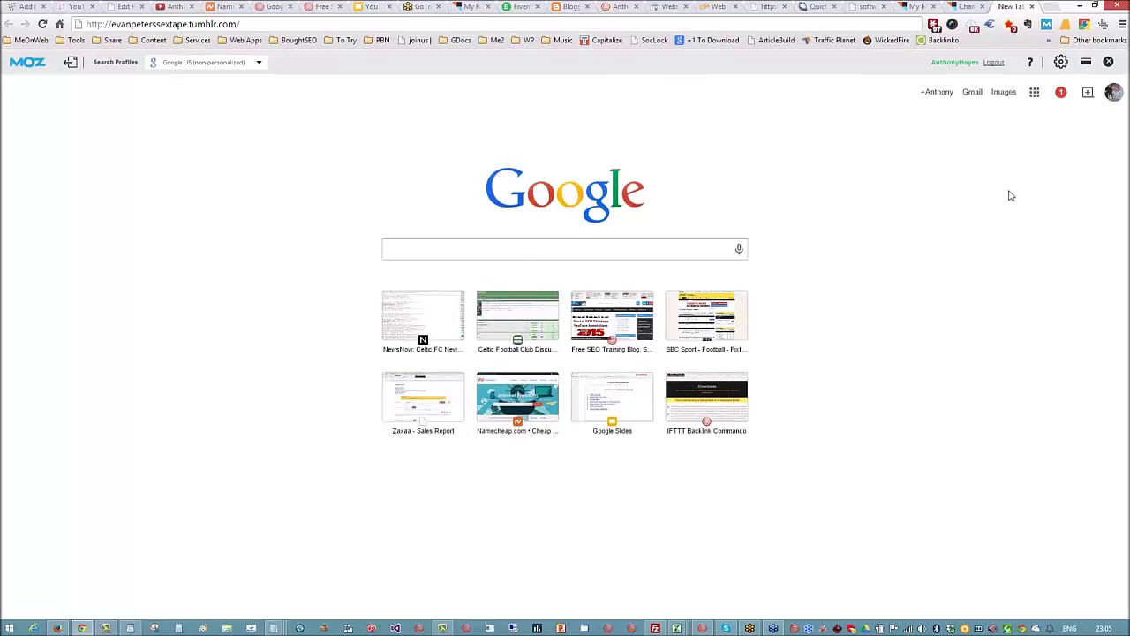
Load opensiteexplorer.org in a new tab
{"action": "left_click", "coordinate": [1047, 7]}
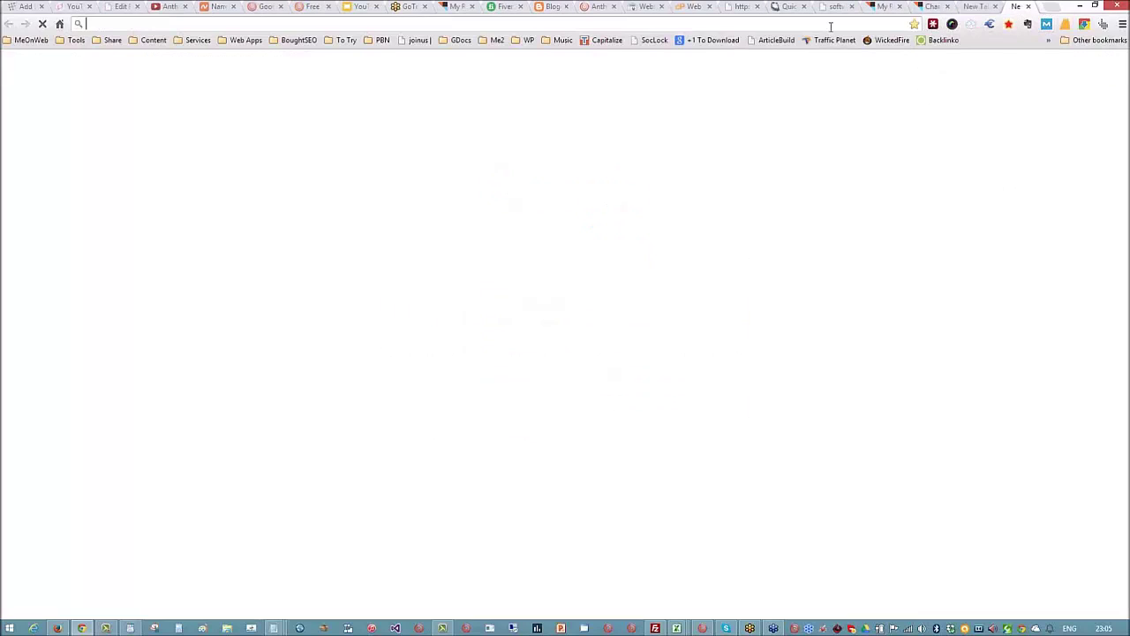
{"action": "type", "text": "opensiteexplorer.org"}
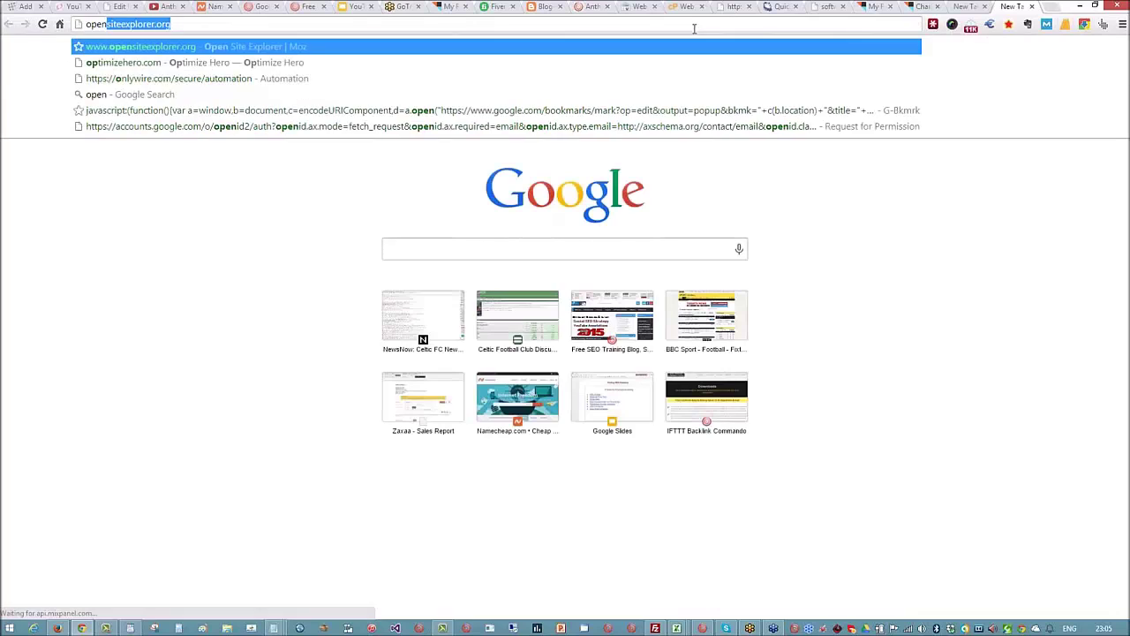
{"action": "key", "text": "Return"}
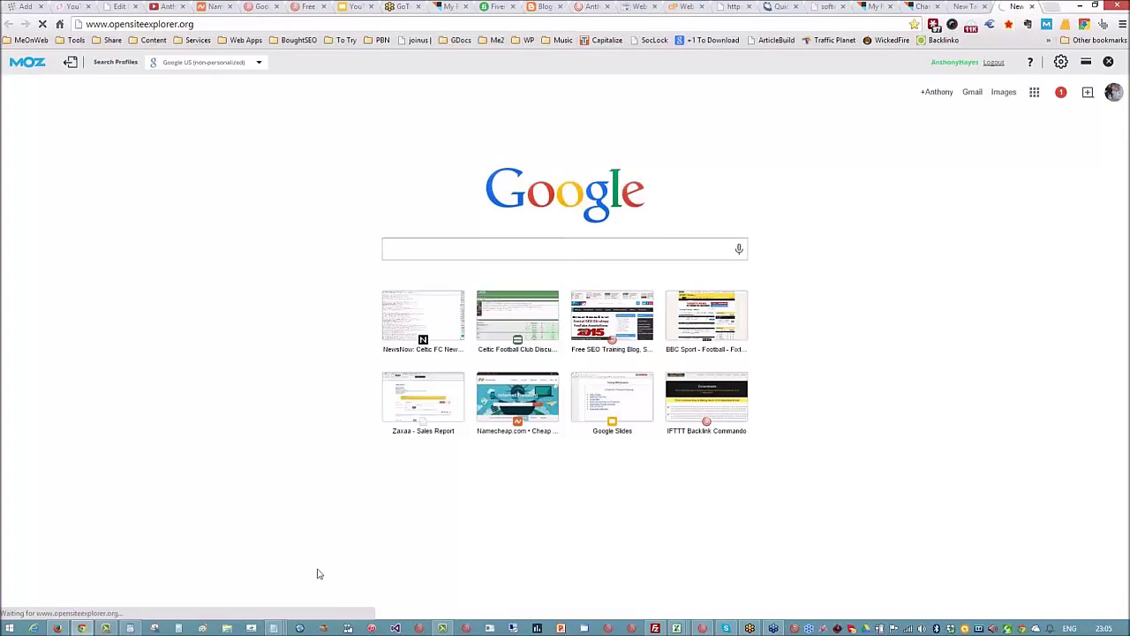
Return to Firefox to examine the PR3 blog list and the High PR Blogs prices, then go back to Chrome
{"action": "left_click", "coordinate": [56, 627]}
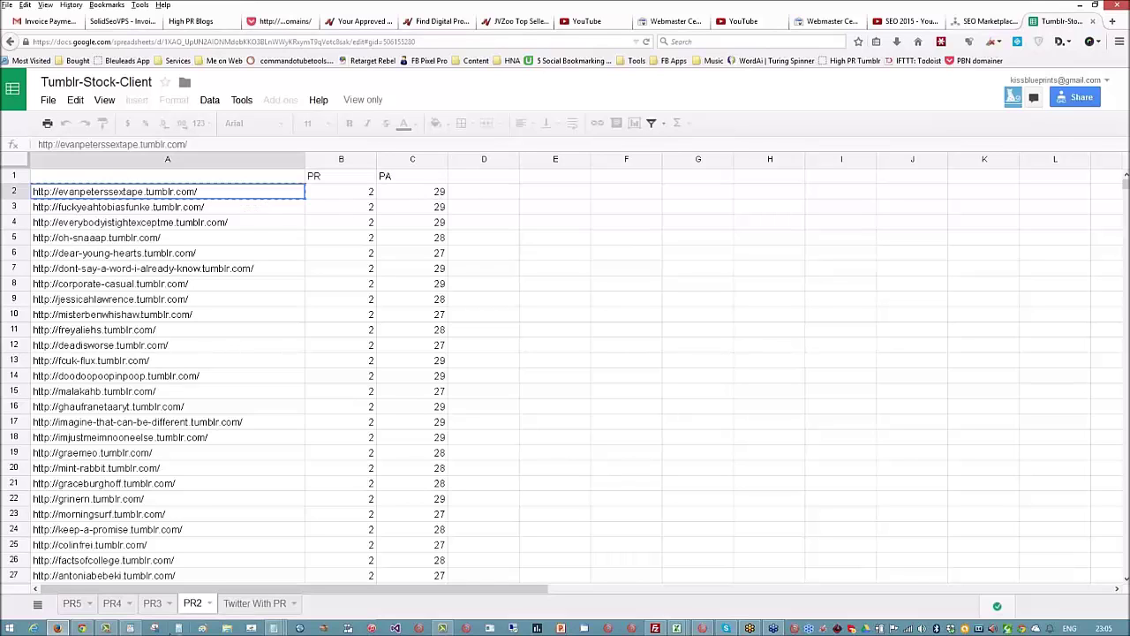
{"action": "left_click", "coordinate": [153, 603]}
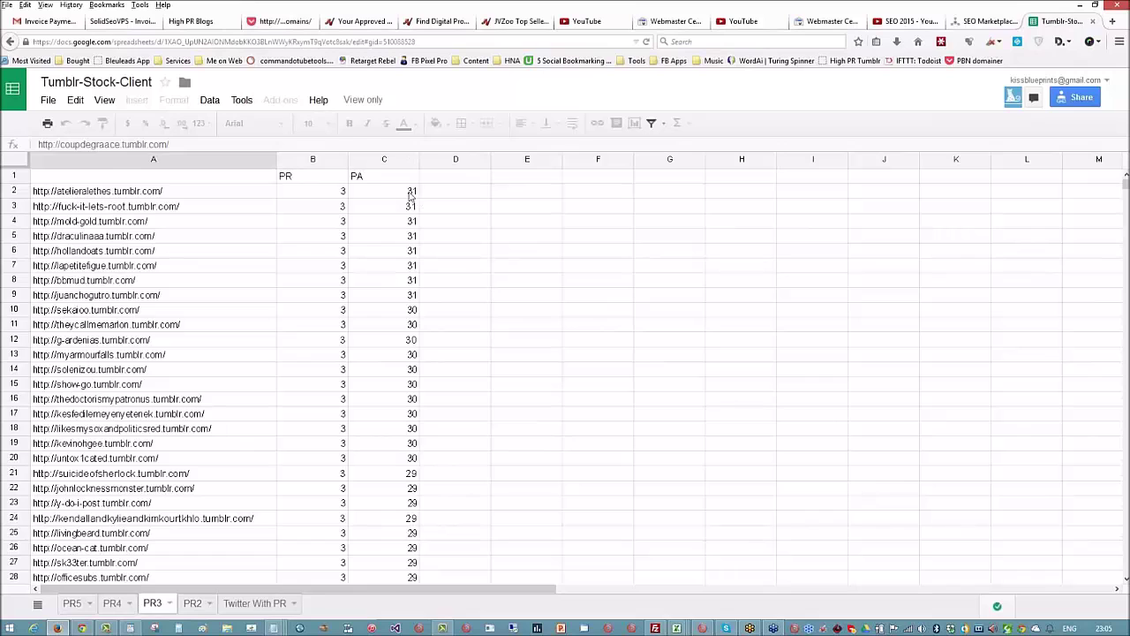
{"action": "left_click", "coordinate": [117, 22]}
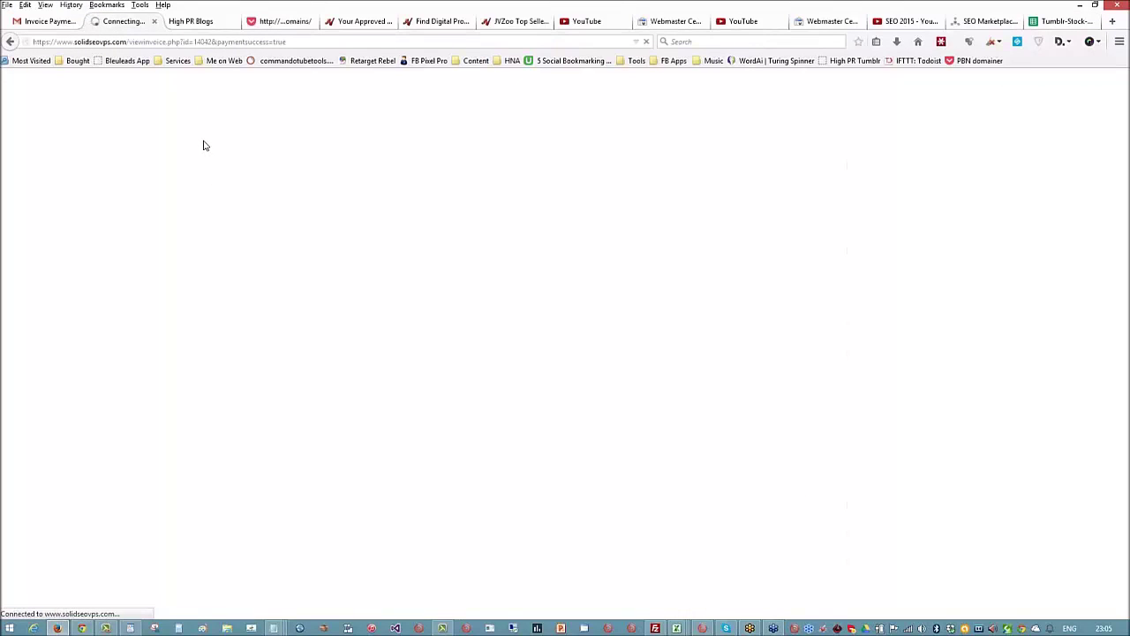
{"action": "left_click", "coordinate": [197, 22]}
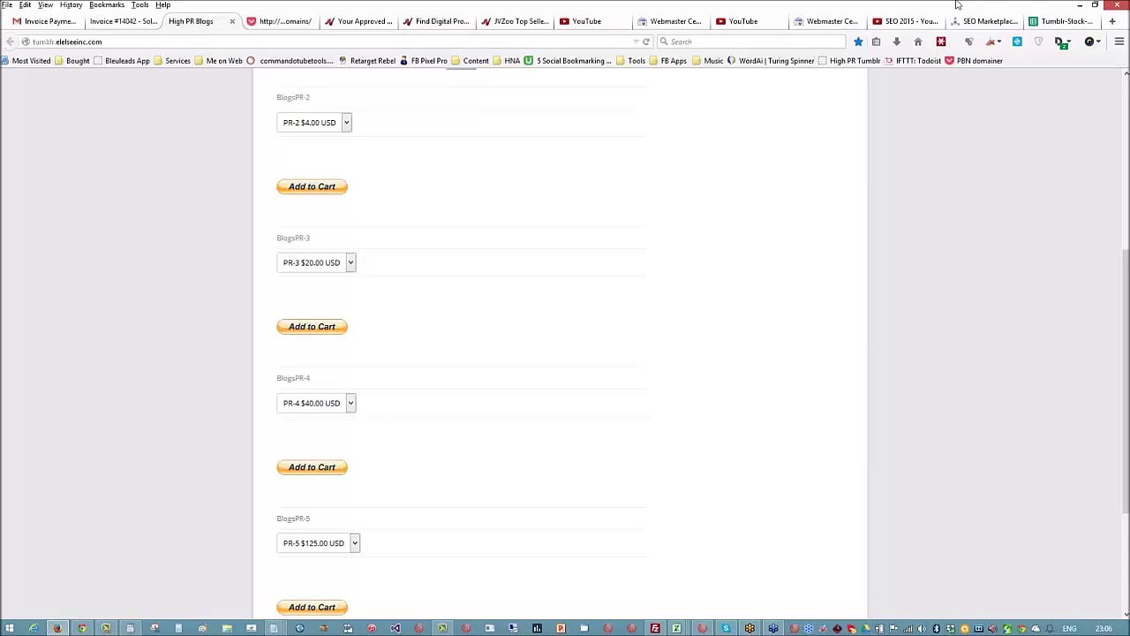
{"action": "left_click", "coordinate": [1080, 7]}
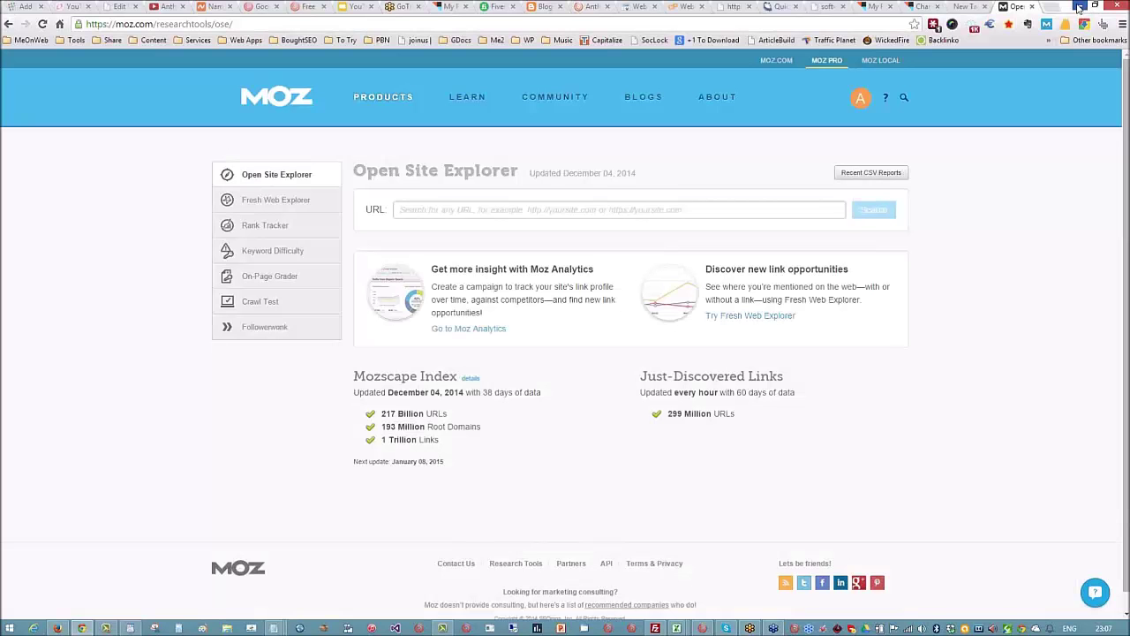
Look up the copied Tumblr URL in Open Site Explorer and highlight its page authority score
{"action": "right_click", "coordinate": [441, 208]}
{"action": "left_click", "coordinate": [508, 270]}
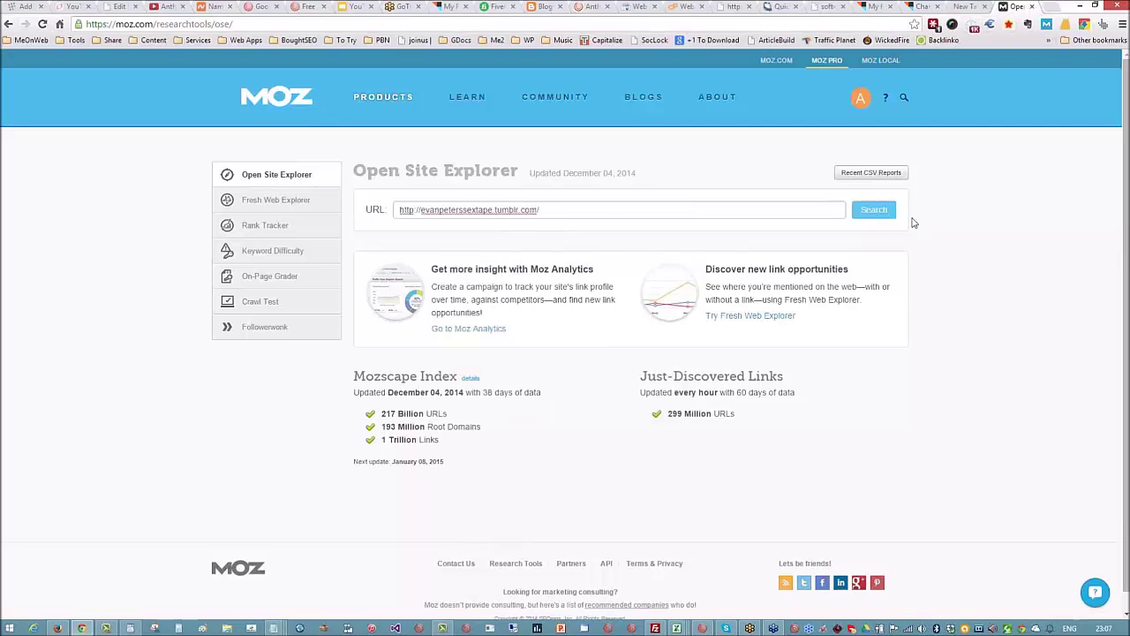
{"action": "left_click", "coordinate": [871, 212]}
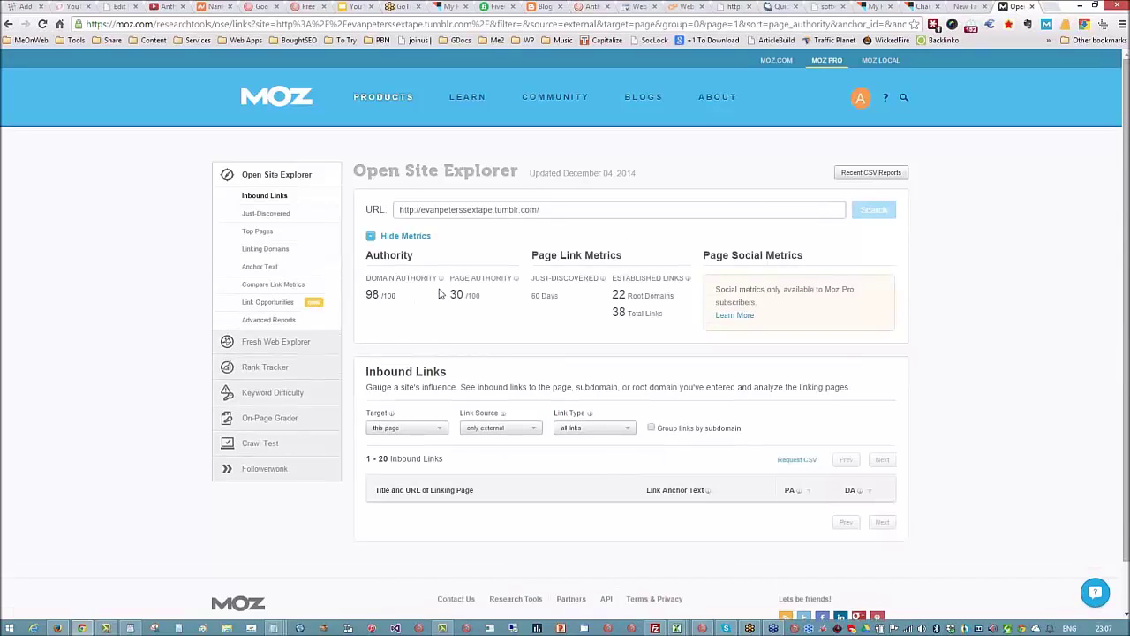
{"action": "double_click", "coordinate": [464, 295]}
{"action": "left_click_drag", "start_coordinate": [465, 295], "coordinate": [482, 298]}
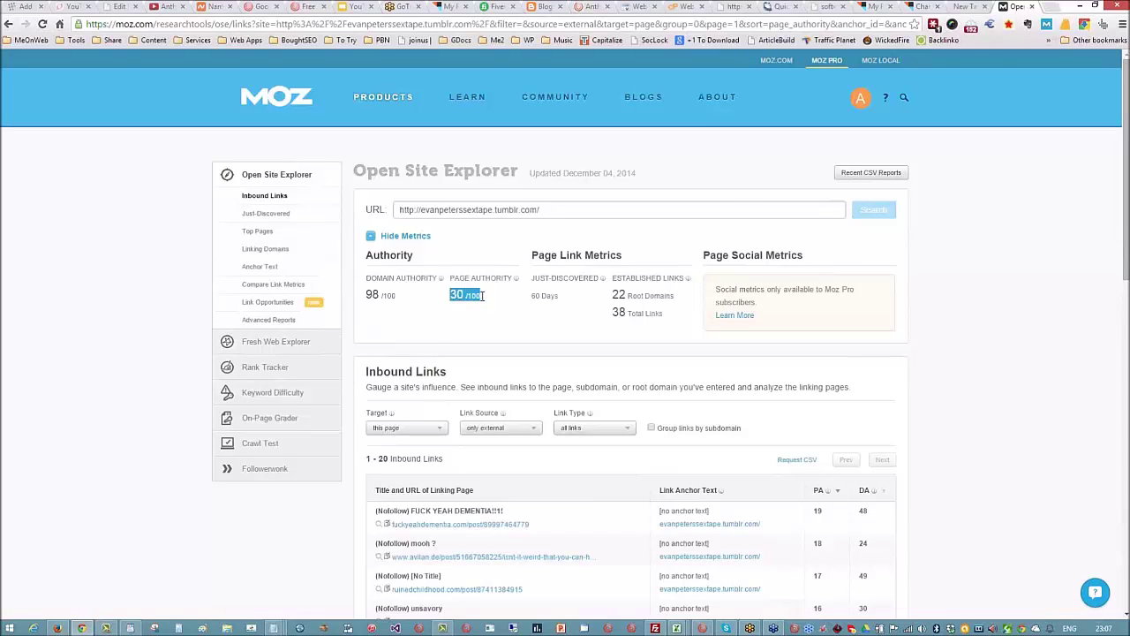
{"action": "left_click", "coordinate": [524, 343]}
Revisit the Auto Updating, High PR Web 2.0 Blog Networks slide, then review the PowerFEED Tumblr recipes in IFTTT Backlink Commando
{"action": "left_click", "coordinate": [353, 9]}
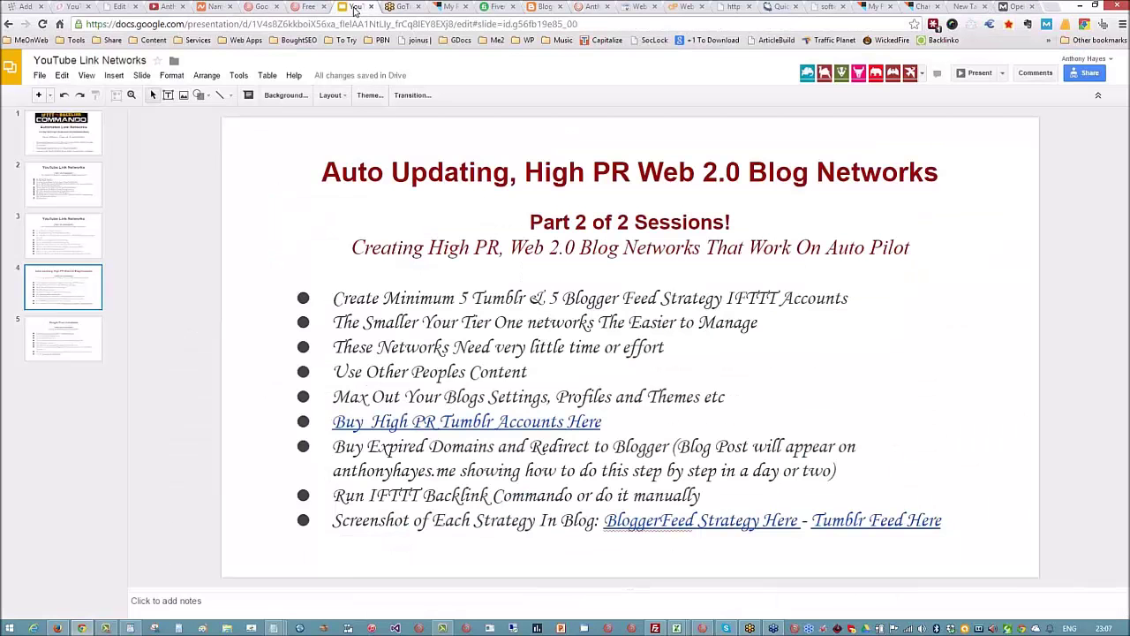
{"action": "left_click", "coordinate": [732, 322]}
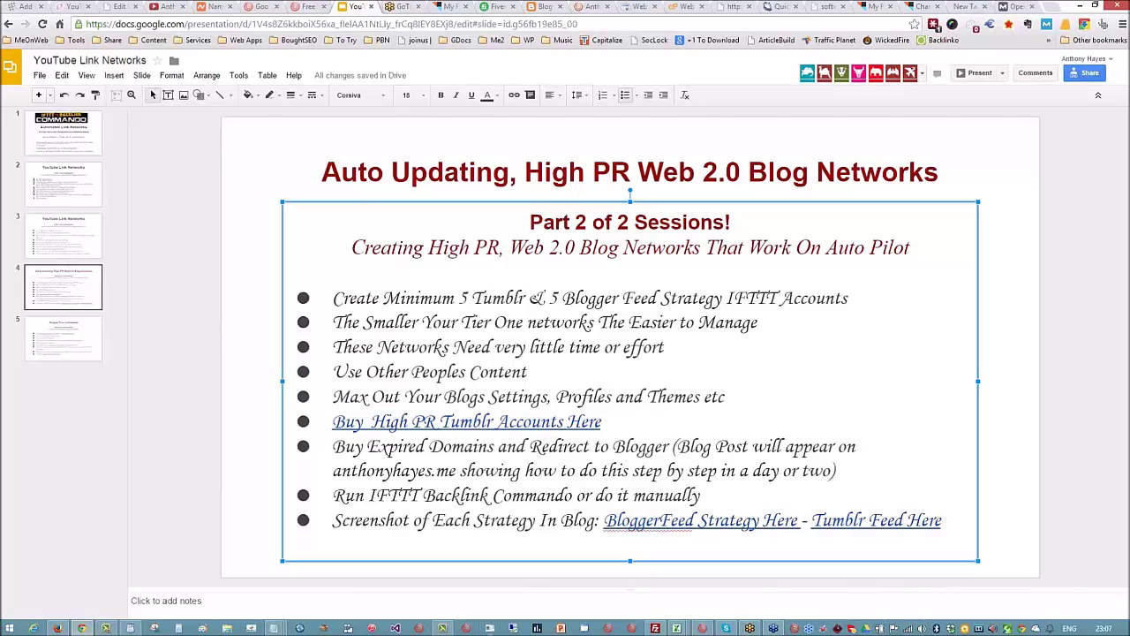
{"action": "left_click", "coordinate": [703, 628]}
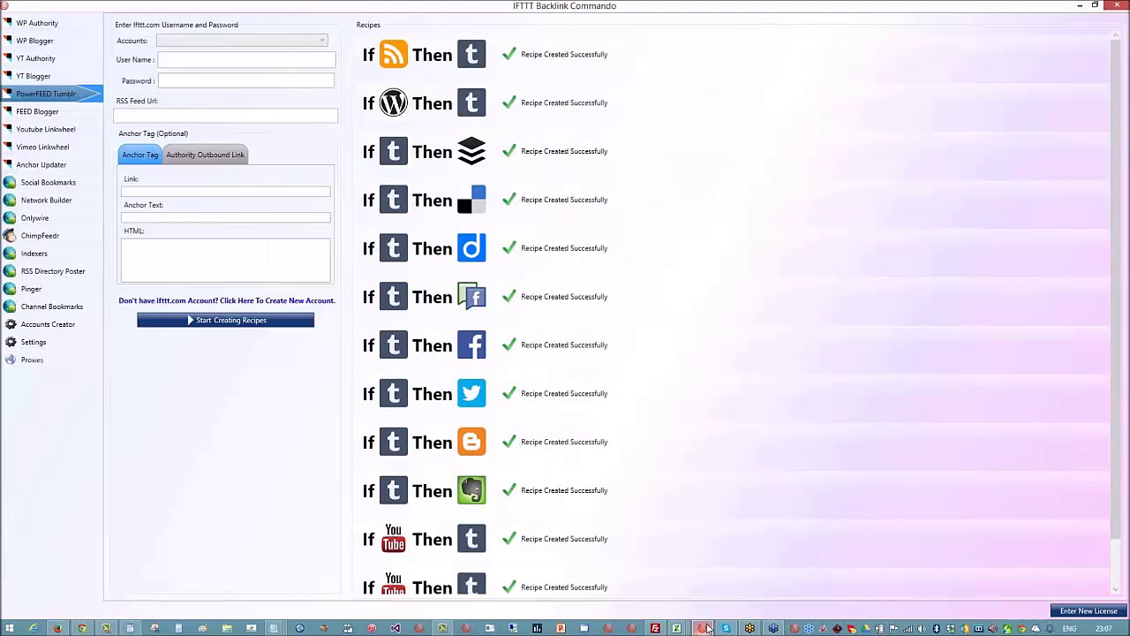
{"action": "scroll", "coordinate": [367, 558], "scroll_direction": "down", "scroll_amount": 1}
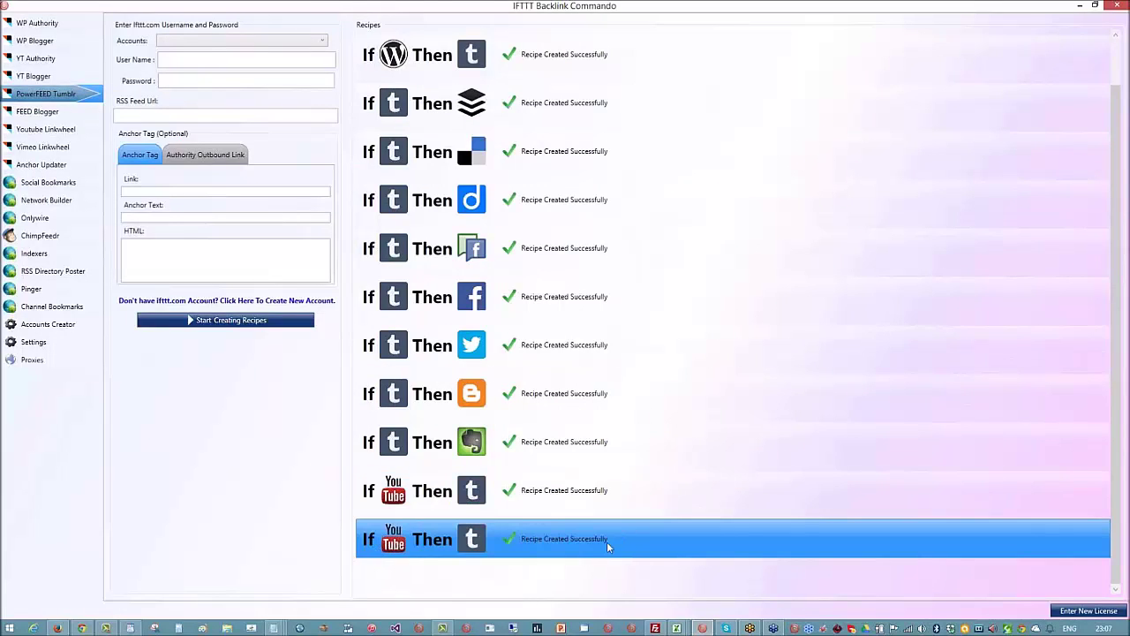
Compare the YT Blogger recipes with the PowerFEED Tumblr recipes and its IFTTT login fields
{"action": "scroll", "coordinate": [936, 442], "scroll_direction": "up", "scroll_amount": 1}
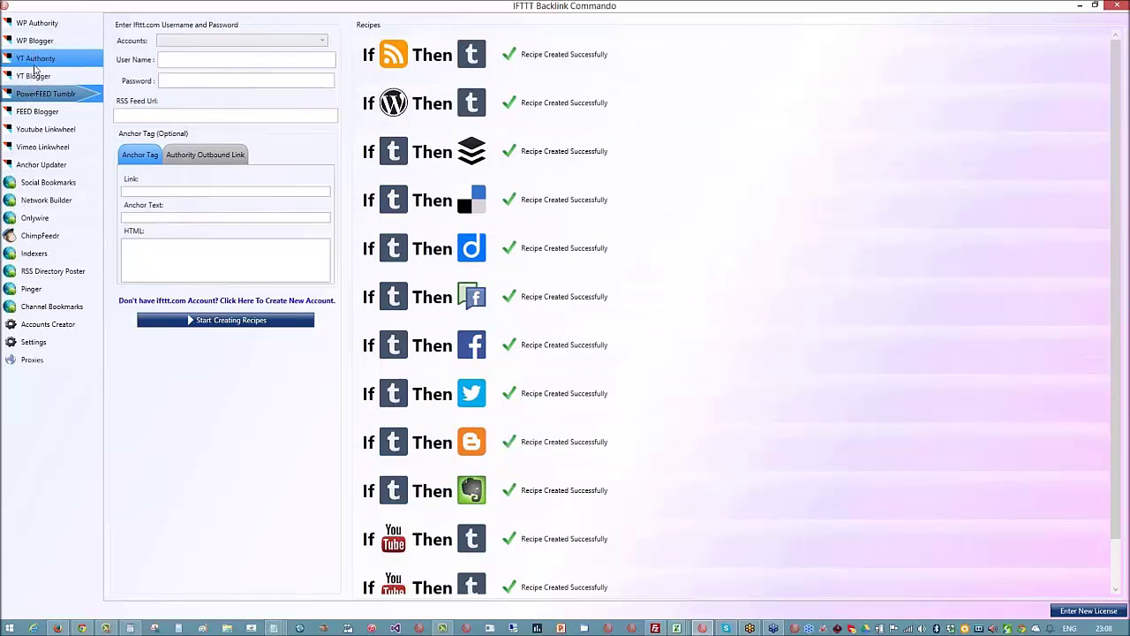
{"action": "left_click", "coordinate": [34, 77]}
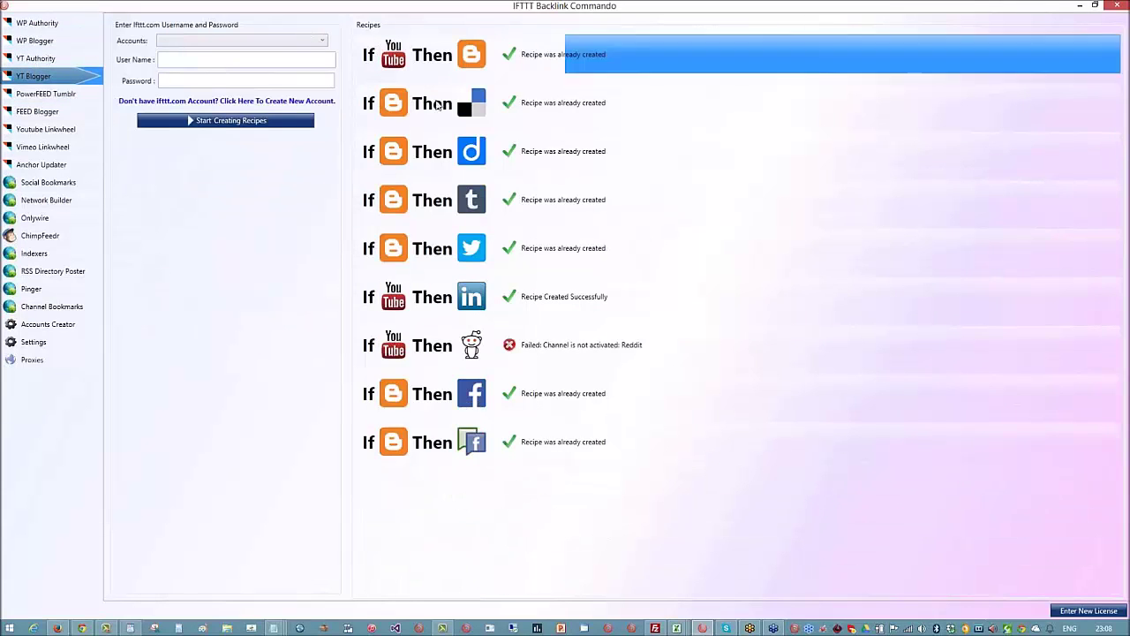
{"action": "left_click", "coordinate": [41, 93]}
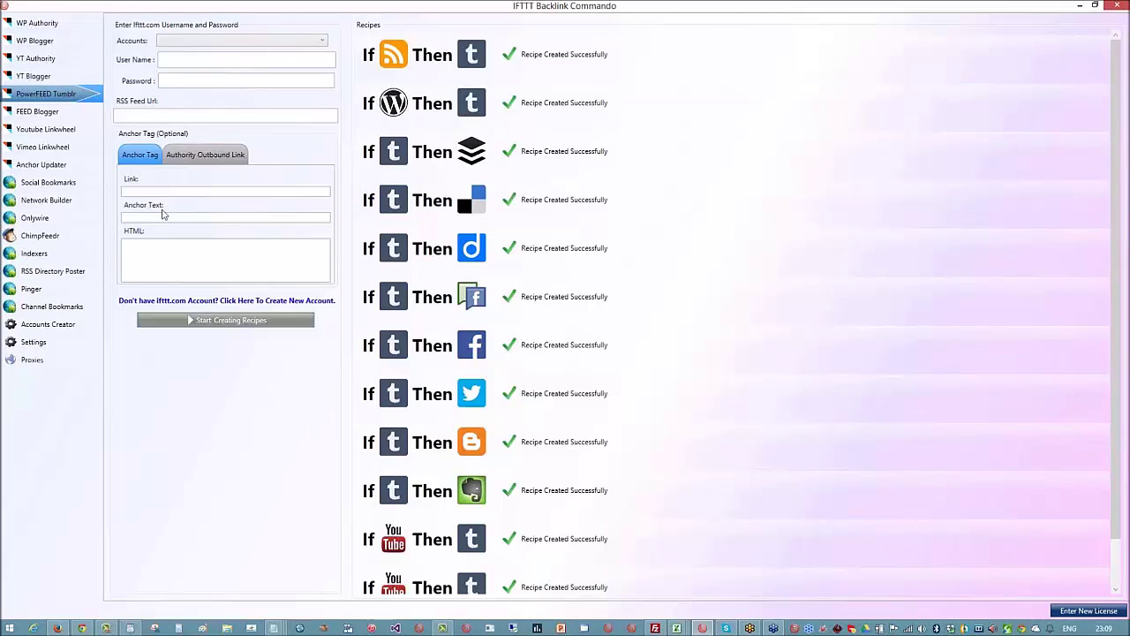
{"action": "left_click", "coordinate": [190, 61]}
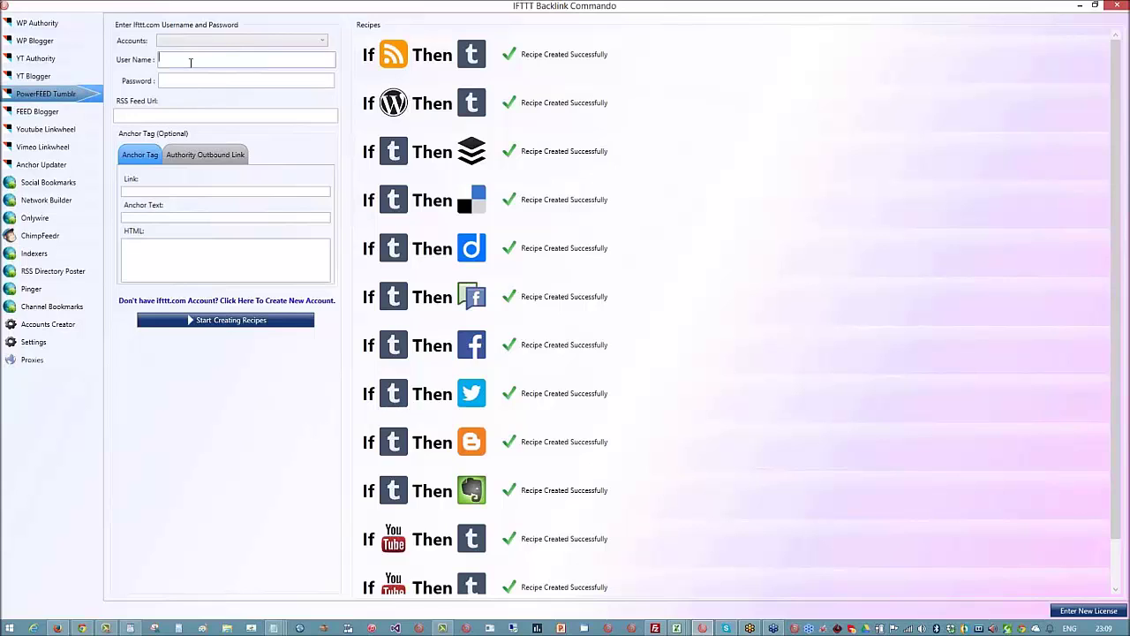
Show the first profile's anchor list in Anchor Updater and examine its SEO Training Videos entry
{"action": "left_click", "coordinate": [36, 168]}
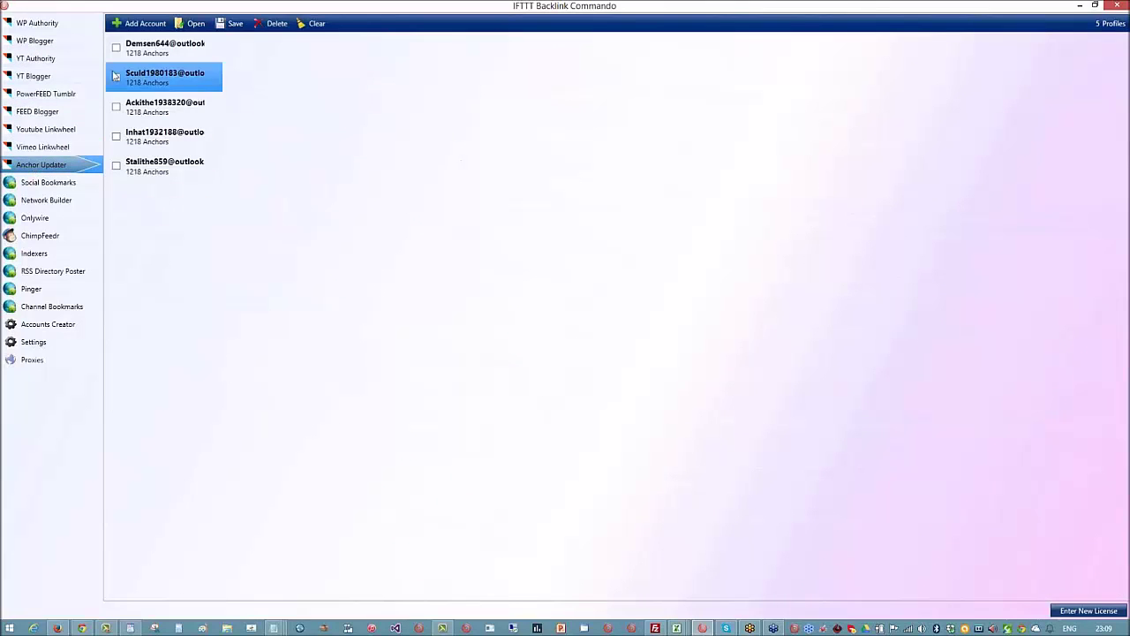
{"action": "left_click", "coordinate": [149, 56]}
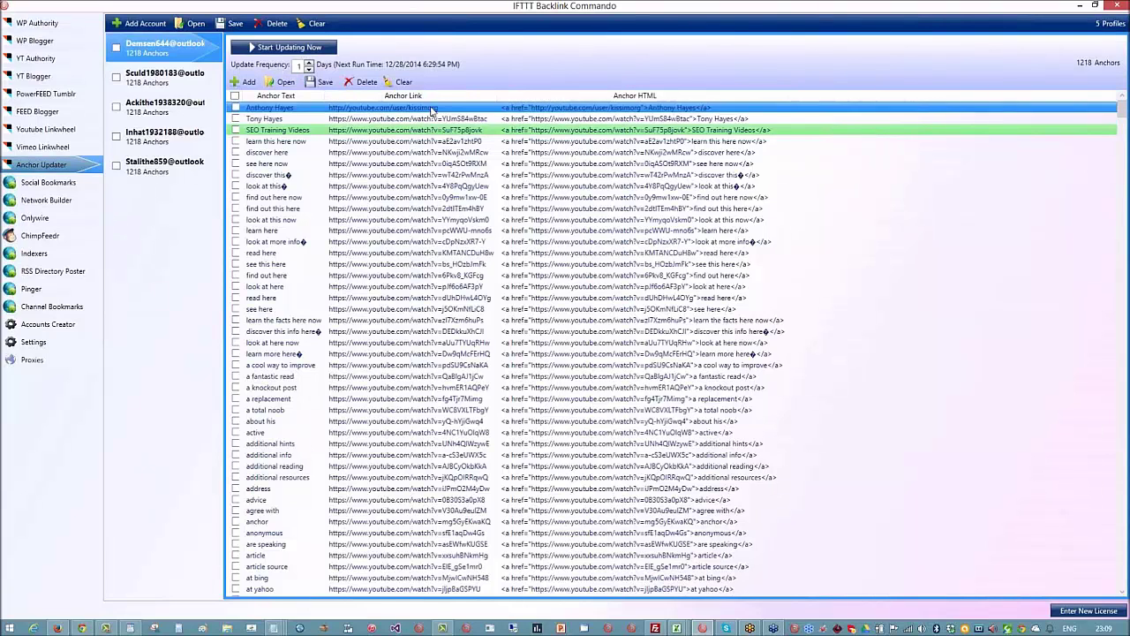
{"action": "left_click", "coordinate": [426, 130]}
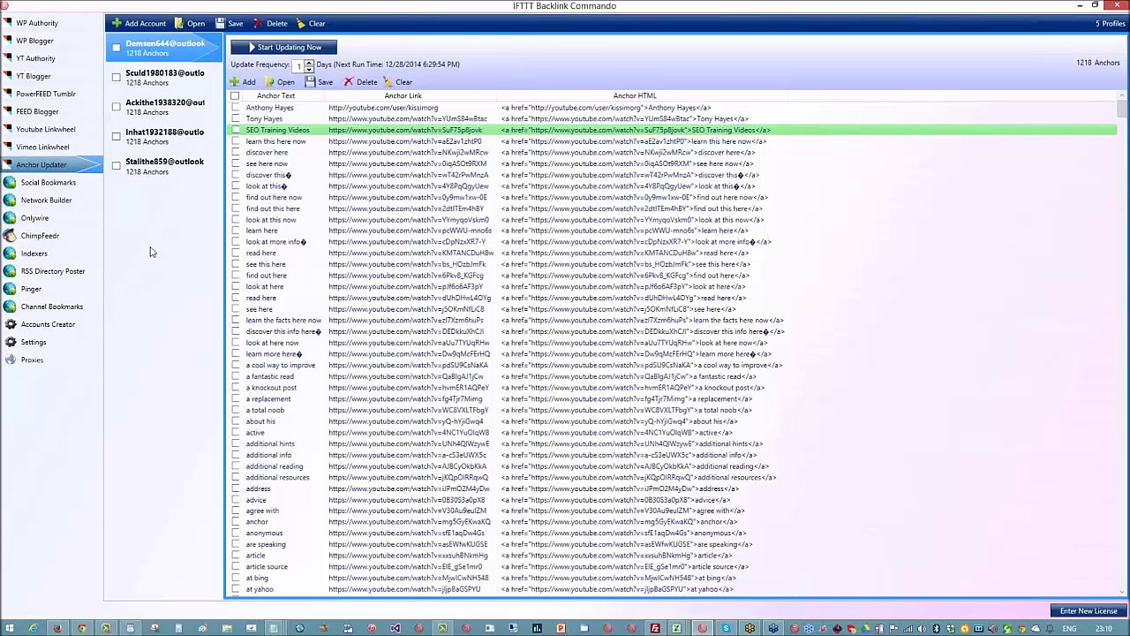
Go back to PowerFEED Tumblr and review the optional anchor tag's text and HTML fields
{"action": "left_click", "coordinate": [45, 94]}
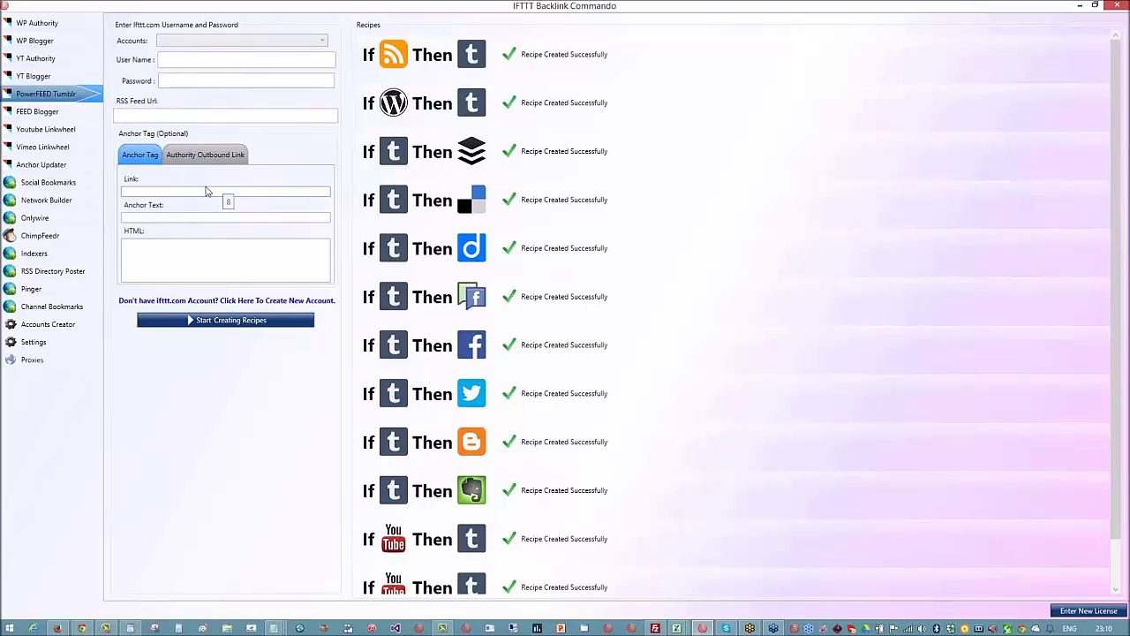
{"action": "left_click", "coordinate": [204, 214]}
{"action": "left_click", "coordinate": [207, 252]}
Look through the first profile's anchor texts and YouTube links in Anchor Updater, then return to PowerFEED Tumblr
{"action": "left_click", "coordinate": [53, 166]}
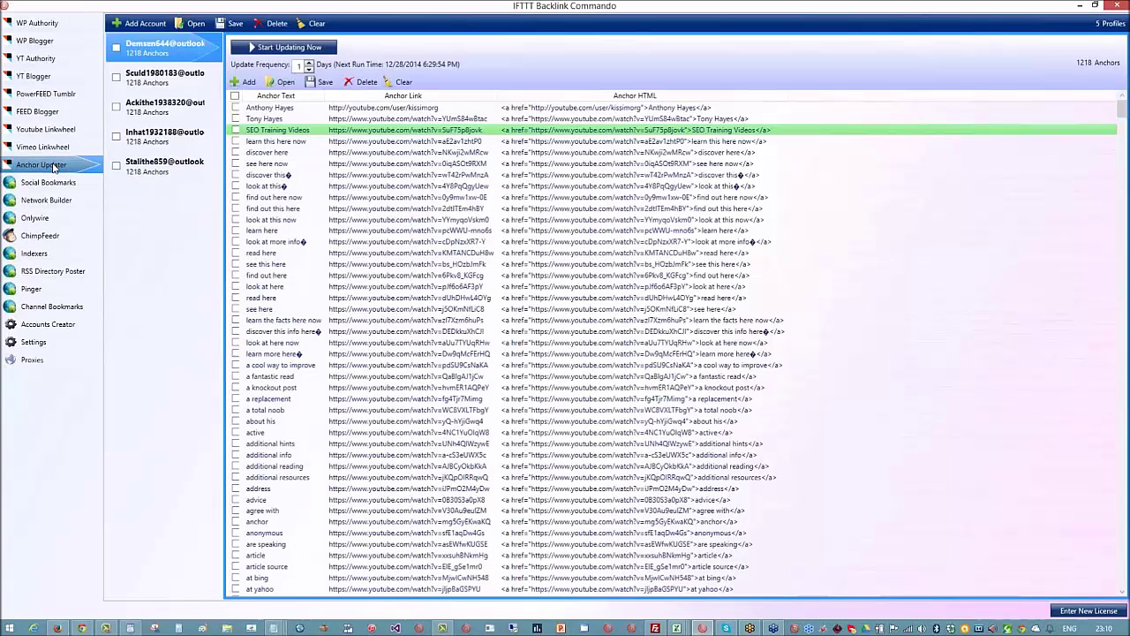
{"action": "left_click", "coordinate": [408, 164]}
{"action": "right_click", "coordinate": [408, 168]}
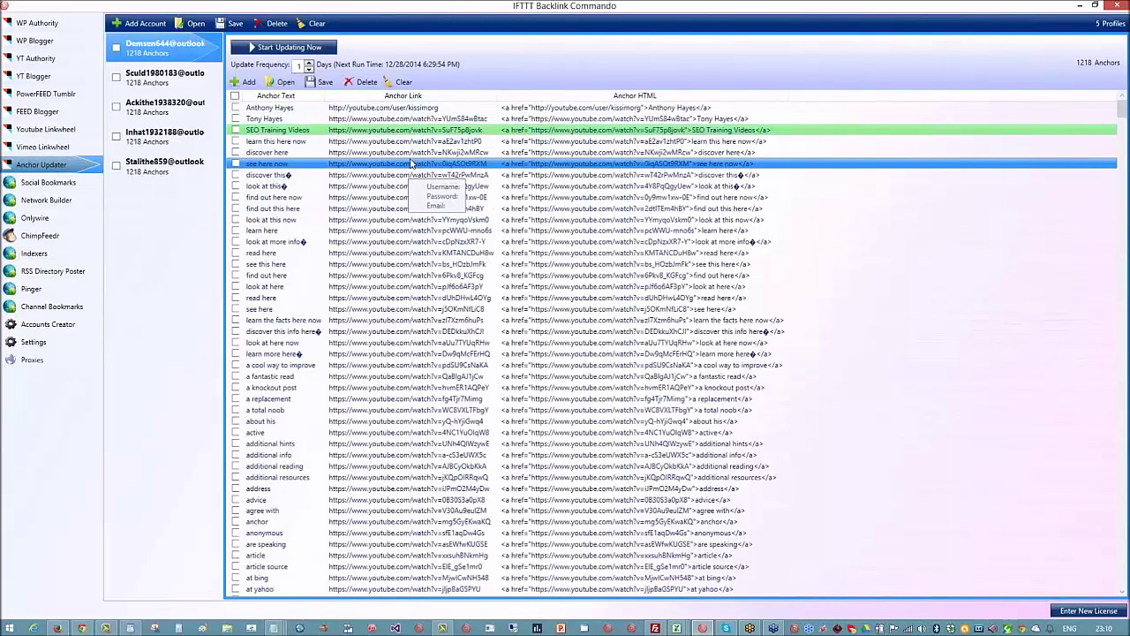
{"action": "right_click", "coordinate": [422, 120]}
{"action": "right_click", "coordinate": [439, 171]}
{"action": "left_click", "coordinate": [452, 221]}
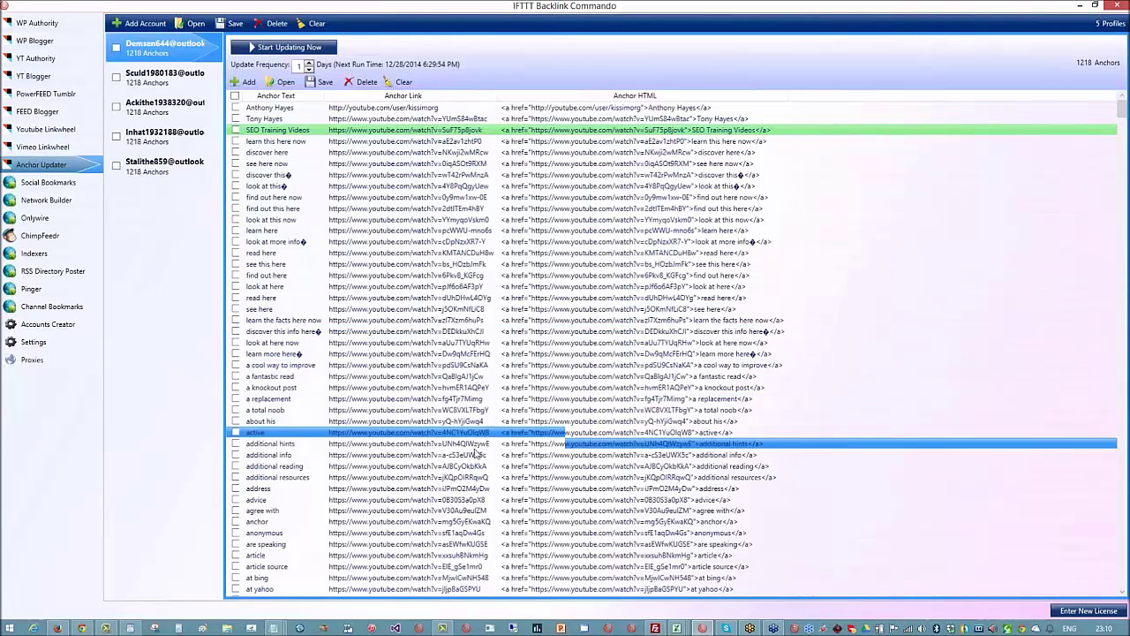
{"action": "scroll", "coordinate": [489, 547], "scroll_direction": "down", "scroll_amount": 3}
{"action": "scroll", "coordinate": [488, 547], "scroll_direction": "down", "scroll_amount": 15}
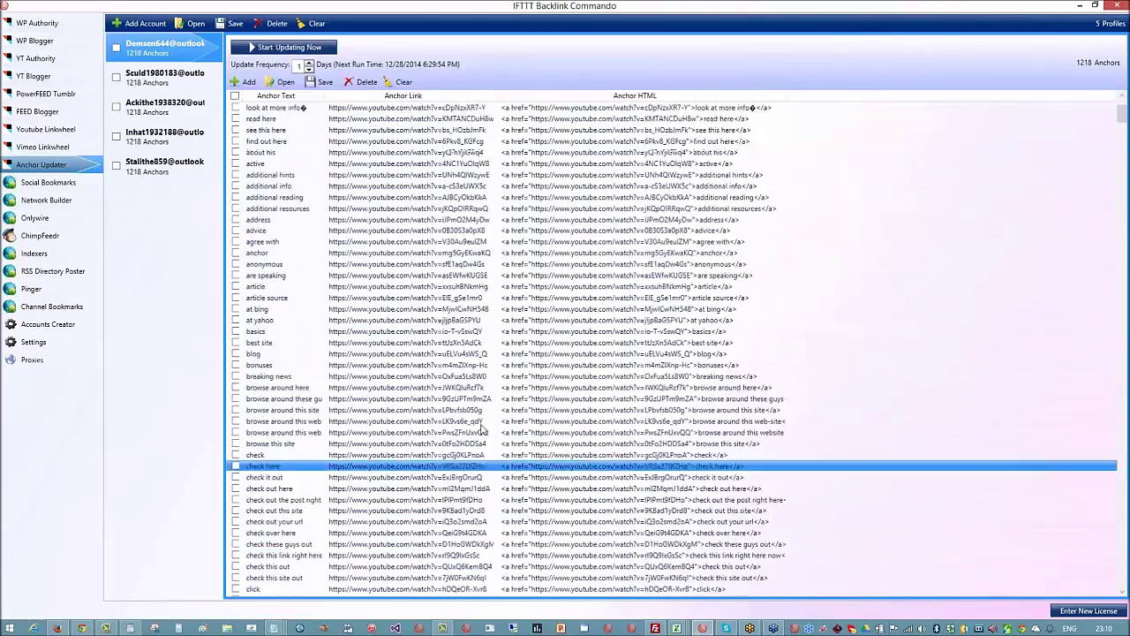
{"action": "scroll", "coordinate": [490, 420], "scroll_direction": "down", "scroll_amount": 10}
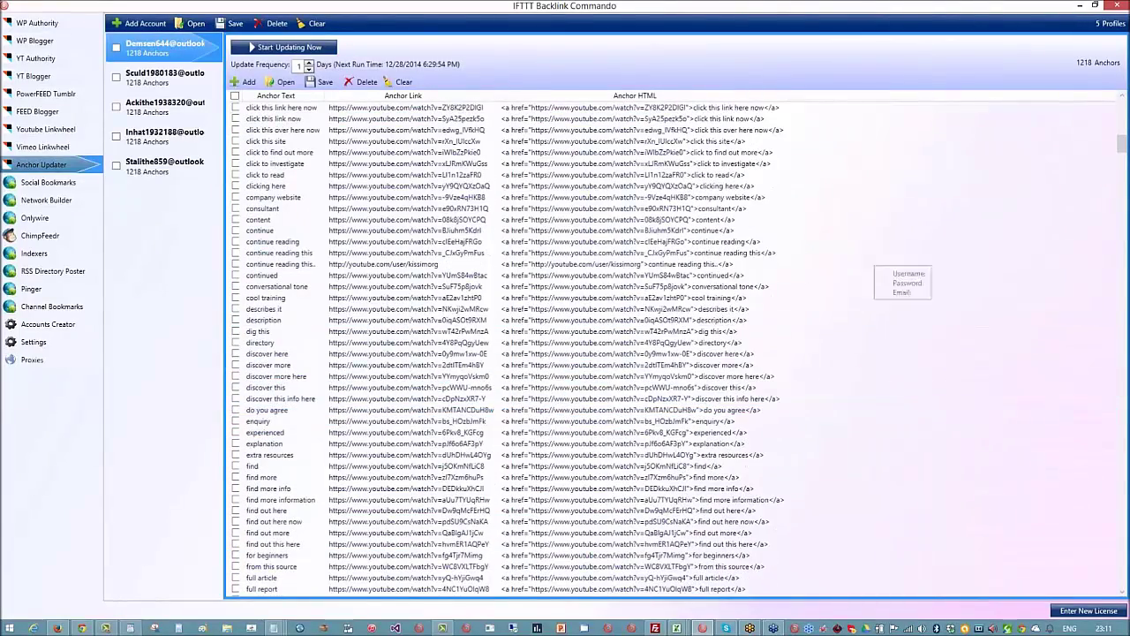
{"action": "scroll", "coordinate": [940, 265], "scroll_direction": "up", "scroll_amount": 8}
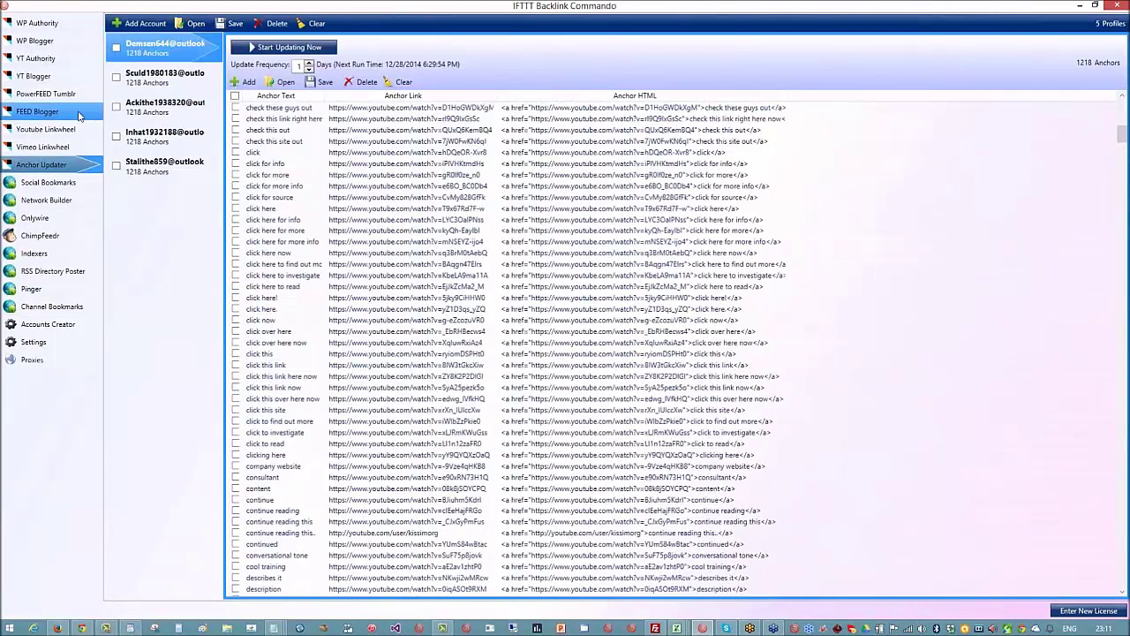
{"action": "left_click", "coordinate": [46, 94]}
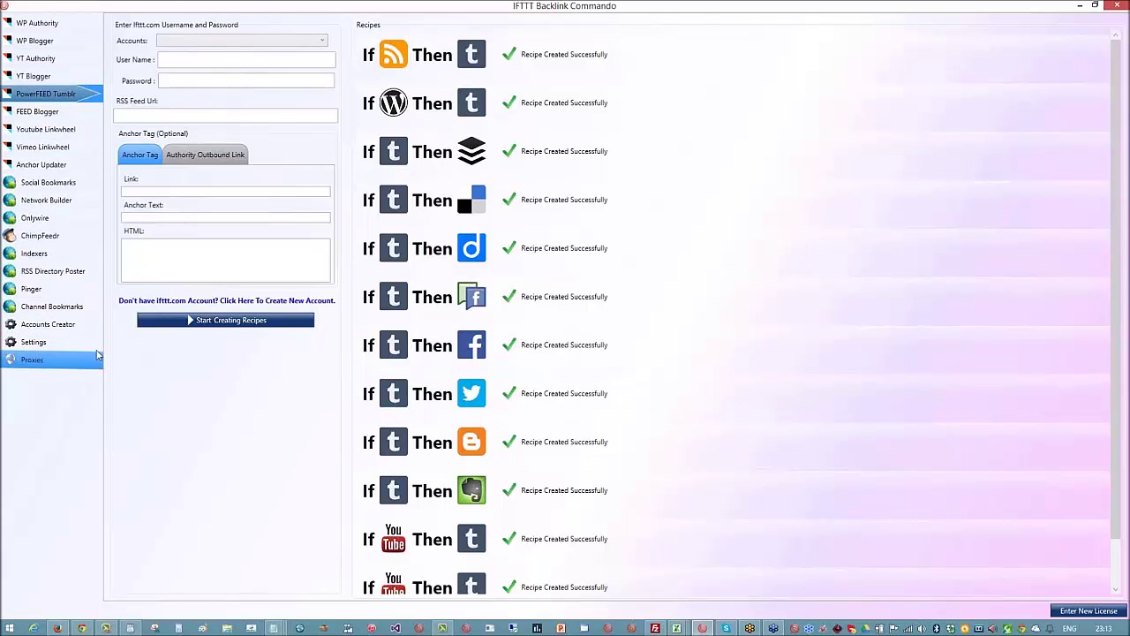
Set the number of accounts to create to 25 in the Accounts Creator's bulk profile settings and close the settings
{"action": "left_click", "coordinate": [76, 325]}
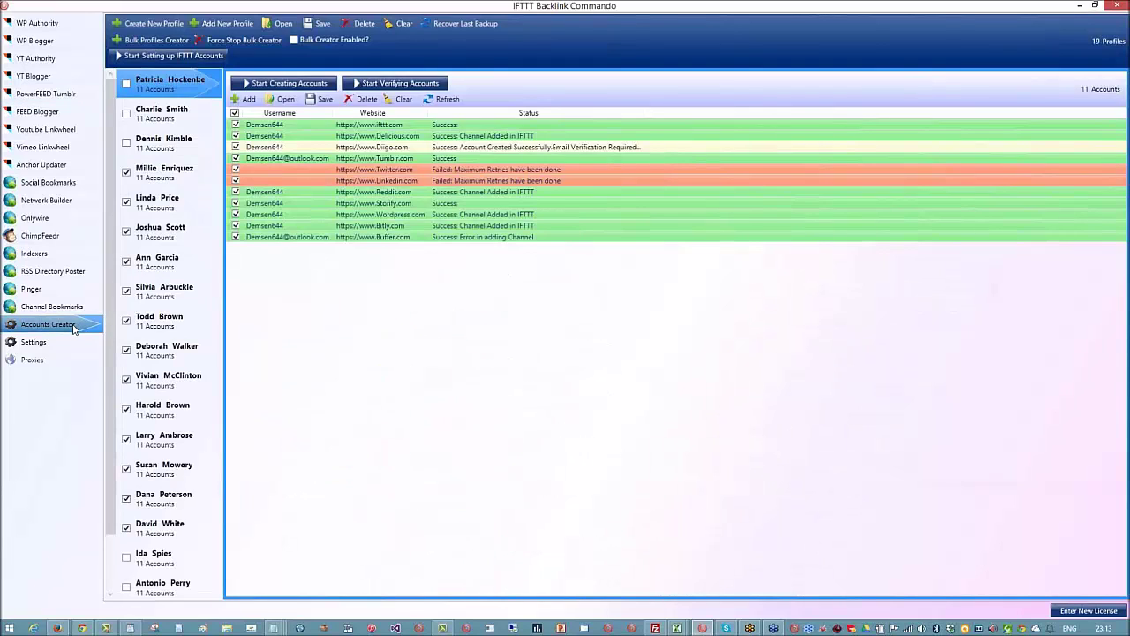
{"action": "left_click", "coordinate": [152, 39]}
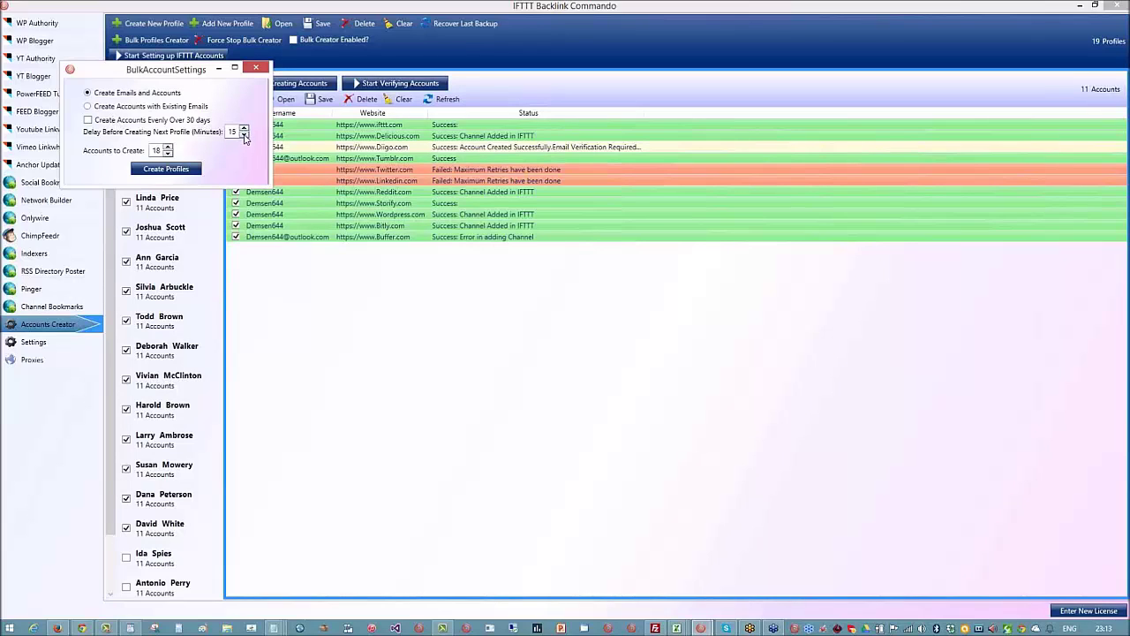
{"action": "left_click", "coordinate": [167, 147]}
{"action": "left_click", "coordinate": [167, 147]}
{"action": "left_click", "coordinate": [167, 147]}
{"action": "left_click", "coordinate": [167, 148]}
{"action": "left_click", "coordinate": [167, 148]}
{"action": "left_click", "coordinate": [167, 147]}
{"action": "left_click", "coordinate": [167, 148]}
{"action": "left_click", "coordinate": [162, 175]}
{"action": "left_click", "coordinate": [165, 169]}
{"action": "left_click", "coordinate": [255, 68]}
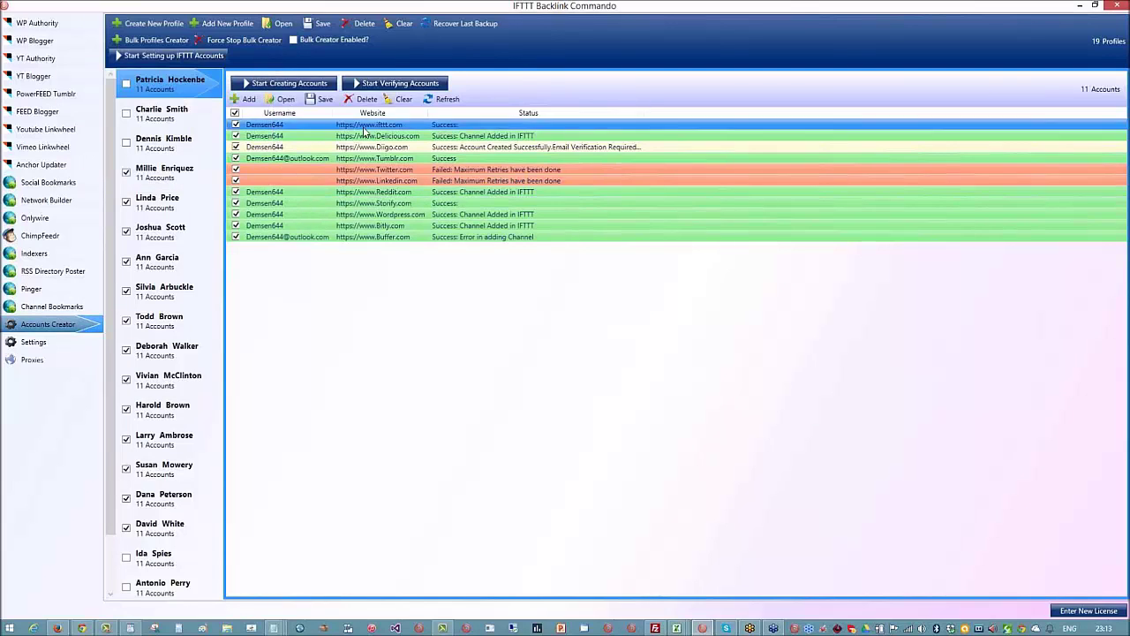
View the stored login details of the first profile's ifttt.com account and close them unchanged
{"action": "mouse_move", "coordinate": [478, 129]}
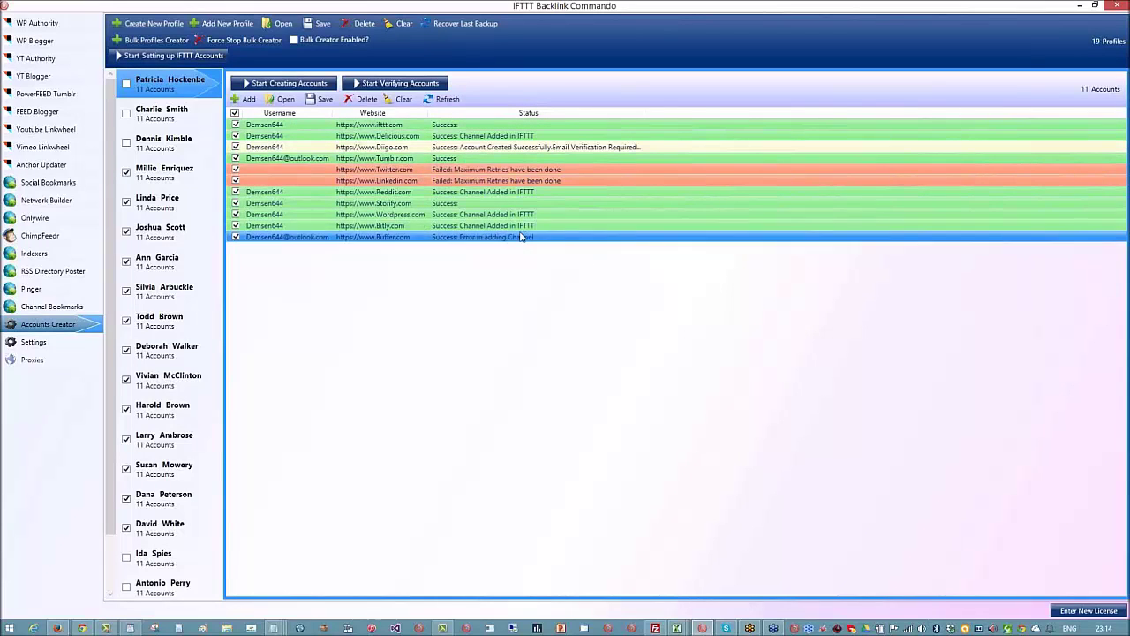
{"action": "double_click", "coordinate": [380, 128]}
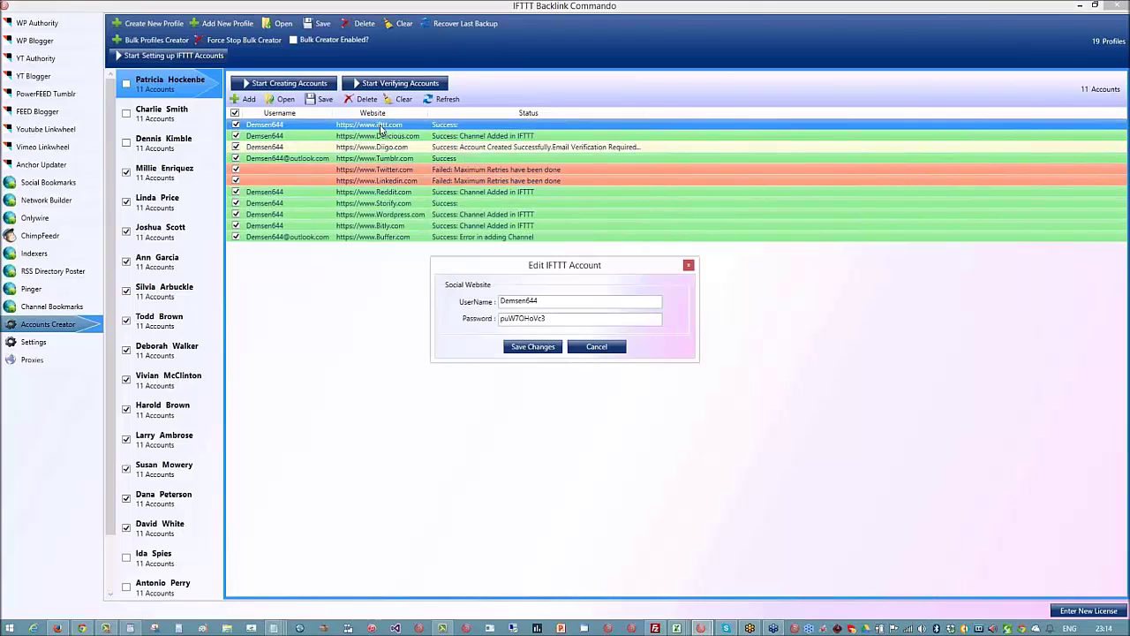
{"action": "left_click", "coordinate": [688, 265]}
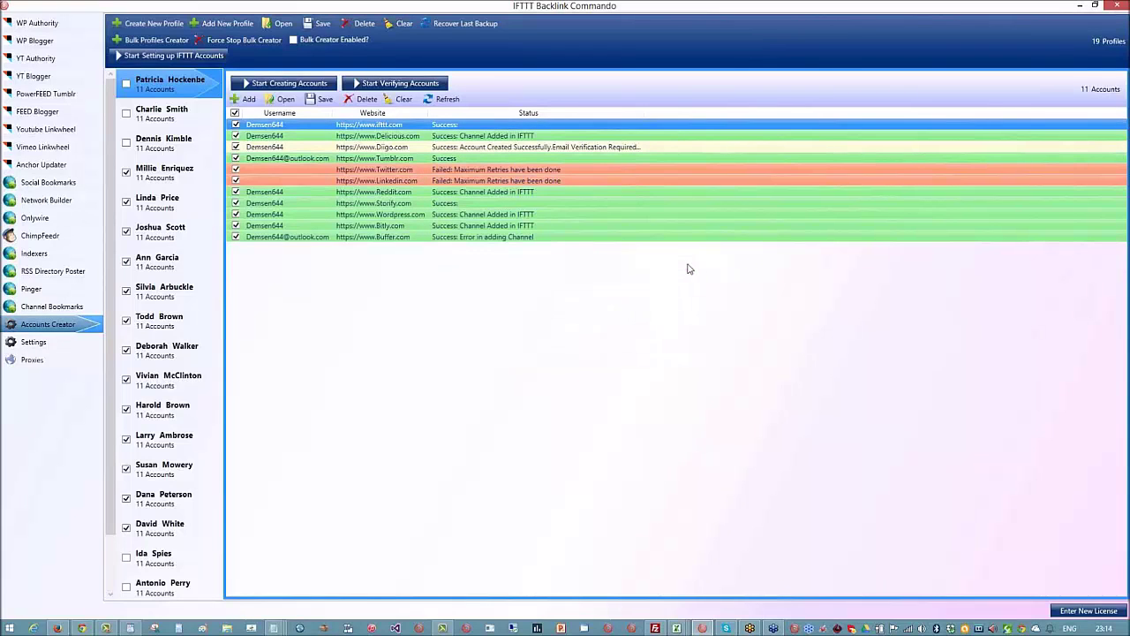
Review the first profile's Delicious and Diigo account statuses and look through the list of created profiles
{"action": "left_click", "coordinate": [133, 58]}
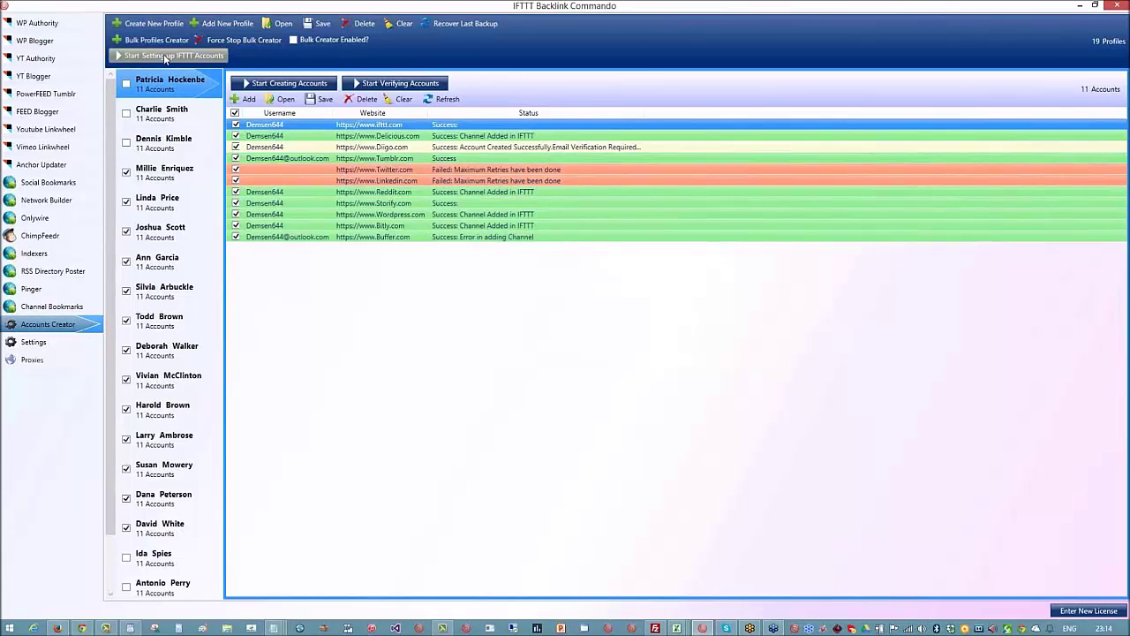
{"action": "left_click", "coordinate": [473, 148]}
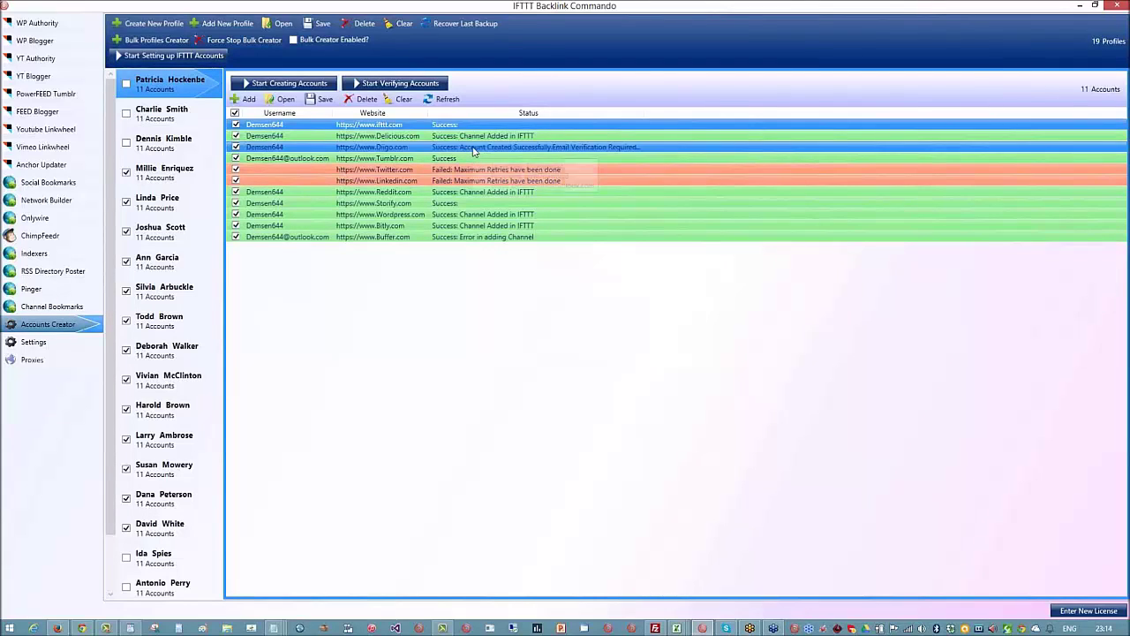
{"action": "left_click", "coordinate": [471, 137]}
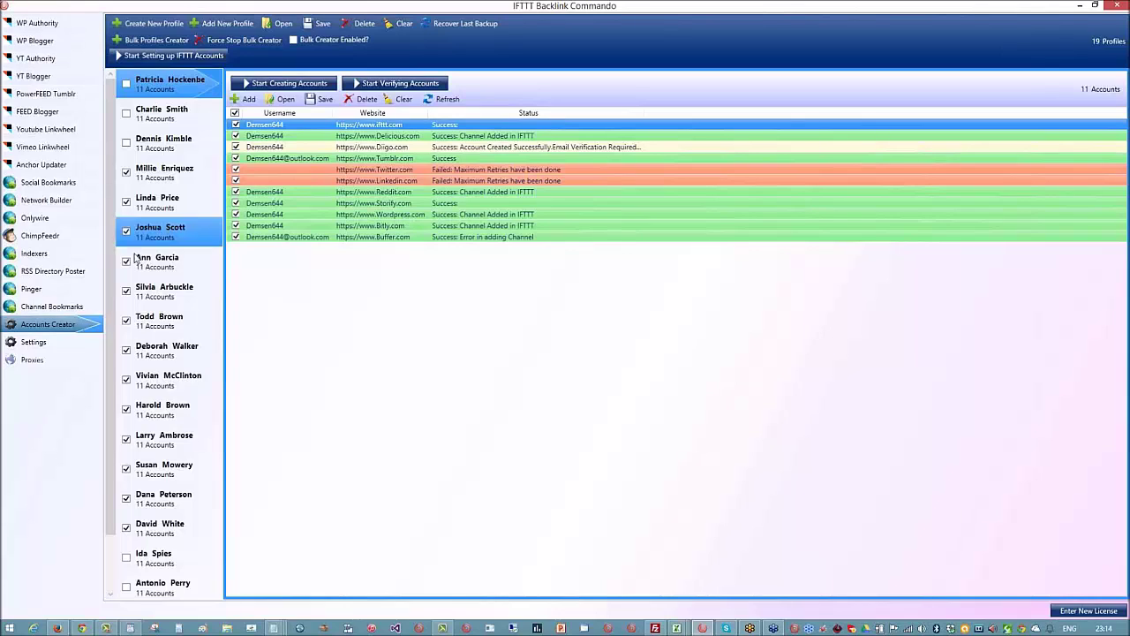
{"action": "scroll", "coordinate": [168, 304], "scroll_direction": "down", "scroll_amount": 2}
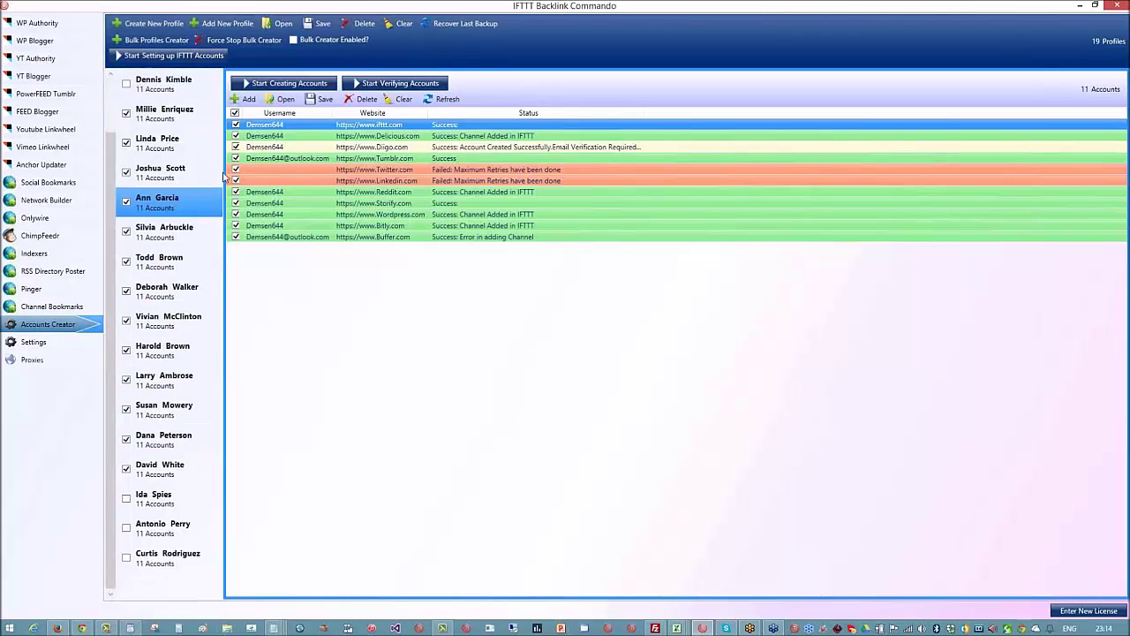
{"action": "scroll", "coordinate": [219, 196], "scroll_direction": "up", "scroll_amount": 2}
{"action": "scroll", "coordinate": [216, 222], "scroll_direction": "down", "scroll_amount": 2}
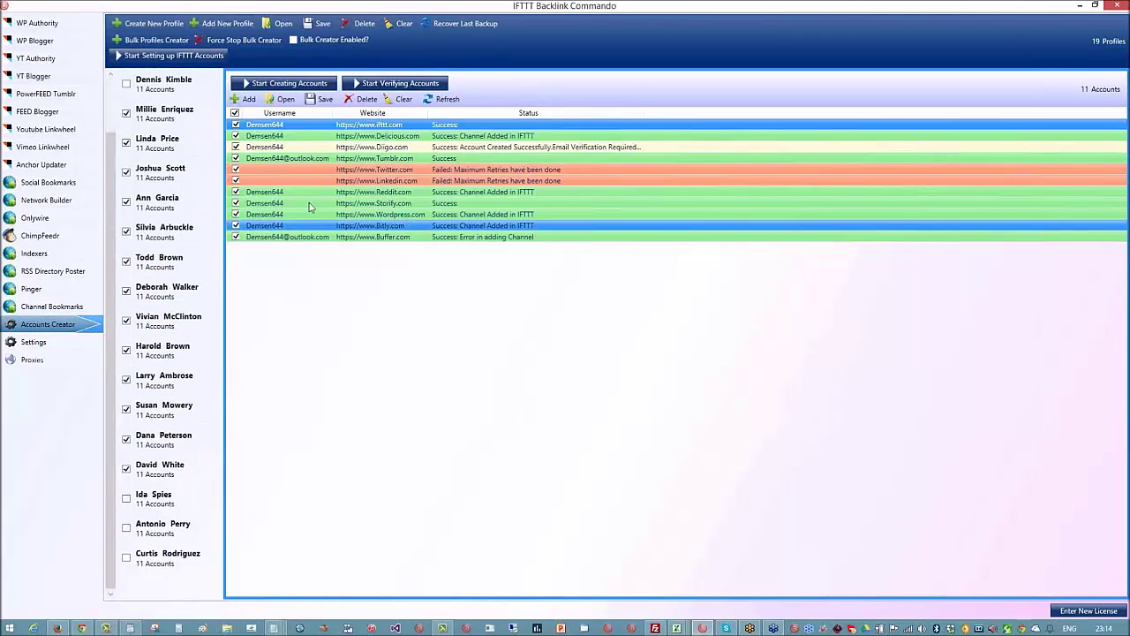
Revisit the bulk profile settings, then point out the account verification and IFTTT setup commands
{"action": "left_click", "coordinate": [152, 40]}
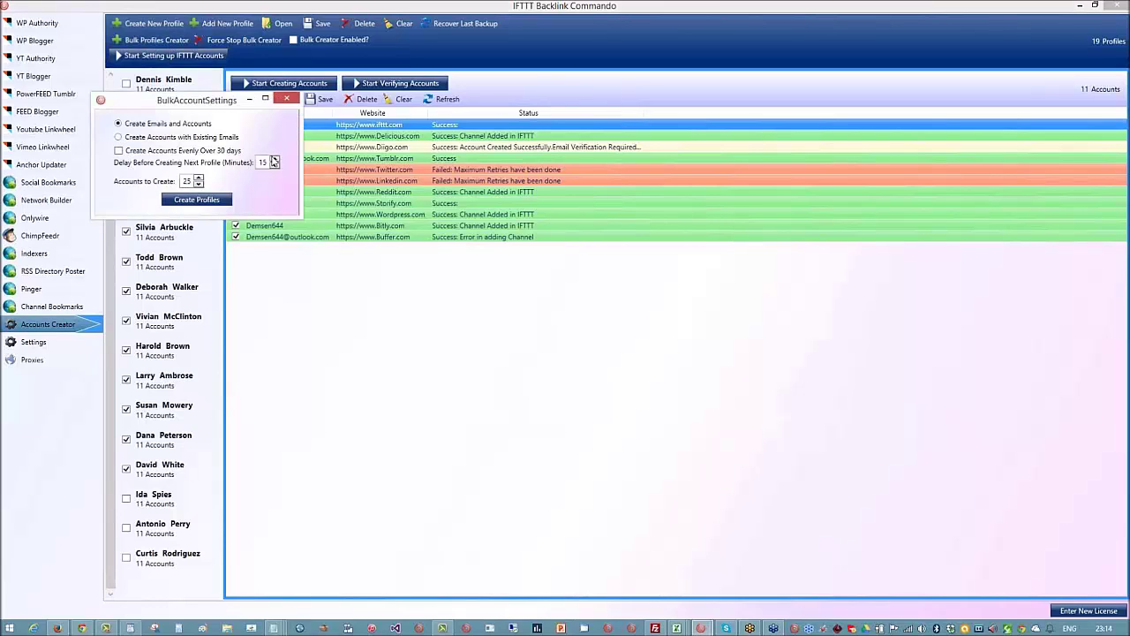
{"action": "left_click", "coordinate": [286, 98]}
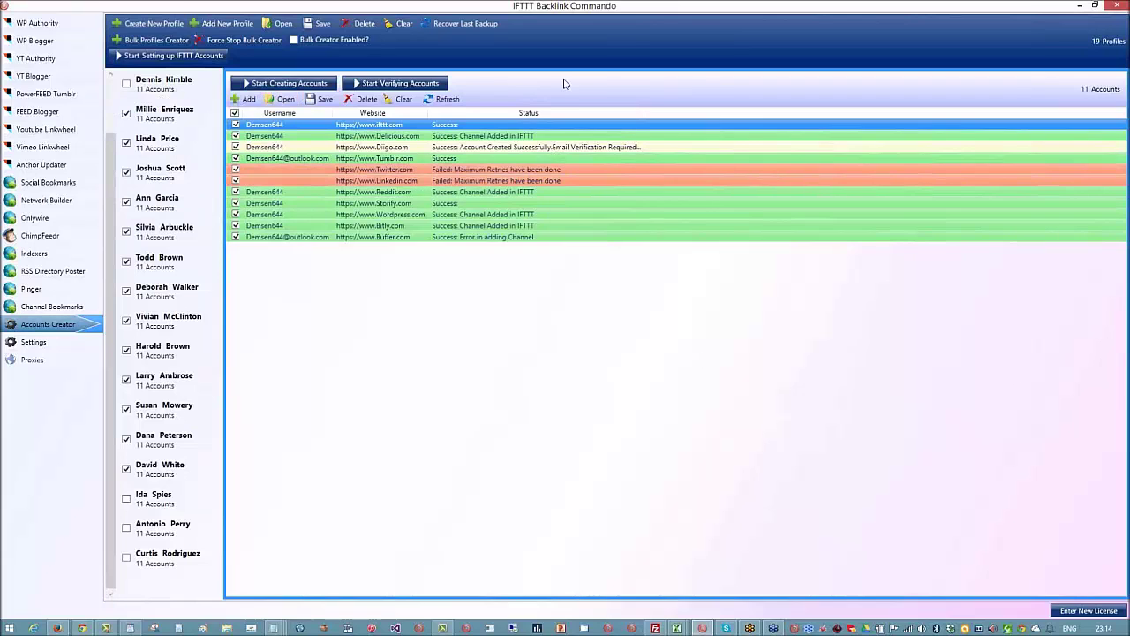
{"action": "left_click", "coordinate": [403, 85]}
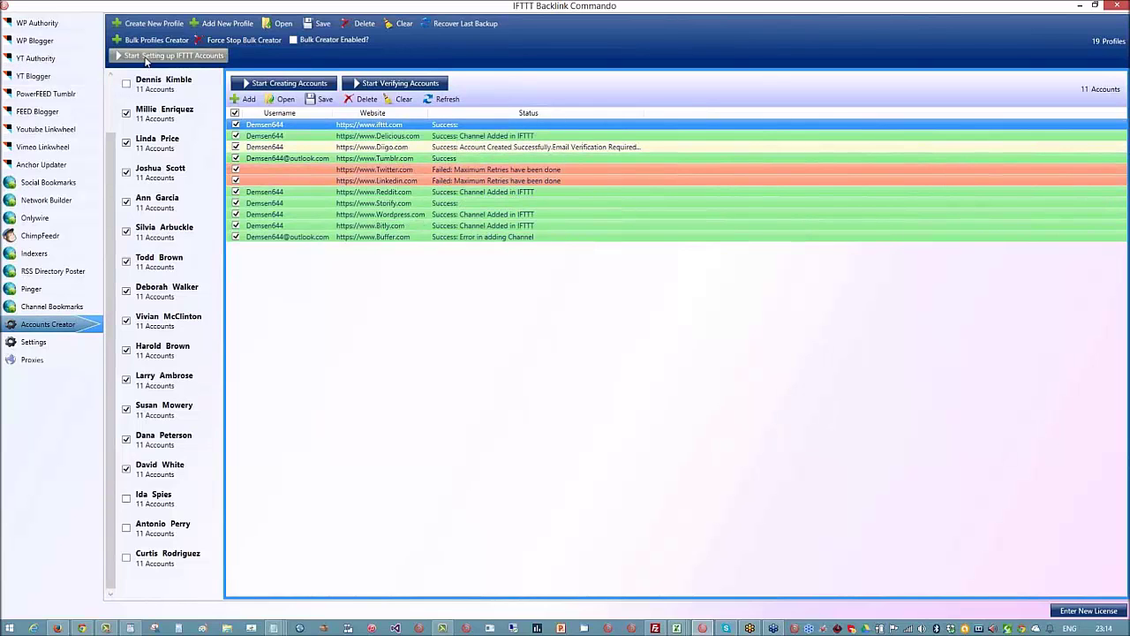
{"action": "mouse_move", "coordinate": [471, 142]}
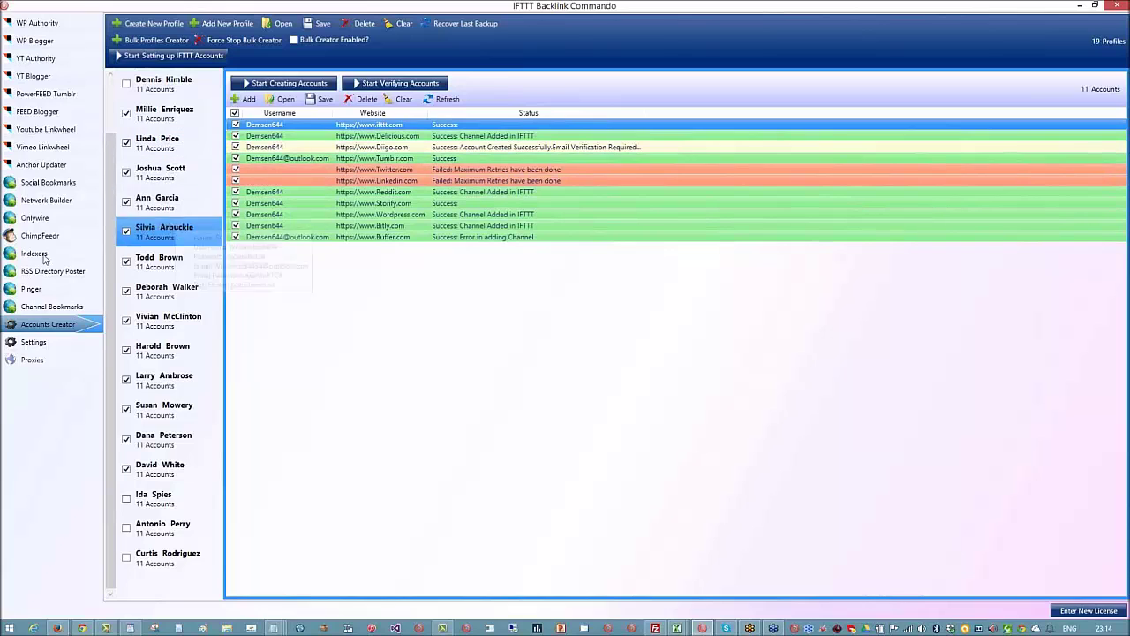
Choose a saved Outlook account for the PowerFEED Tumblr recipes and place the cursor in the RSS feed URL field
{"action": "left_click", "coordinate": [50, 113]}
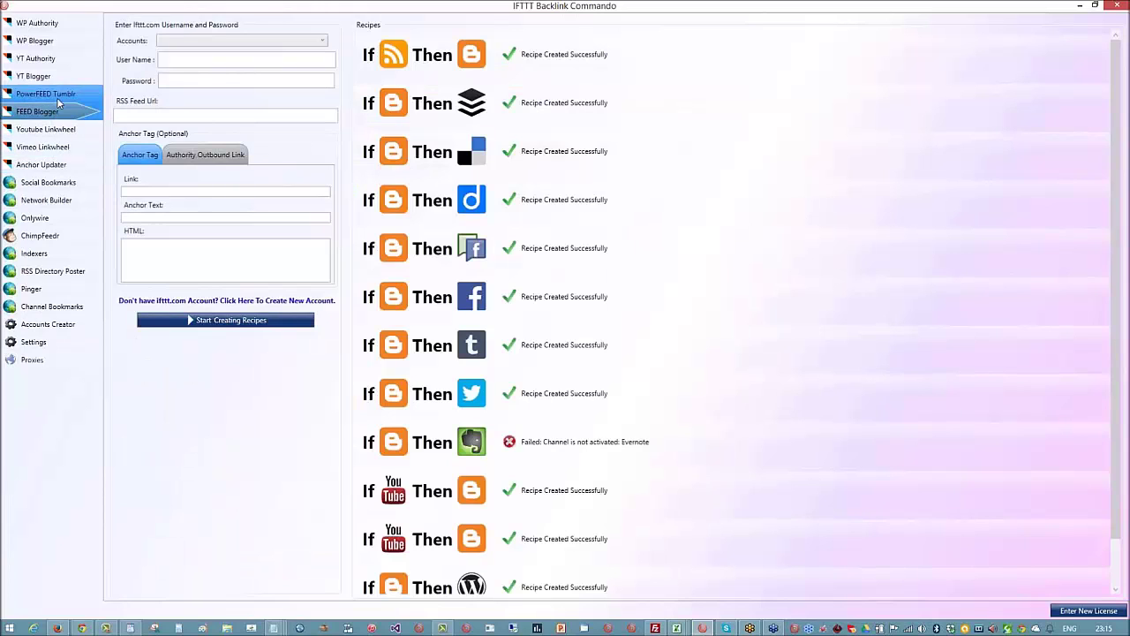
{"action": "left_click", "coordinate": [58, 99]}
{"action": "left_click", "coordinate": [323, 41]}
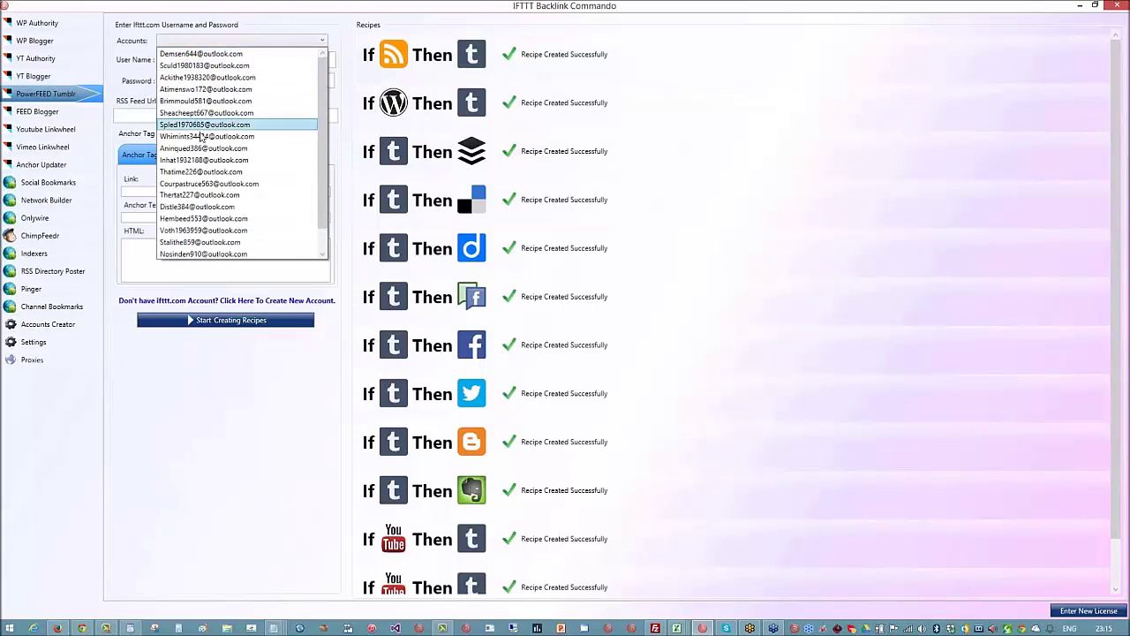
{"action": "scroll", "coordinate": [263, 182], "scroll_direction": "down", "scroll_amount": 1}
{"action": "scroll", "coordinate": [212, 169], "scroll_direction": "down", "scroll_amount": 1}
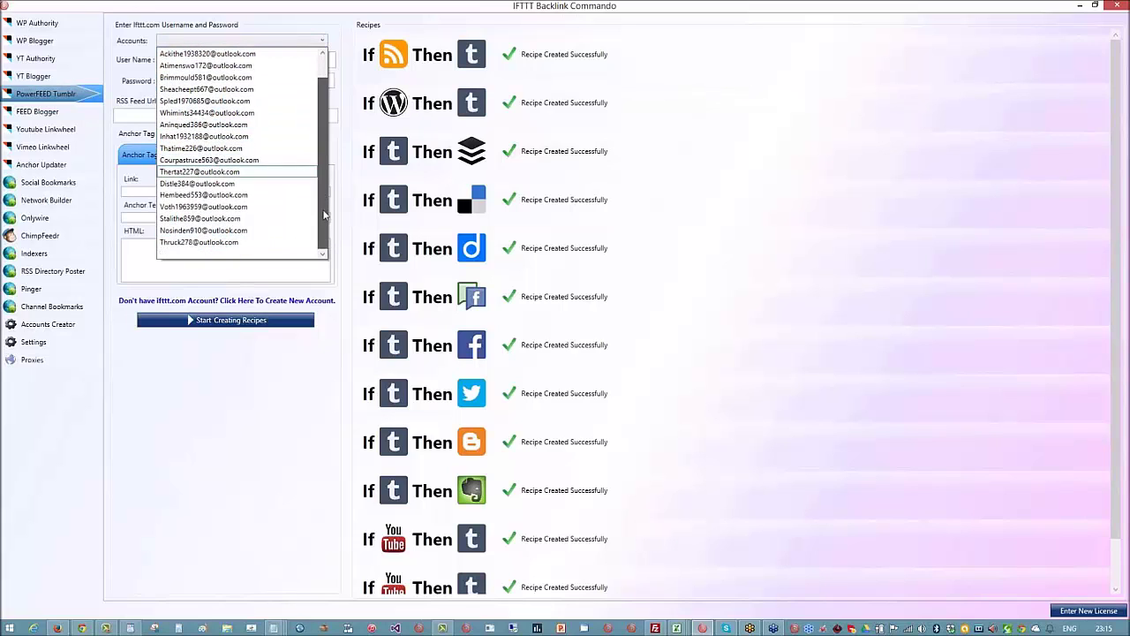
{"action": "left_click", "coordinate": [210, 161]}
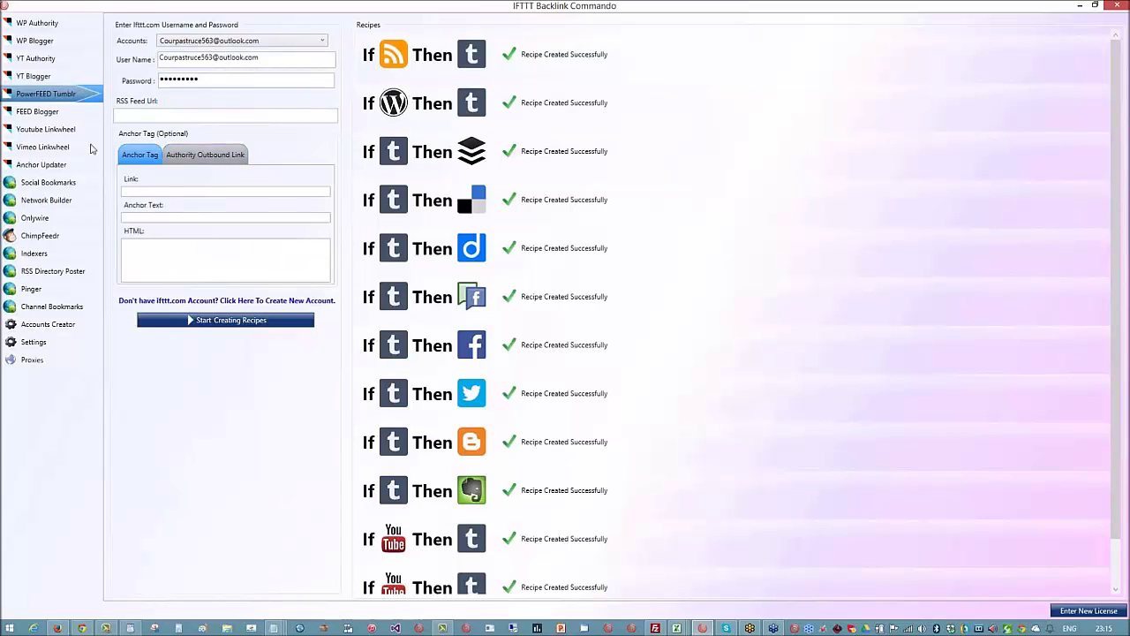
{"action": "left_click", "coordinate": [203, 119]}
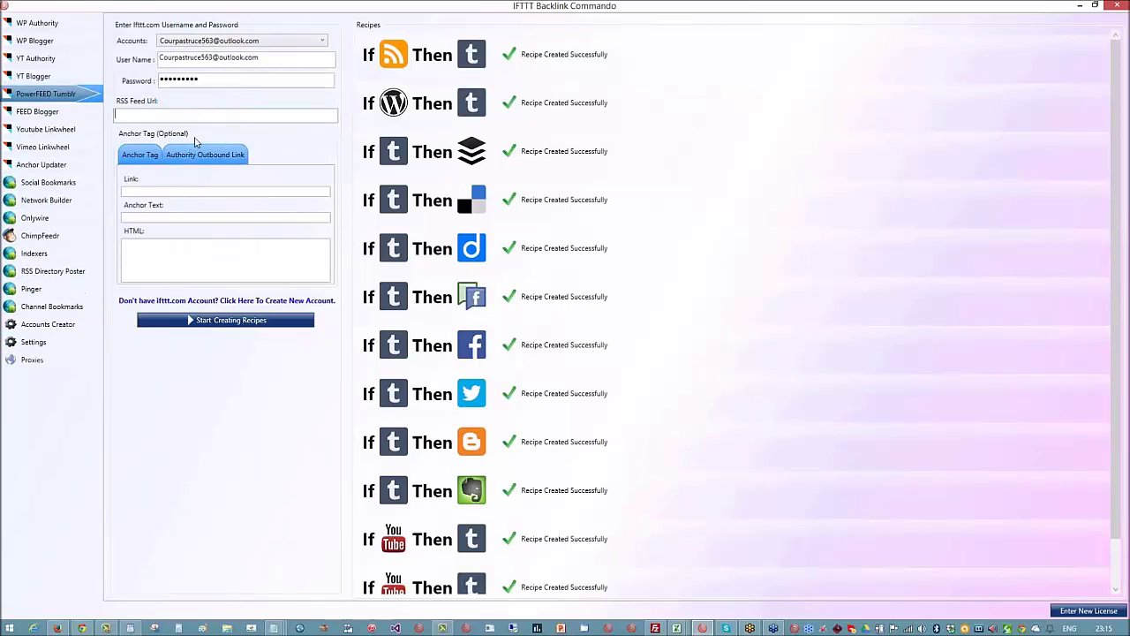
Point out the optional anchor tag's HTML field and bring up the anchor list in the Anchor Updater
{"action": "left_click", "coordinate": [172, 258]}
{"action": "left_click", "coordinate": [952, 394]}
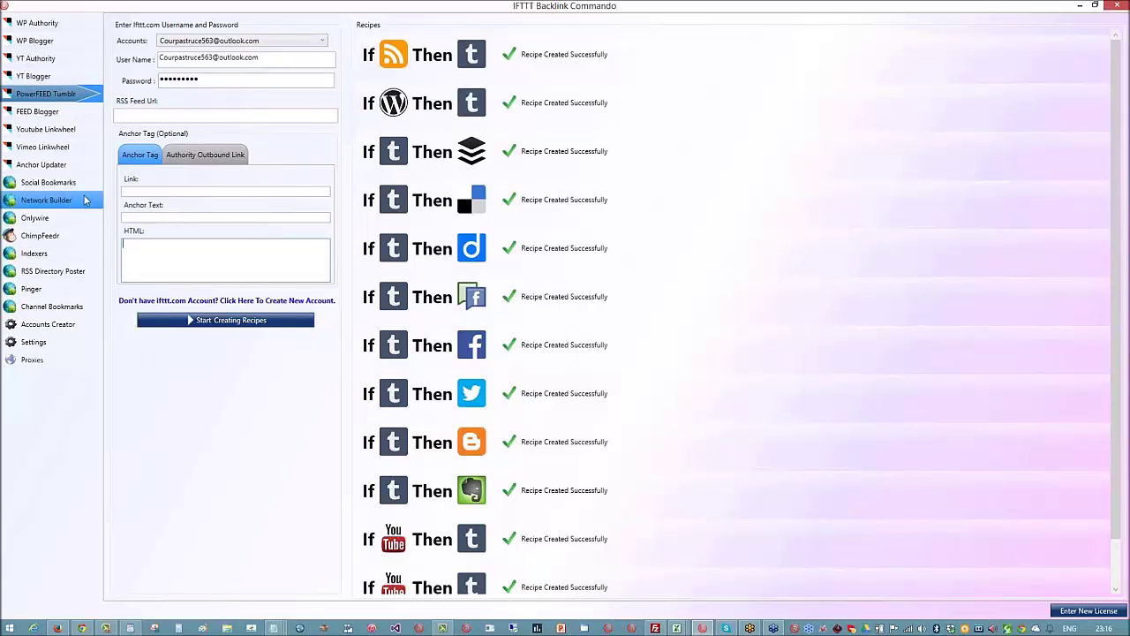
{"action": "left_click", "coordinate": [41, 166]}
{"action": "left_click", "coordinate": [1027, 276]}
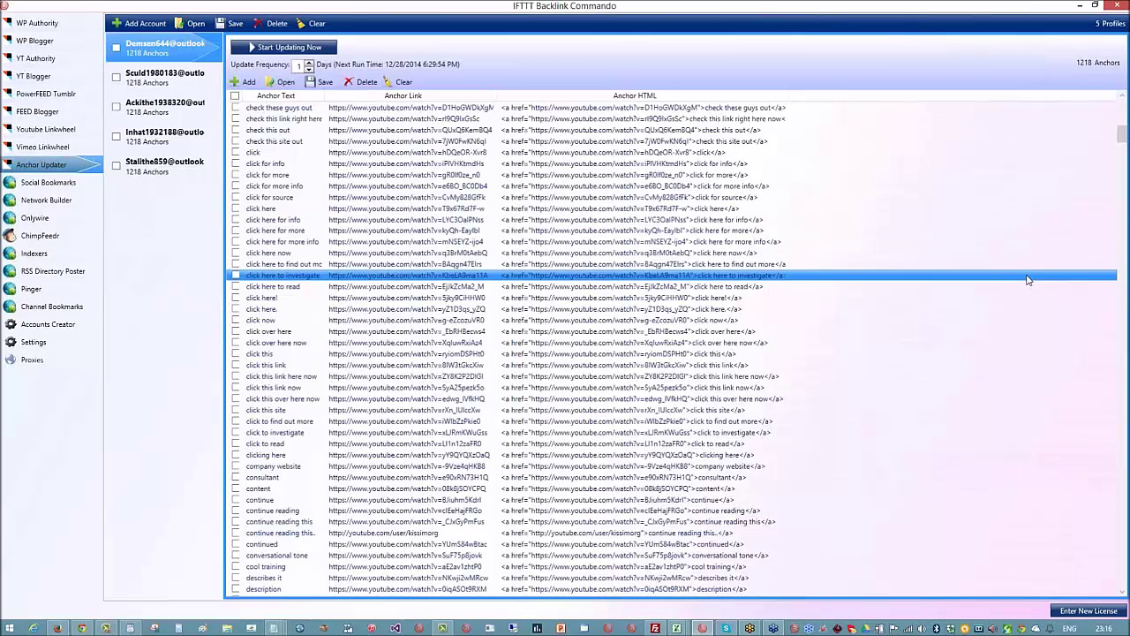
Point out entries in the first profile's anchor list and widen its Anchor Link and Anchor Text columns
{"action": "left_click", "coordinate": [282, 152]}
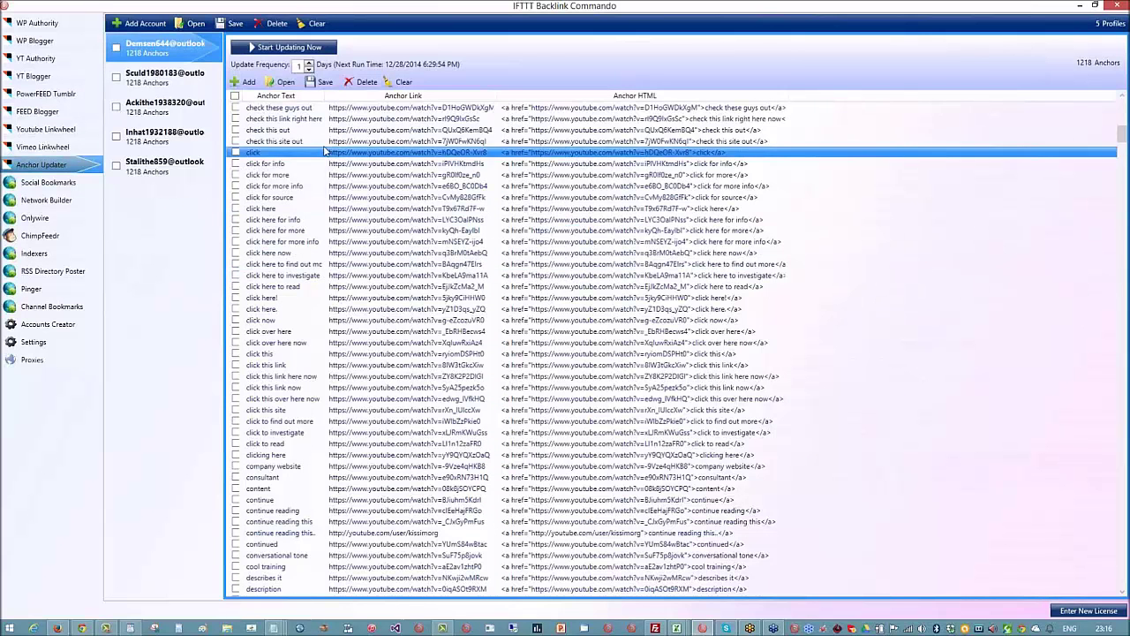
{"action": "left_click", "coordinate": [296, 110]}
{"action": "left_click", "coordinate": [386, 119]}
{"action": "left_click", "coordinate": [398, 109]}
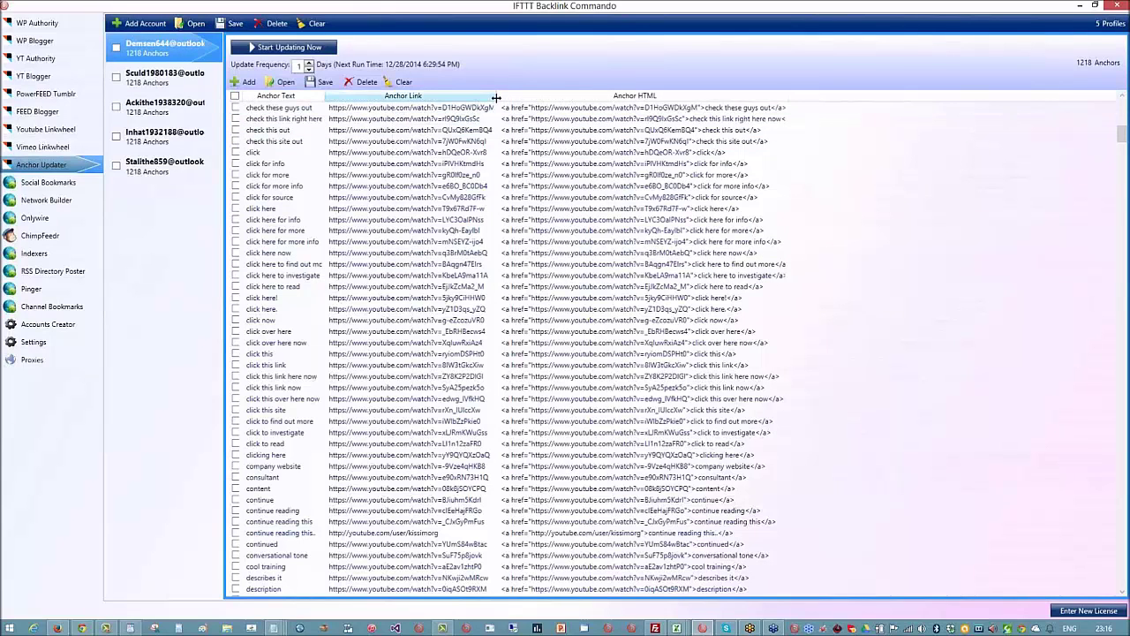
{"action": "left_click_drag", "start_coordinate": [499, 96], "coordinate": [587, 96]}
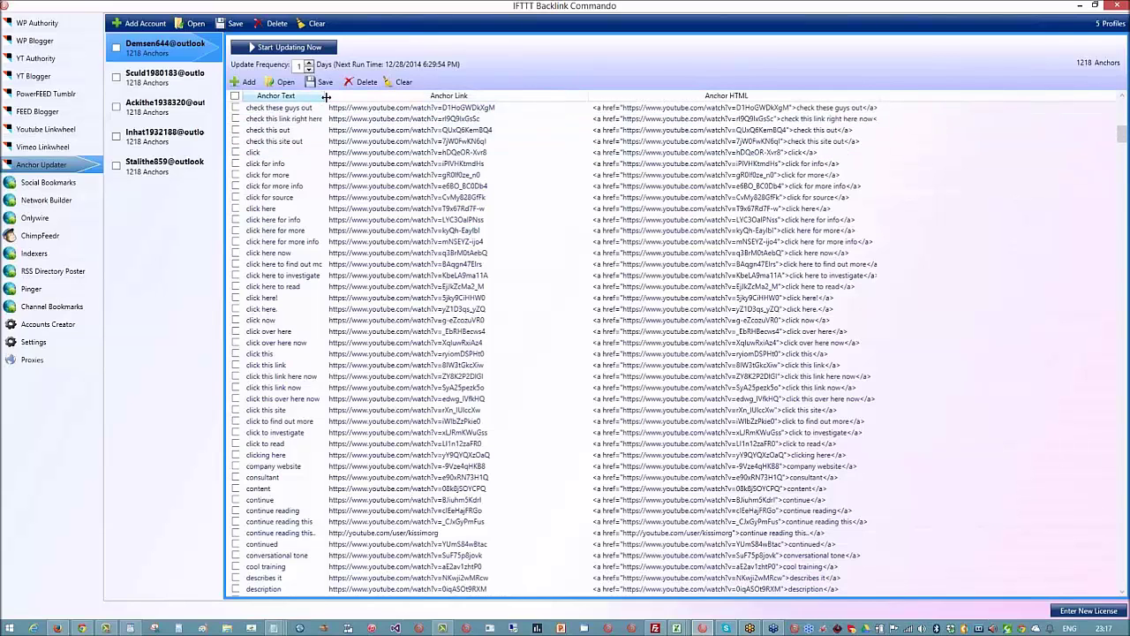
{"action": "left_click_drag", "start_coordinate": [377, 95], "coordinate": [396, 94]}
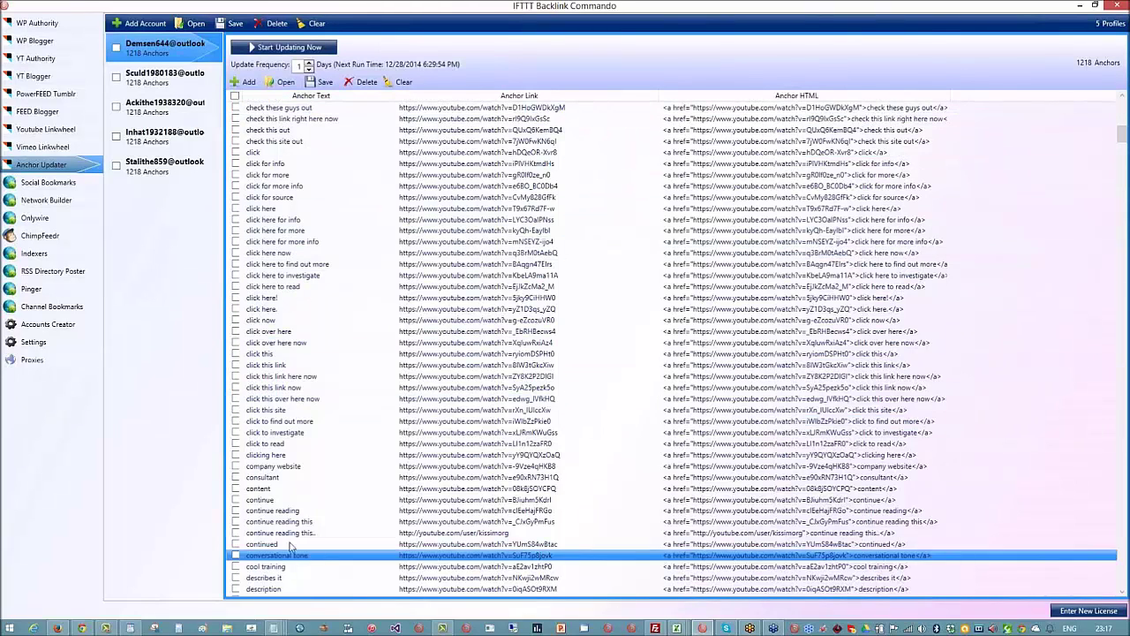
Look through the first profile's rotating anchor texts and links, ending back at the start of the list
{"action": "scroll", "coordinate": [353, 285], "scroll_direction": "down", "scroll_amount": 9}
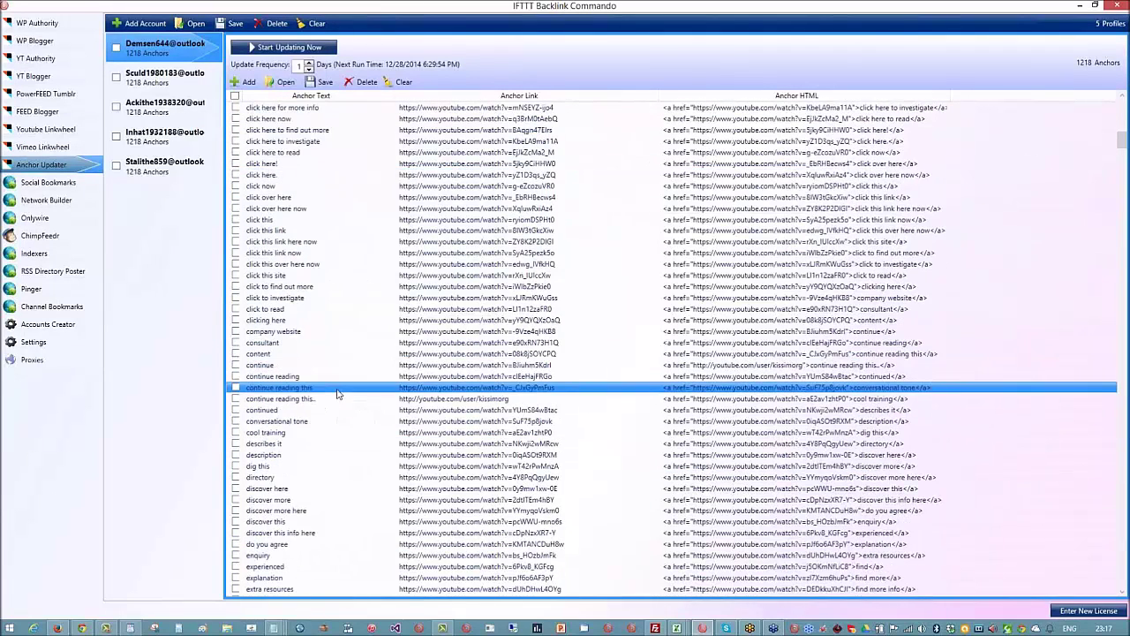
{"action": "scroll", "coordinate": [336, 391], "scroll_direction": "down", "scroll_amount": 6}
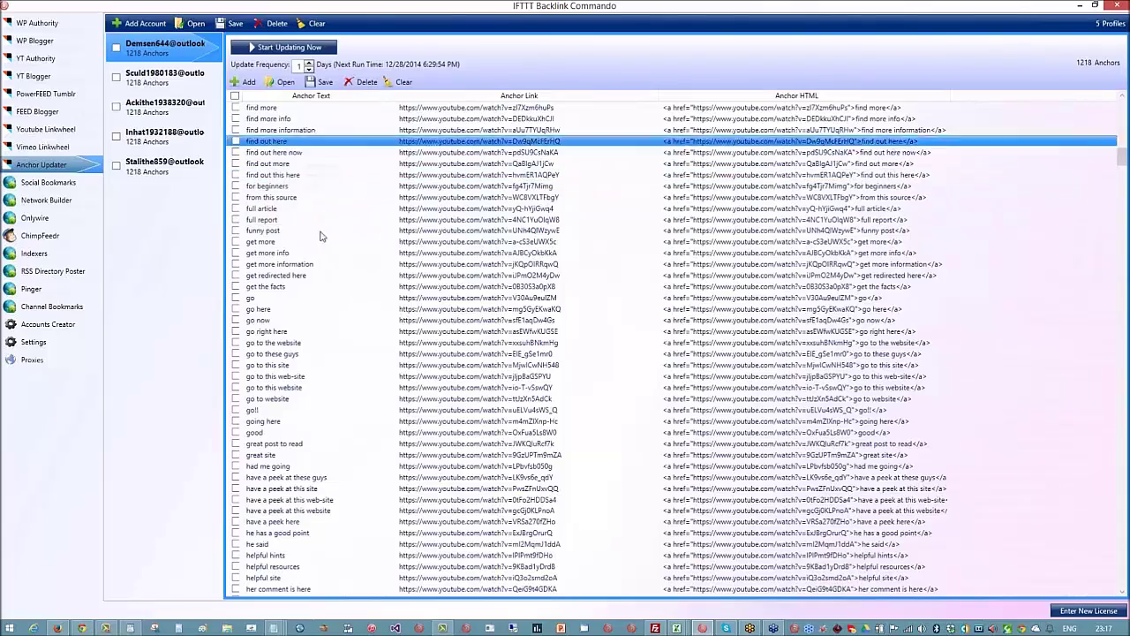
{"action": "scroll", "coordinate": [307, 310], "scroll_direction": "down", "scroll_amount": 6}
{"action": "scroll", "coordinate": [307, 311], "scroll_direction": "down", "scroll_amount": 20}
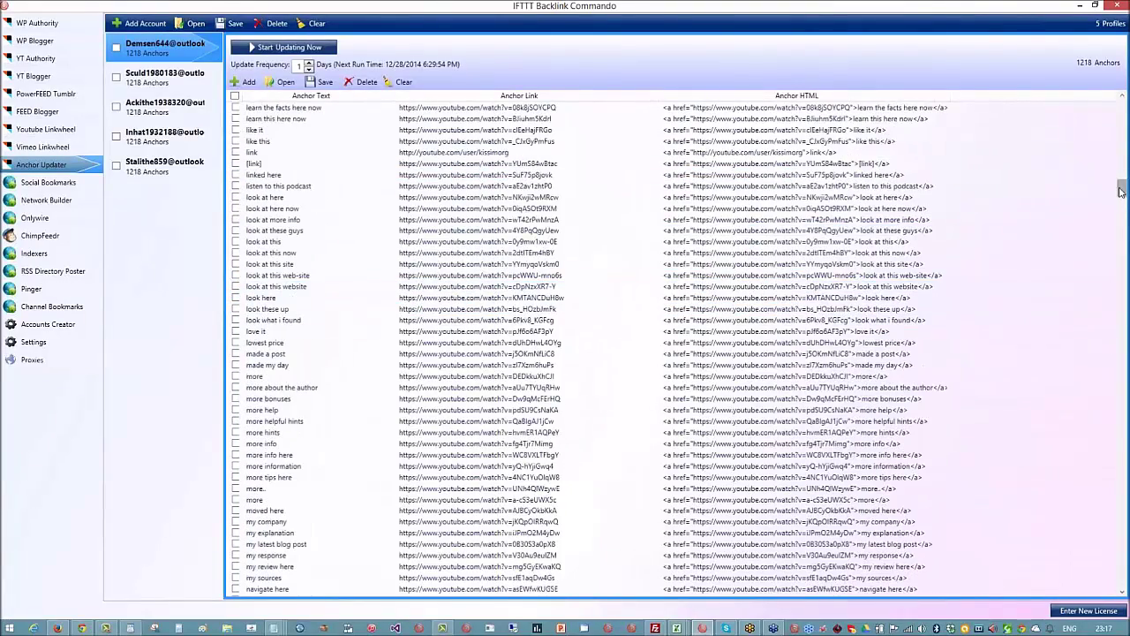
{"action": "left_click_drag", "start_coordinate": [1121, 188], "coordinate": [1122, 261]}
{"action": "left_click_drag", "start_coordinate": [1088, 217], "coordinate": [1084, 95]}
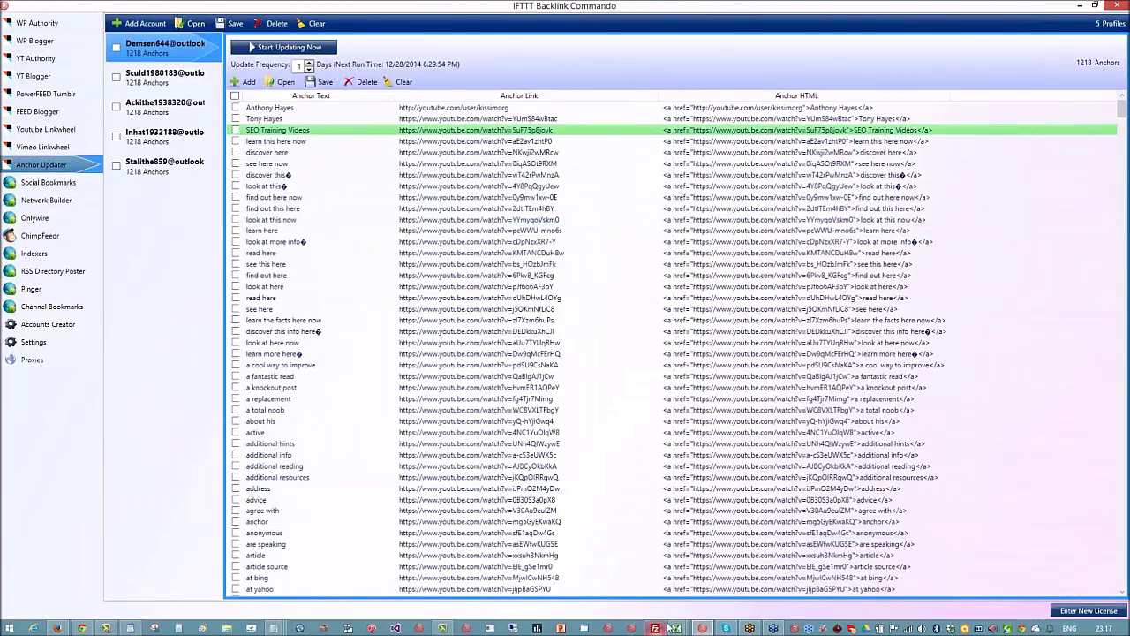
Open the anchor text changer spreadsheet from the desktop and widen its Anchor Text and Anchor Link columns
{"action": "mouse_move", "coordinate": [675, 627]}
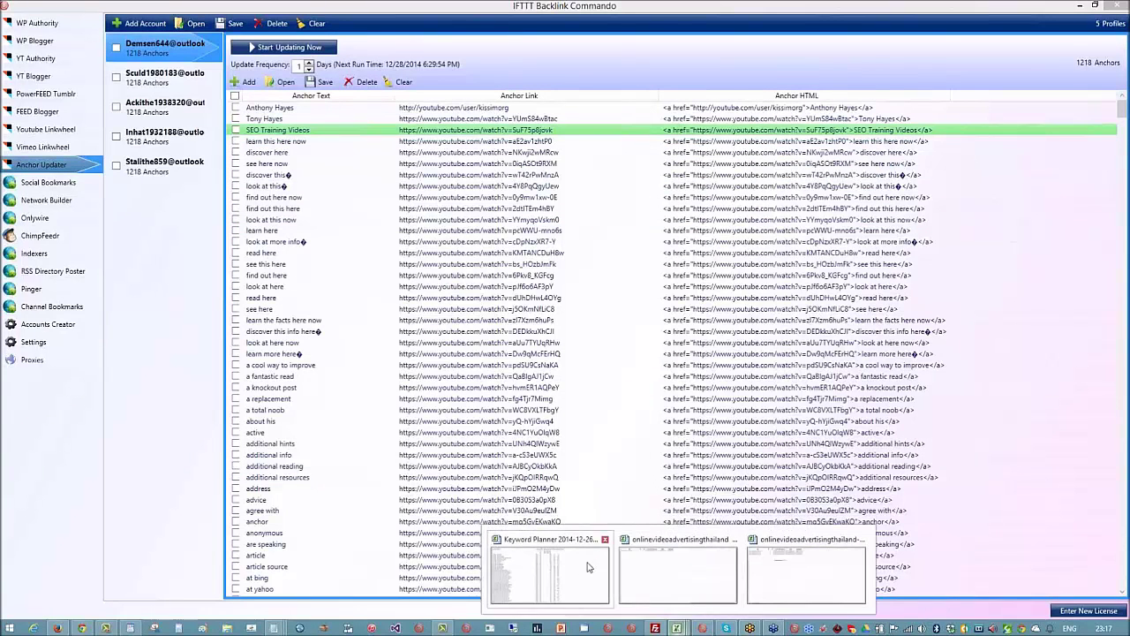
{"action": "left_click", "coordinate": [1127, 628]}
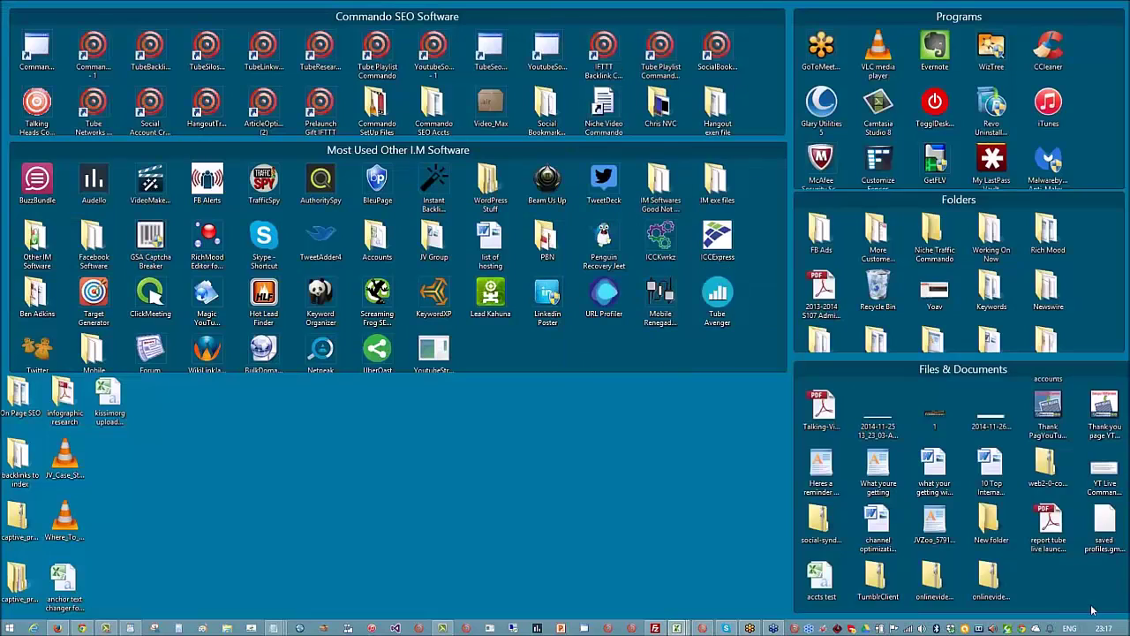
{"action": "left_click", "coordinate": [55, 575]}
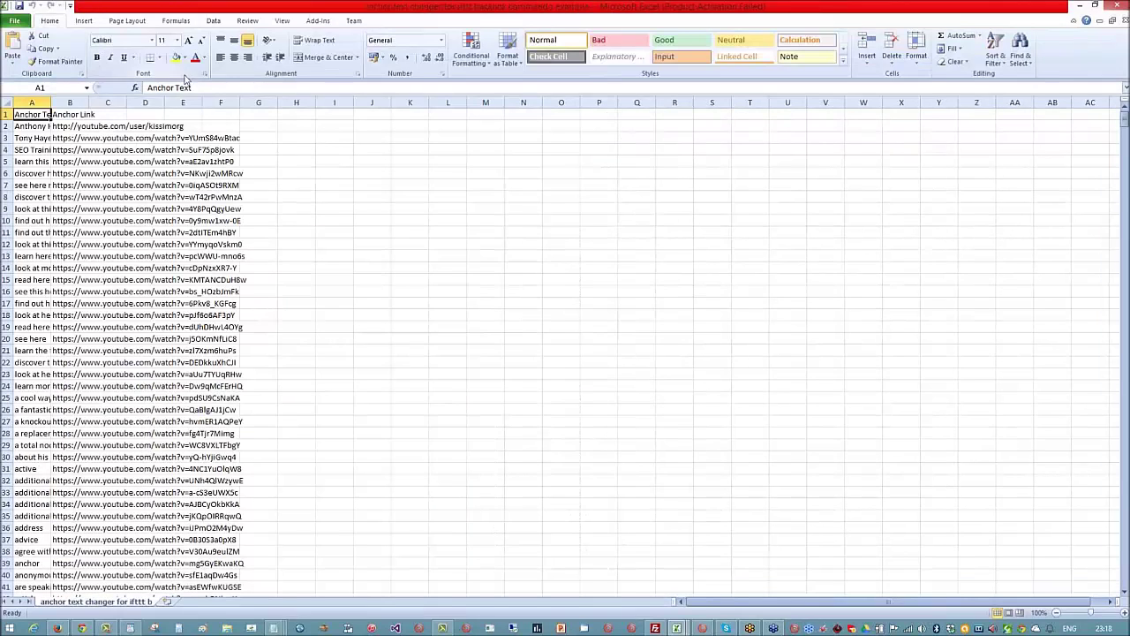
{"action": "left_click_drag", "start_coordinate": [51, 103], "coordinate": [294, 103]}
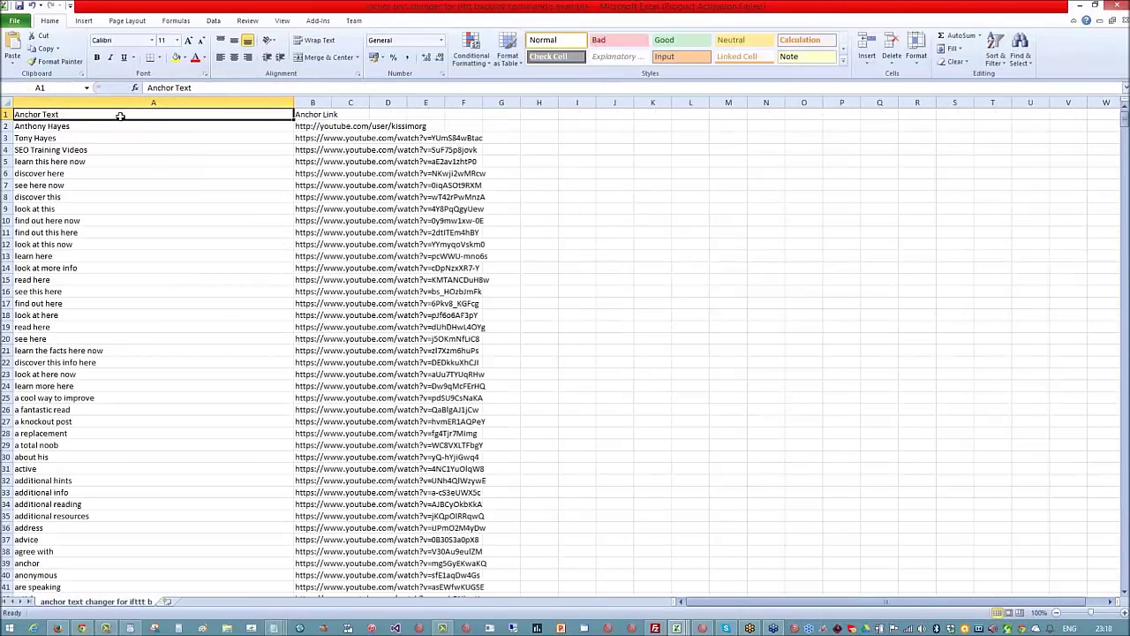
{"action": "left_click", "coordinate": [336, 115]}
{"action": "left_click_drag", "start_coordinate": [330, 105], "coordinate": [573, 105]}
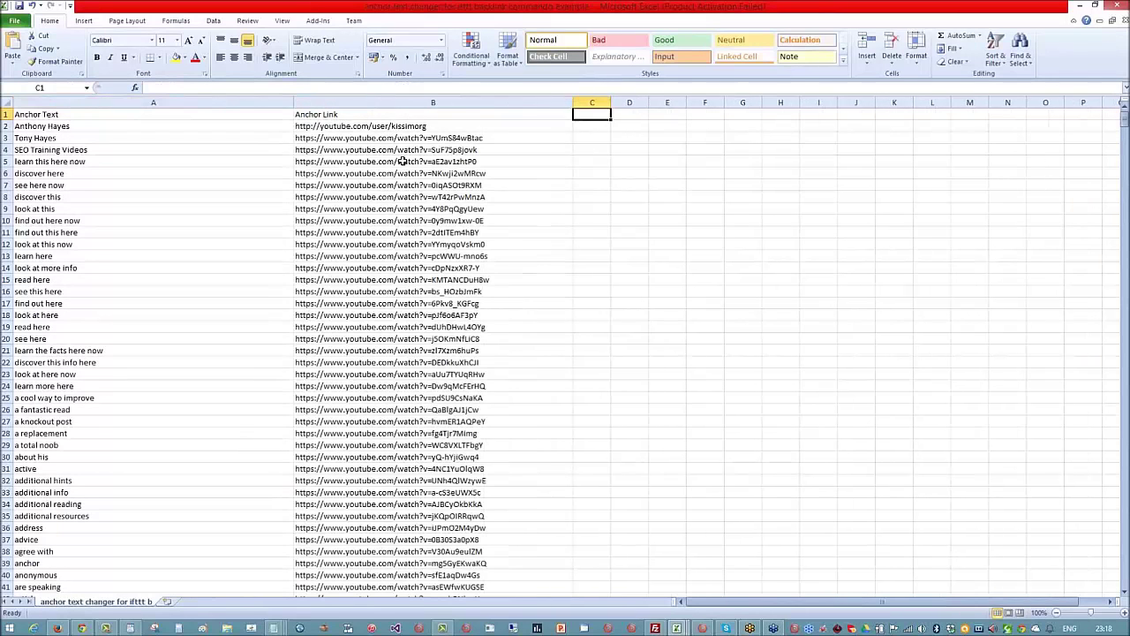
Review the keyword phrases down the spreadsheet's Anchor Text column and return to row 1
{"action": "left_click", "coordinate": [137, 129]}
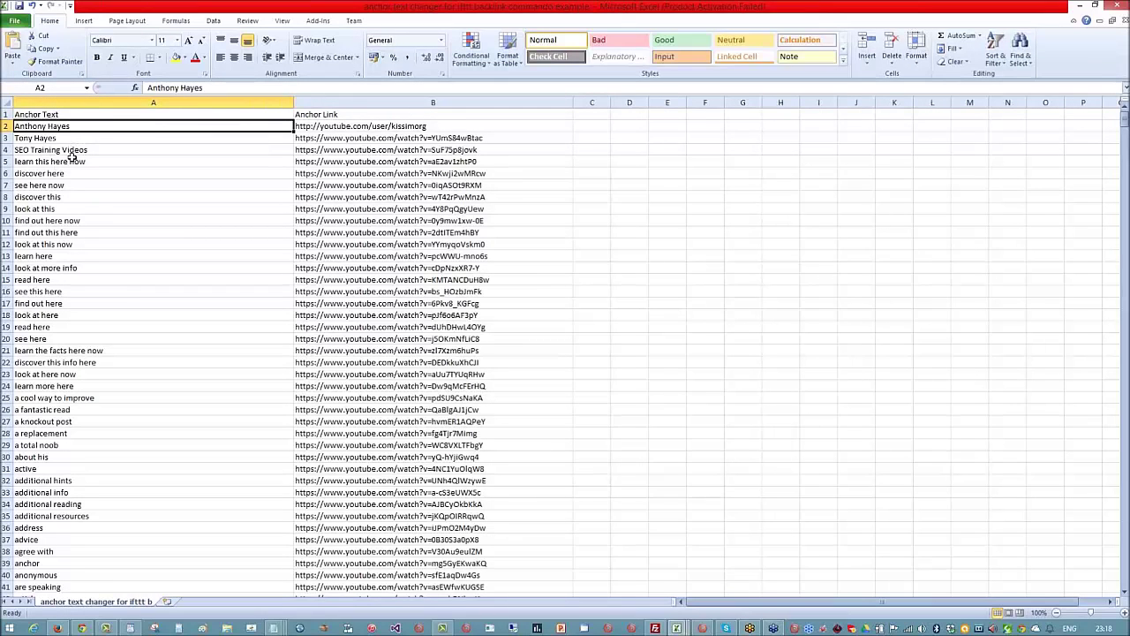
{"action": "left_click_drag", "start_coordinate": [94, 131], "coordinate": [181, 554]}
{"action": "left_click", "coordinate": [155, 221]}
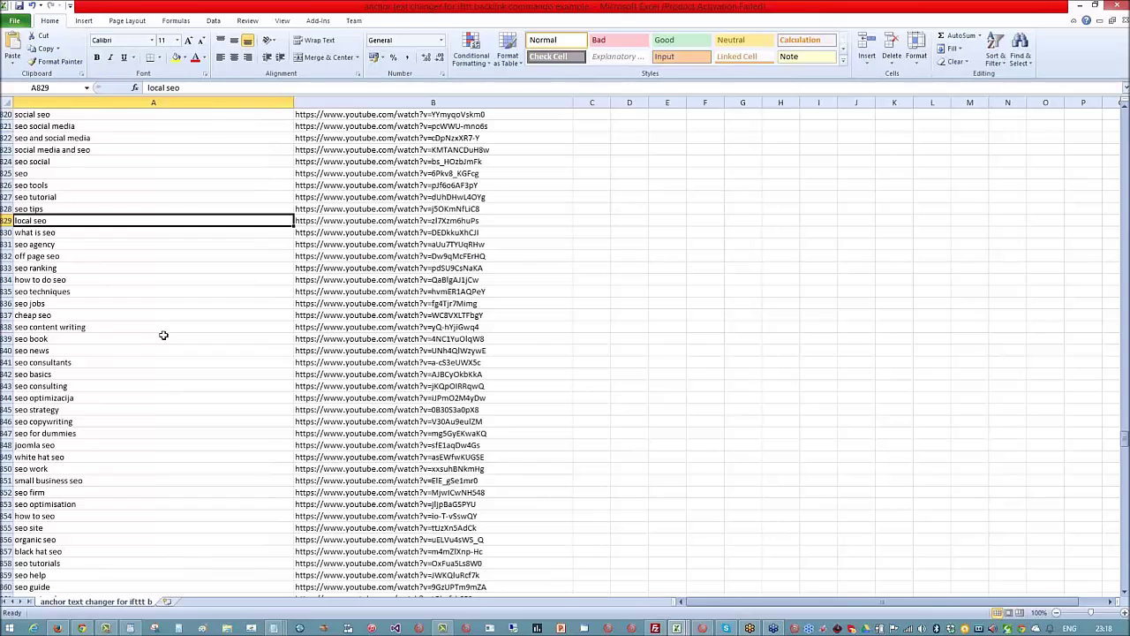
{"action": "scroll", "coordinate": [379, 189], "scroll_direction": "up", "scroll_amount": 20}
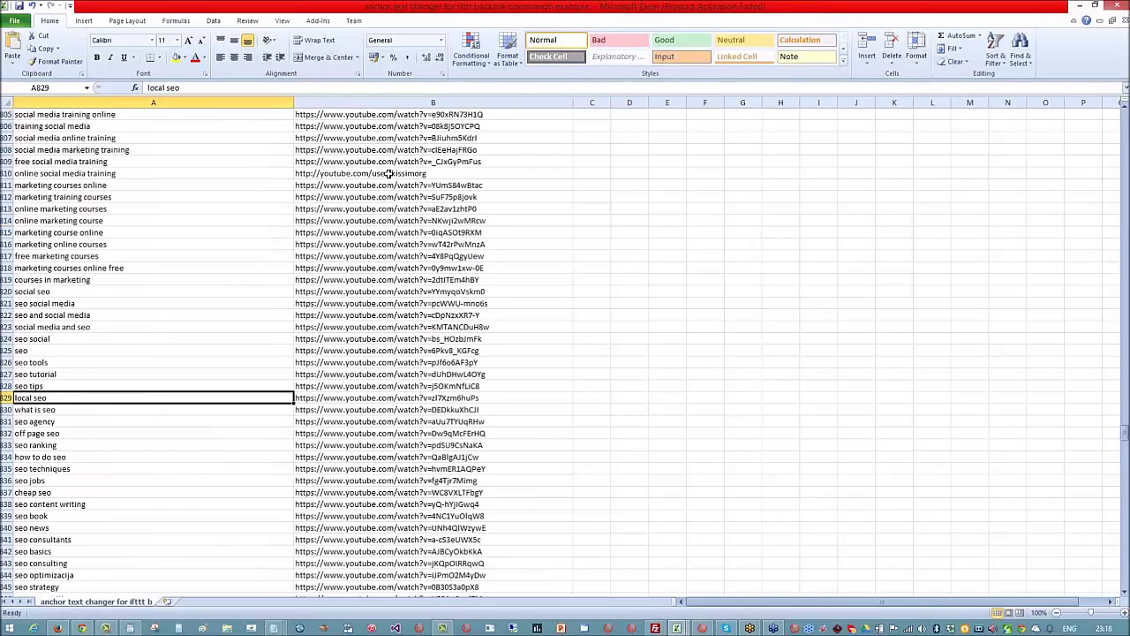
{"action": "scroll", "coordinate": [483, 114], "scroll_direction": "up", "scroll_amount": 6}
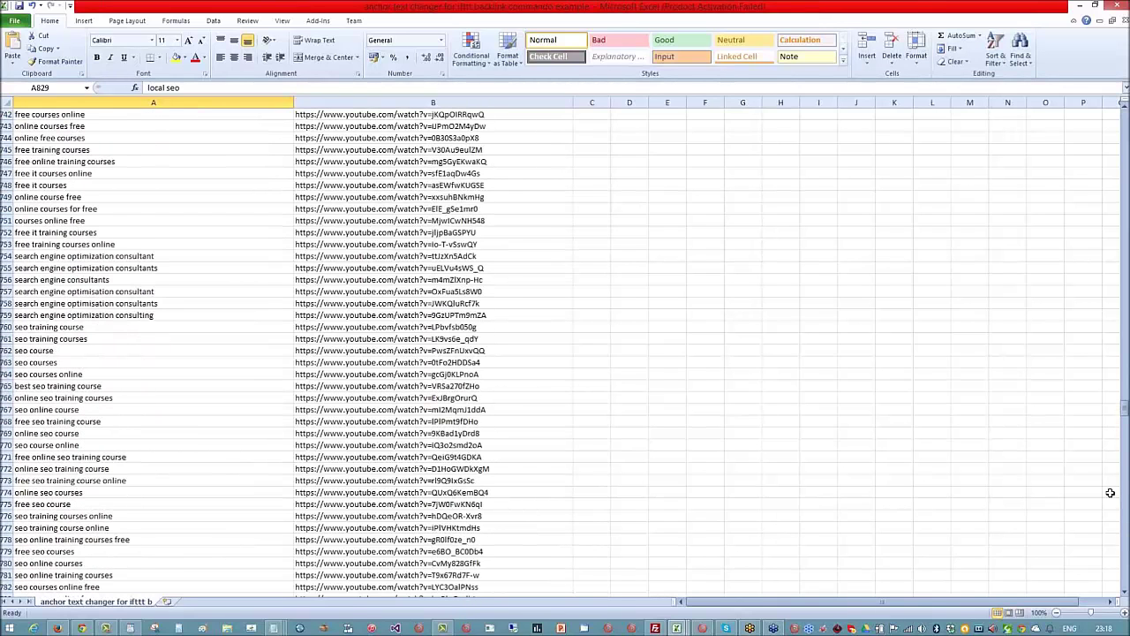
{"action": "left_click_drag", "start_coordinate": [1125, 411], "coordinate": [1099, 99]}
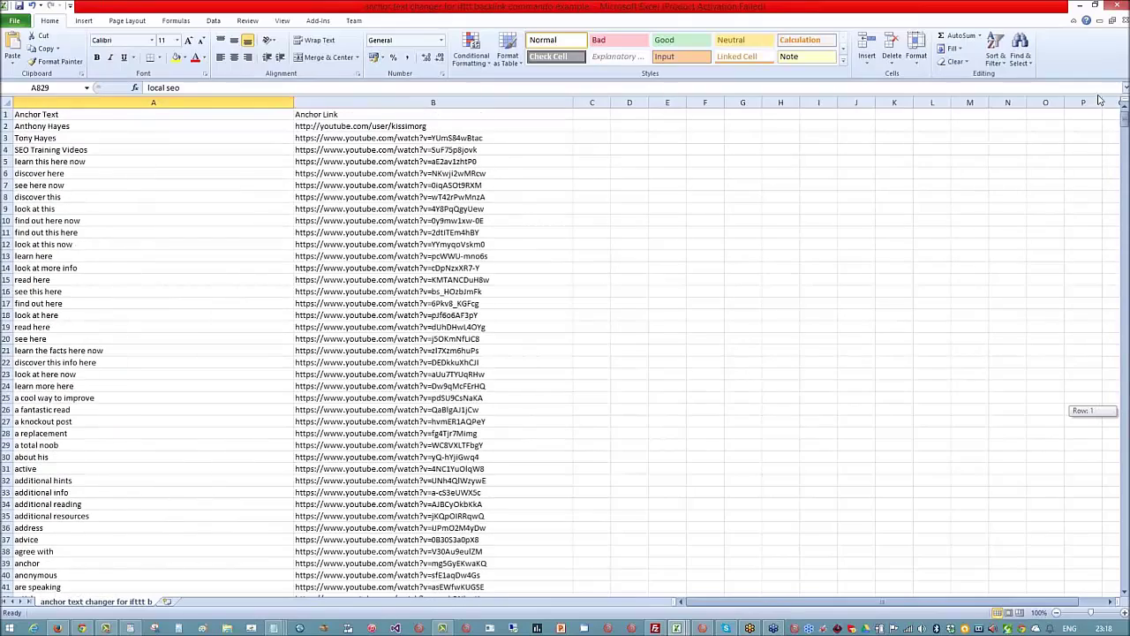
Select the Anchor Link URLs from B2 down past row 1000 to review them, and minimize the spreadsheet
{"action": "left_click_drag", "start_coordinate": [395, 128], "coordinate": [441, 629]}
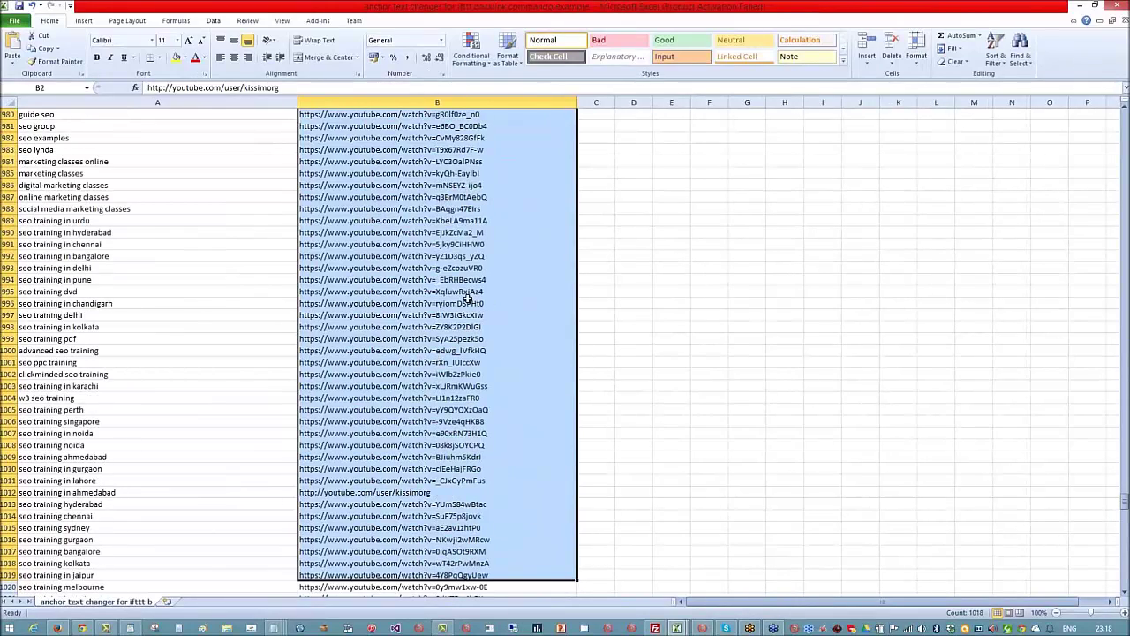
{"action": "scroll", "coordinate": [653, 393], "scroll_direction": "up", "scroll_amount": 10}
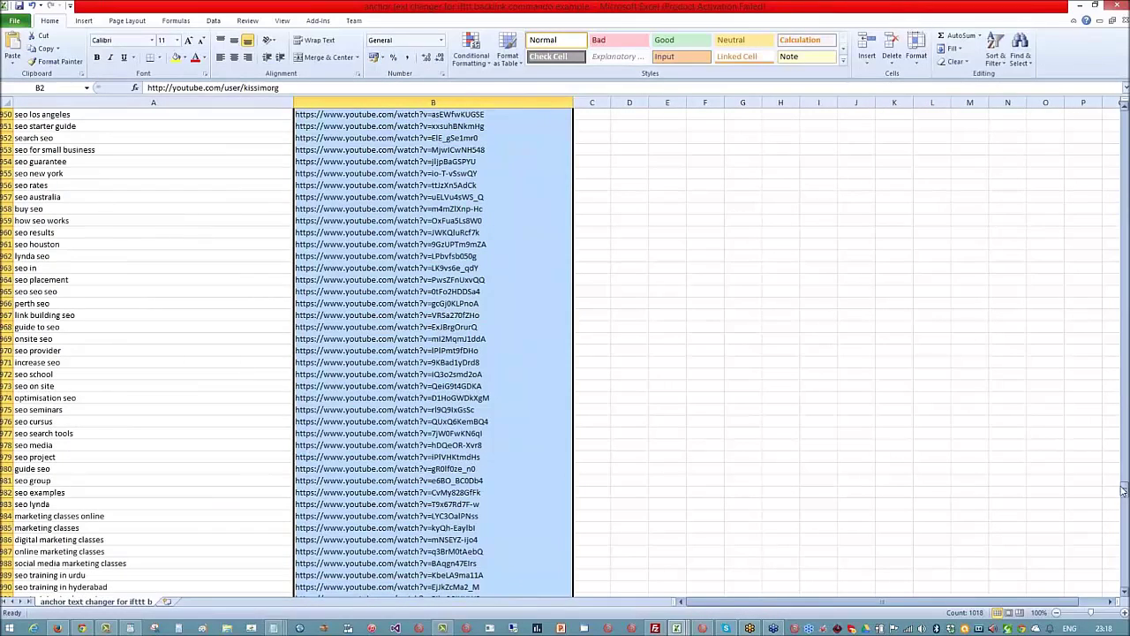
{"action": "left_click_drag", "start_coordinate": [1123, 494], "coordinate": [1123, 119]}
{"action": "left_click", "coordinate": [1082, 7]}
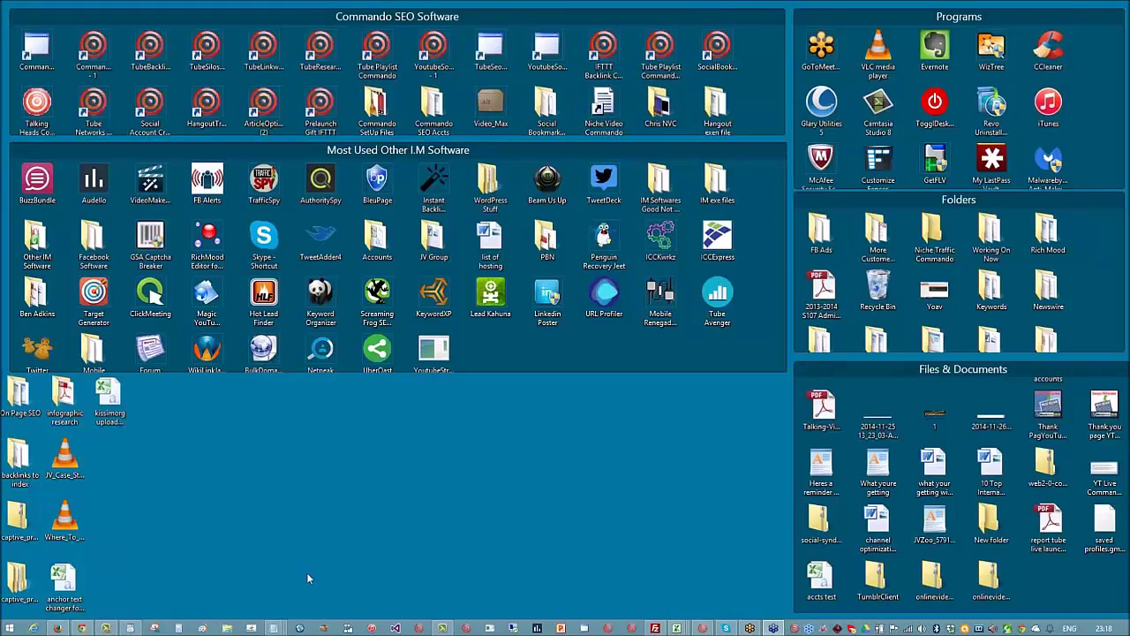
Switch back to IFTTT Backlink Commando and point out the project name, URL, title and description fields for Social Bookmarks
{"action": "left_click", "coordinate": [702, 627]}
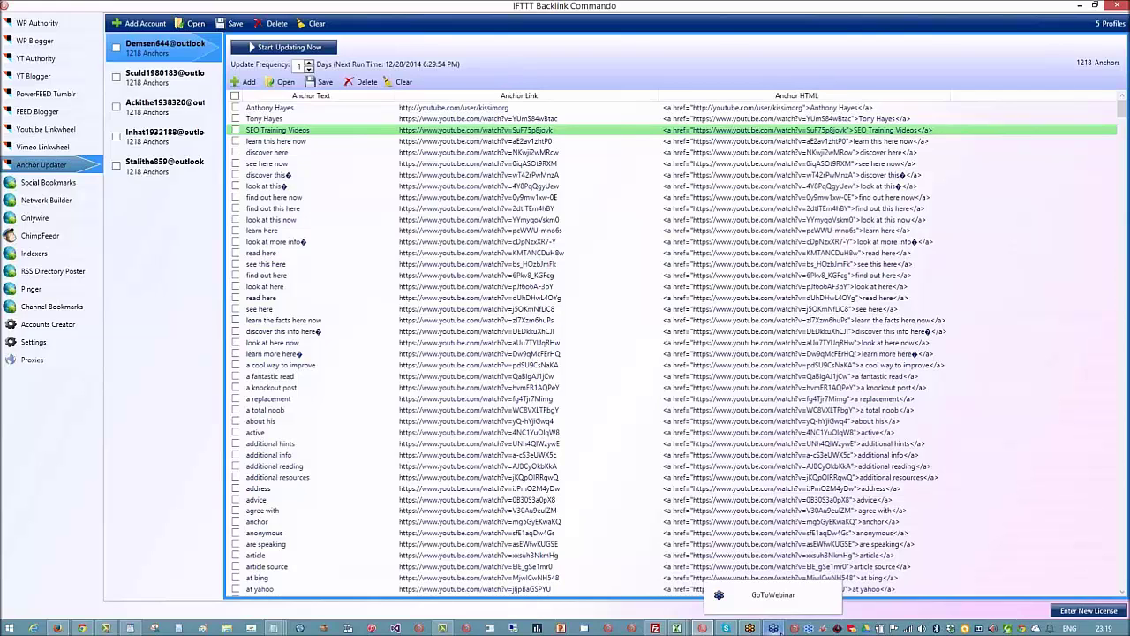
{"action": "left_click", "coordinate": [62, 185]}
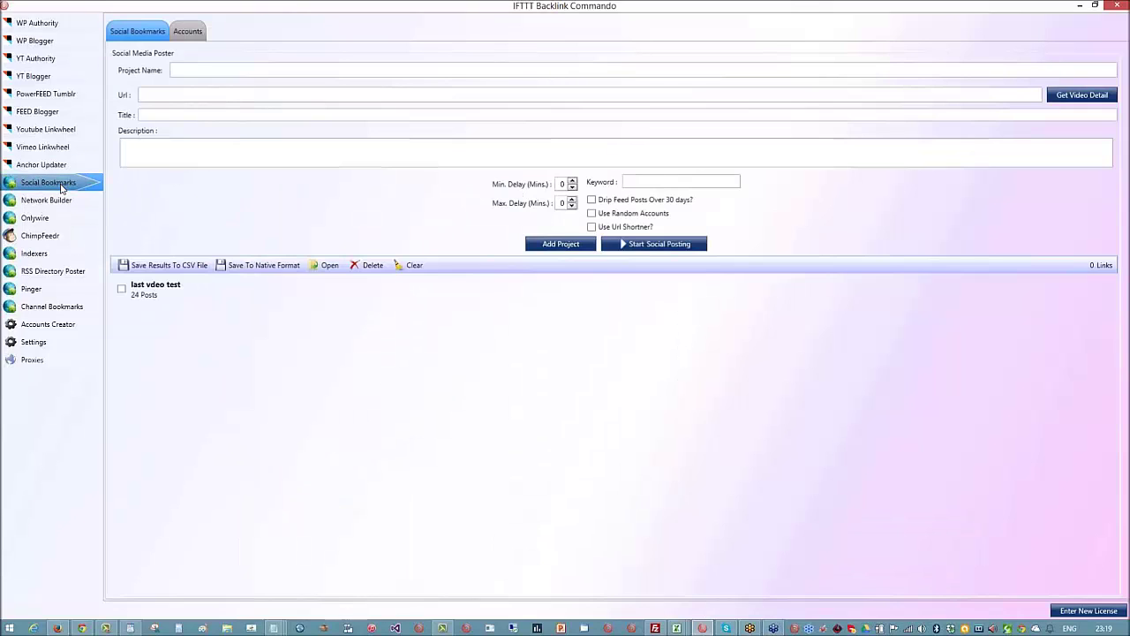
{"action": "left_click", "coordinate": [197, 65]}
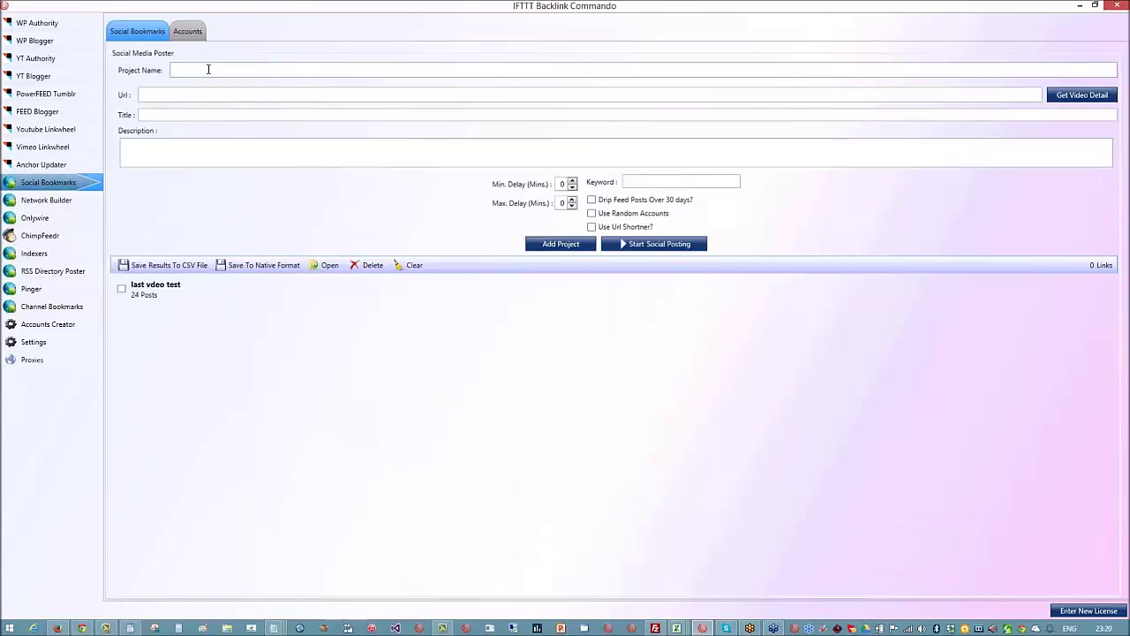
{"action": "left_click", "coordinate": [200, 95]}
{"action": "left_click", "coordinate": [197, 114]}
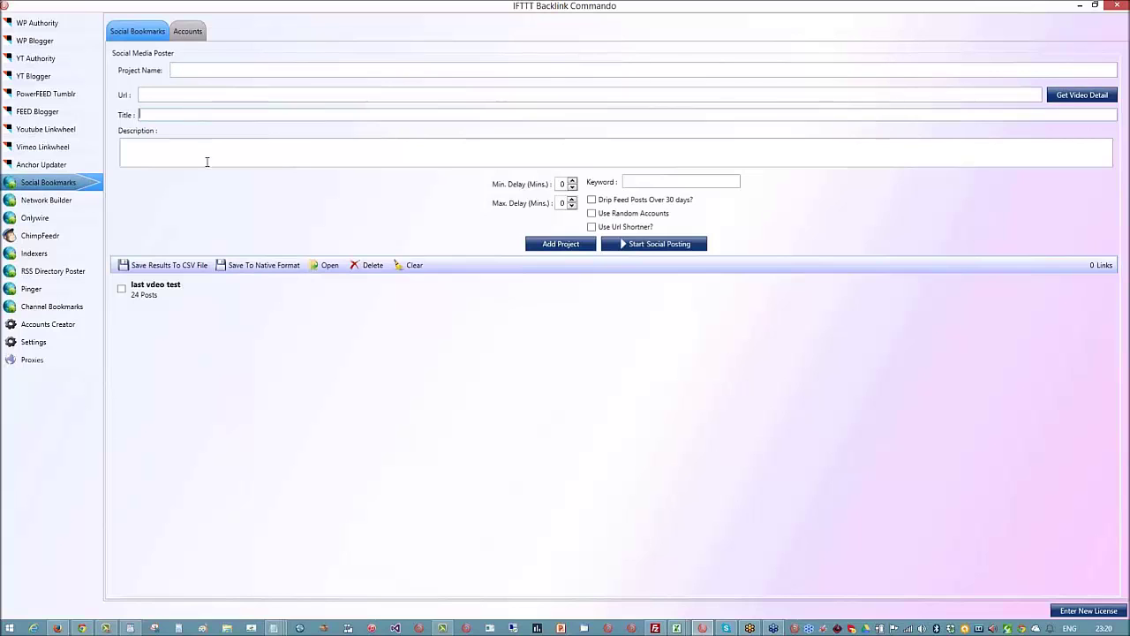
{"action": "left_click", "coordinate": [215, 155]}
Review the per-site posting results of the "last vdeo test" social bookmarking project
{"action": "left_click", "coordinate": [155, 293]}
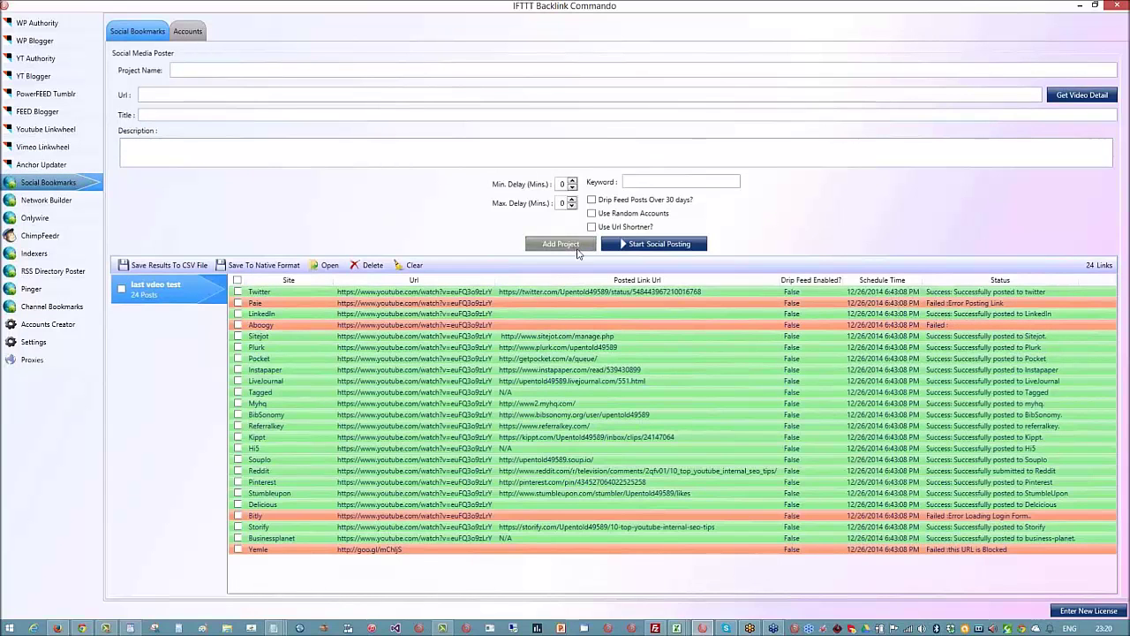
{"action": "left_click", "coordinate": [594, 304]}
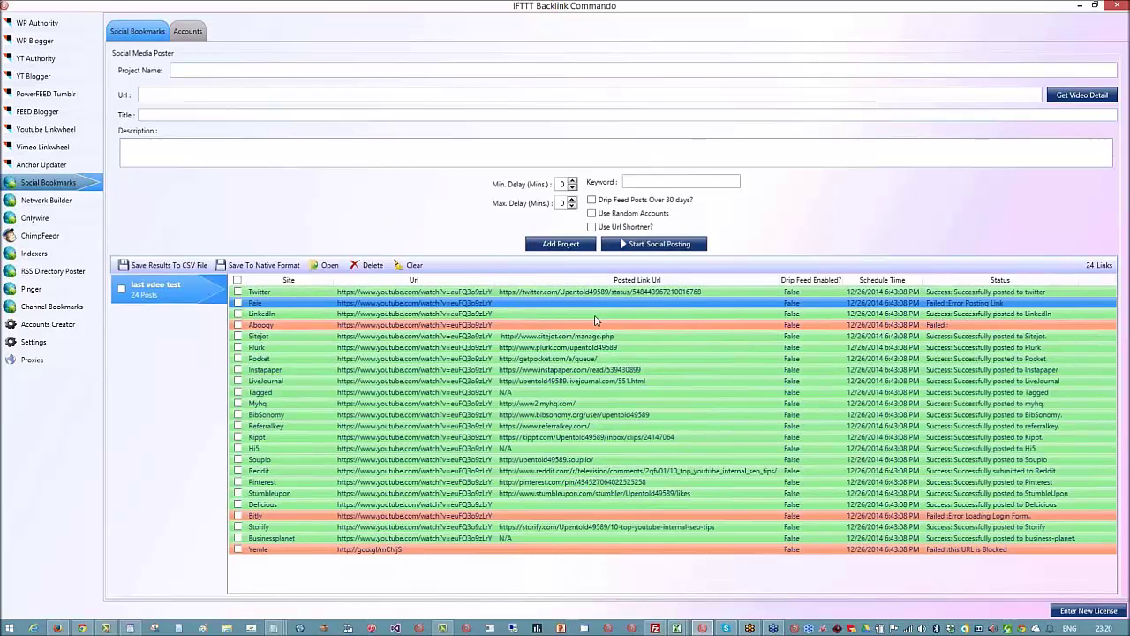
{"action": "left_click_drag", "start_coordinate": [595, 320], "coordinate": [706, 416]}
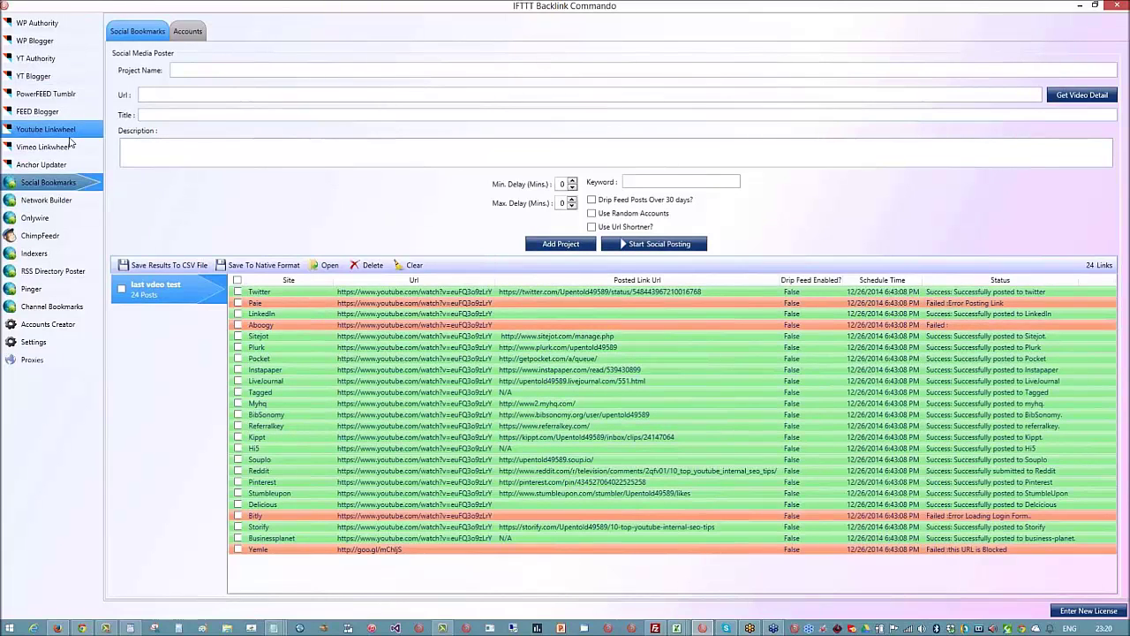
Review the PowerFEED Tumblr recipe results in IFTTT Backlink Commando and switch to the activated Channels page of IFTTT in Chrome
{"action": "left_click", "coordinate": [62, 98]}
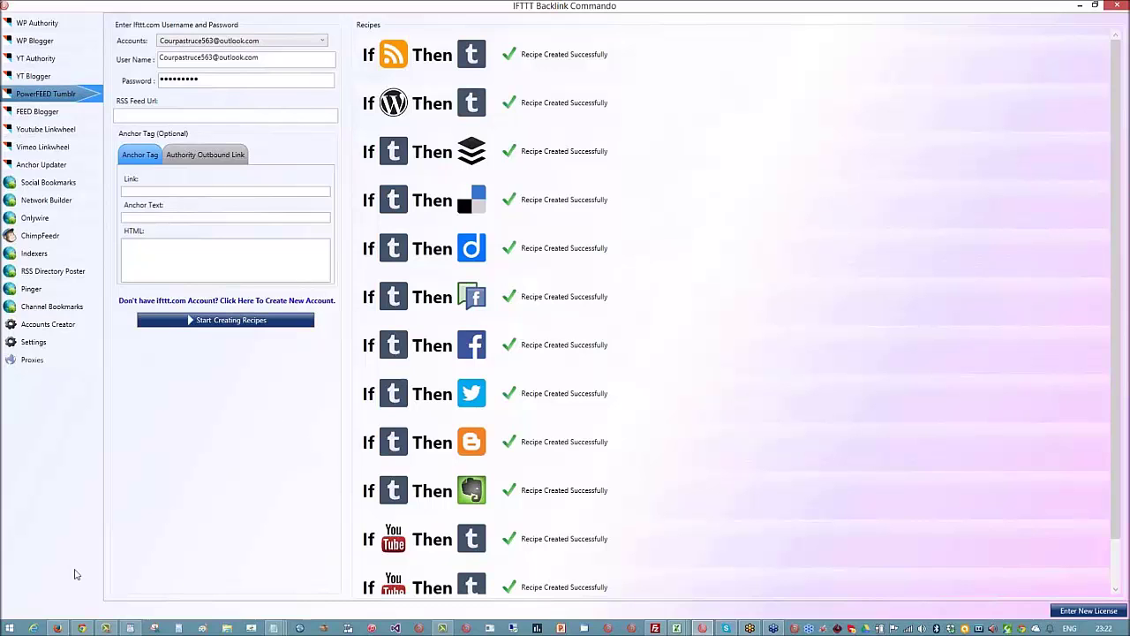
{"action": "left_click", "coordinate": [87, 627]}
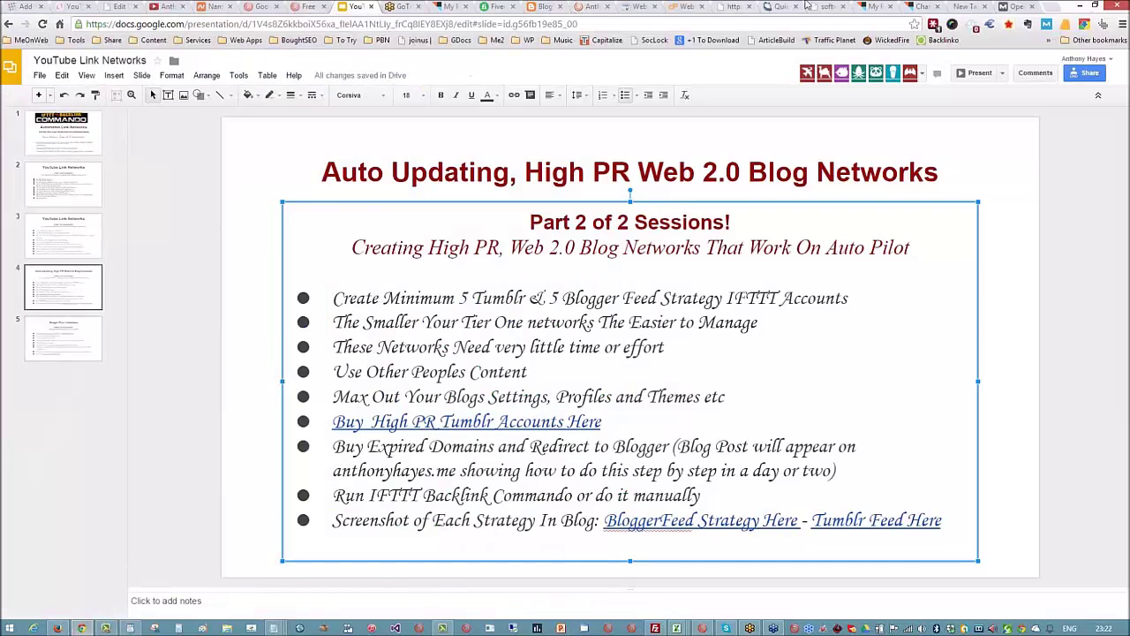
{"action": "left_click", "coordinate": [911, 6]}
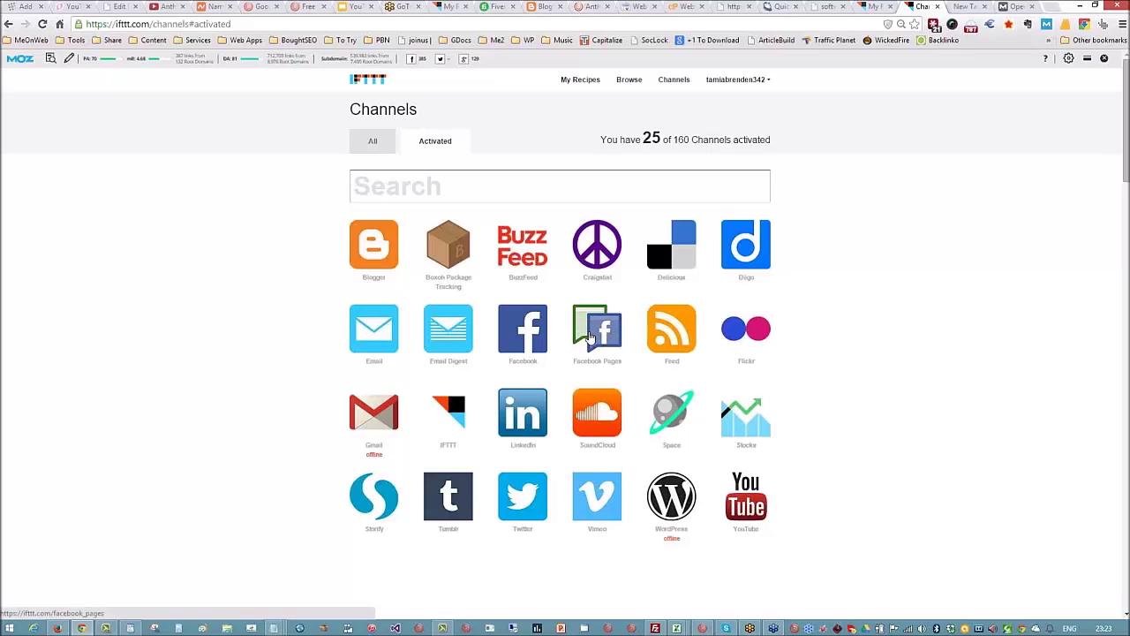
Start a new personal recipe in IFTTT and create the Facebook Pages trigger "New status message on page"
{"action": "left_click", "coordinate": [569, 86]}
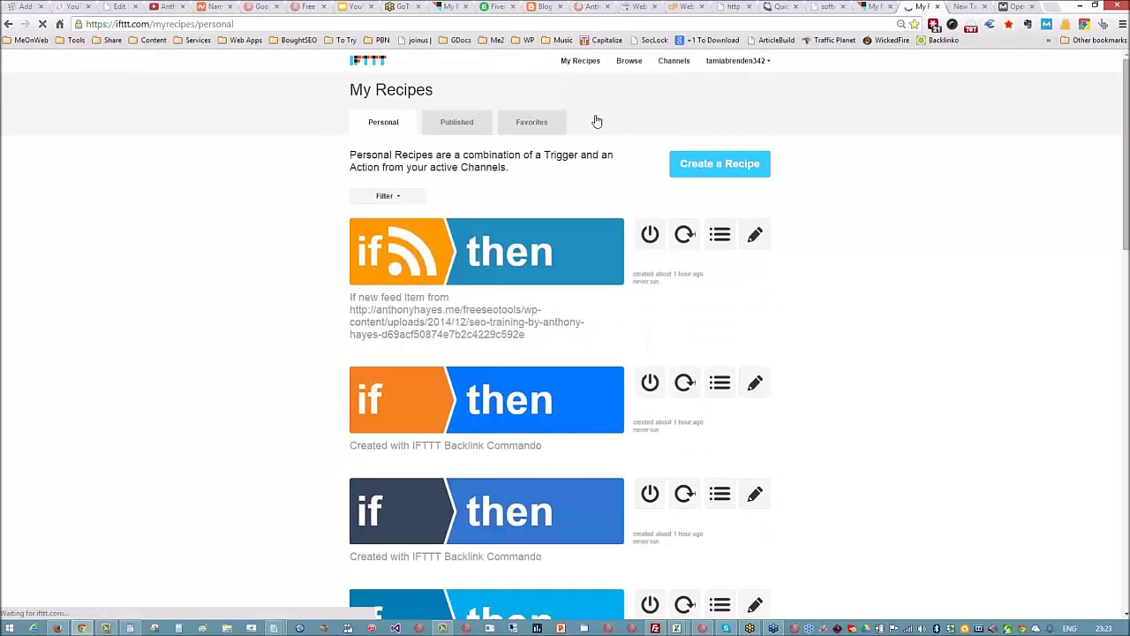
{"action": "left_click", "coordinate": [717, 183]}
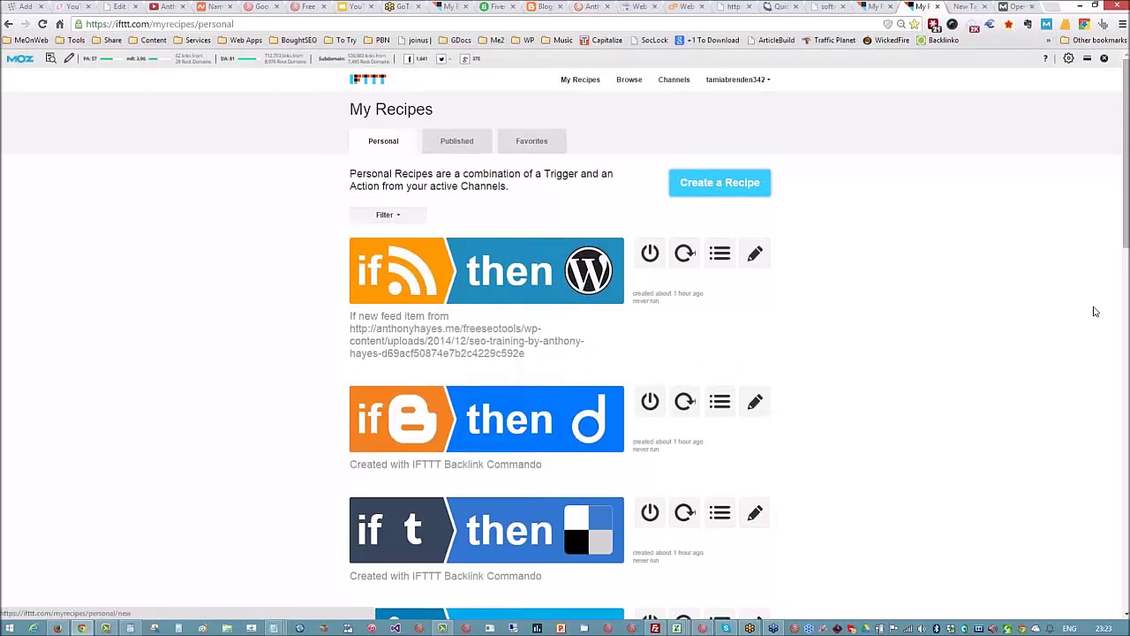
{"action": "left_click", "coordinate": [484, 202]}
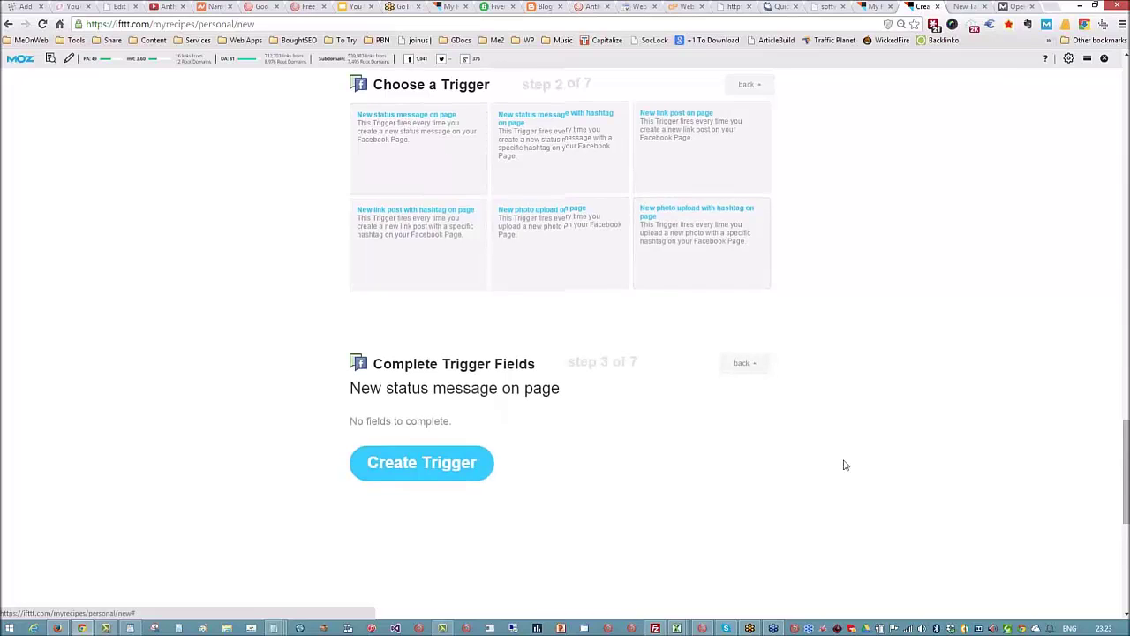
{"action": "left_click", "coordinate": [431, 188]}
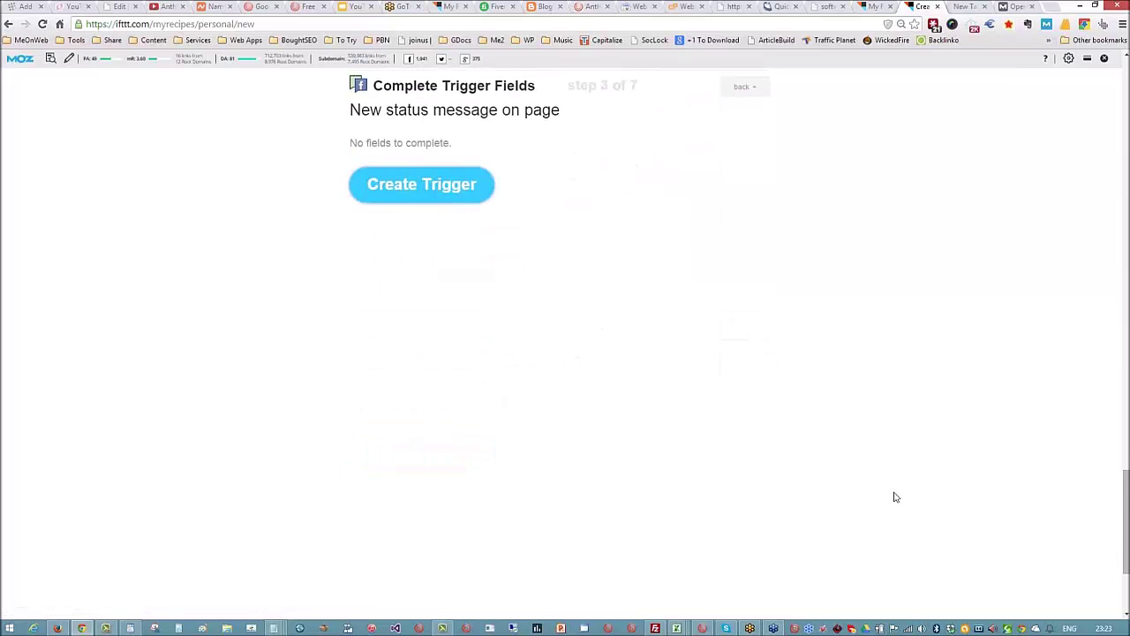
Choose Blogger as the recipe's action channel with the "Create a post" action
{"action": "left_click", "coordinate": [666, 159]}
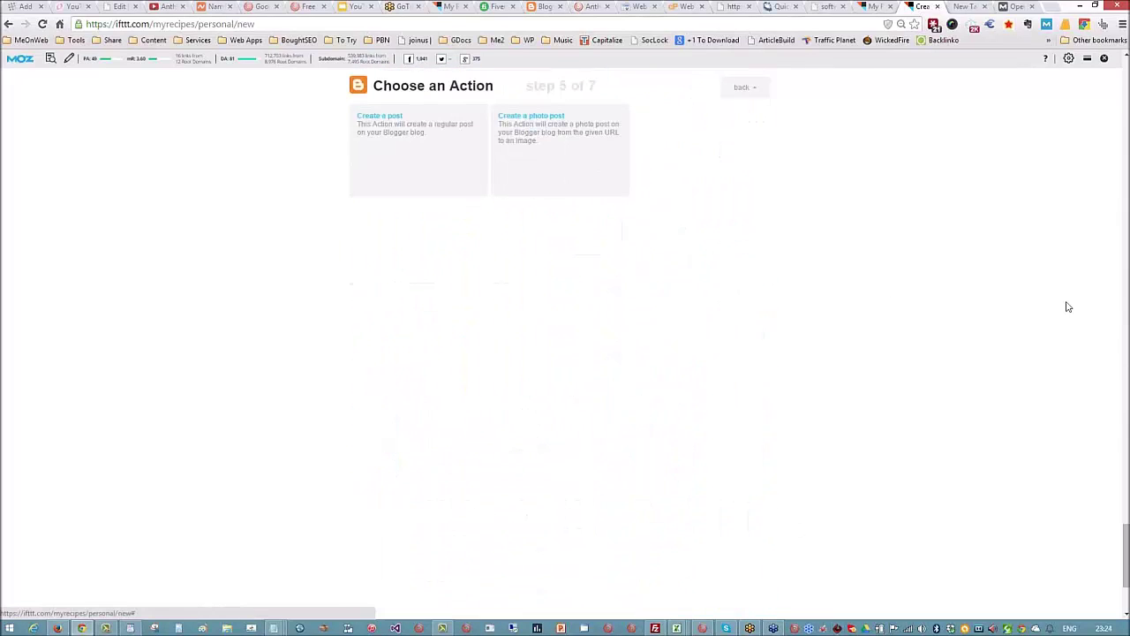
{"action": "left_click", "coordinate": [497, 151]}
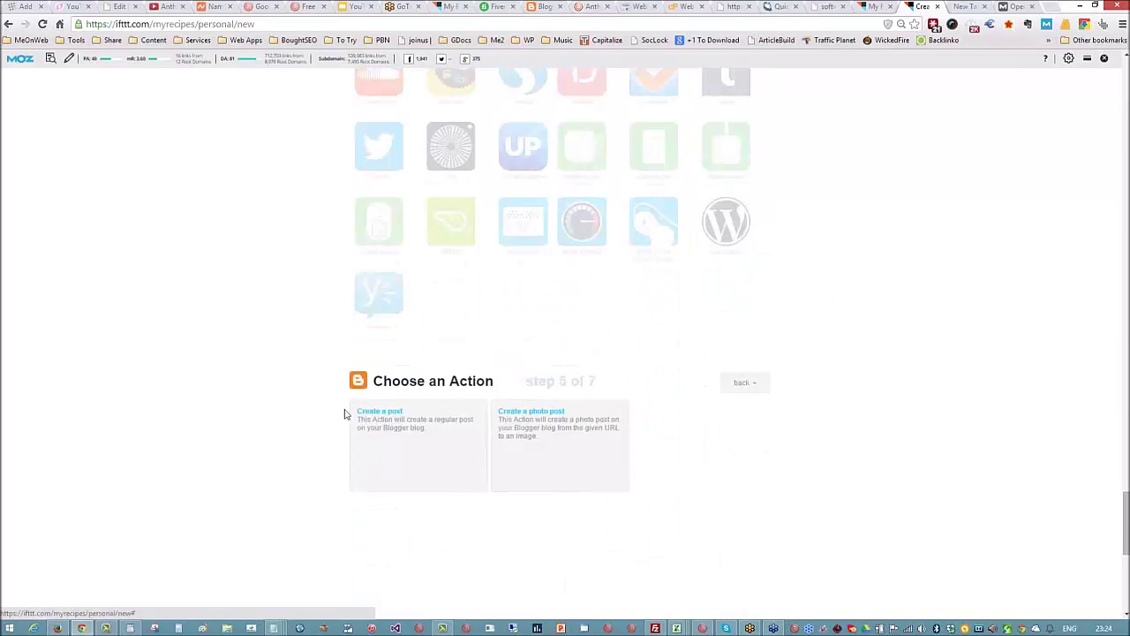
{"action": "left_click", "coordinate": [366, 416]}
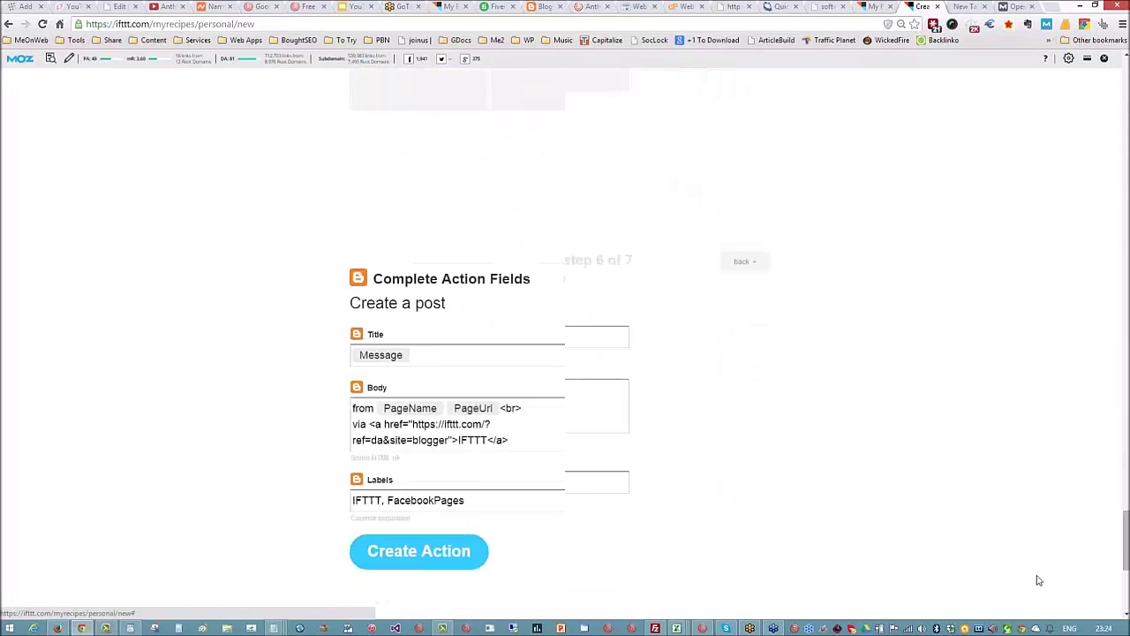
Delete the default IFTTT attribution link from the Blogger post's Body field, keeping the text up to "via"
{"action": "left_click", "coordinate": [518, 241]}
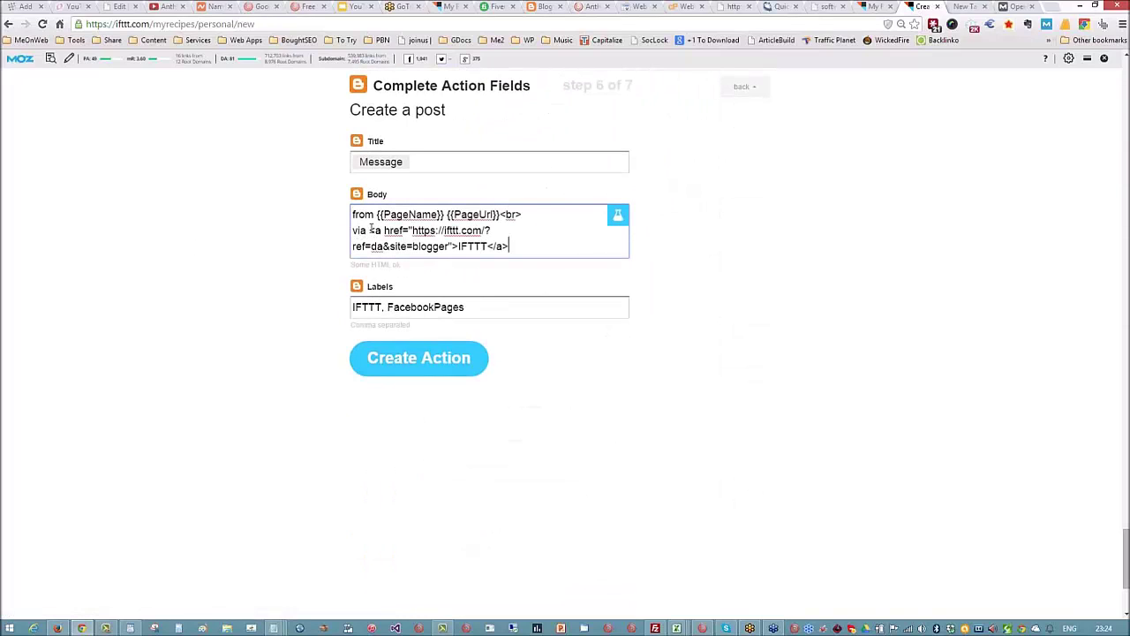
{"action": "left_click_drag", "start_coordinate": [369, 231], "coordinate": [550, 253]}
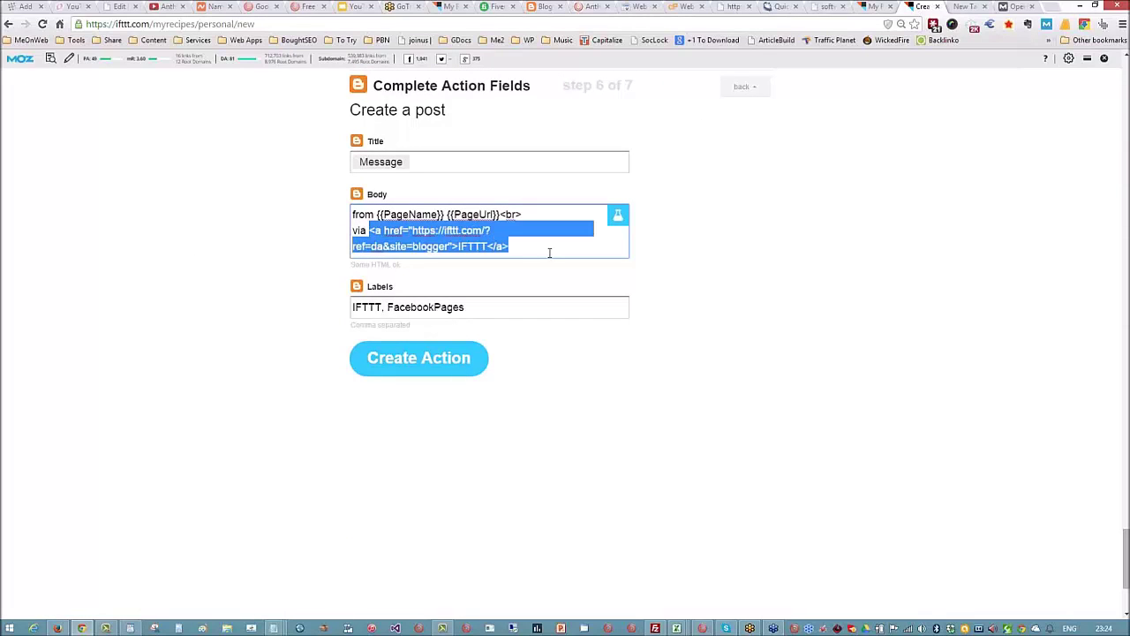
{"action": "key", "text": "BackSpace"}
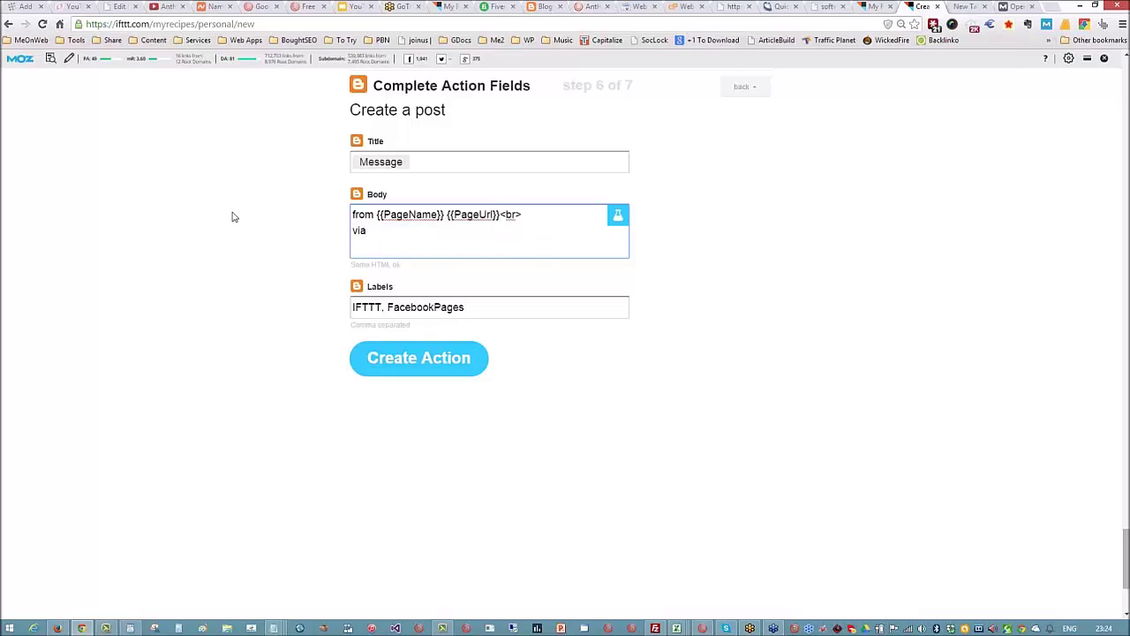
Copy the softwaresoda.com "Best SEO Software & Free SEO Tools" HTML link from the Notepad file into the post body after "via"
{"action": "left_click", "coordinate": [273, 628]}
{"action": "left_click", "coordinate": [148, 533]}
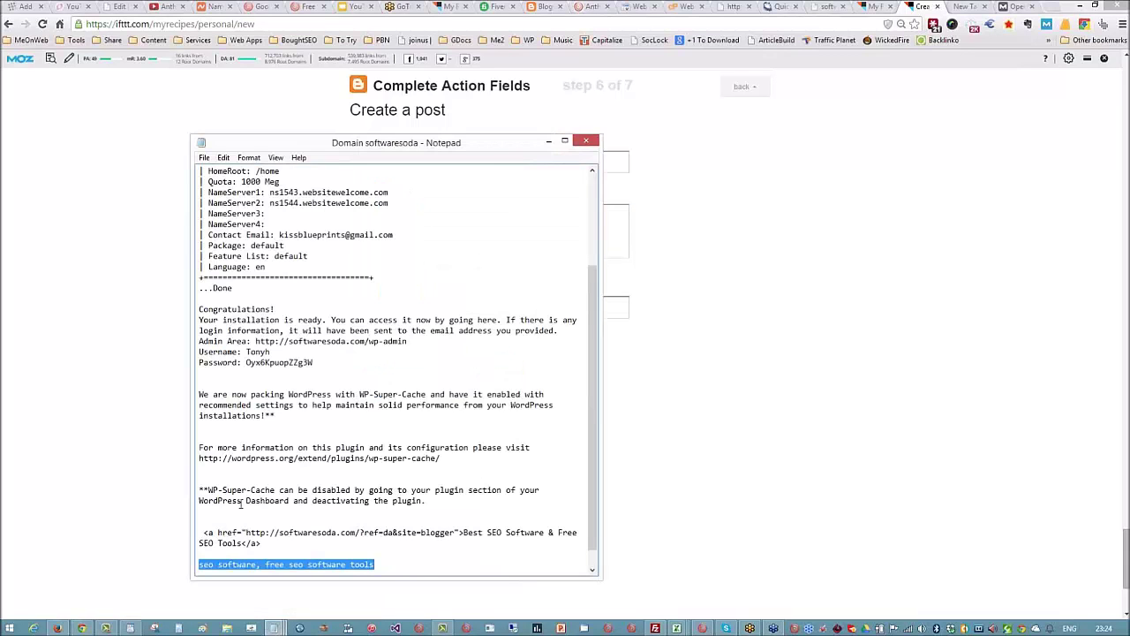
{"action": "left_click_drag", "start_coordinate": [262, 543], "coordinate": [192, 534]}
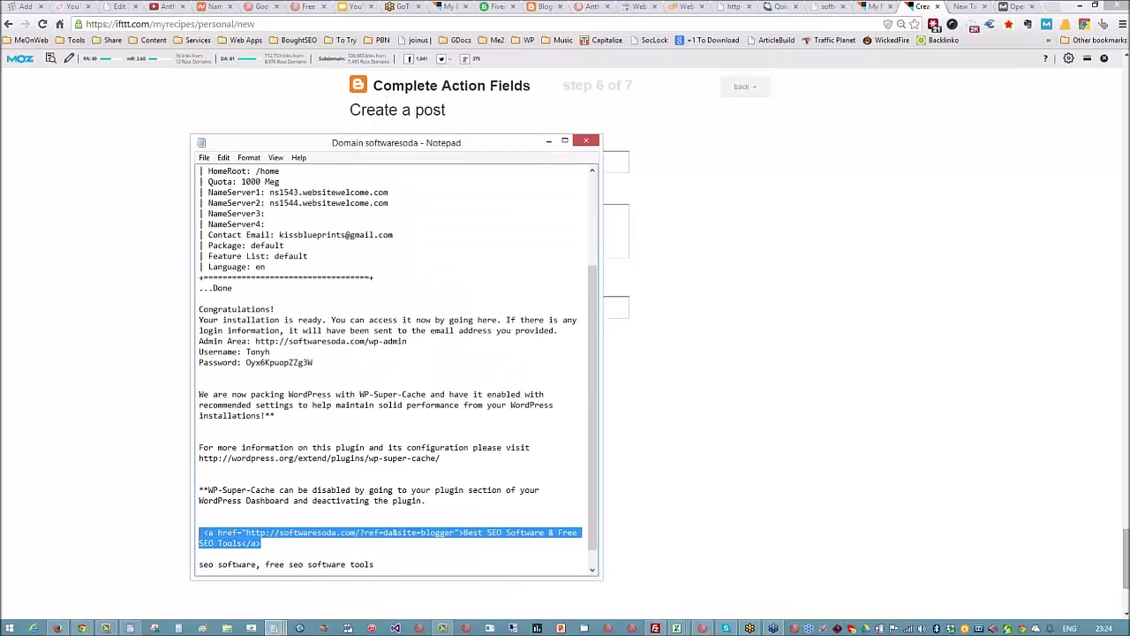
{"action": "right_click", "coordinate": [231, 540]}
{"action": "left_click", "coordinate": [308, 411]}
{"action": "left_click", "coordinate": [724, 339]}
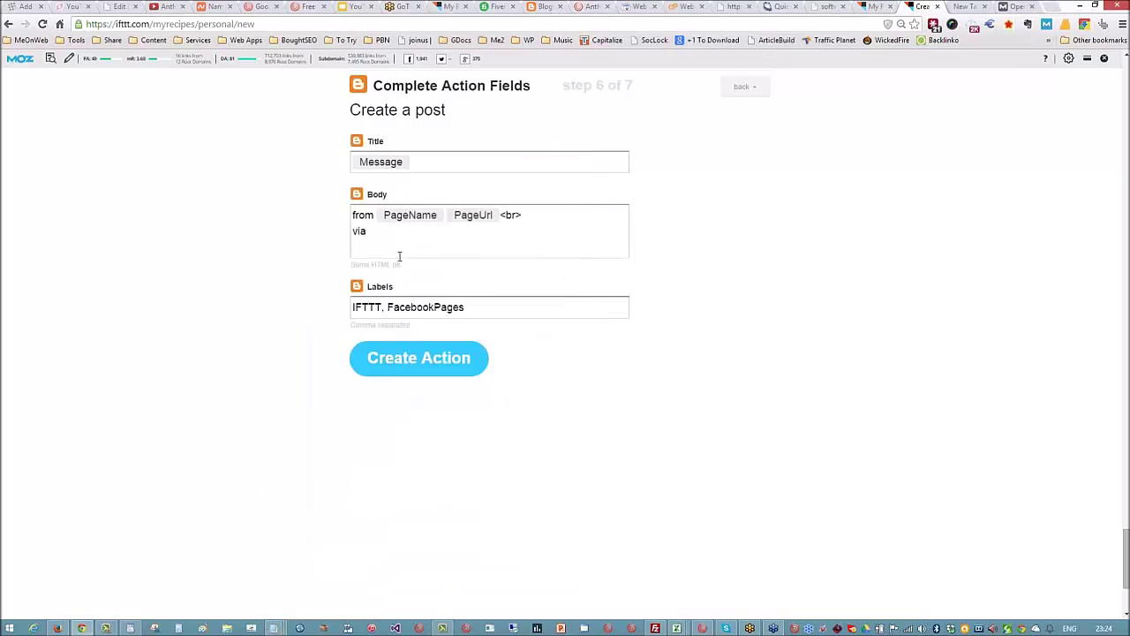
{"action": "left_click", "coordinate": [386, 232]}
{"action": "right_click", "coordinate": [416, 233]}
{"action": "left_click", "coordinate": [497, 303]}
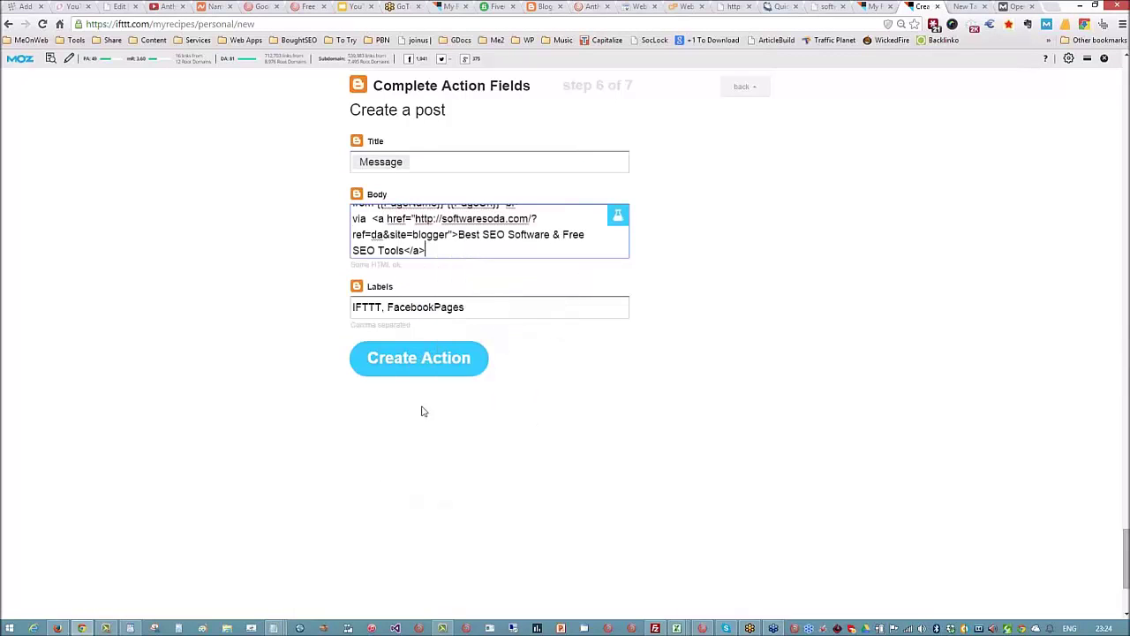
Replace the post's labels with "seo software, free seo software tools" copied from the Notepad file and create the action
{"action": "left_click", "coordinate": [275, 628]}
{"action": "left_click", "coordinate": [141, 569]}
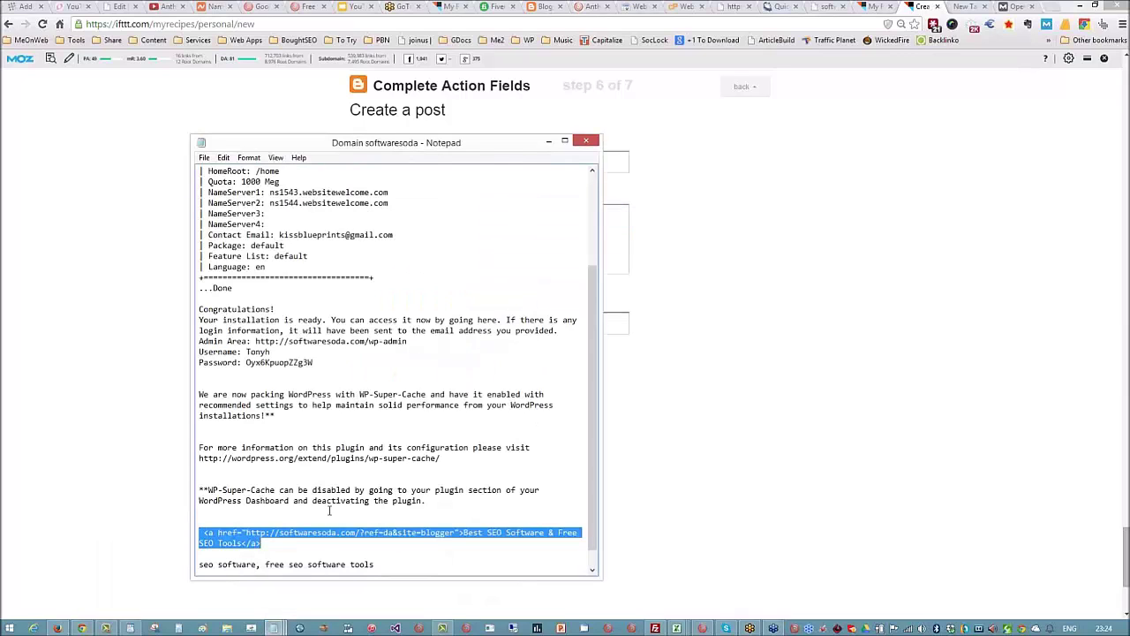
{"action": "left_click", "coordinate": [368, 573]}
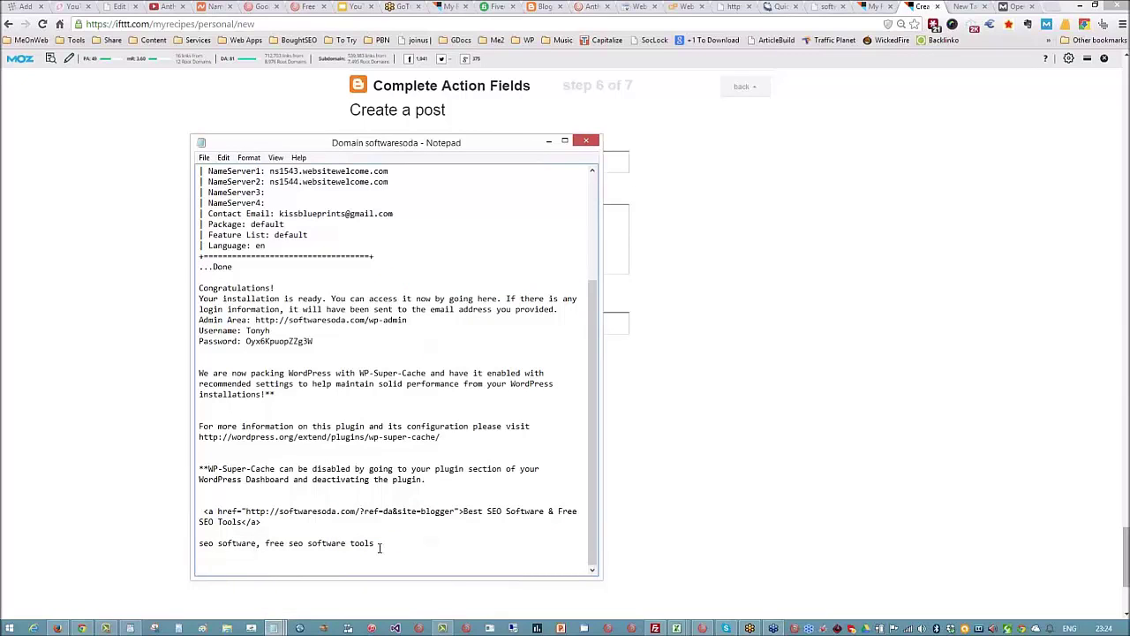
{"action": "left_click_drag", "start_coordinate": [380, 547], "coordinate": [197, 543]}
{"action": "right_click", "coordinate": [244, 549]}
{"action": "left_click", "coordinate": [269, 415]}
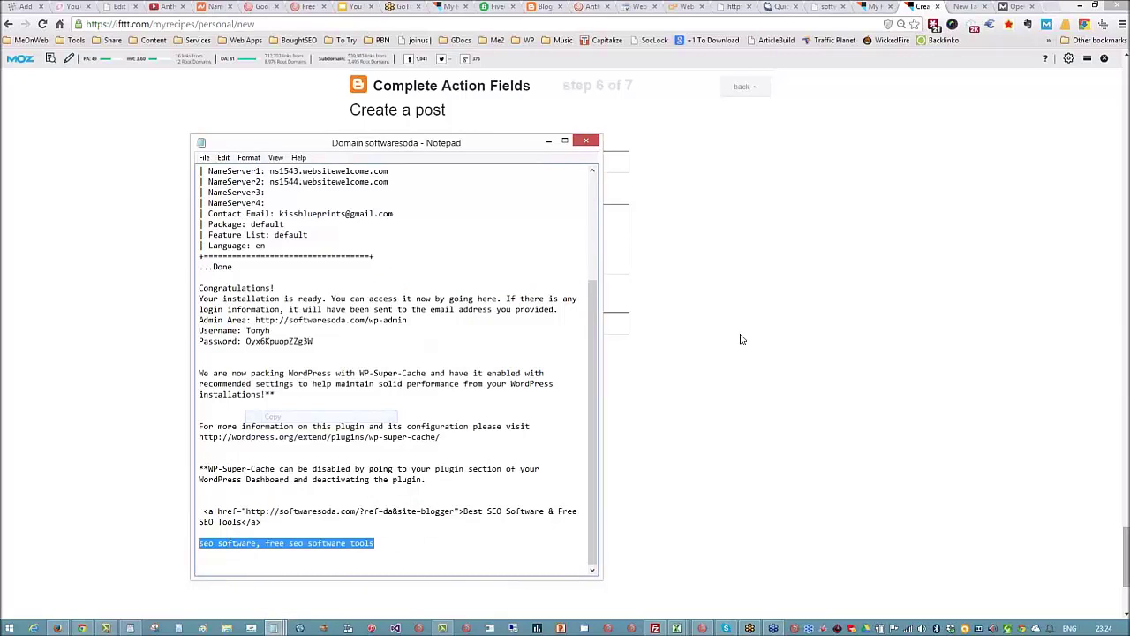
{"action": "left_click", "coordinate": [741, 339]}
{"action": "triple_click", "coordinate": [506, 323]}
{"action": "right_click", "coordinate": [408, 318]}
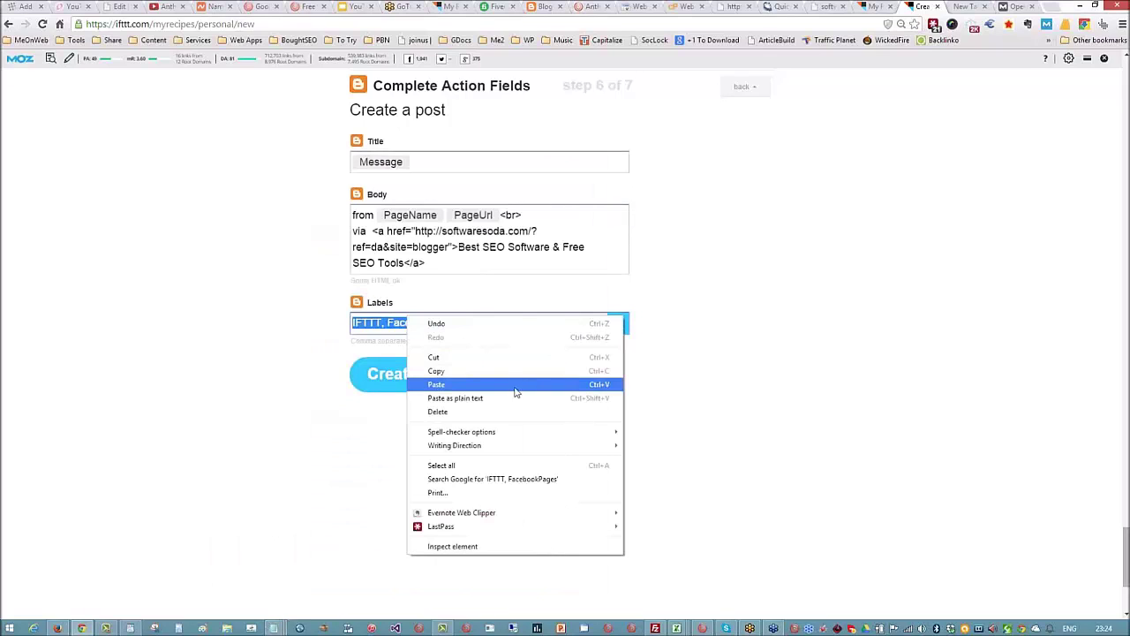
{"action": "left_click", "coordinate": [517, 385]}
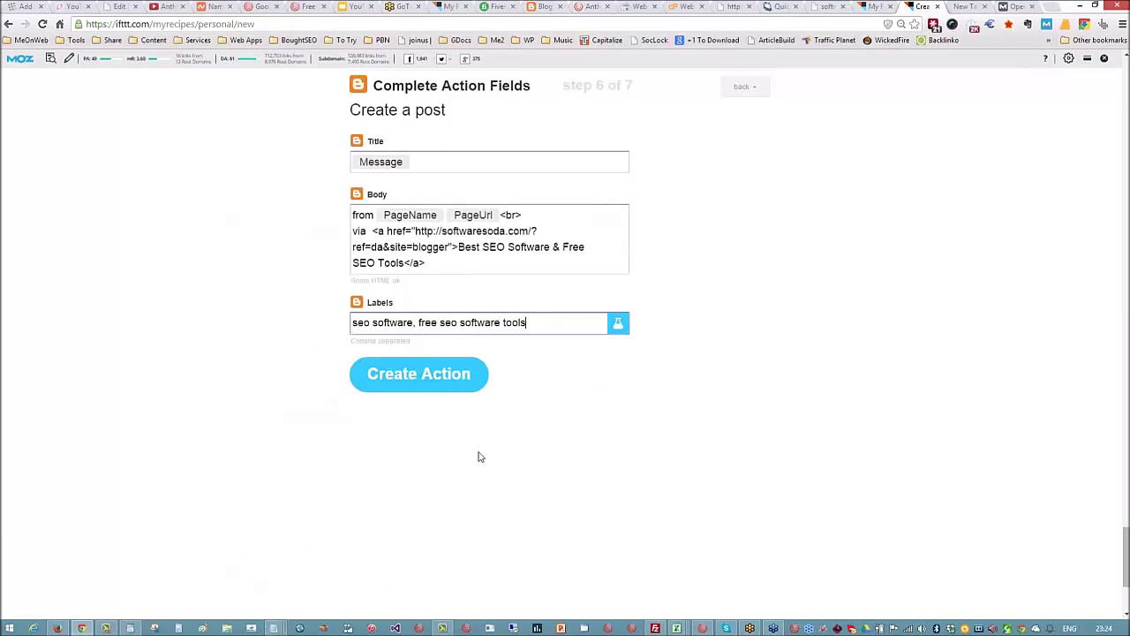
{"action": "left_click", "coordinate": [410, 377]}
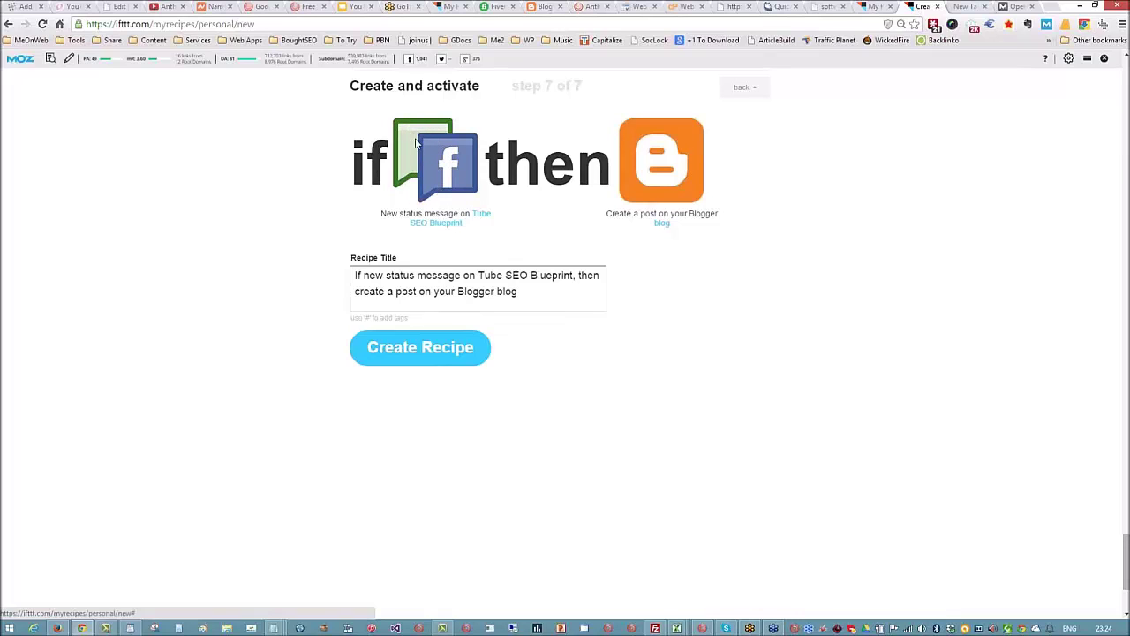
Abandon the unsaved Facebook Pages to Blogger recipe and return to the My Recipes page
{"action": "scroll", "coordinate": [918, 362], "scroll_direction": "up", "scroll_amount": 6}
{"action": "scroll", "coordinate": [906, 342], "scroll_direction": "up", "scroll_amount": 1}
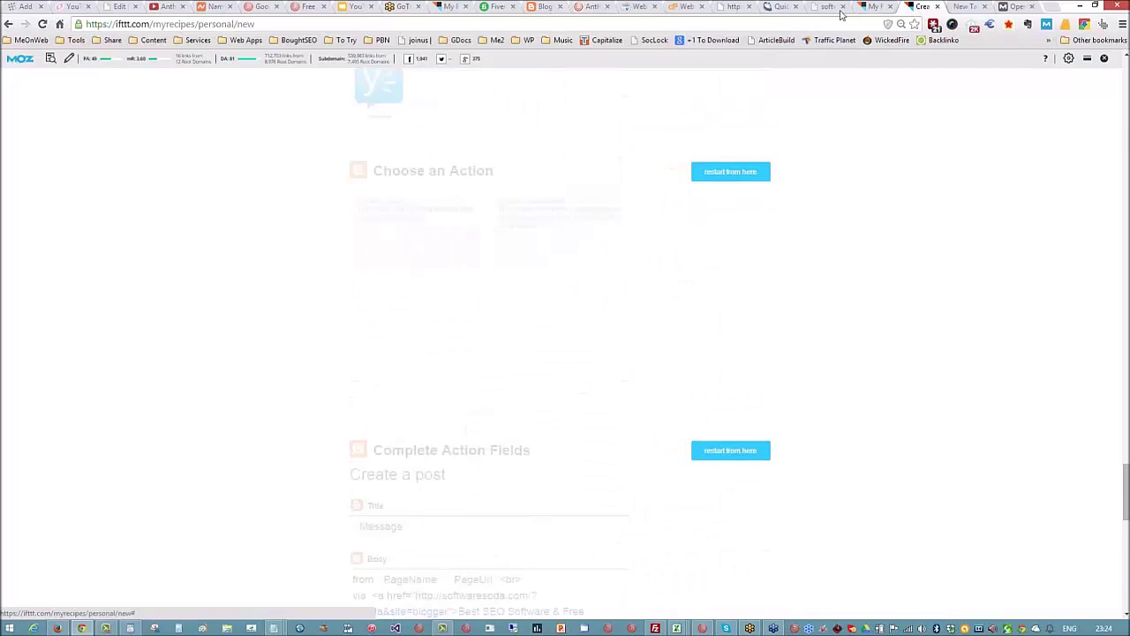
{"action": "left_click", "coordinate": [937, 6]}
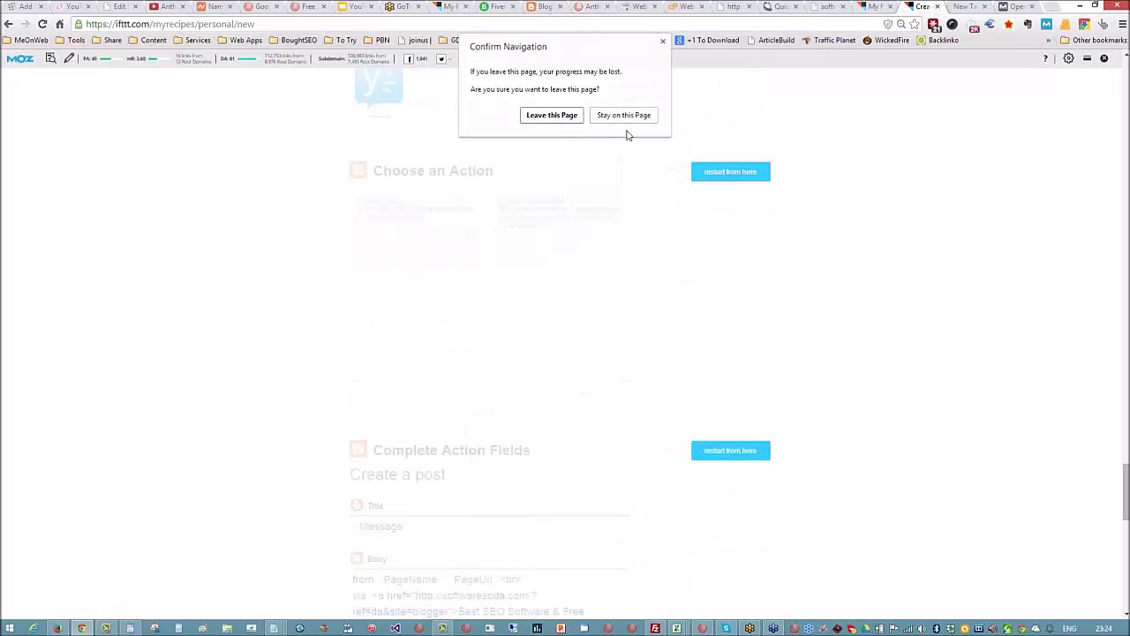
{"action": "left_click", "coordinate": [663, 41]}
{"action": "scroll", "coordinate": [949, 159], "scroll_direction": "up", "scroll_amount": 3}
{"action": "scroll", "coordinate": [948, 275], "scroll_direction": "up", "scroll_amount": 15}
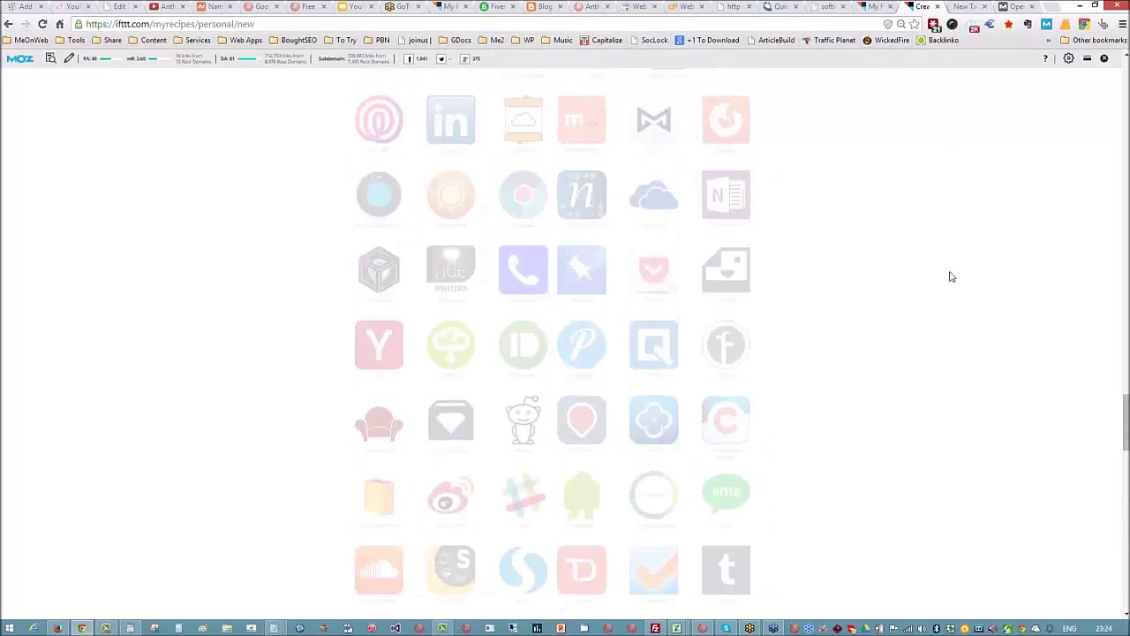
{"action": "scroll", "coordinate": [895, 278], "scroll_direction": "down", "scroll_amount": 8}
{"action": "scroll", "coordinate": [887, 258], "scroll_direction": "up", "scroll_amount": 10}
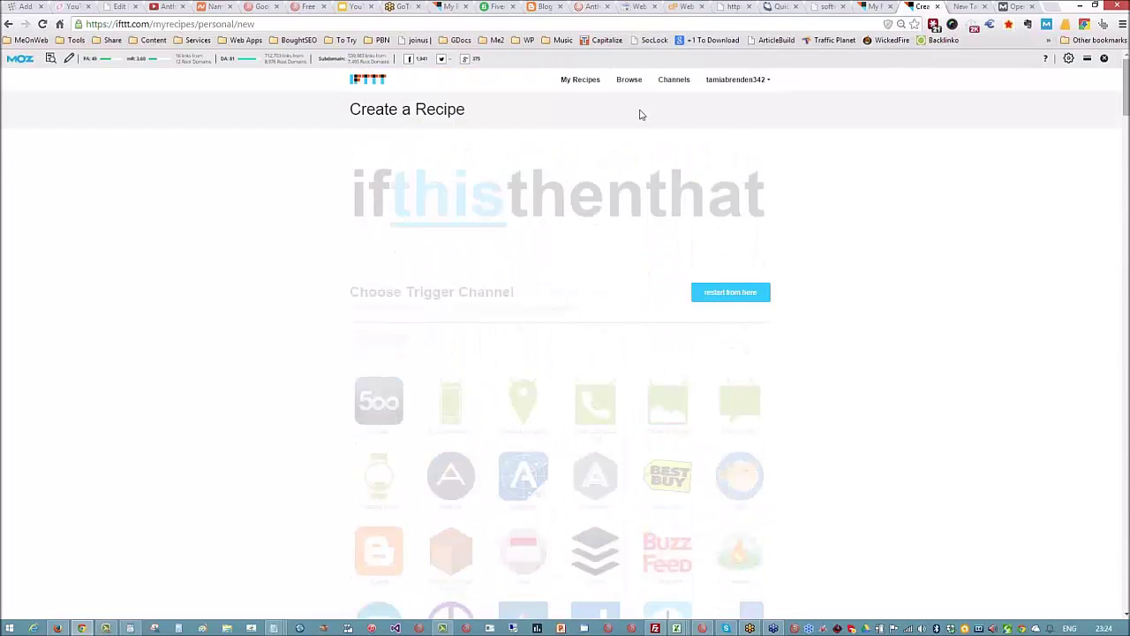
{"action": "left_click", "coordinate": [587, 82]}
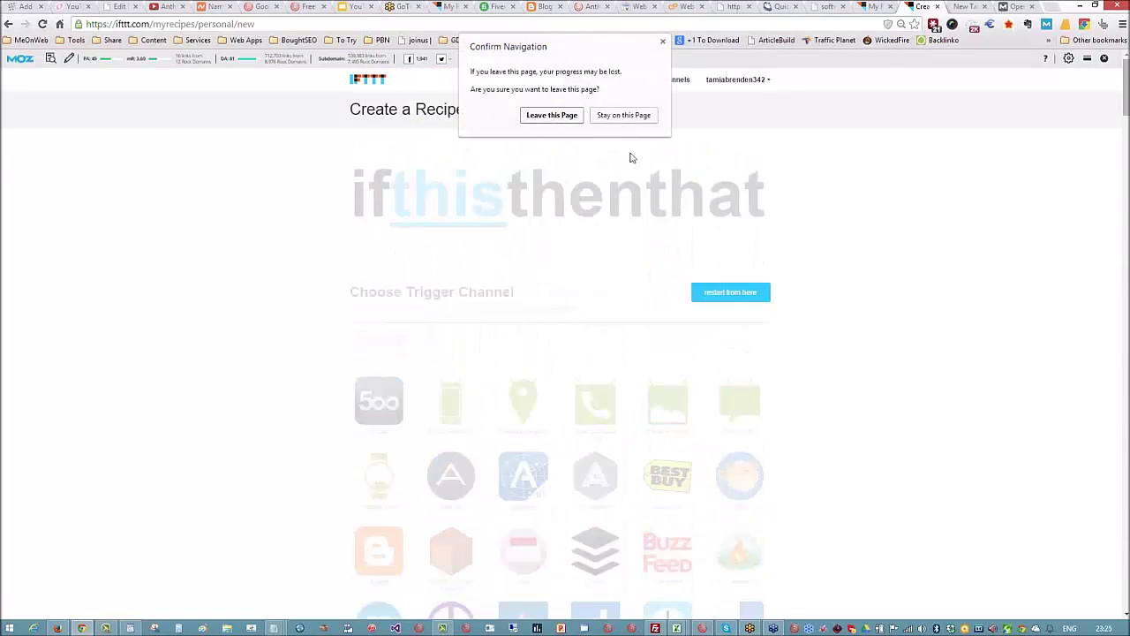
{"action": "left_click", "coordinate": [565, 120]}
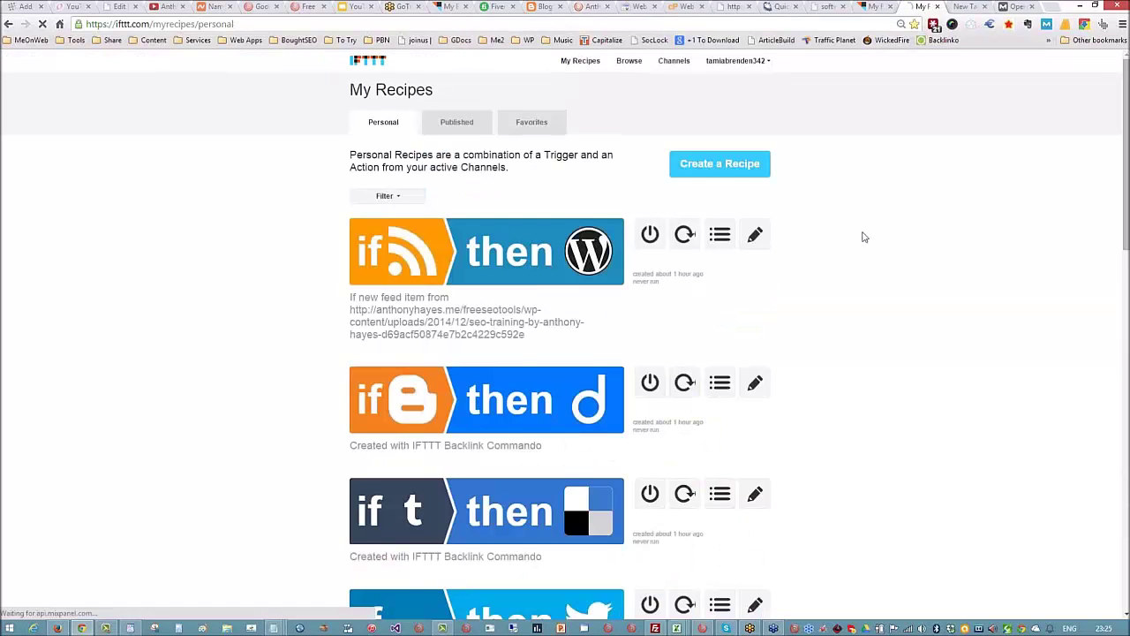
Look through the list of personal IFTTT recipes and switch back to the PowerFEED Tumblr recipes in IFTTT Backlink Commando
{"action": "scroll", "coordinate": [870, 240], "scroll_direction": "down", "scroll_amount": 3}
{"action": "scroll", "coordinate": [878, 241], "scroll_direction": "up", "scroll_amount": 2}
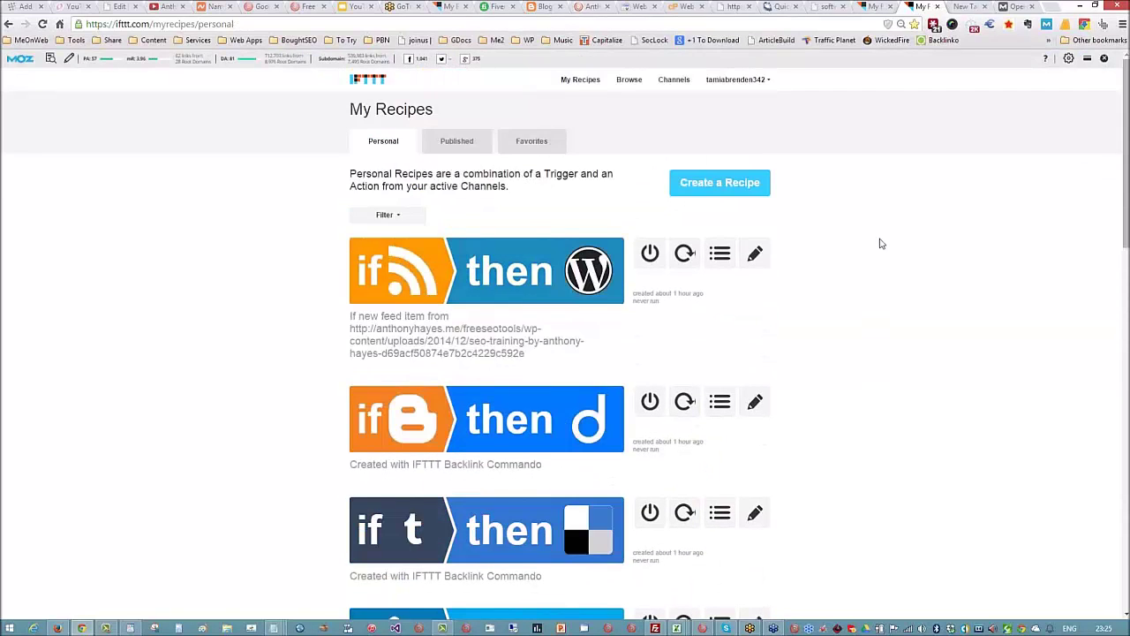
{"action": "scroll", "coordinate": [890, 280], "scroll_direction": "down", "scroll_amount": 12}
{"action": "scroll", "coordinate": [900, 284], "scroll_direction": "up", "scroll_amount": 12}
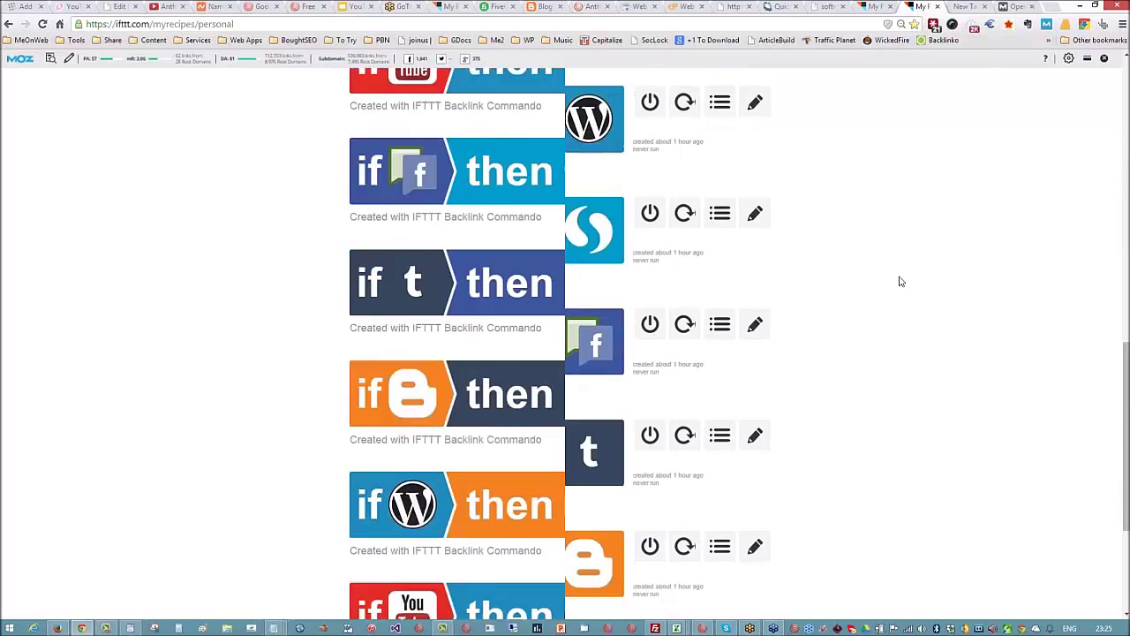
{"action": "scroll", "coordinate": [898, 284], "scroll_direction": "up", "scroll_amount": 1}
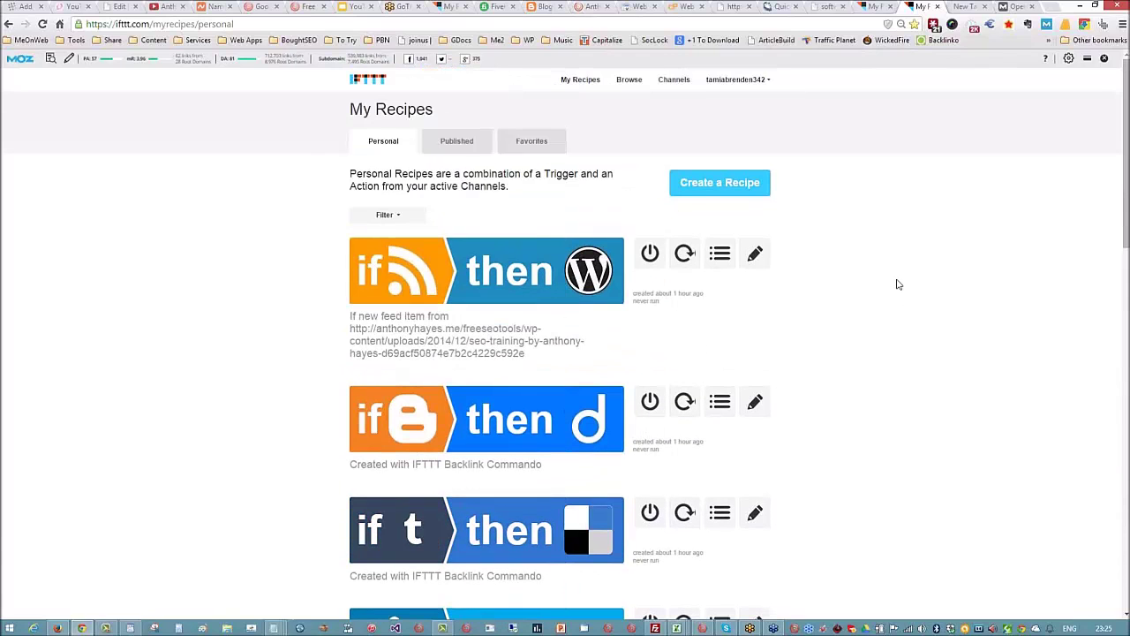
{"action": "scroll", "coordinate": [898, 283], "scroll_direction": "down", "scroll_amount": 1}
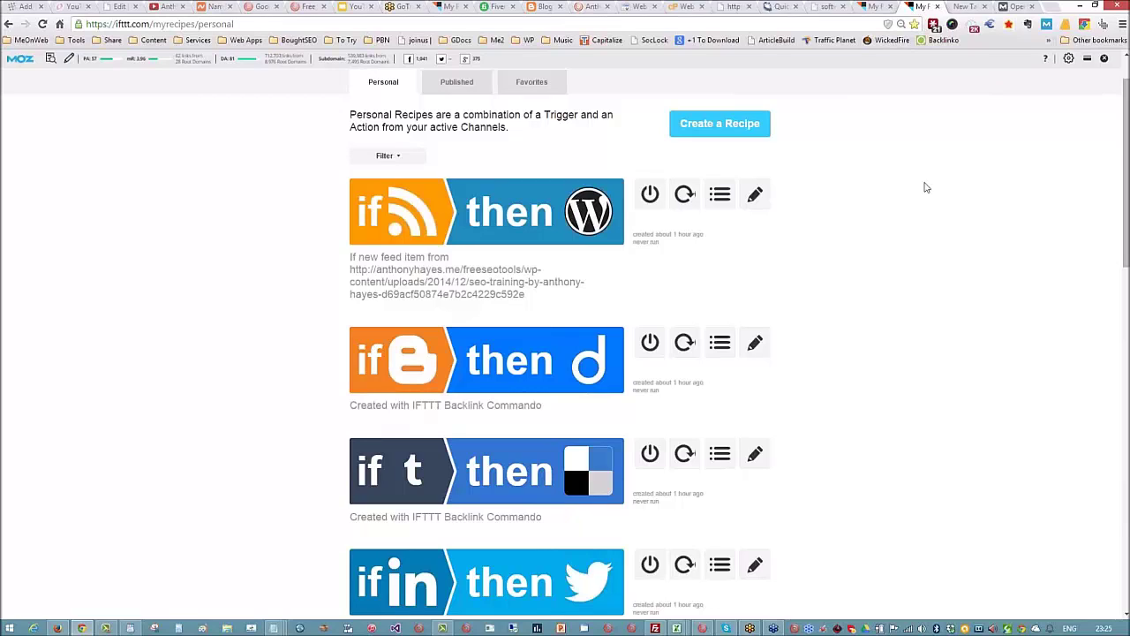
{"action": "left_click", "coordinate": [702, 629]}
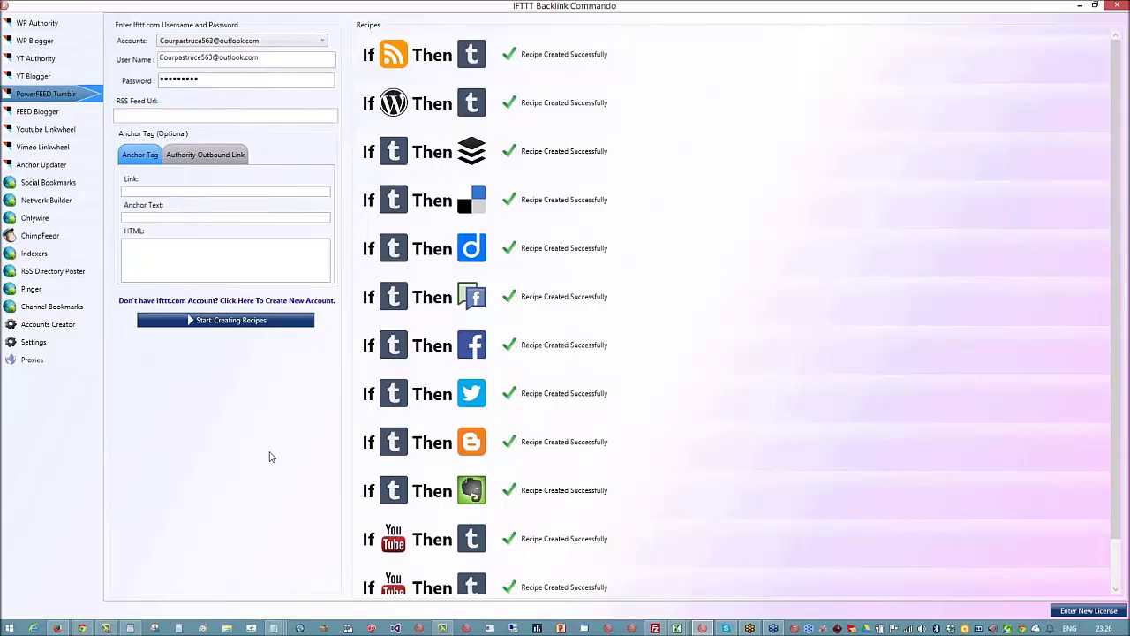
{"action": "left_click", "coordinate": [497, 302]}
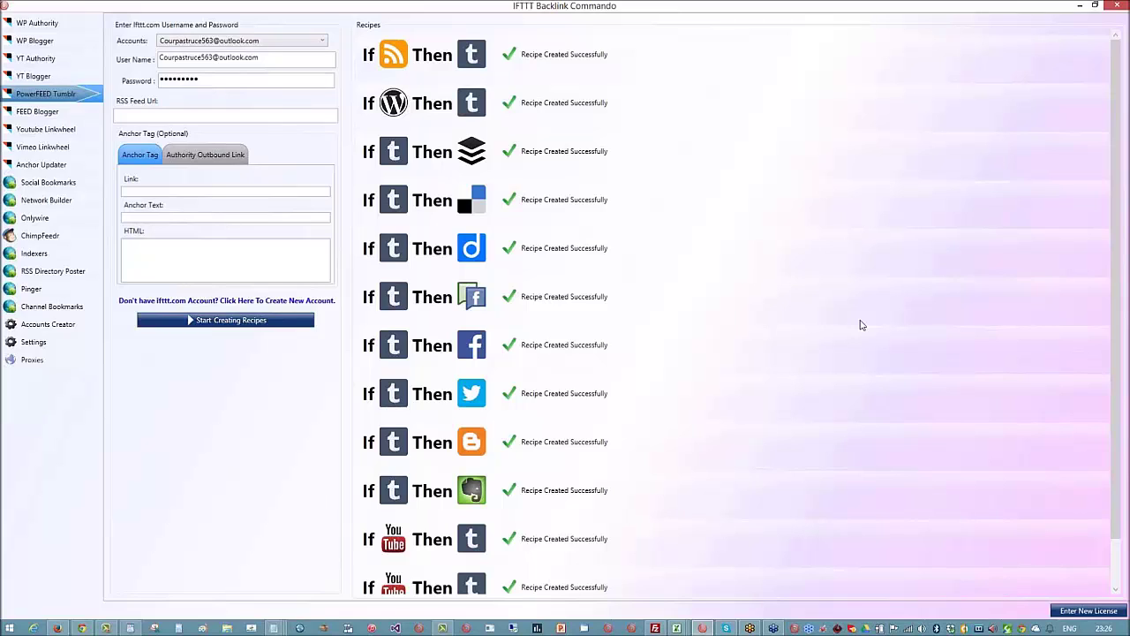
Open the IFTTT Channels page from My Recipes in a new tab and look through the full channel list
{"action": "left_click", "coordinate": [1082, 7]}
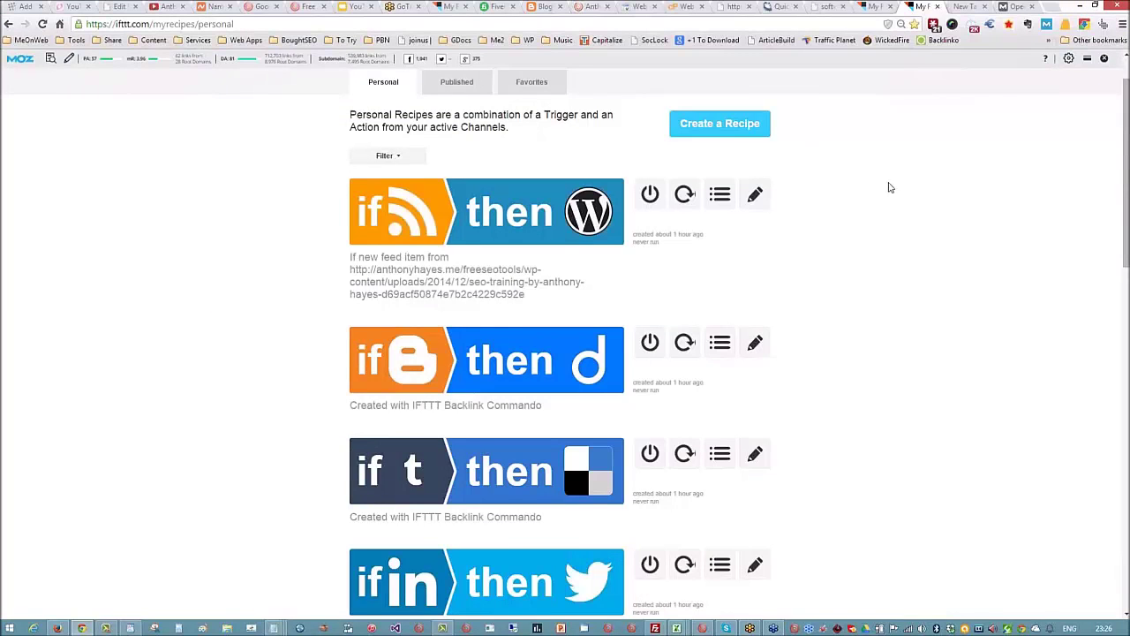
{"action": "right_click", "coordinate": [681, 79]}
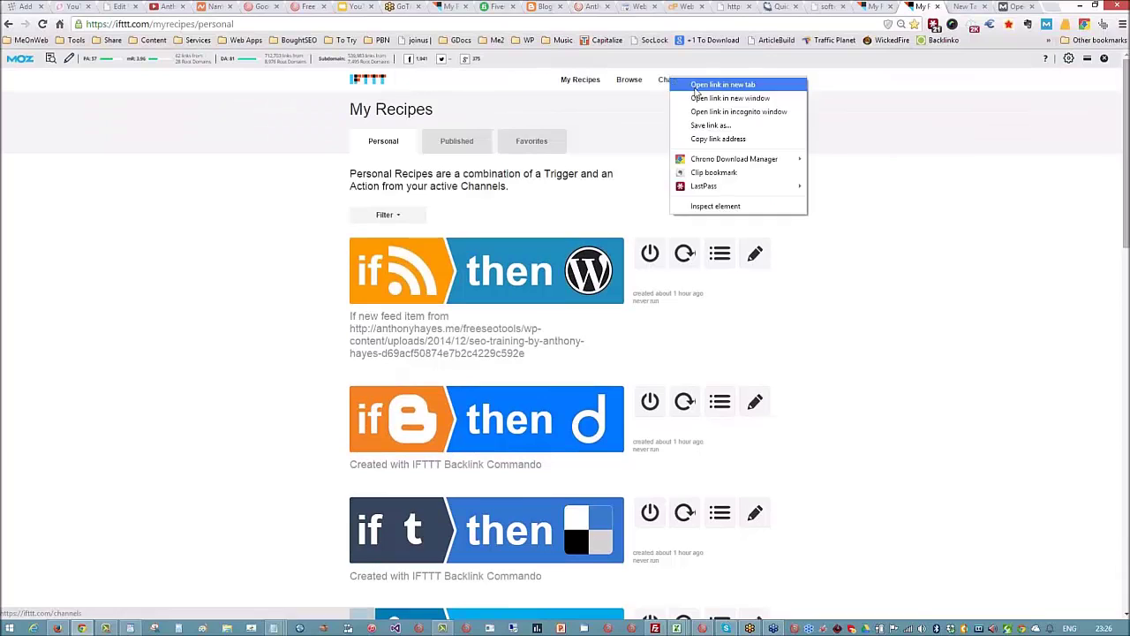
{"action": "left_click", "coordinate": [706, 85]}
{"action": "left_click", "coordinate": [927, 6]}
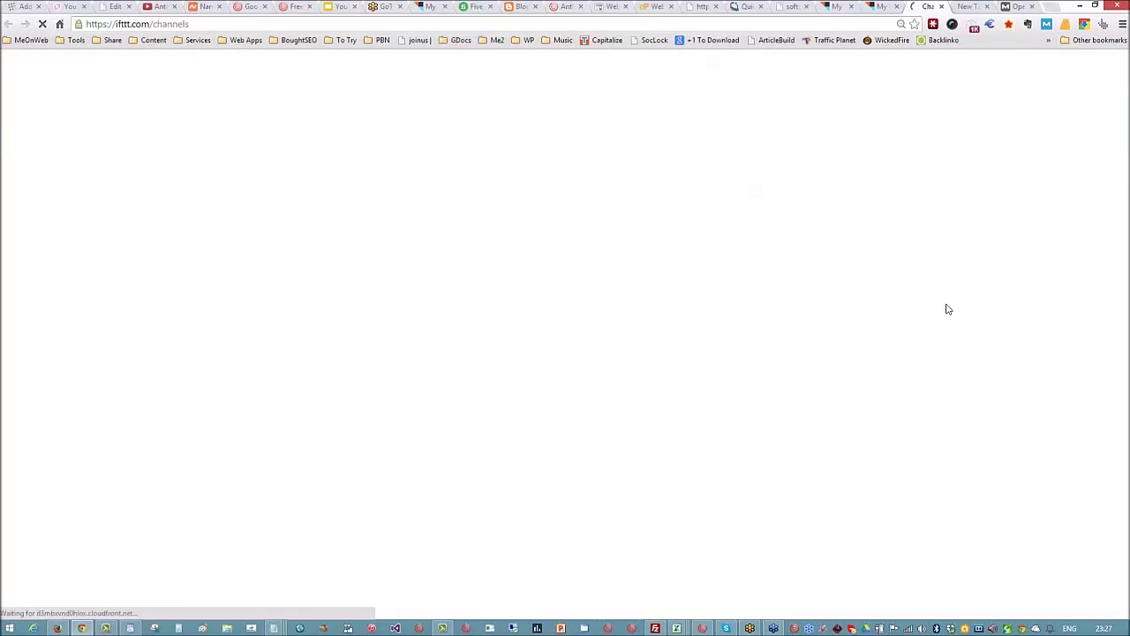
{"action": "scroll", "coordinate": [948, 309], "scroll_direction": "down", "scroll_amount": 1}
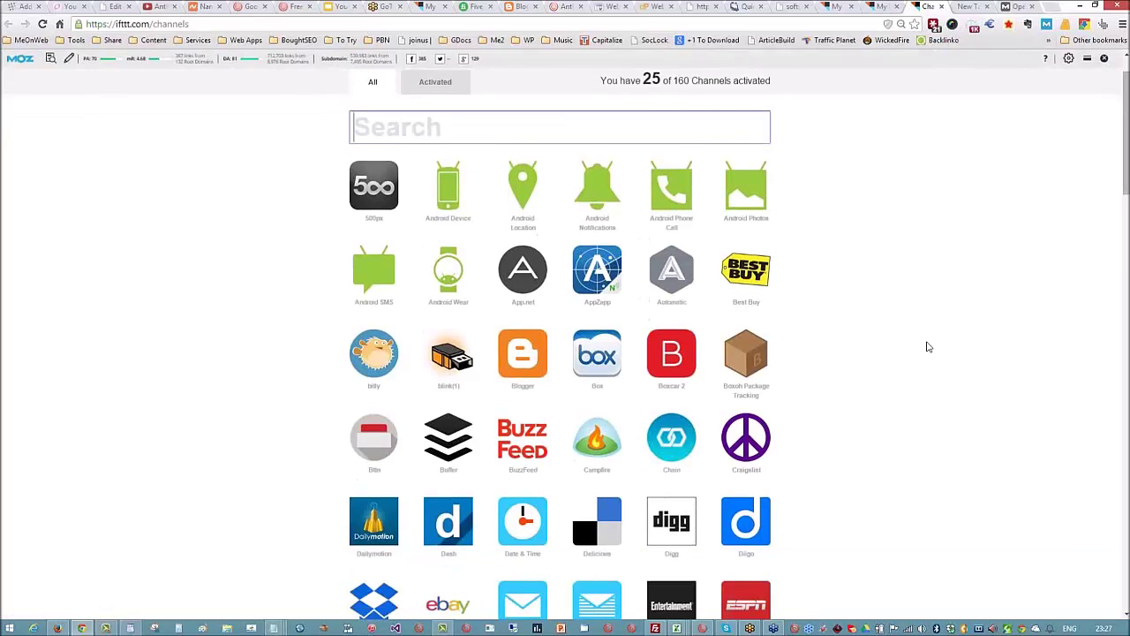
{"action": "scroll", "coordinate": [927, 345], "scroll_direction": "down", "scroll_amount": 3}
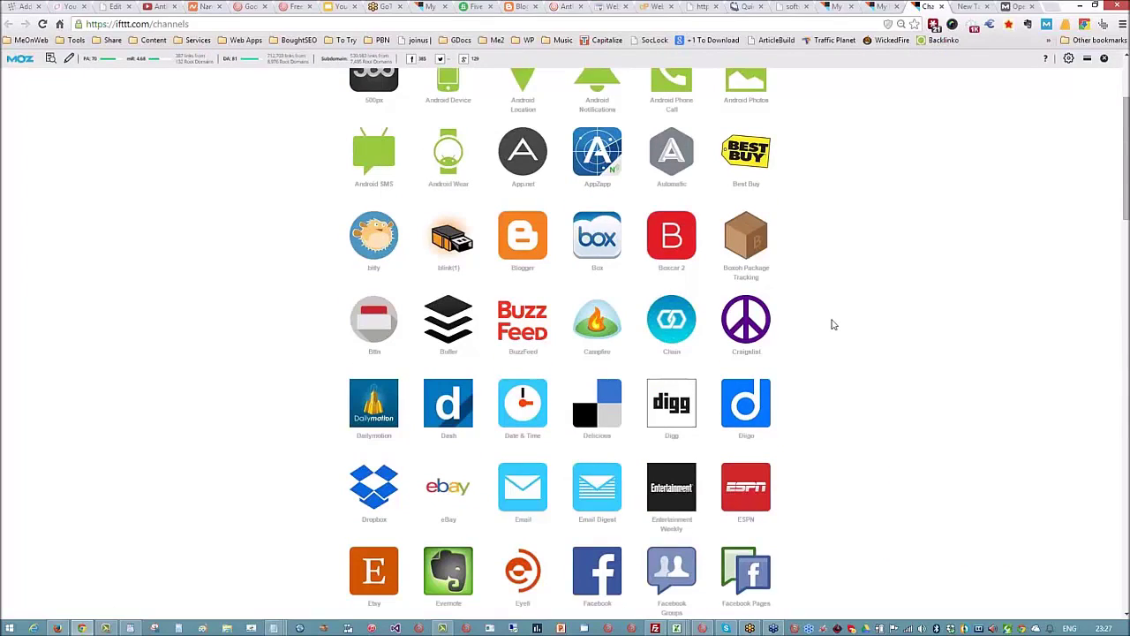
{"action": "scroll", "coordinate": [830, 324], "scroll_direction": "down", "scroll_amount": 2}
{"action": "scroll", "coordinate": [831, 322], "scroll_direction": "down", "scroll_amount": 7}
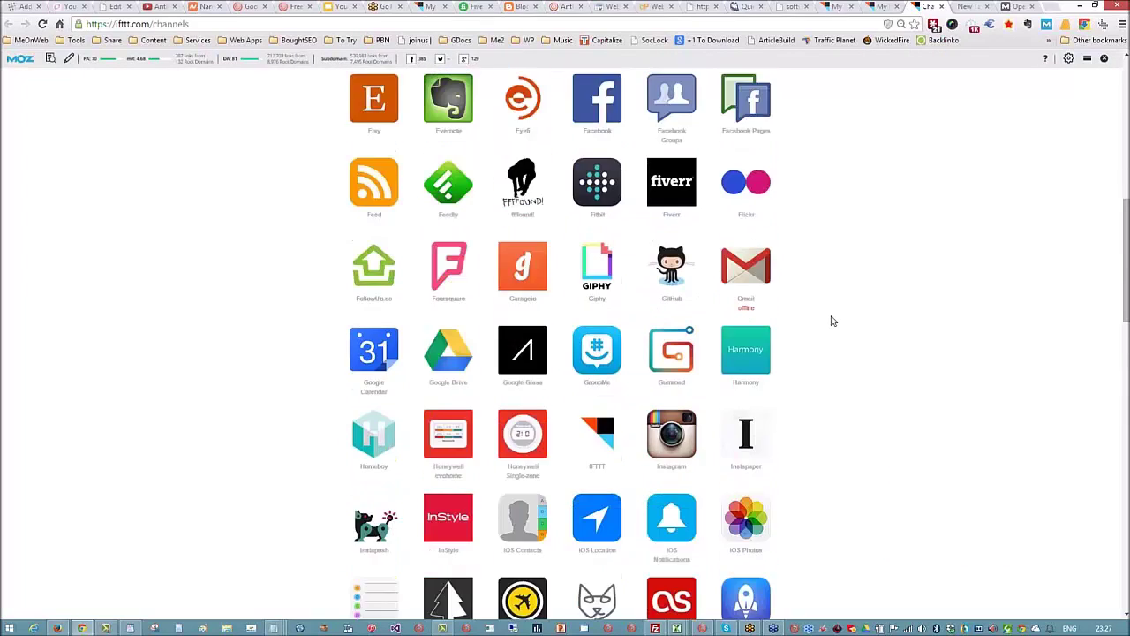
{"action": "scroll", "coordinate": [842, 287], "scroll_direction": "up", "scroll_amount": 10}
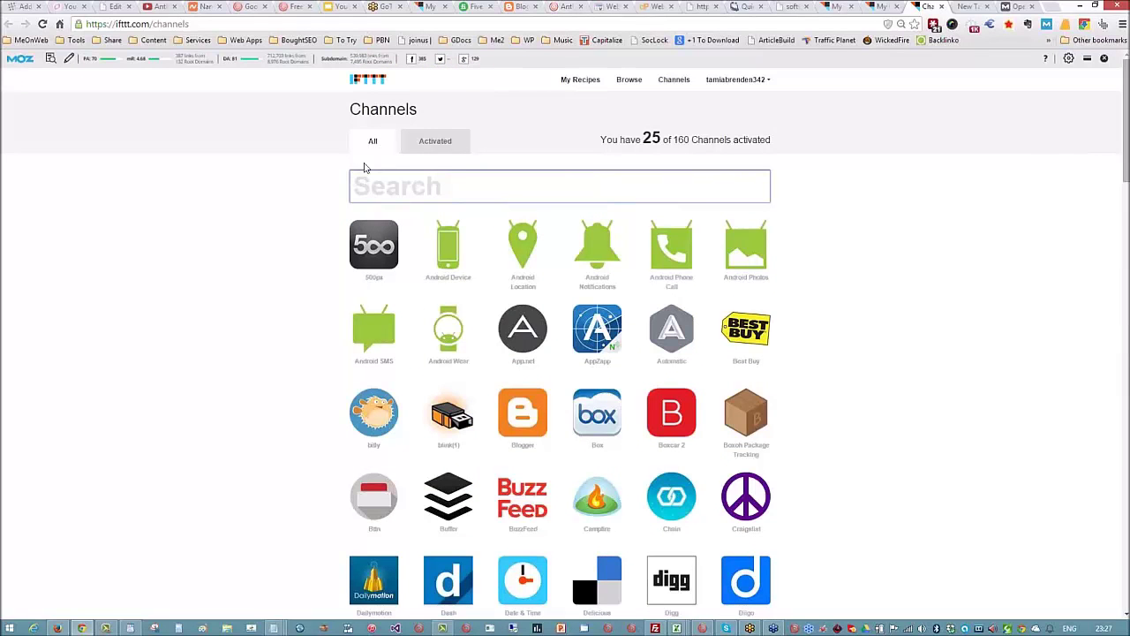
Limit the channel list to activated channels and open the Tumblr channel
{"action": "left_click", "coordinate": [435, 143]}
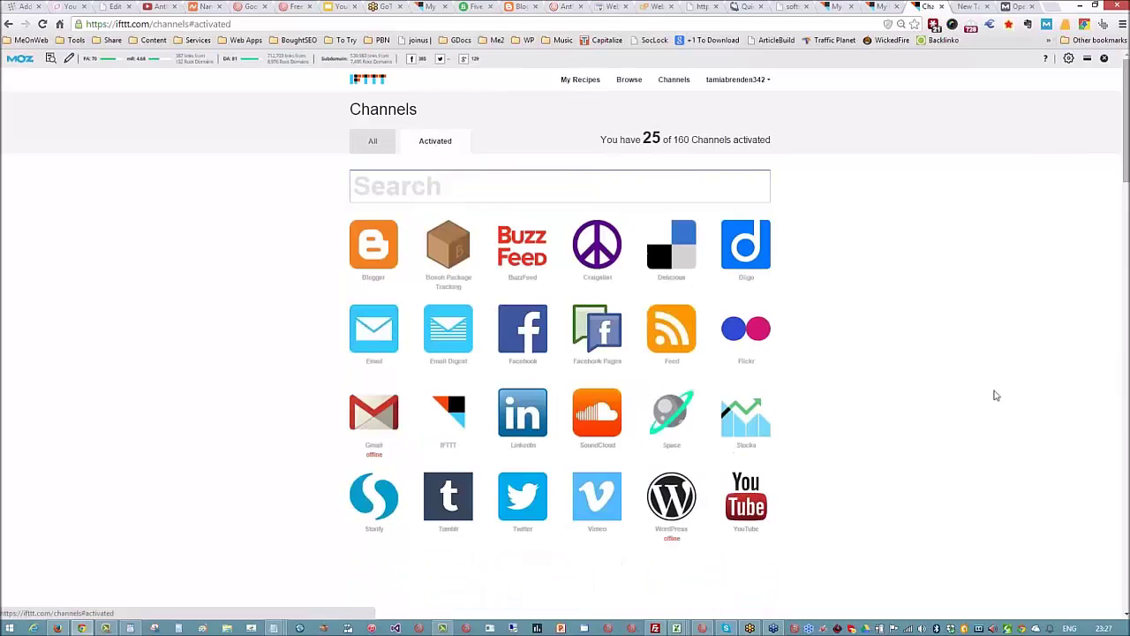
{"action": "scroll", "coordinate": [994, 396], "scroll_direction": "down", "scroll_amount": 1}
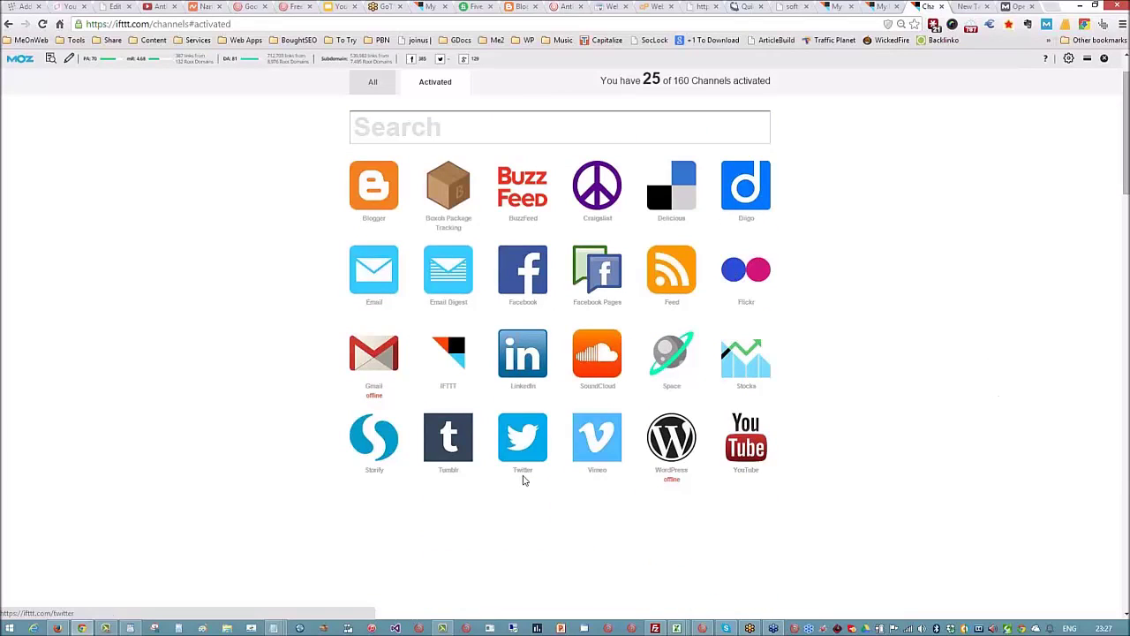
{"action": "left_click", "coordinate": [448, 446]}
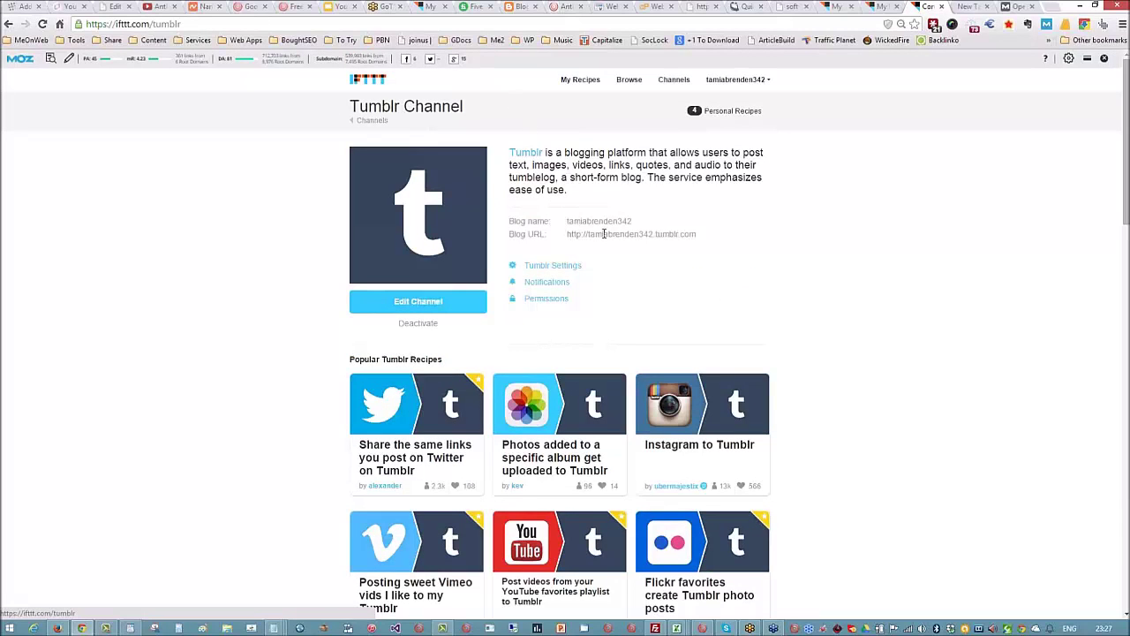
Deactivate the Tumblr channel, deleting the personal recipes that use it, and start activating it again
{"action": "left_click", "coordinate": [413, 304]}
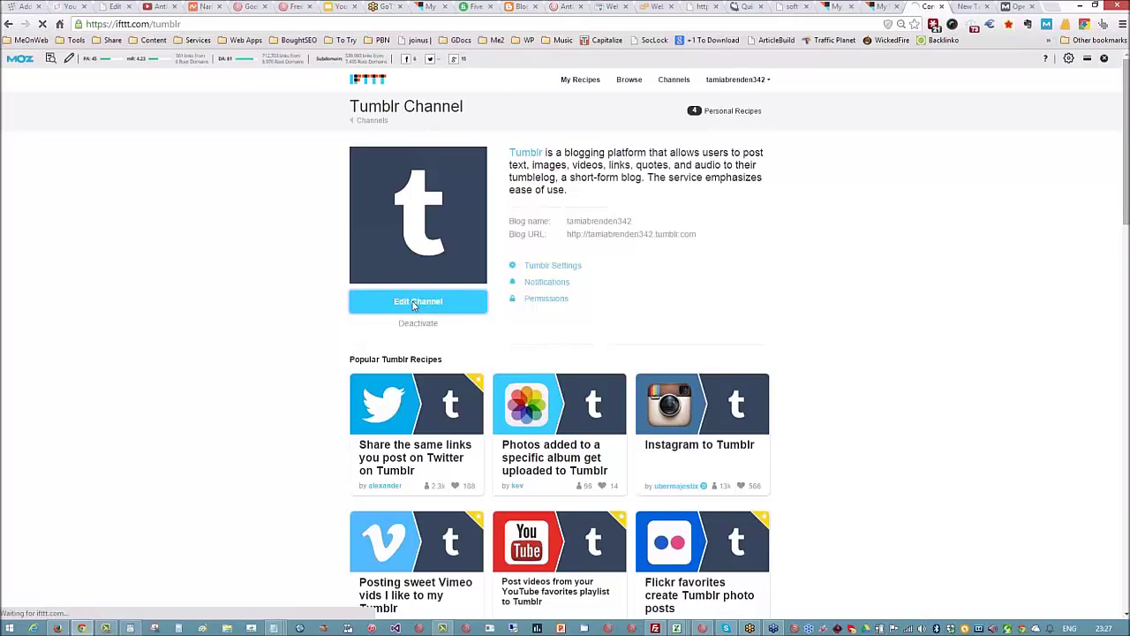
{"action": "left_click", "coordinate": [418, 323]}
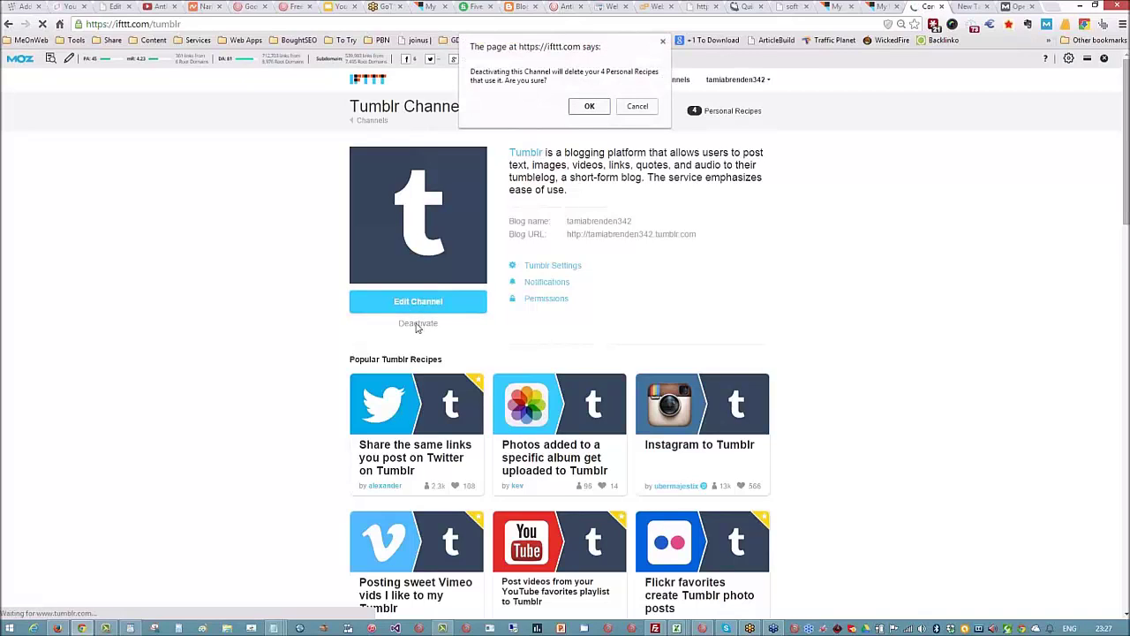
{"action": "left_click", "coordinate": [584, 110]}
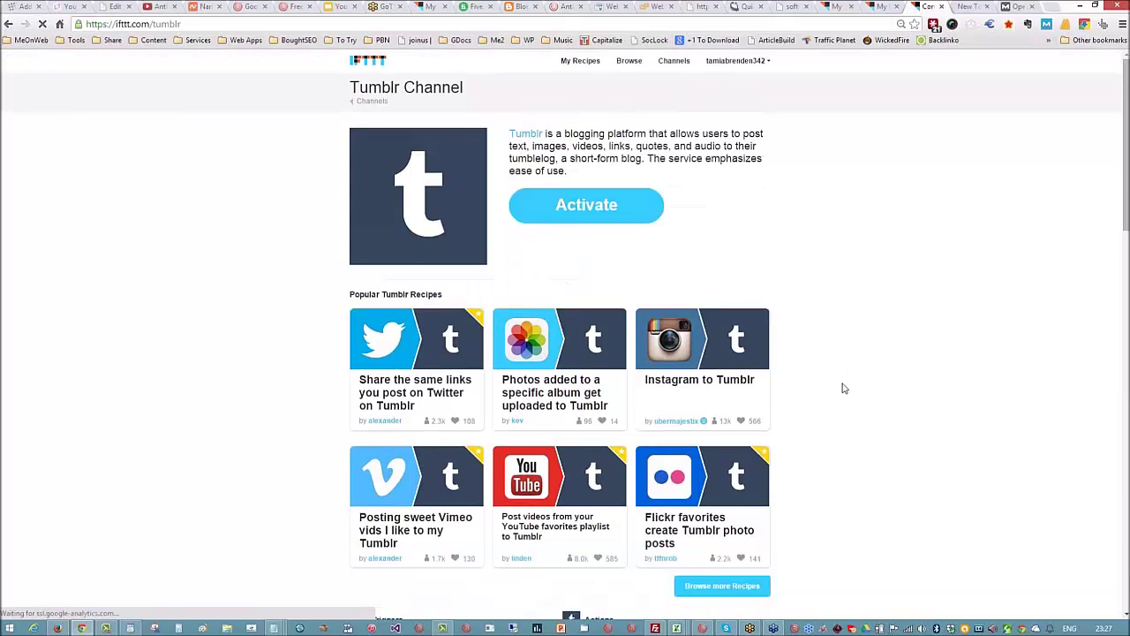
{"action": "left_click", "coordinate": [586, 225]}
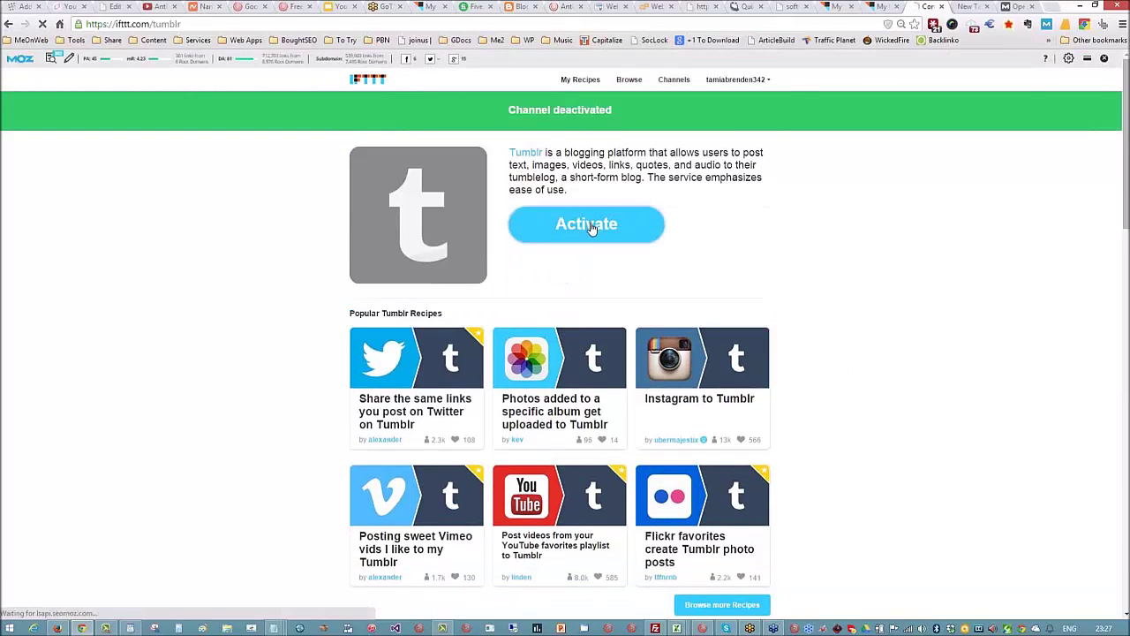
Switch to the Excel workbook listing the Tumblr accounts and widen the Tumblr Email Publishing column
{"action": "mouse_move", "coordinate": [678, 628]}
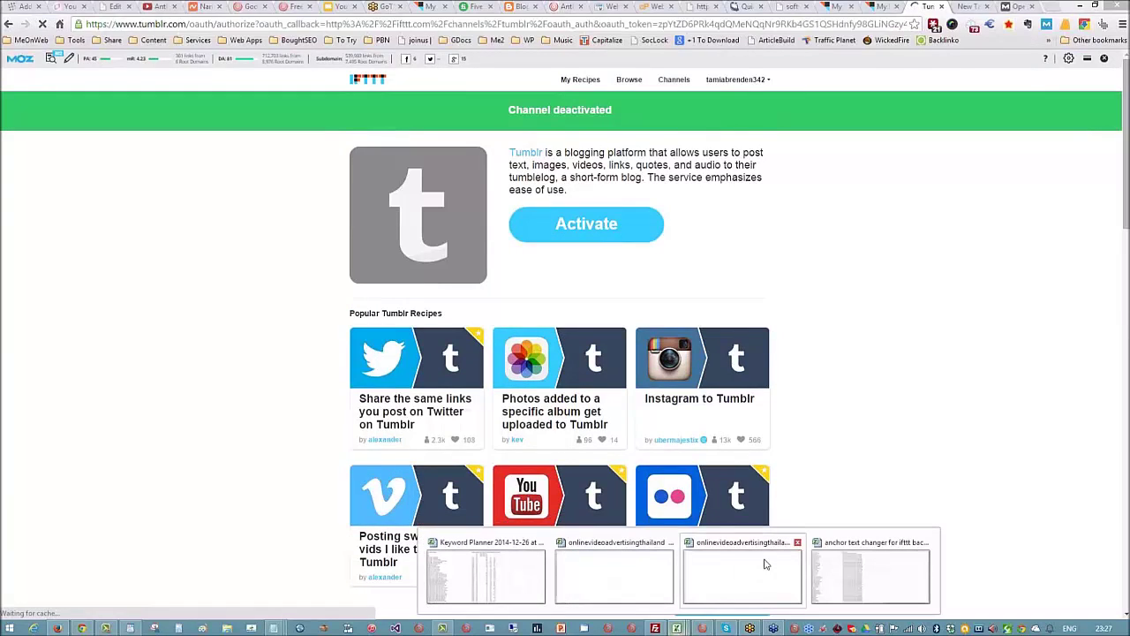
{"action": "mouse_move", "coordinate": [838, 576]}
{"action": "mouse_move", "coordinate": [609, 578]}
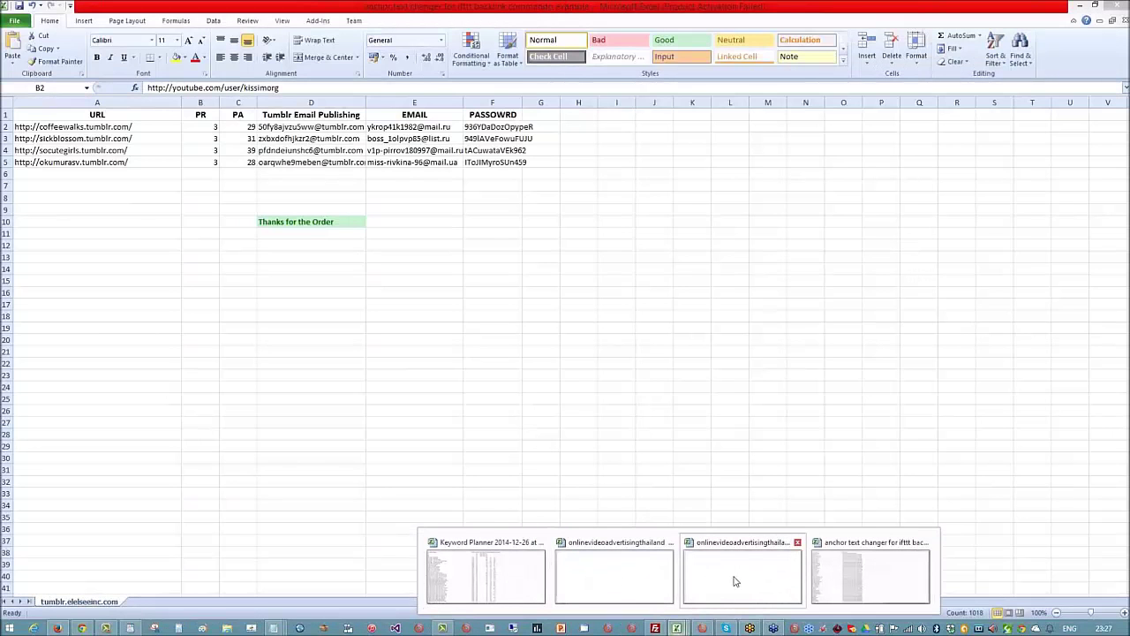
{"action": "left_click", "coordinate": [735, 581]}
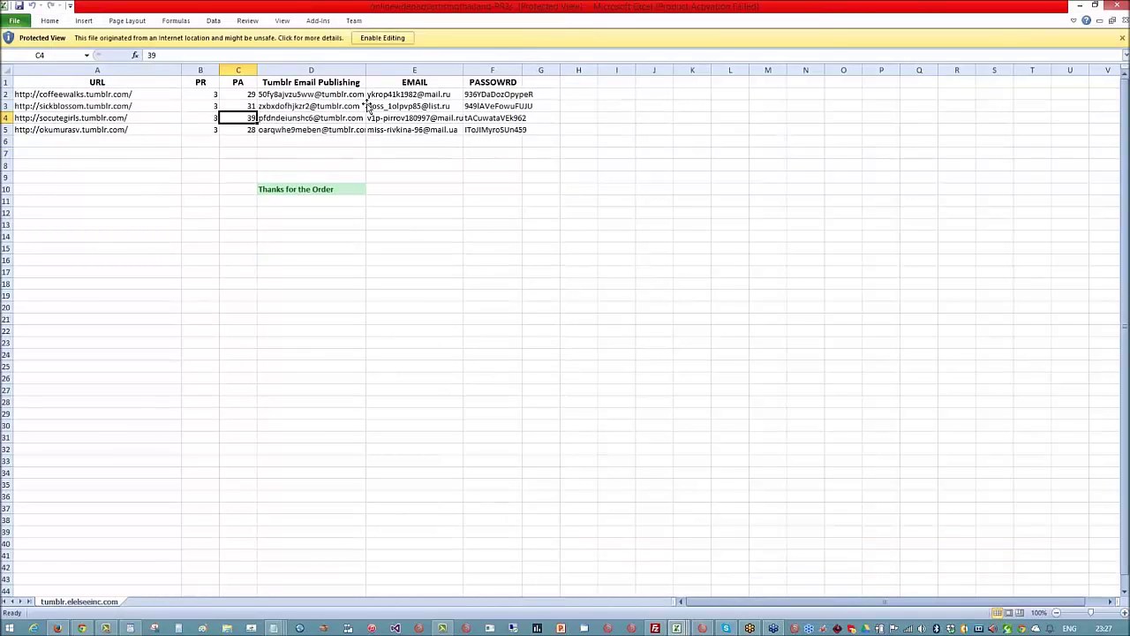
{"action": "left_click_drag", "start_coordinate": [365, 71], "coordinate": [327, 98]}
Try to enable editing of the protected workbook and copy the first account's Tumblr publishing e-mail from cell D2
{"action": "left_click", "coordinate": [328, 99]}
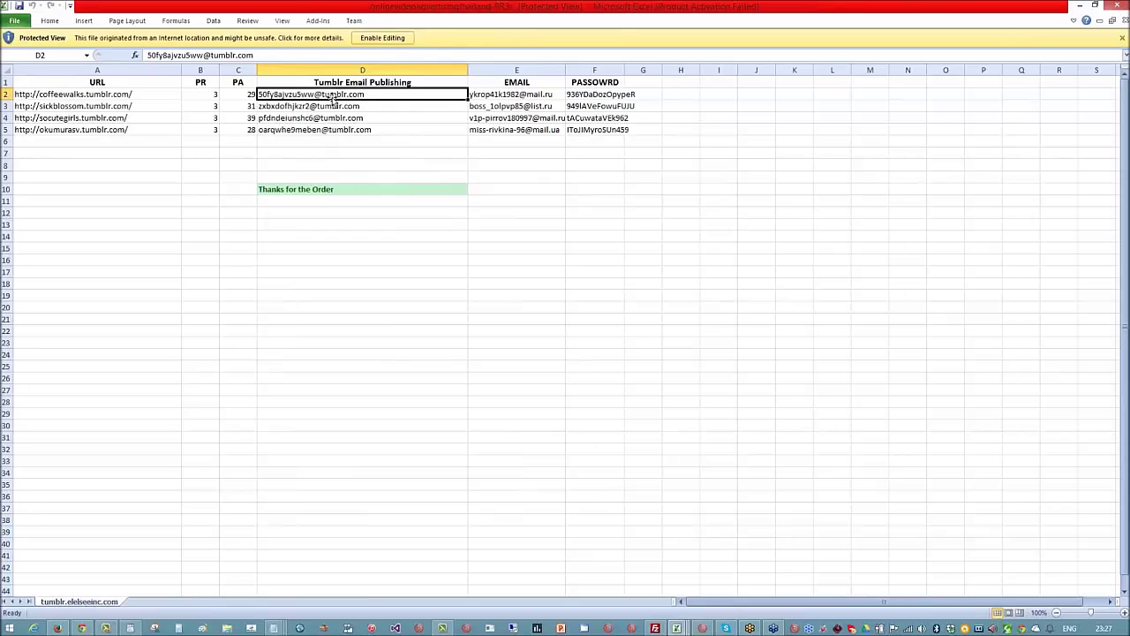
{"action": "left_click", "coordinate": [382, 38]}
{"action": "left_click", "coordinate": [565, 347]}
{"action": "left_click", "coordinate": [389, 37]}
{"action": "left_click", "coordinate": [565, 348]}
{"action": "right_click", "coordinate": [341, 95]}
{"action": "left_click", "coordinate": [356, 114]}
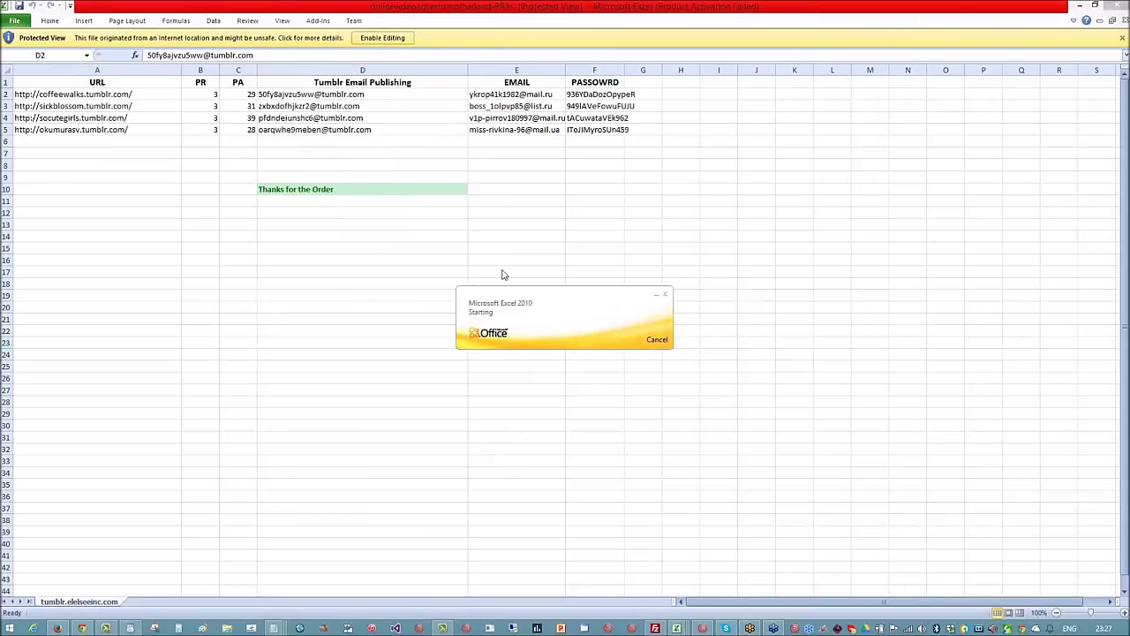
{"action": "right_click", "coordinate": [356, 94]}
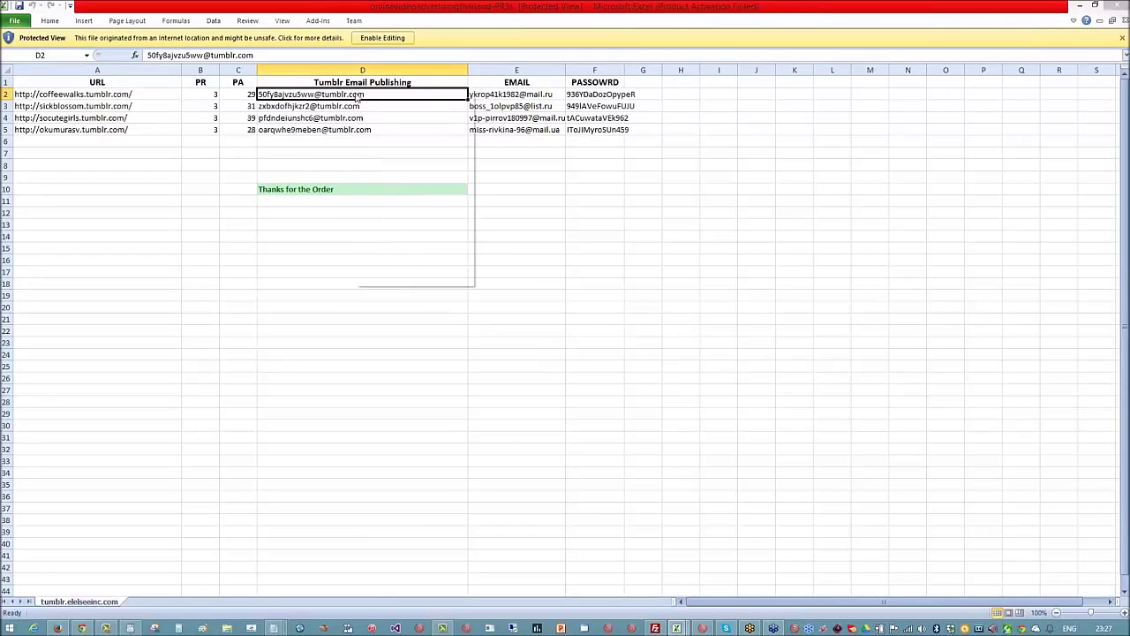
{"action": "left_click", "coordinate": [383, 114]}
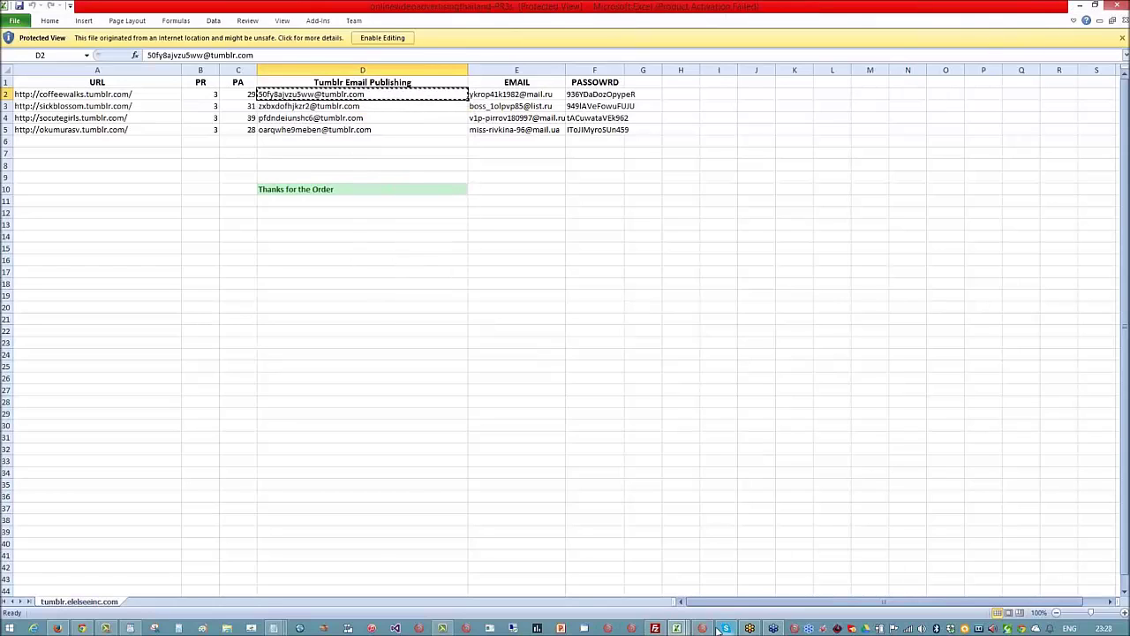
Return to Chrome and deny IFTTT access to the Tumblr account that is currently logged in
{"action": "left_click", "coordinate": [82, 628]}
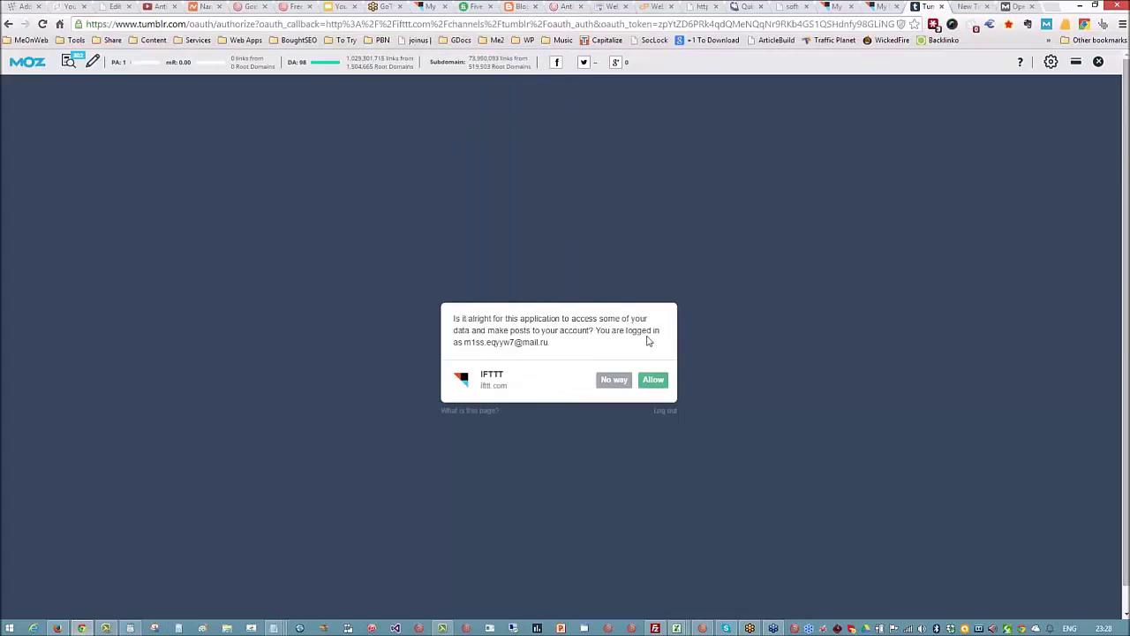
{"action": "left_click", "coordinate": [622, 386]}
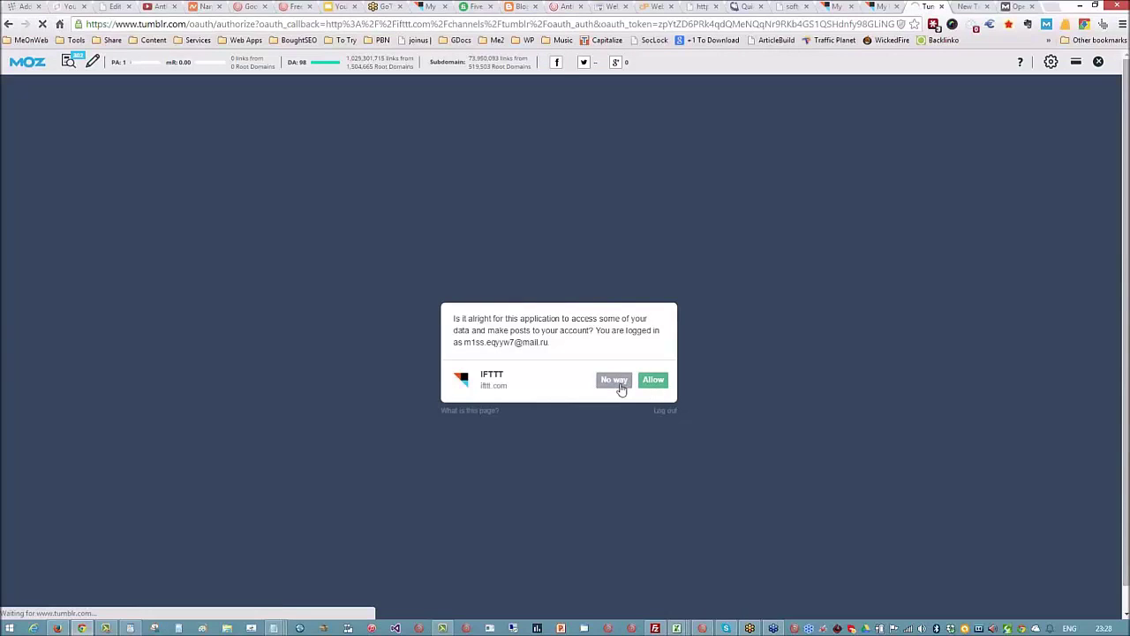
{"action": "key", "text": "alt+Tab"}
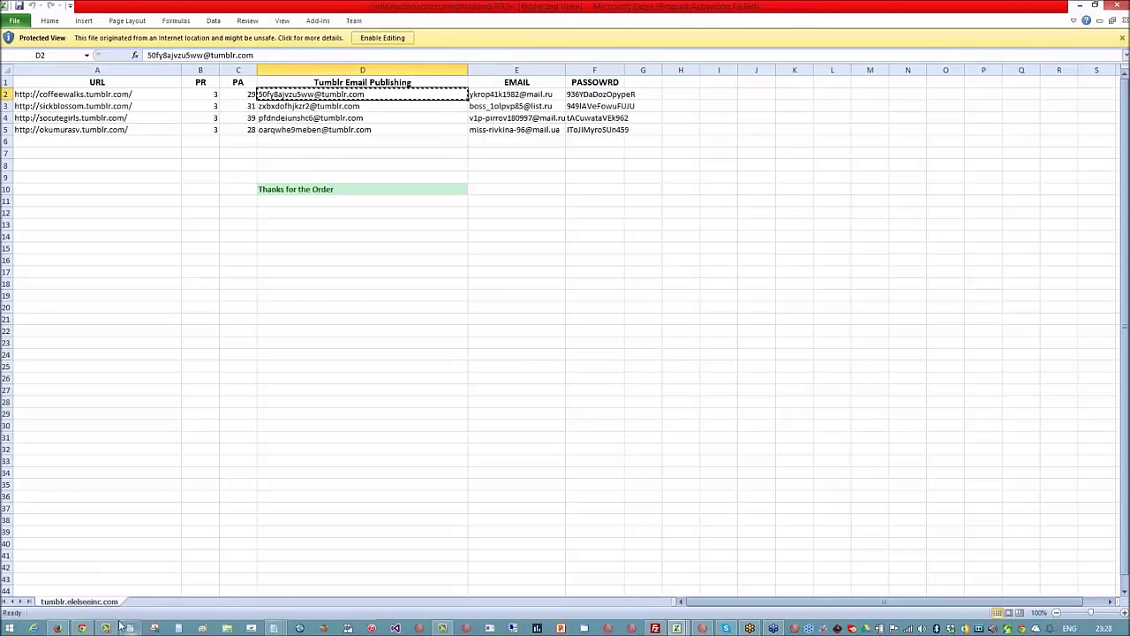
{"action": "key", "text": "alt+Tab"}
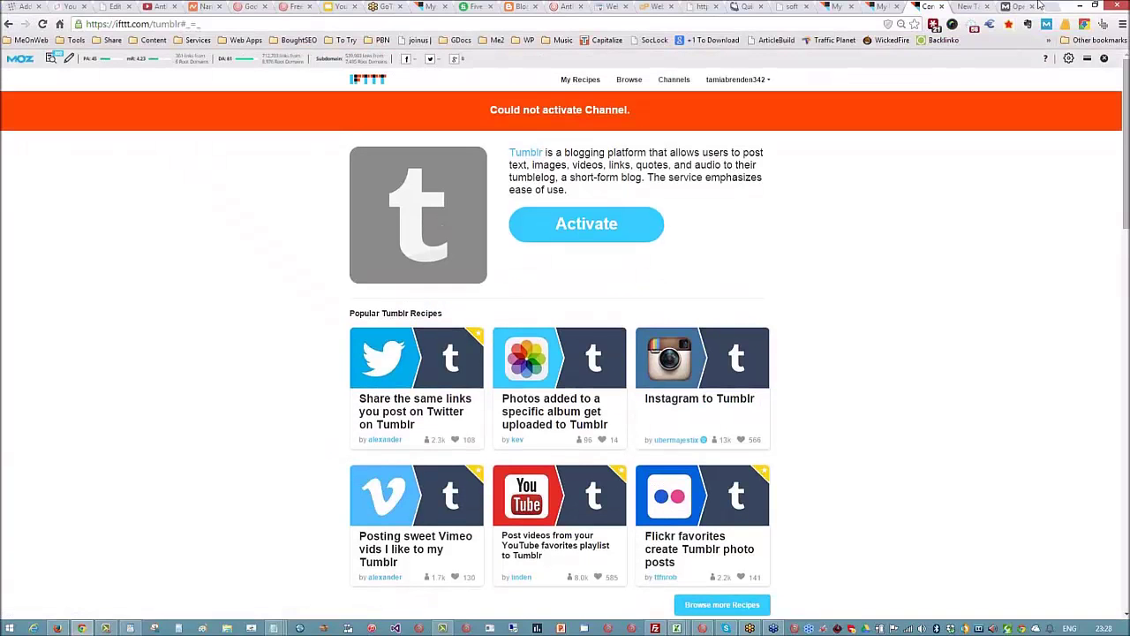
Open Tumblr in a new browser tab and log out of the current account
{"action": "key", "text": "ctrl+t"}
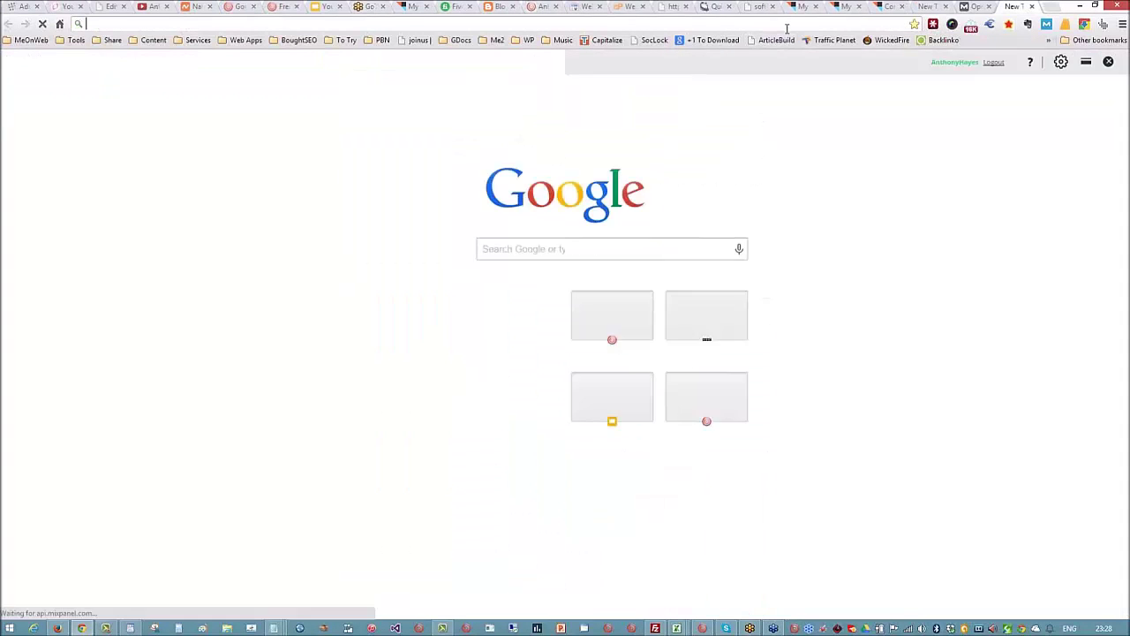
{"action": "type", "text": "tumbl"}
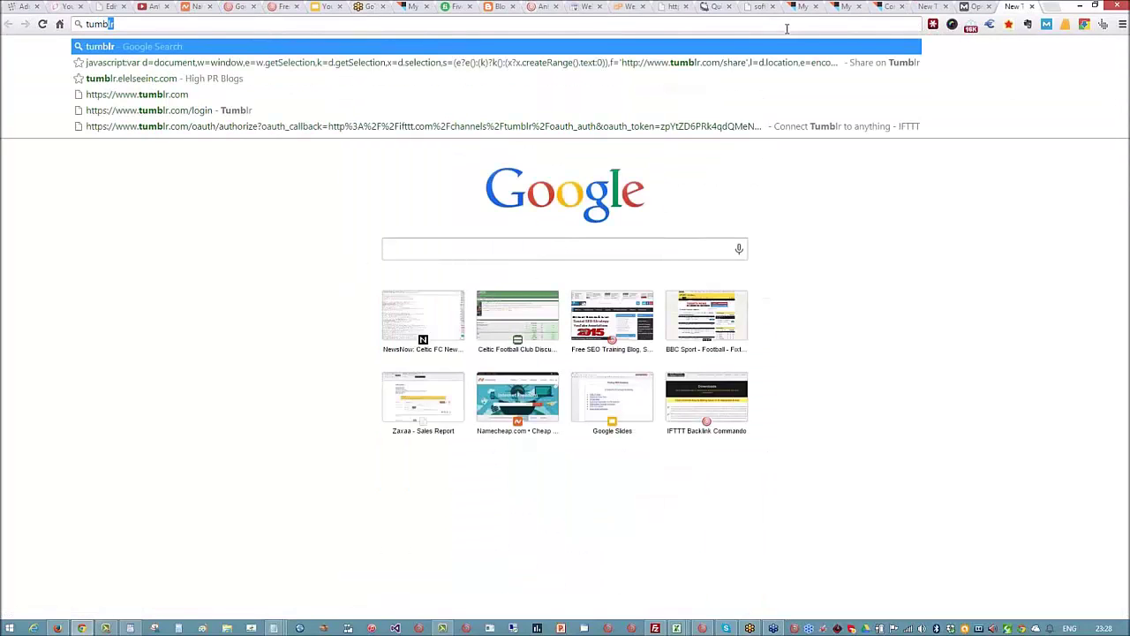
{"action": "type", "text": "r"}
{"action": "key", "text": "Return"}
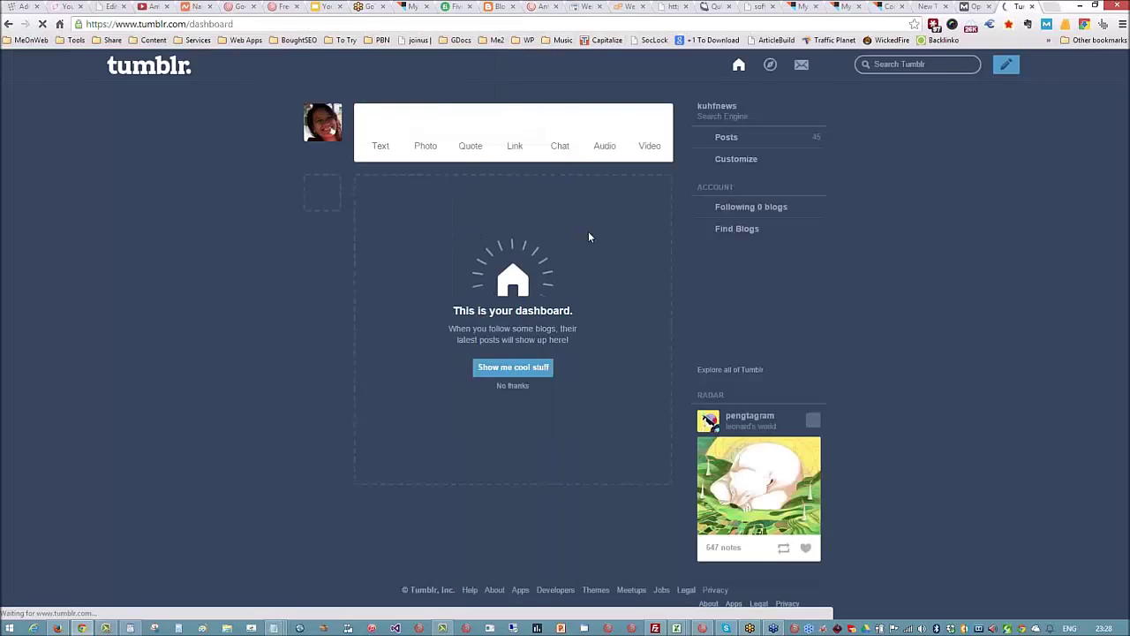
{"action": "left_click", "coordinate": [828, 65]}
{"action": "left_click", "coordinate": [816, 175]}
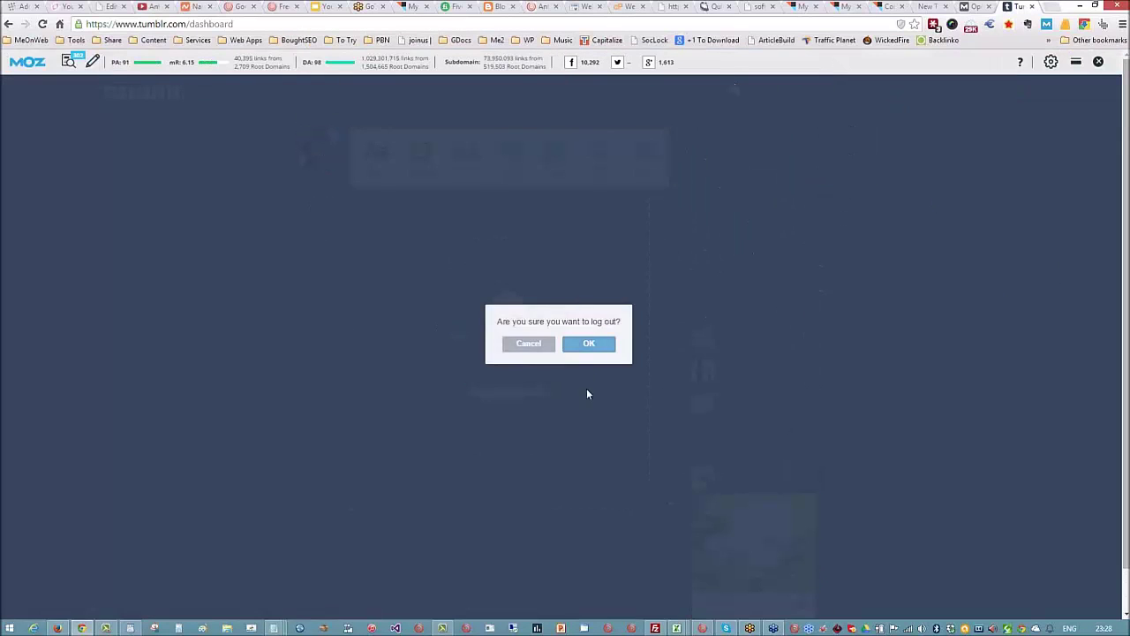
{"action": "left_click", "coordinate": [589, 347]}
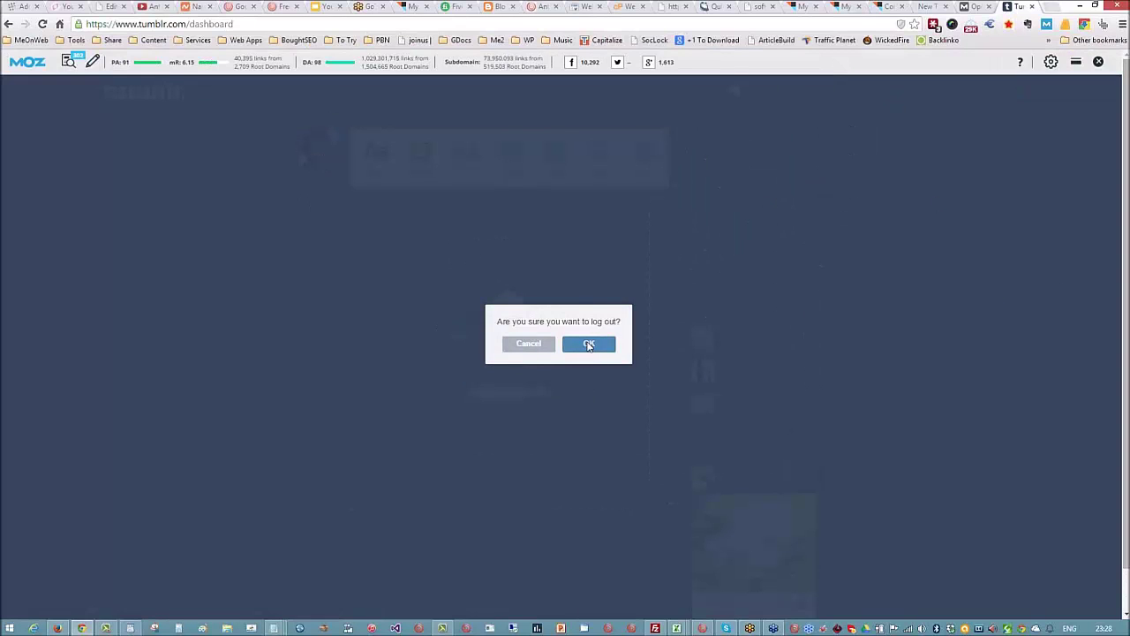
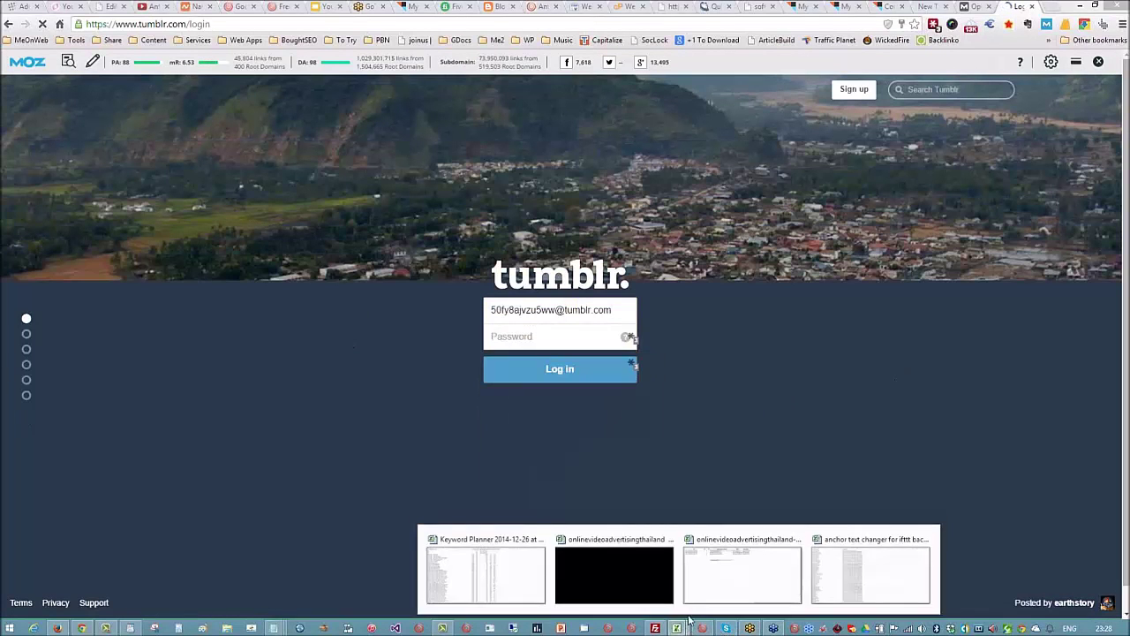
Copy the first Tumblr account's password from the Excel workbook and paste it into Tumblr's login Password field
{"action": "left_click", "coordinate": [739, 573]}
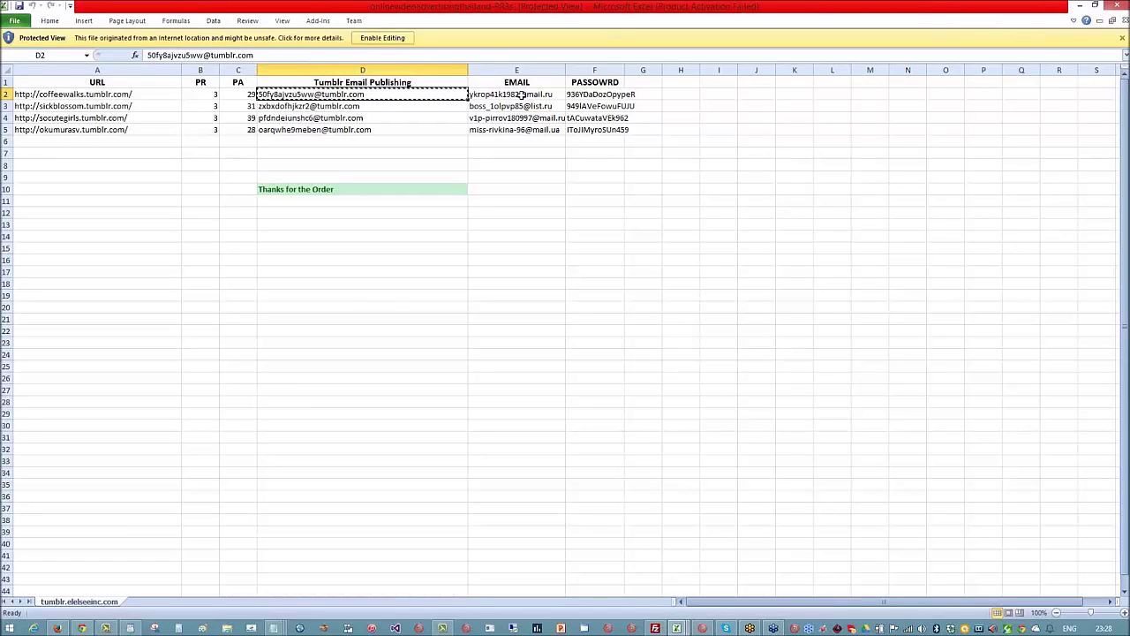
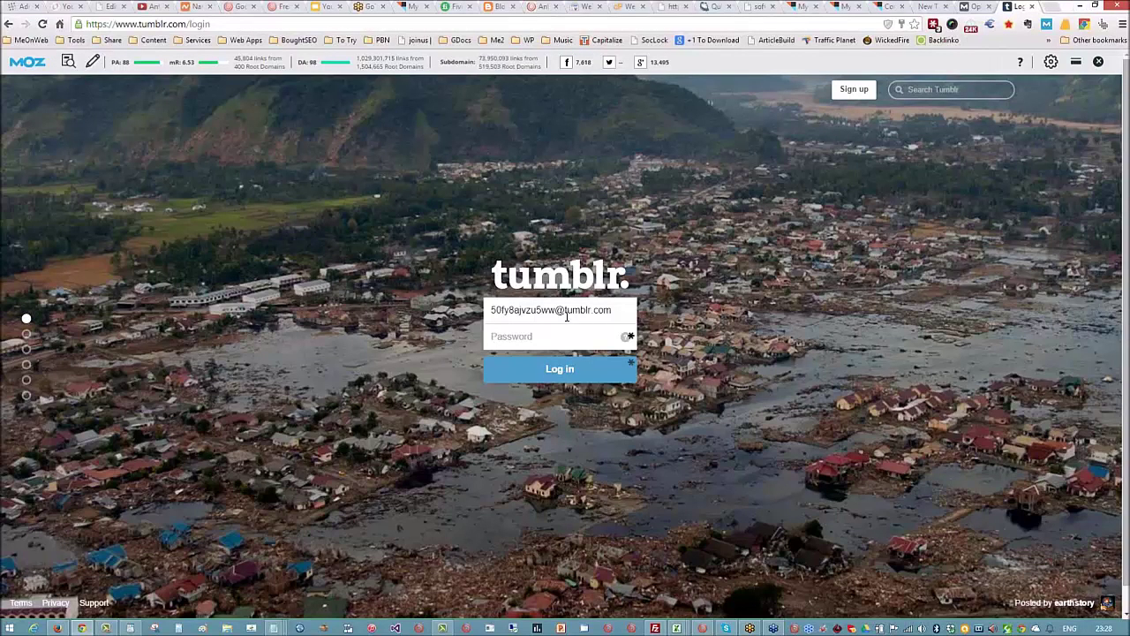
{"action": "right_click", "coordinate": [547, 332]}
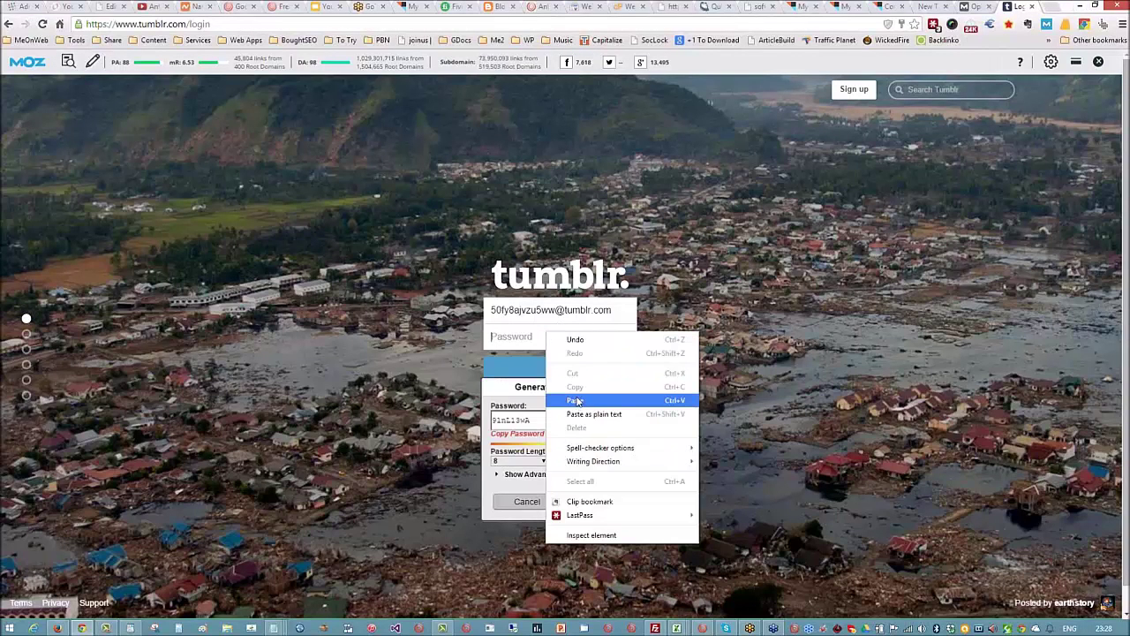
{"action": "left_click", "coordinate": [575, 402]}
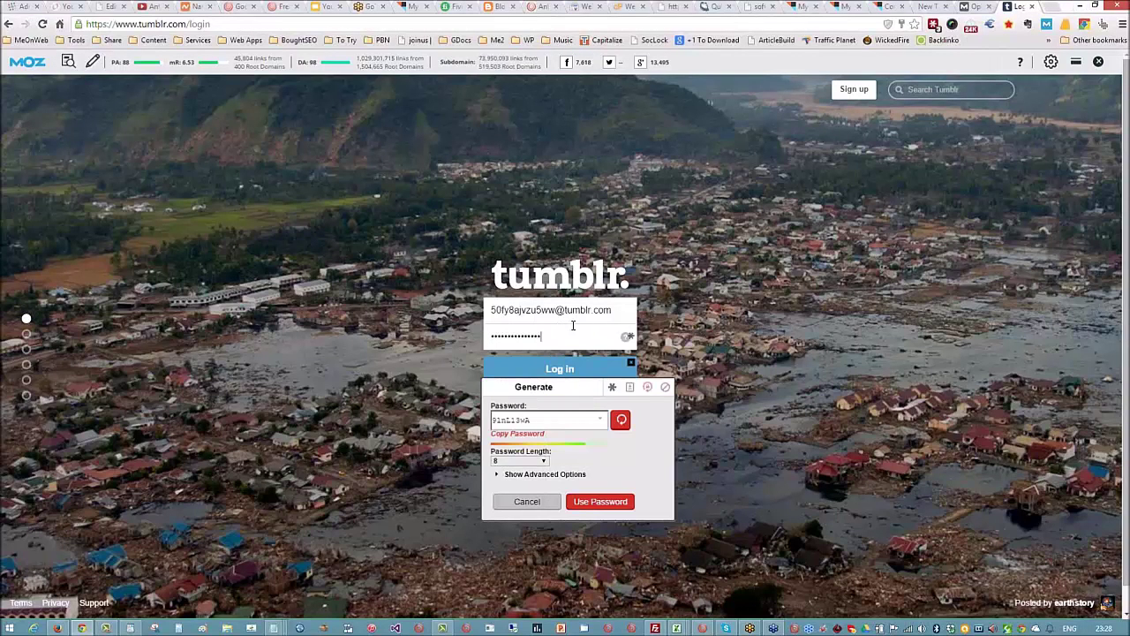
Try to log in to Tumblr with the copied account password, on the login page and again on IFTTT's authorization login page
{"action": "left_click", "coordinate": [1124, 360]}
{"action": "key", "text": "Return"}
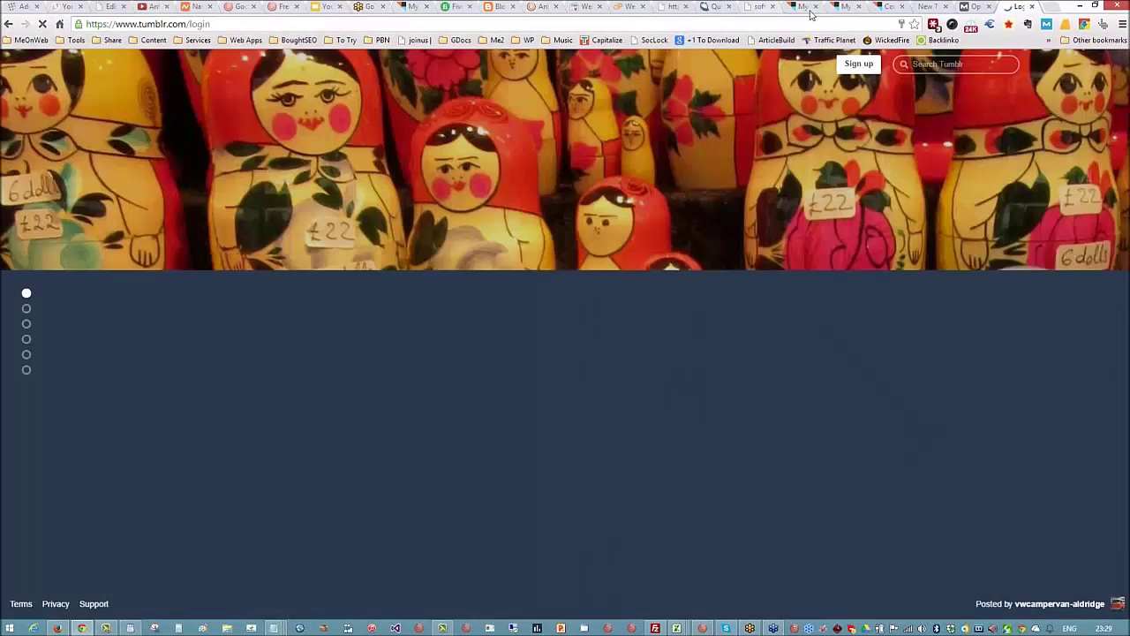
{"action": "left_click", "coordinate": [844, 6]}
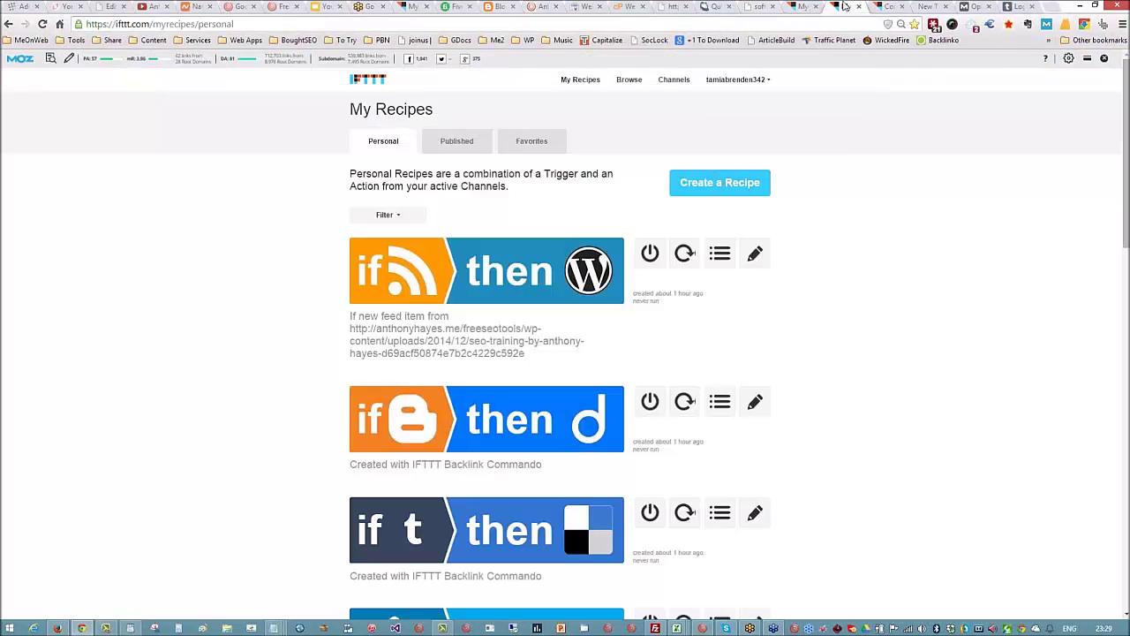
{"action": "left_click", "coordinate": [885, 6]}
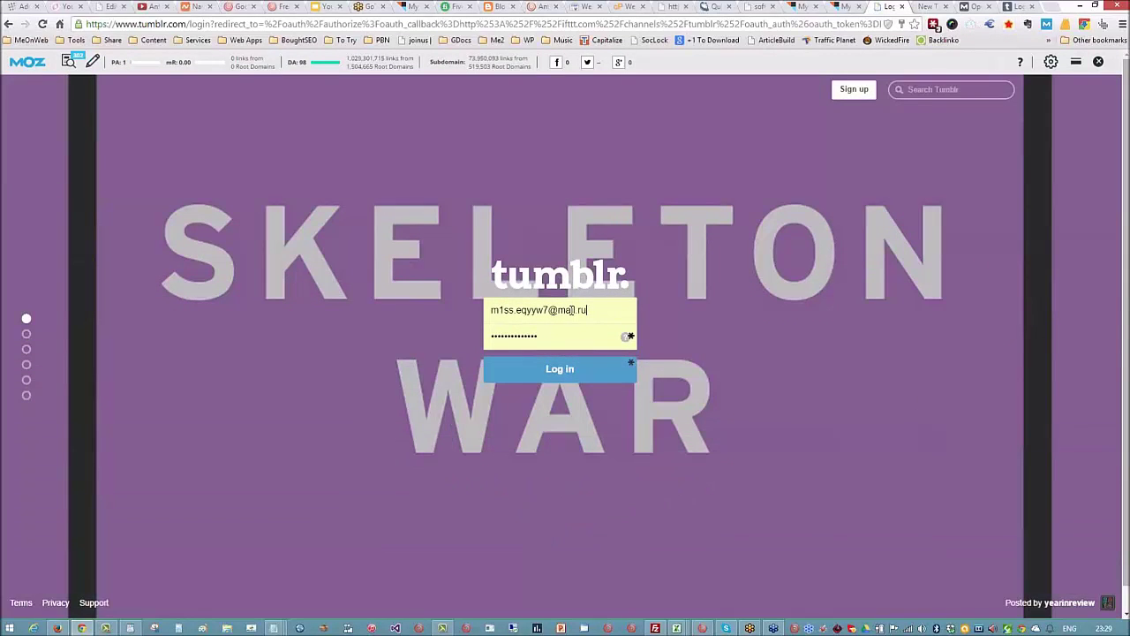
{"action": "left_click_drag", "start_coordinate": [554, 343], "coordinate": [416, 332]}
{"action": "key", "text": "ctrl+v"}
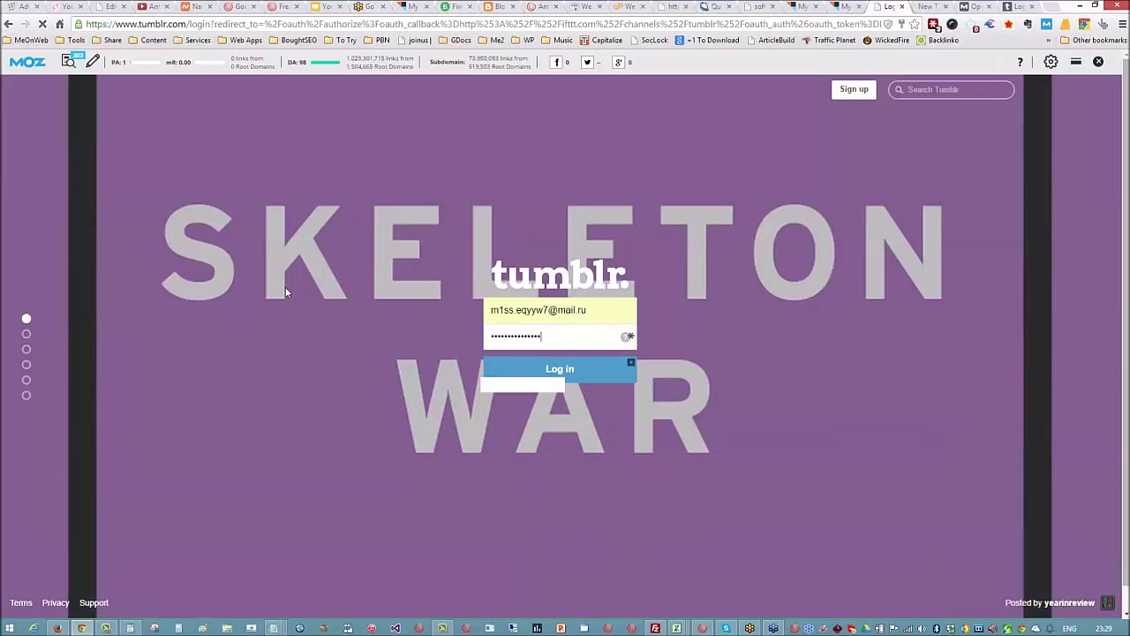
{"action": "left_click", "coordinate": [753, 374]}
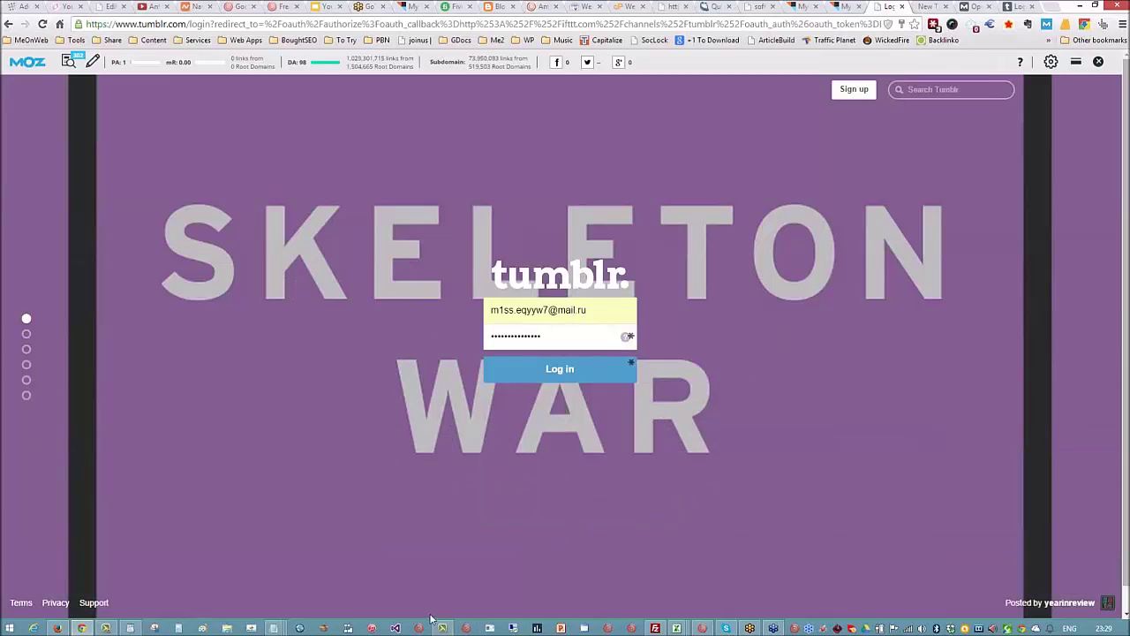
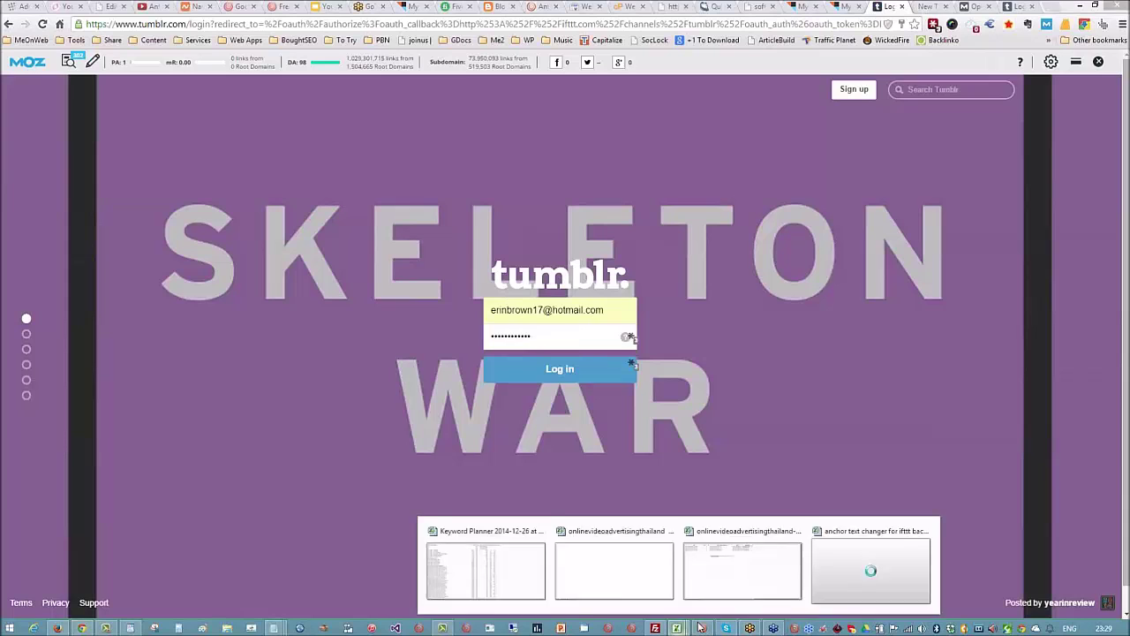
{"action": "left_click", "coordinate": [873, 569]}
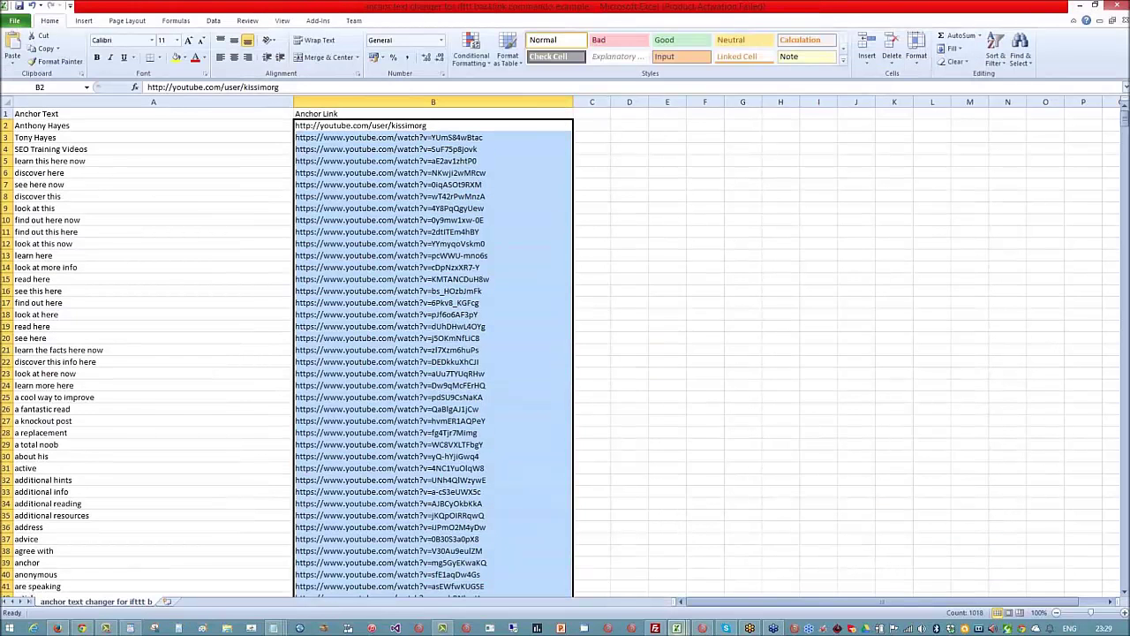
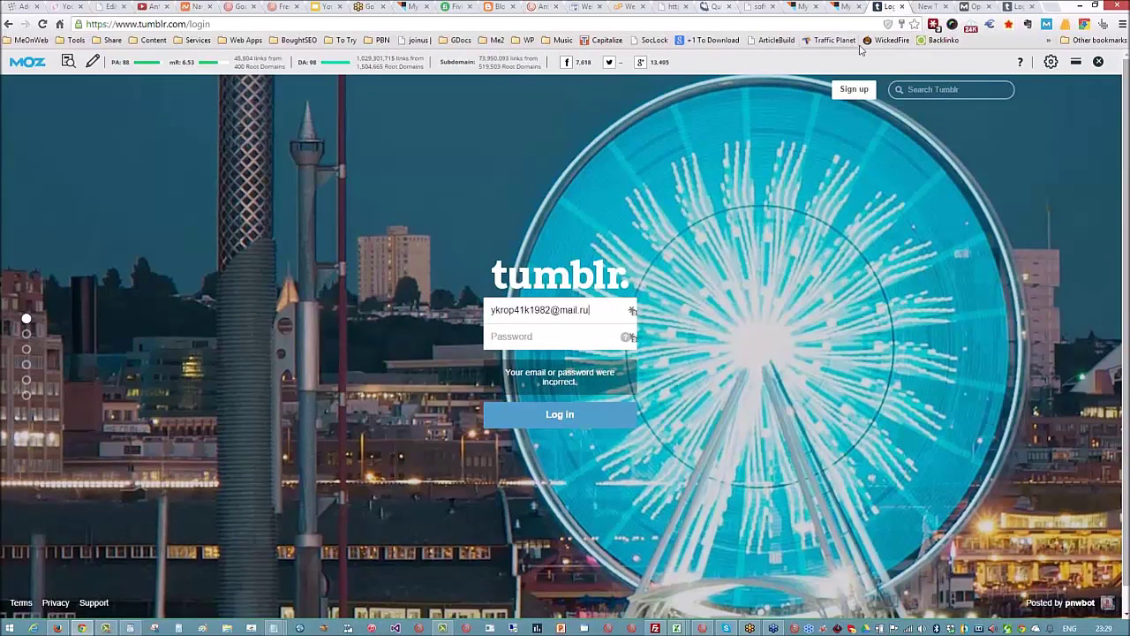
Load IFTTT's Channels page, then log in to Tumblr with the filled-in purchased account and allow IFTTT to access it
{"action": "left_click", "coordinate": [843, 7]}
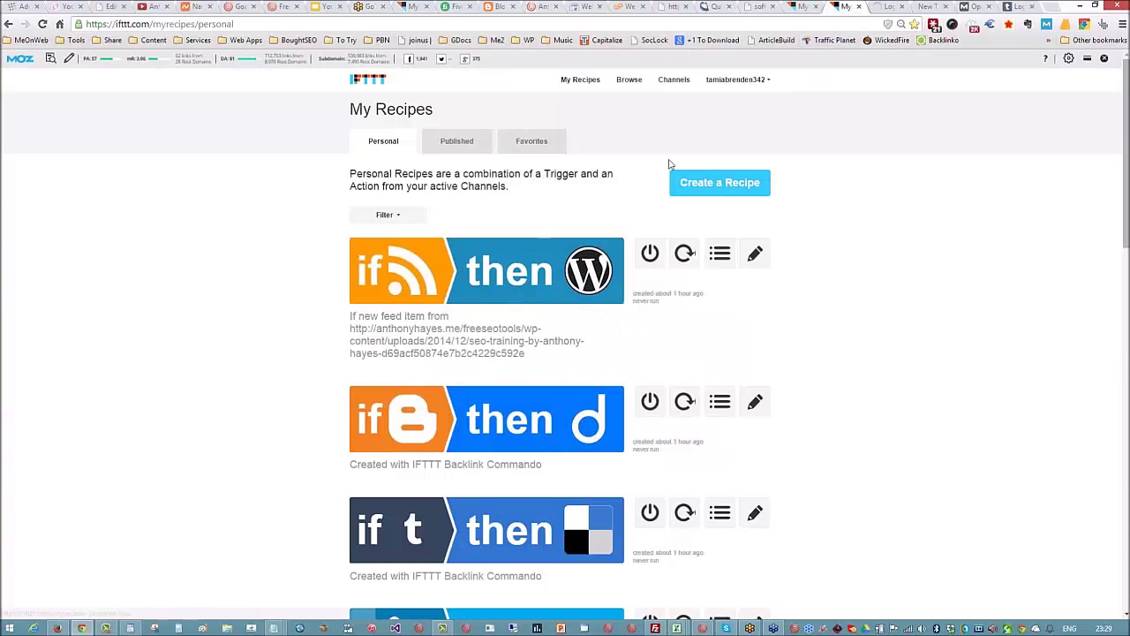
{"action": "left_click", "coordinate": [673, 80]}
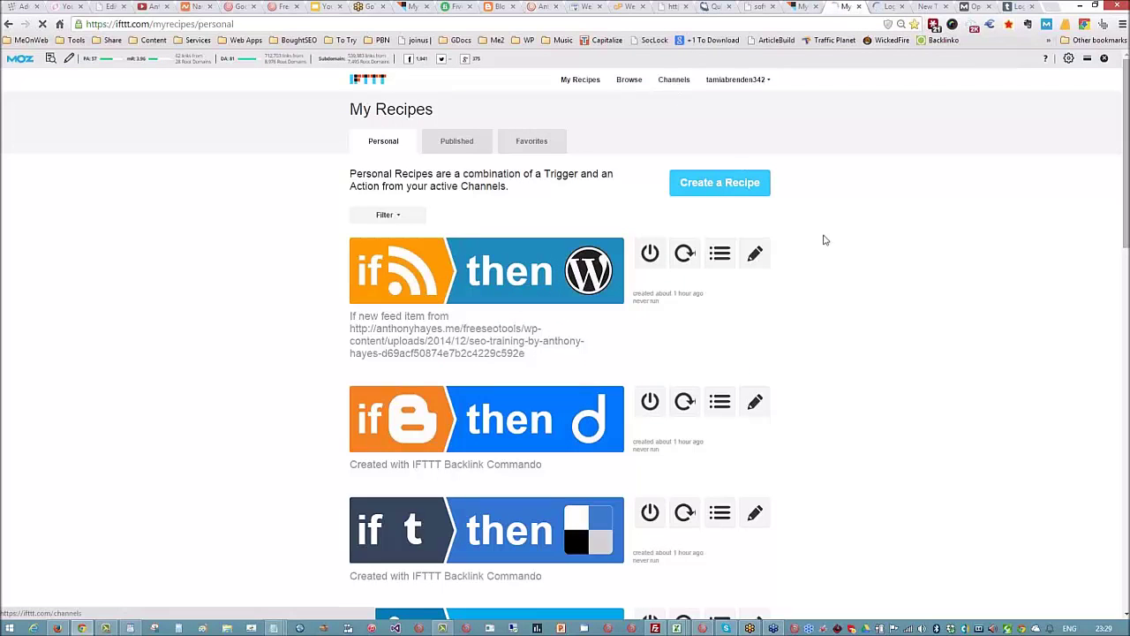
{"action": "left_click", "coordinate": [883, 7]}
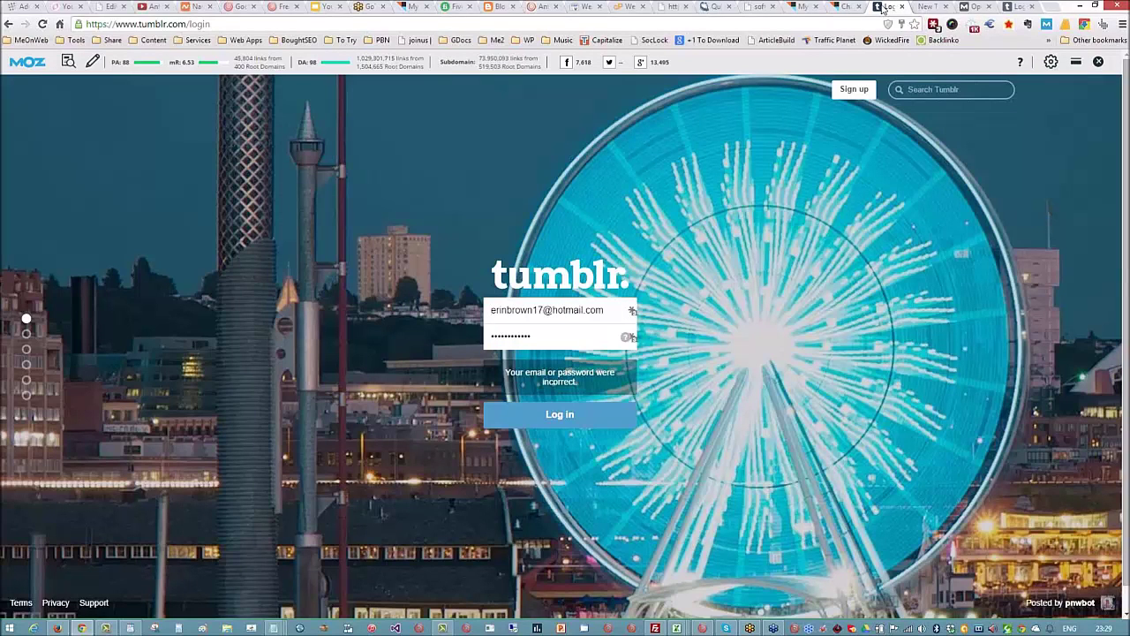
{"action": "left_click", "coordinate": [565, 415]}
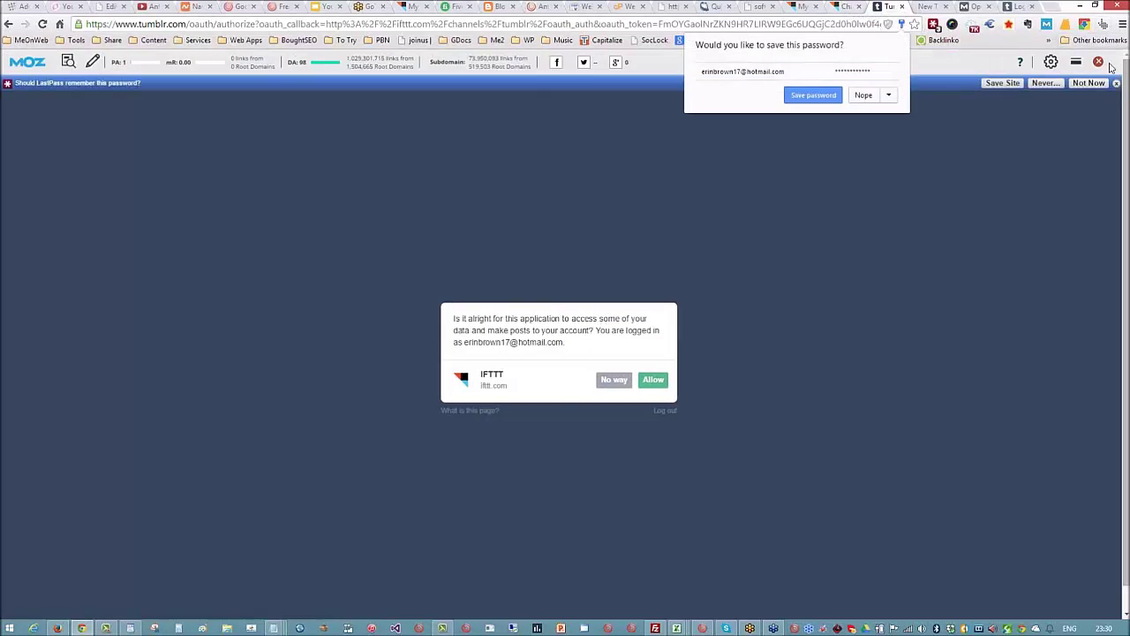
{"action": "left_click", "coordinate": [1098, 61]}
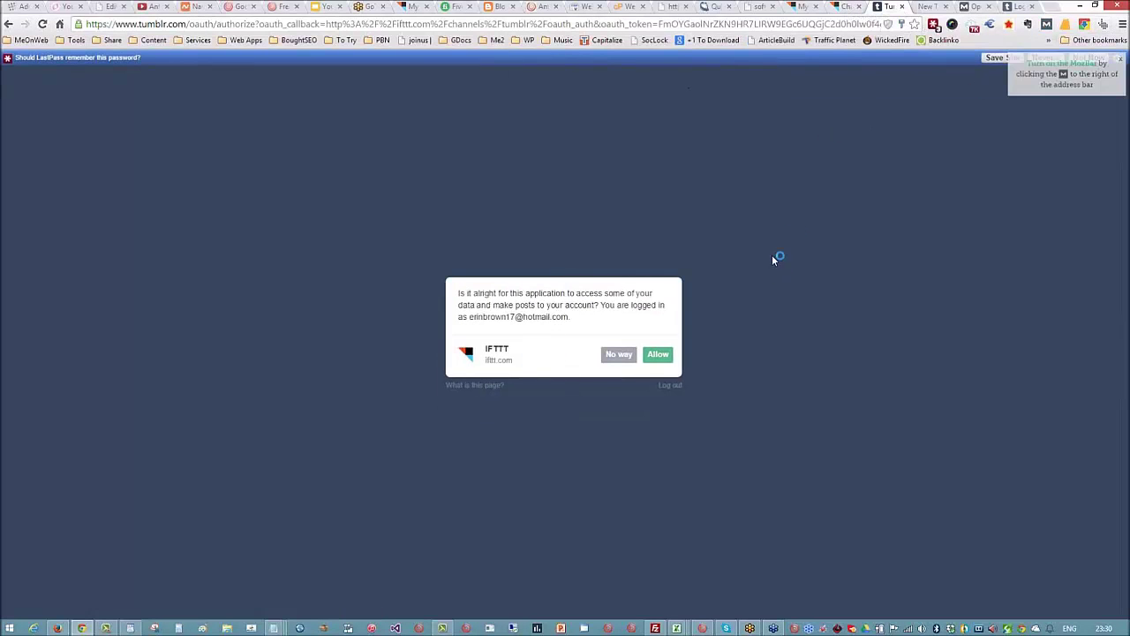
{"action": "left_click", "coordinate": [661, 358]}
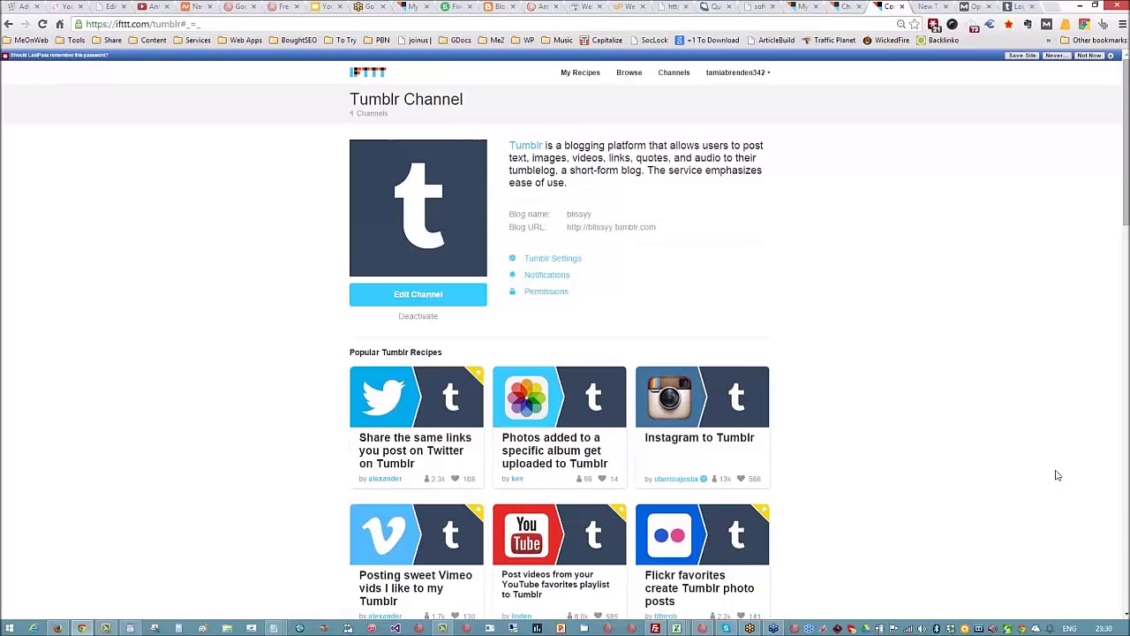
Close the leftover Tumblr login tab and return to IFTTT's Channels page
{"action": "left_click", "coordinate": [1015, 6]}
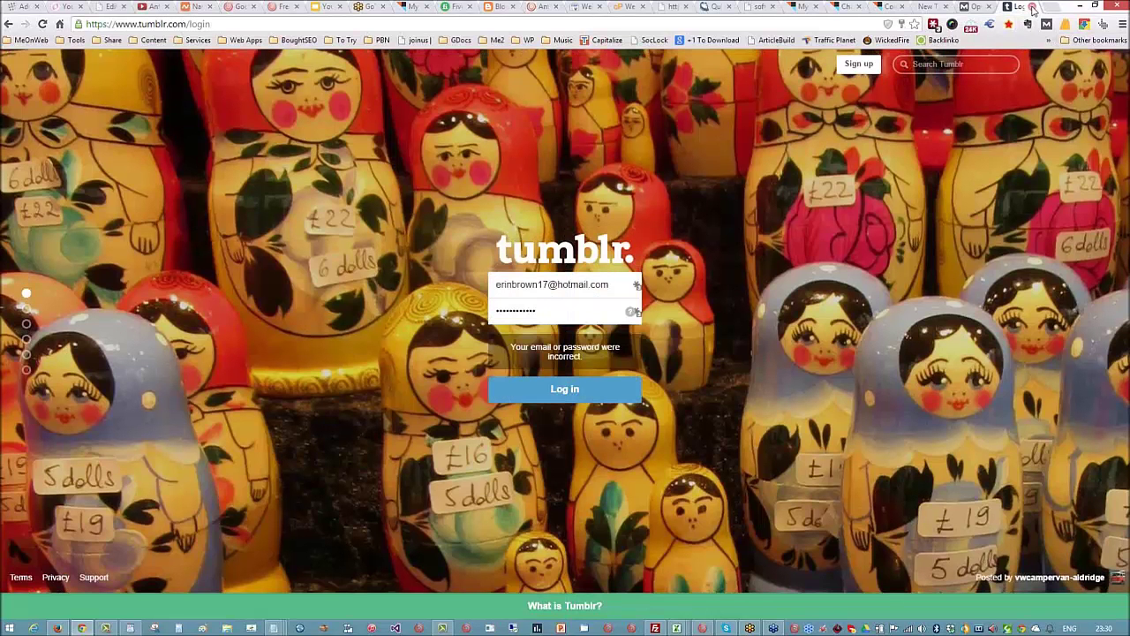
{"action": "left_click", "coordinate": [1031, 6]}
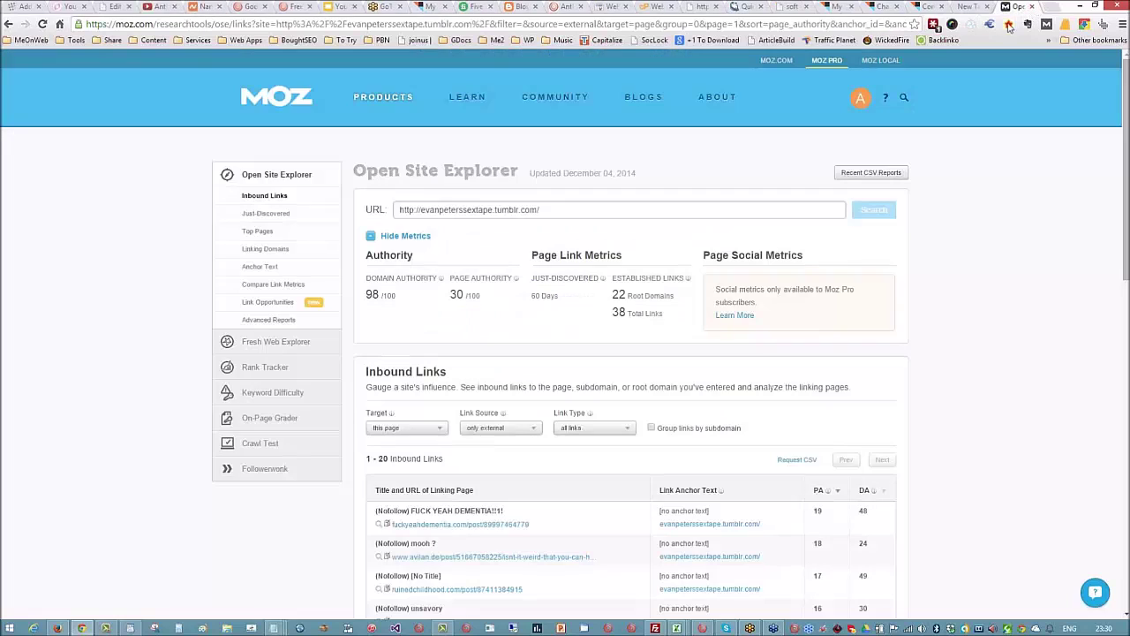
{"action": "left_click", "coordinate": [894, 8]}
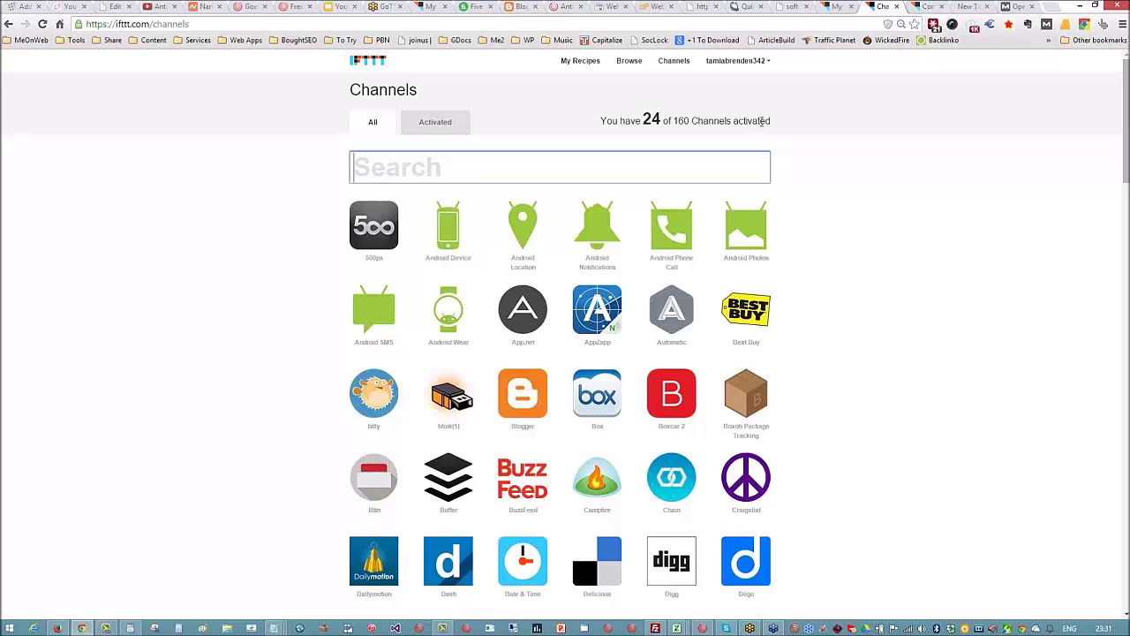
Switch to the YouTube Link Networks presentation and show the Google Plus Linkwheels slide
{"action": "left_click", "coordinate": [340, 7]}
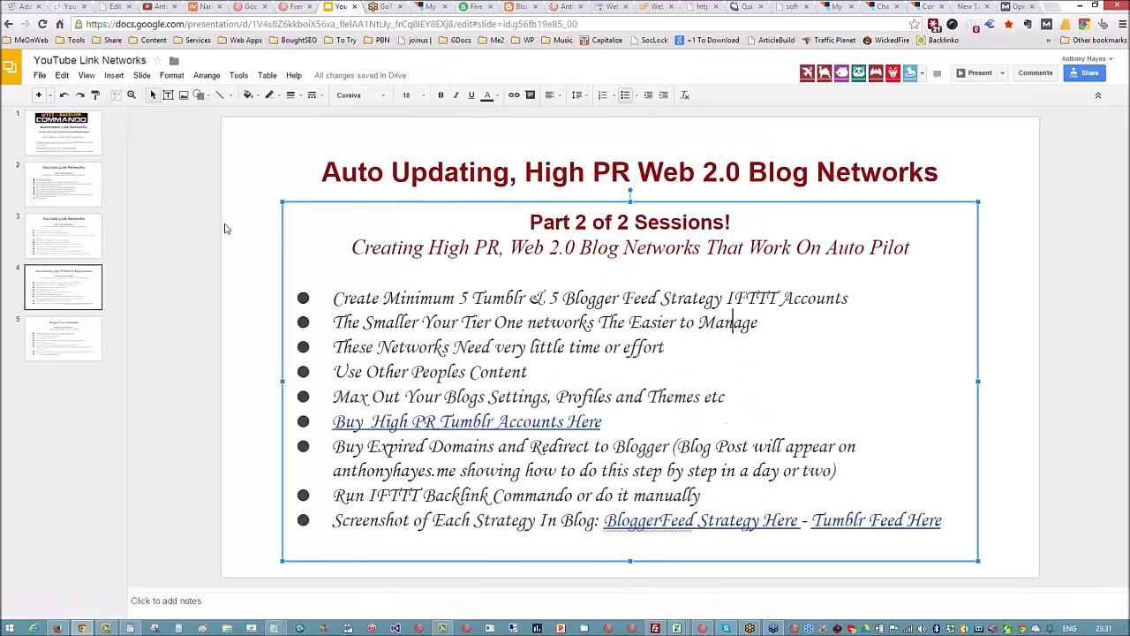
{"action": "left_click", "coordinate": [55, 340]}
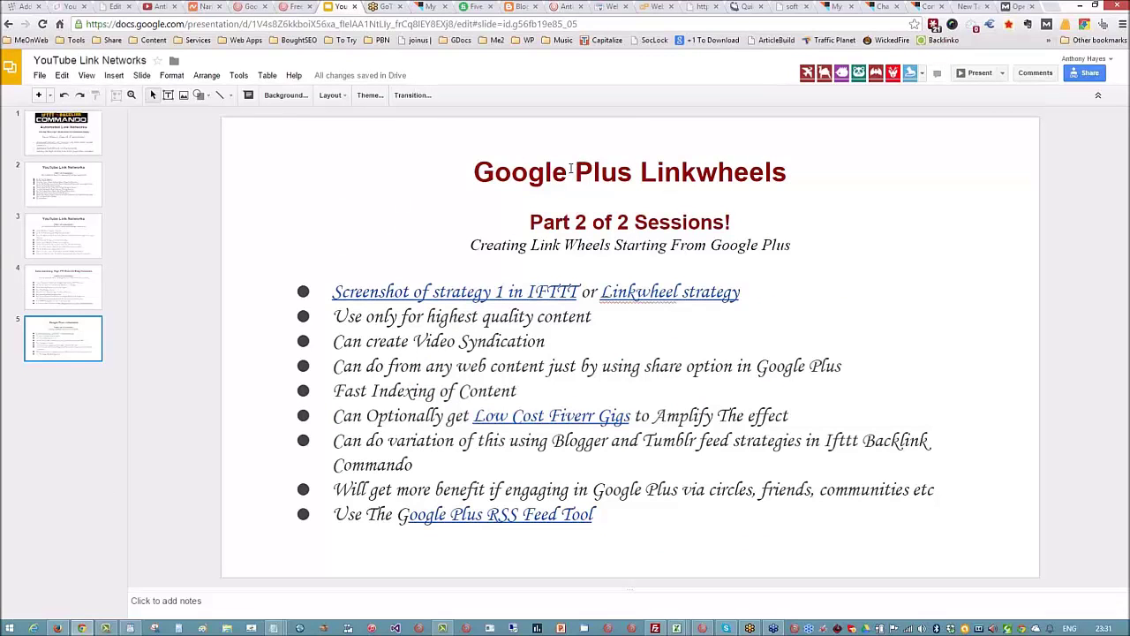
{"action": "left_click_drag", "start_coordinate": [570, 168], "coordinate": [786, 172]}
{"action": "left_click", "coordinate": [978, 259]}
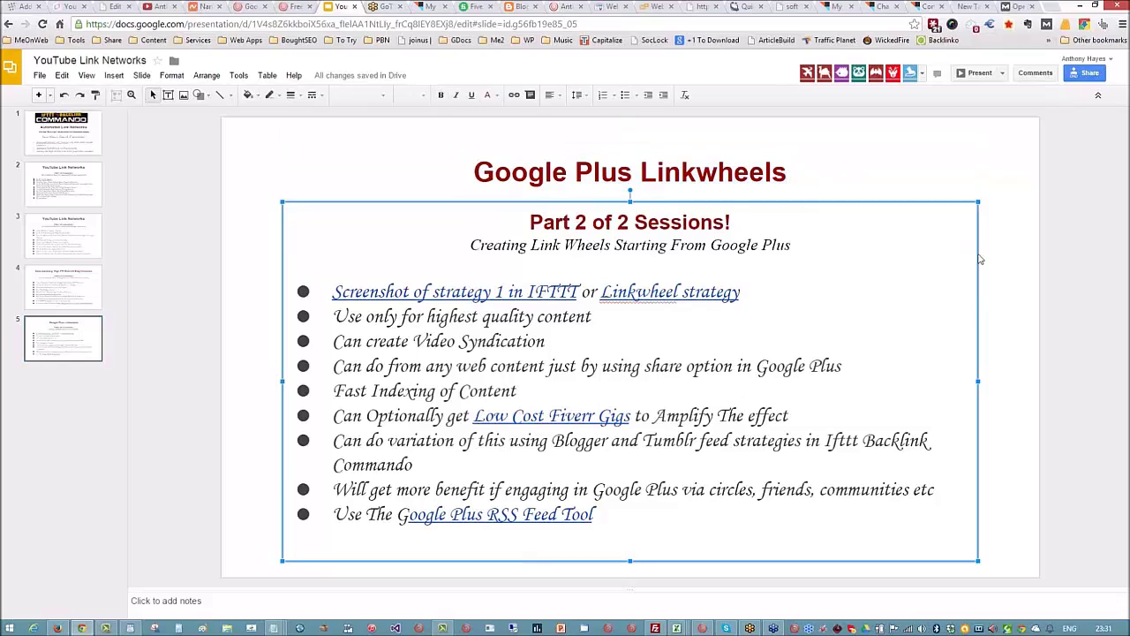
{"action": "left_click", "coordinate": [1052, 282]}
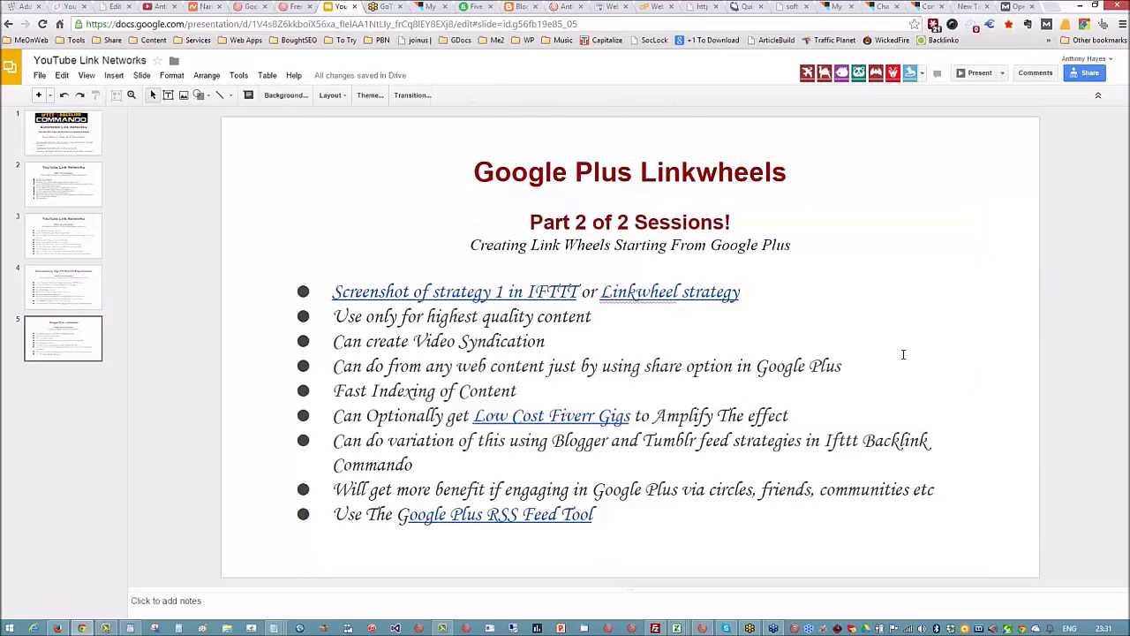
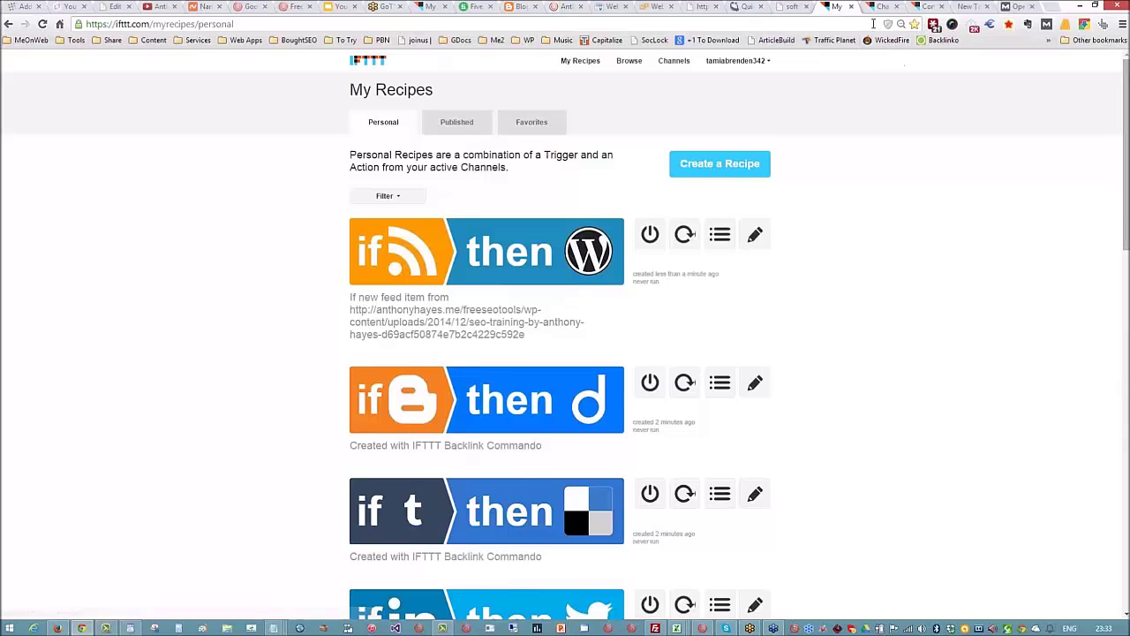
Return to IFTTT's Tumblr channel page, open My Recipes and look through the personal recipes
{"action": "left_click", "coordinate": [879, 6]}
{"action": "left_click", "coordinate": [929, 6]}
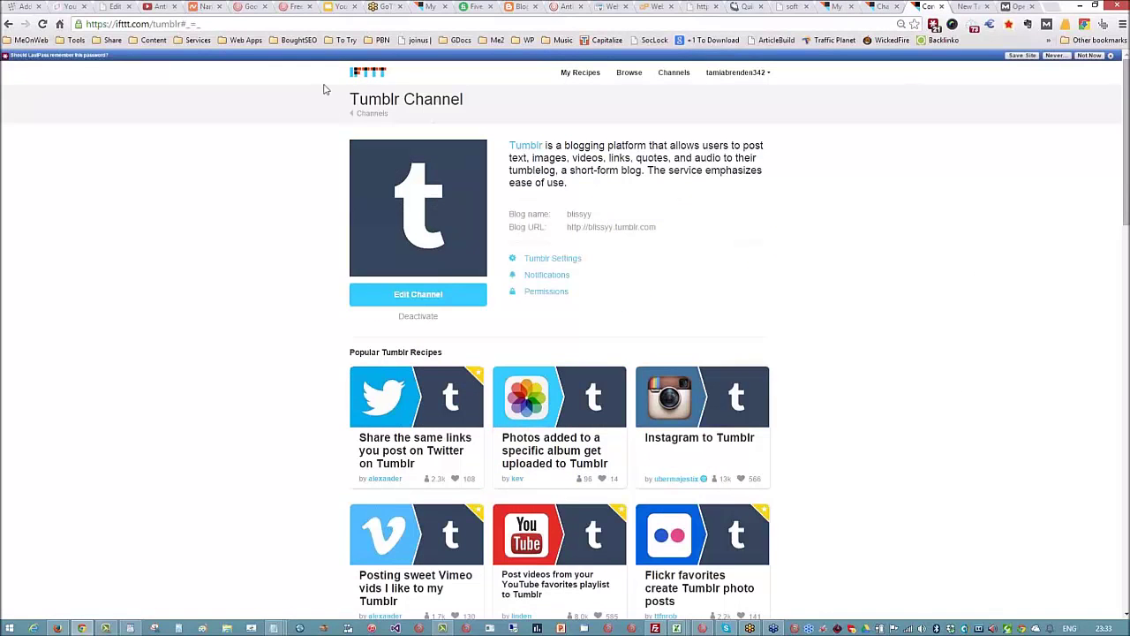
{"action": "left_click", "coordinate": [575, 75]}
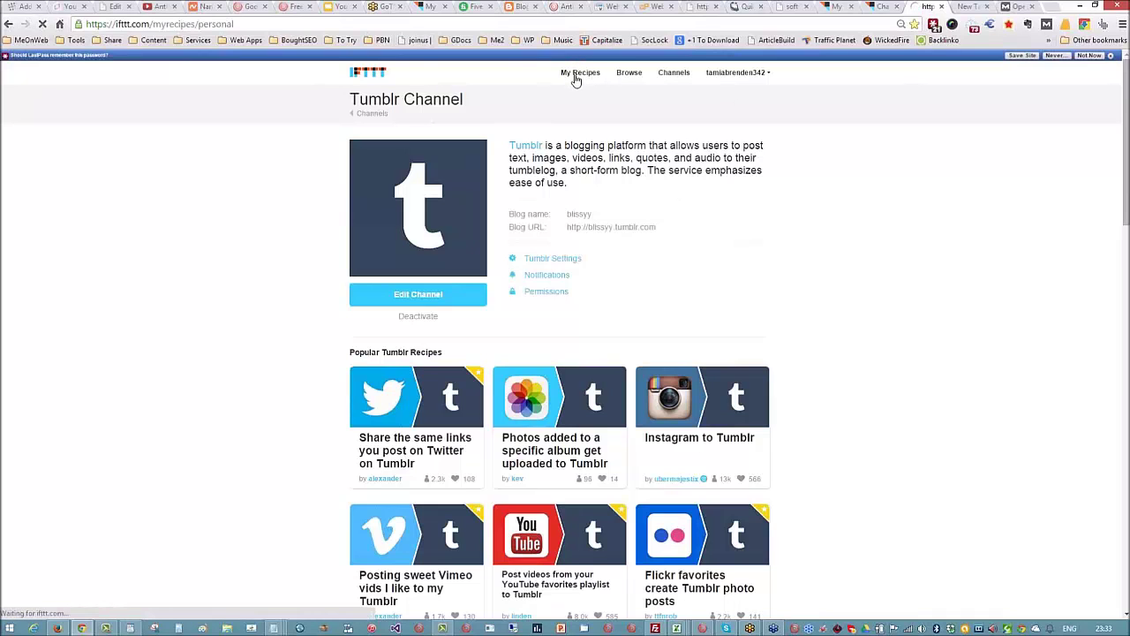
{"action": "scroll", "coordinate": [648, 299], "scroll_direction": "down", "scroll_amount": 3}
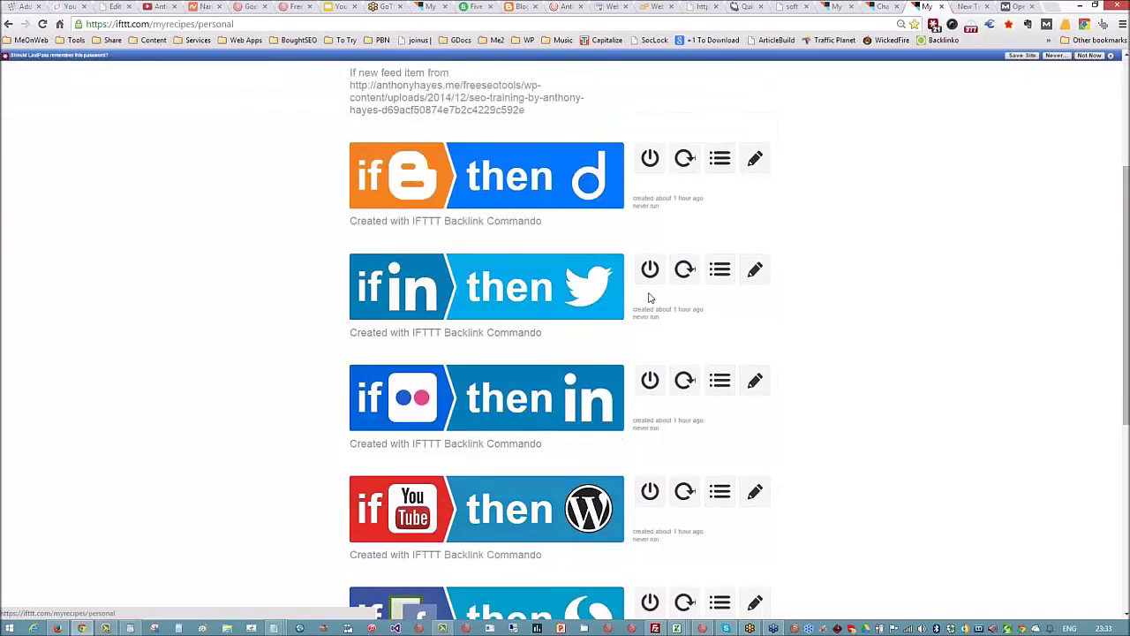
{"action": "scroll", "coordinate": [649, 298], "scroll_direction": "down", "scroll_amount": 5}
{"action": "scroll", "coordinate": [644, 295], "scroll_direction": "up", "scroll_amount": 8}
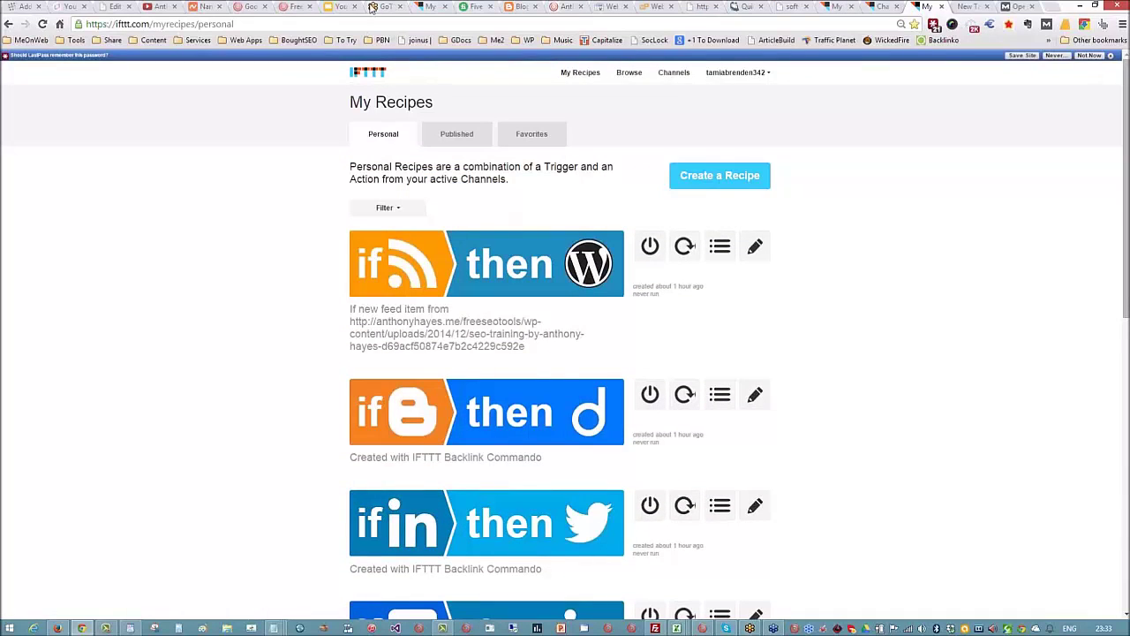
Open the linked screenshot of strategy 1 in IFTTT from the Google Plus Linkwheels slide and examine its recipes
{"action": "left_click", "coordinate": [342, 7]}
{"action": "left_click", "coordinate": [552, 295]}
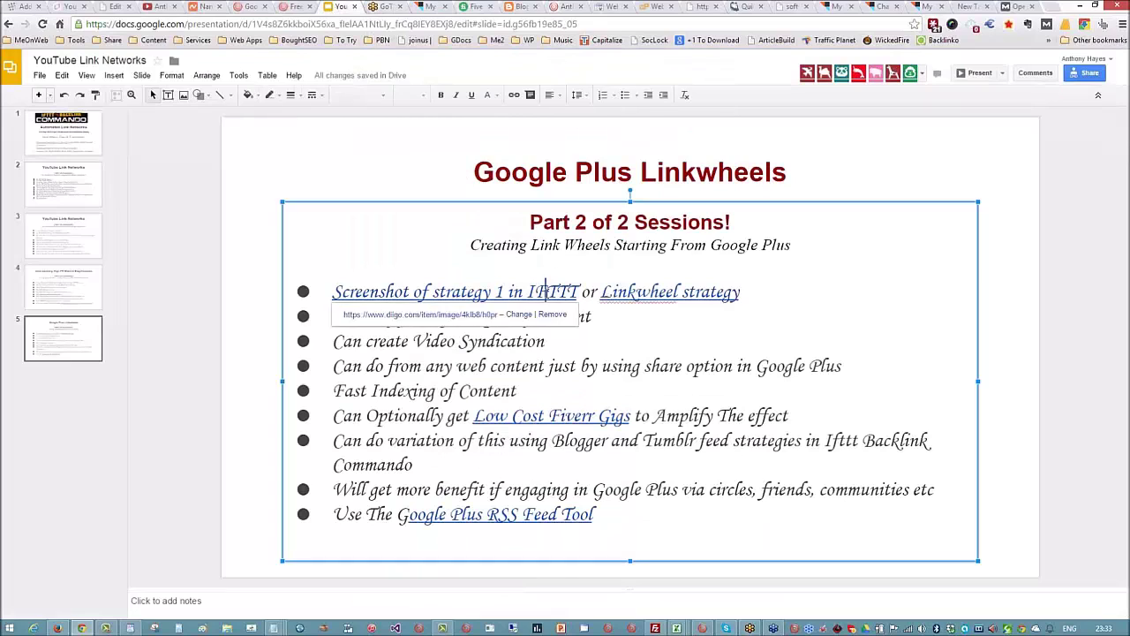
{"action": "left_click", "coordinate": [454, 321]}
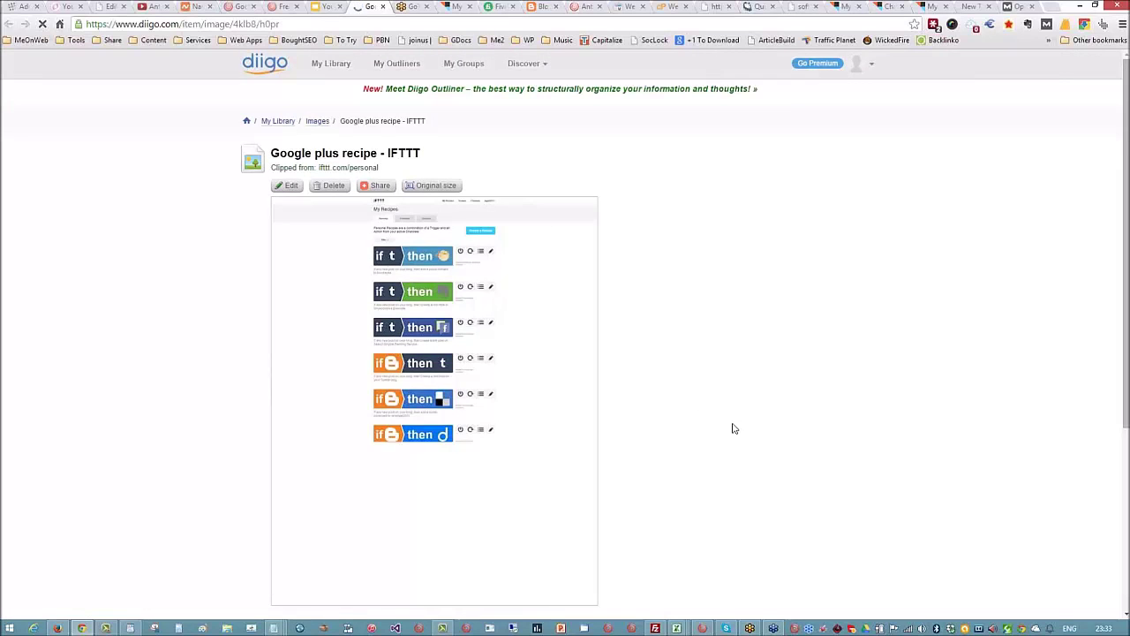
{"action": "scroll", "coordinate": [733, 428], "scroll_direction": "down", "scroll_amount": 1}
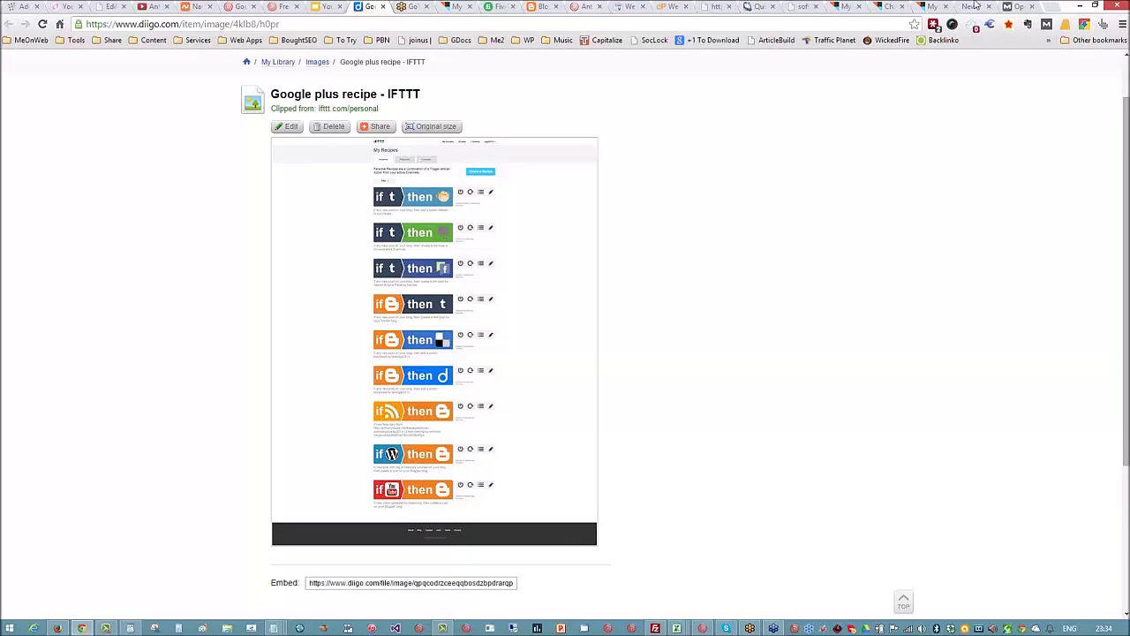
Start creating a new recipe from My Recipes in IFTTT and choose Feed as its trigger channel
{"action": "left_click", "coordinate": [889, 7]}
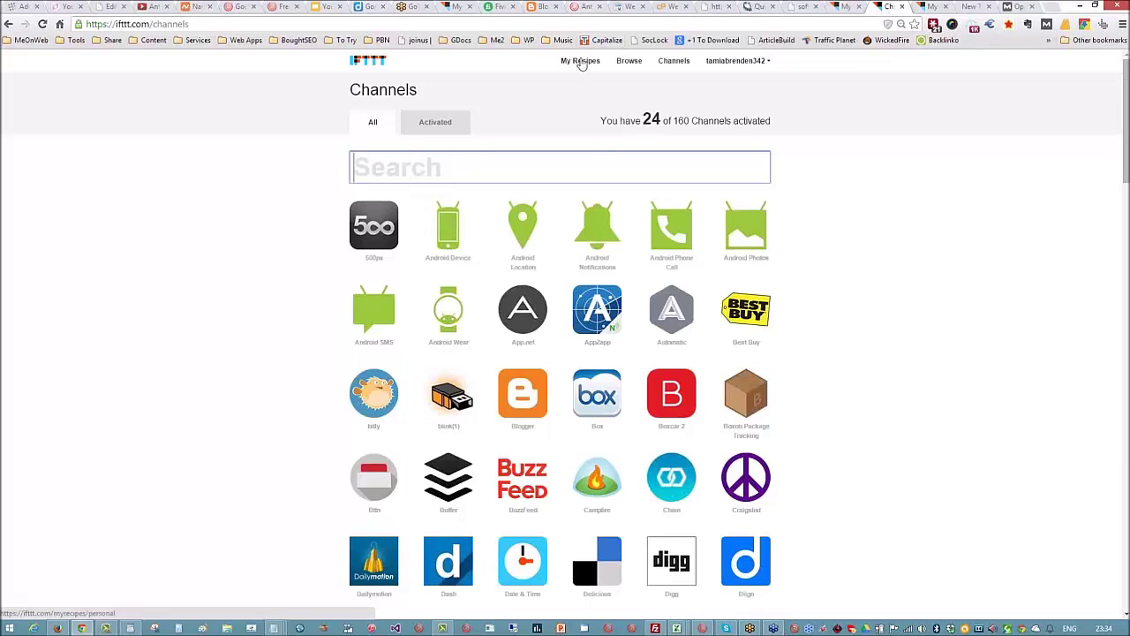
{"action": "left_click", "coordinate": [580, 61]}
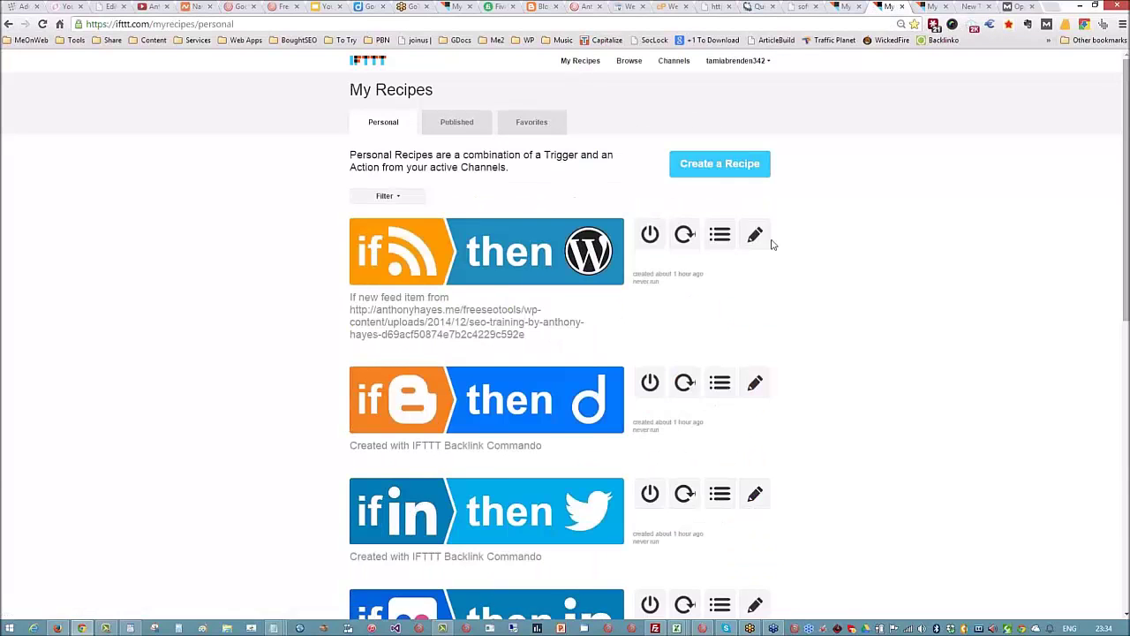
{"action": "left_click", "coordinate": [719, 163]}
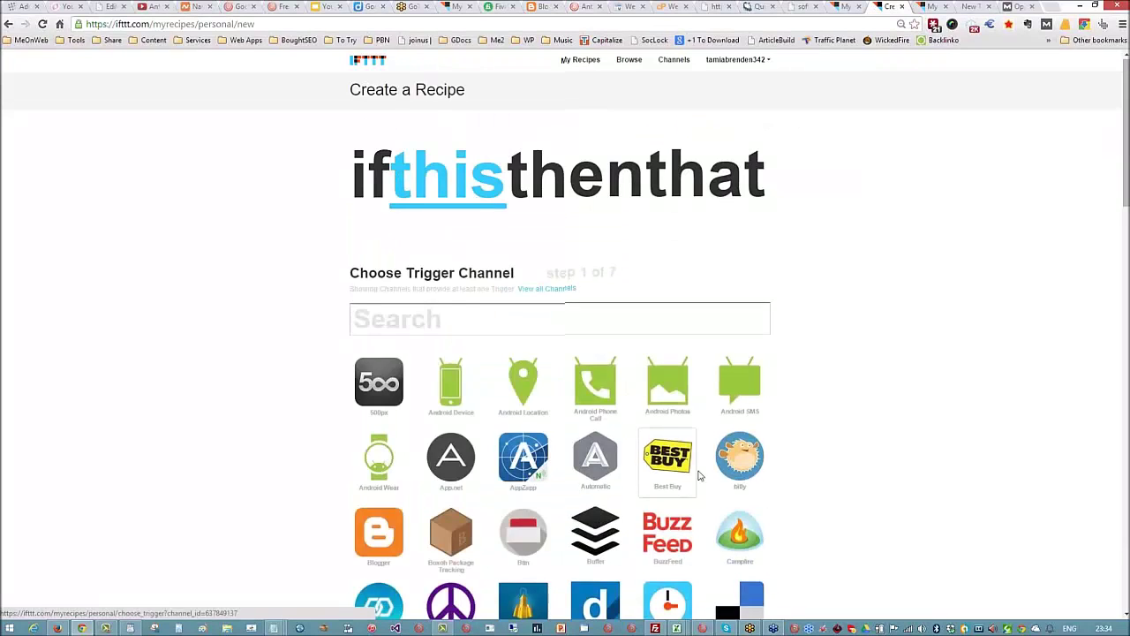
{"action": "scroll", "coordinate": [769, 512], "scroll_direction": "down", "scroll_amount": 4}
{"action": "scroll", "coordinate": [734, 287], "scroll_direction": "down", "scroll_amount": 2}
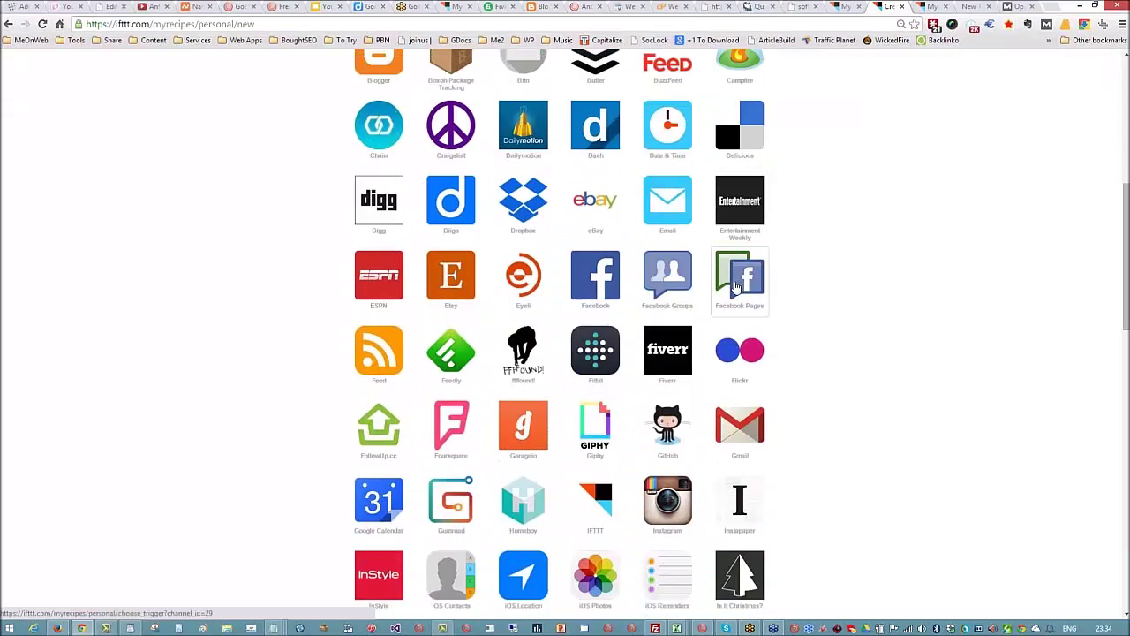
{"action": "scroll", "coordinate": [734, 287], "scroll_direction": "down", "scroll_amount": 1}
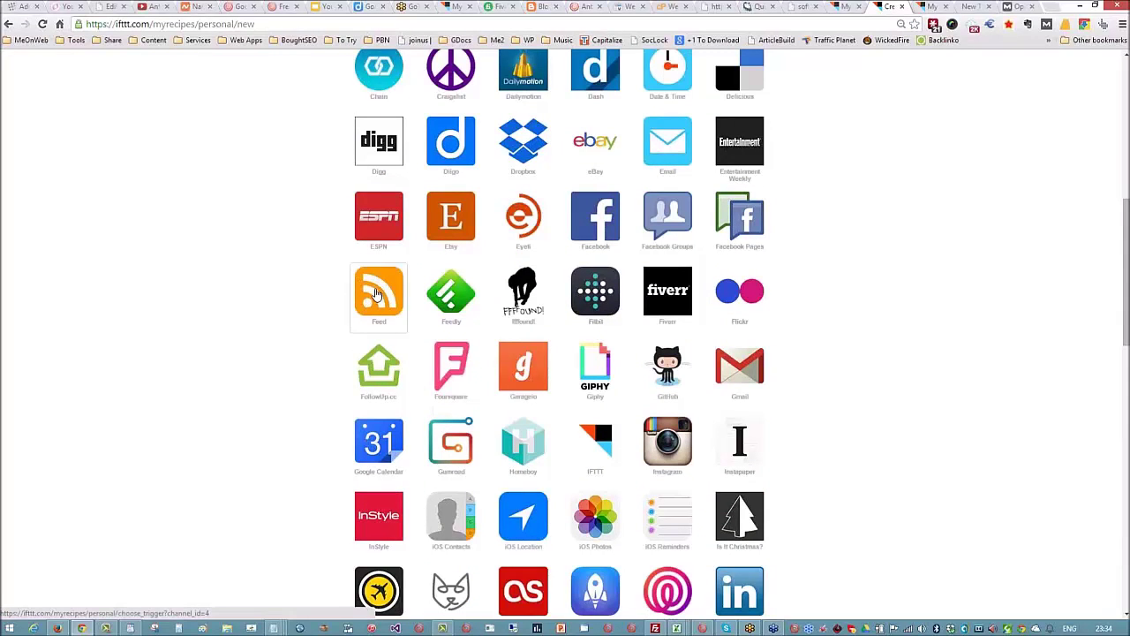
{"action": "left_click", "coordinate": [378, 294]}
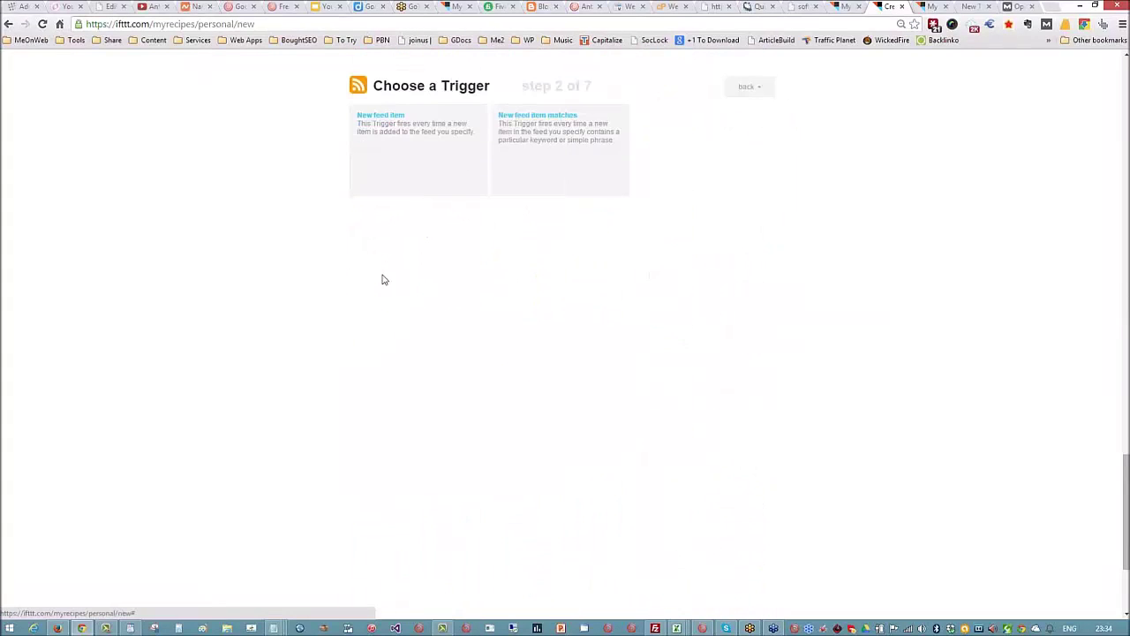
Choose New feed item as the recipe's trigger, ready for its Feed URL, and switch to the Google Plus RSS Tool page
{"action": "left_click", "coordinate": [392, 119]}
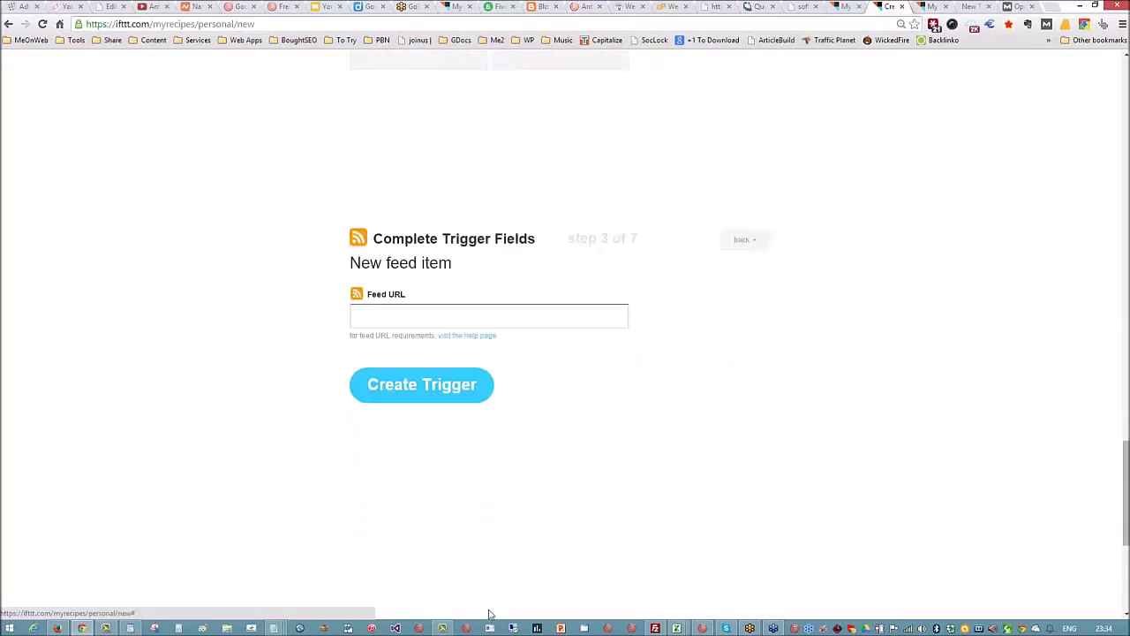
{"action": "left_click", "coordinate": [442, 170]}
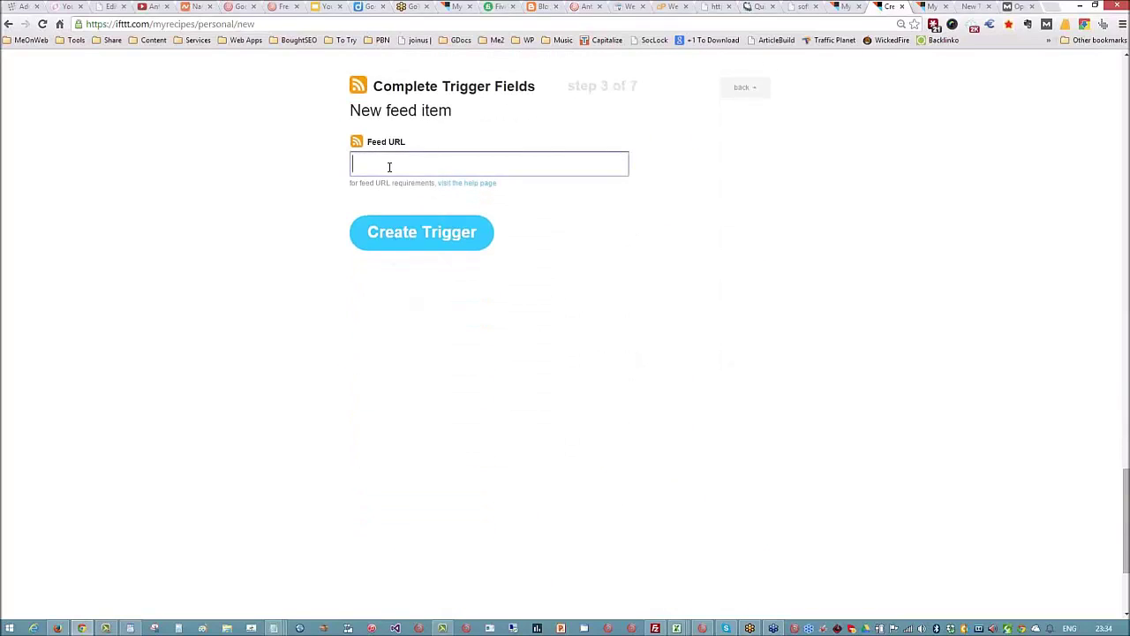
{"action": "left_click", "coordinate": [237, 7]}
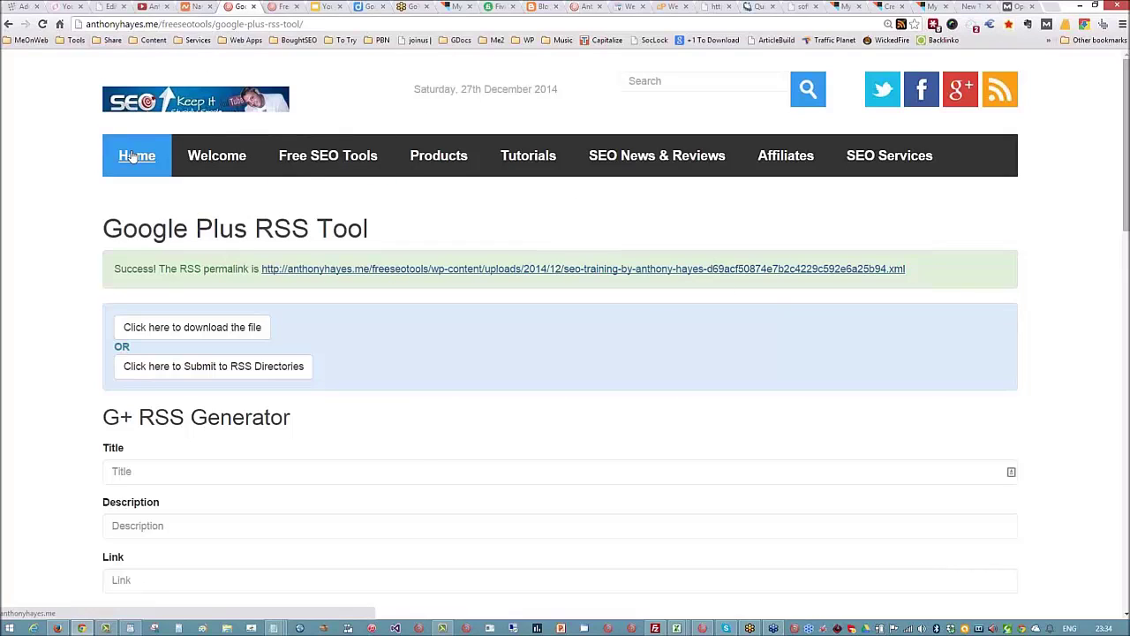
Go through the G+ RSS Generator form's Title, Description, Link and G+ ID fields
{"action": "mouse_move", "coordinate": [314, 174]}
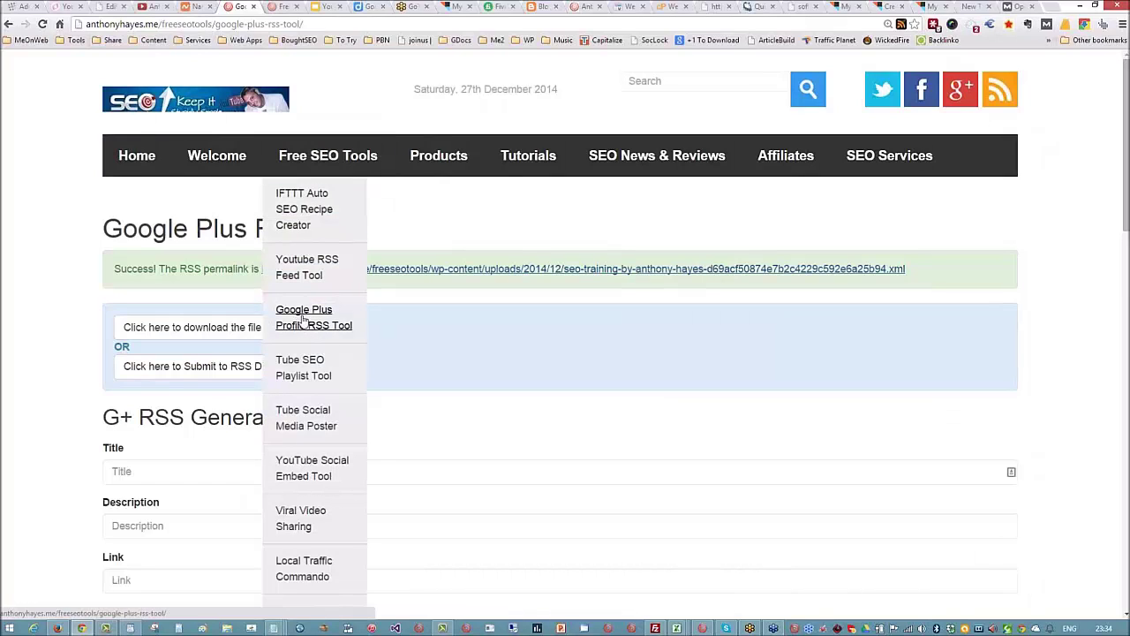
{"action": "left_click", "coordinate": [202, 471]}
{"action": "left_click", "coordinate": [198, 524]}
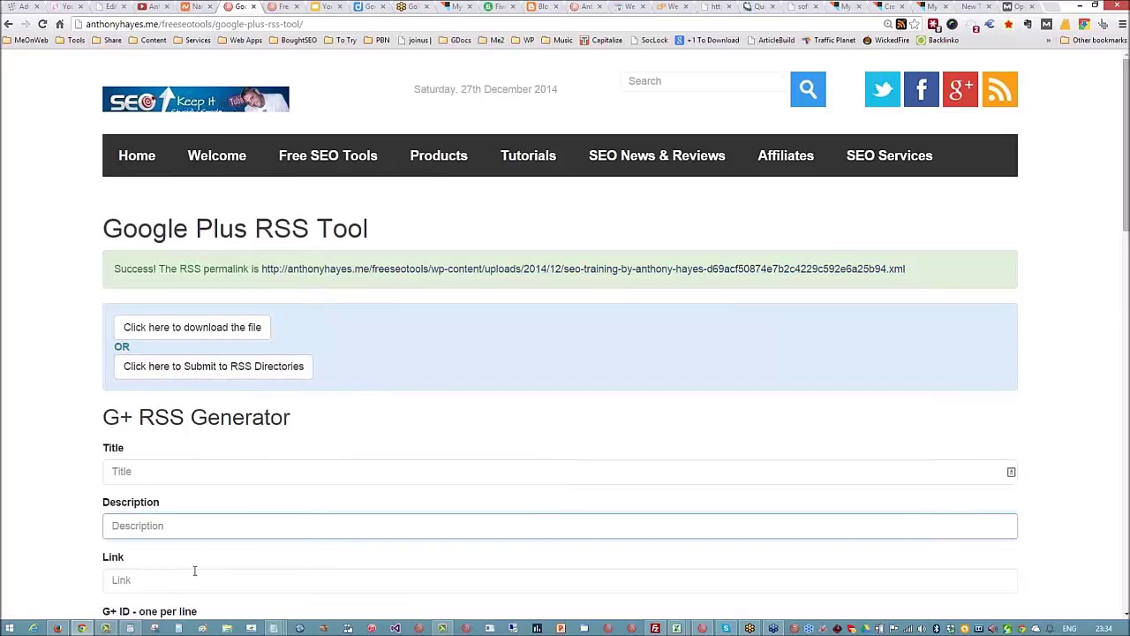
{"action": "left_click", "coordinate": [196, 573]}
{"action": "scroll", "coordinate": [254, 589], "scroll_direction": "down", "scroll_amount": 1}
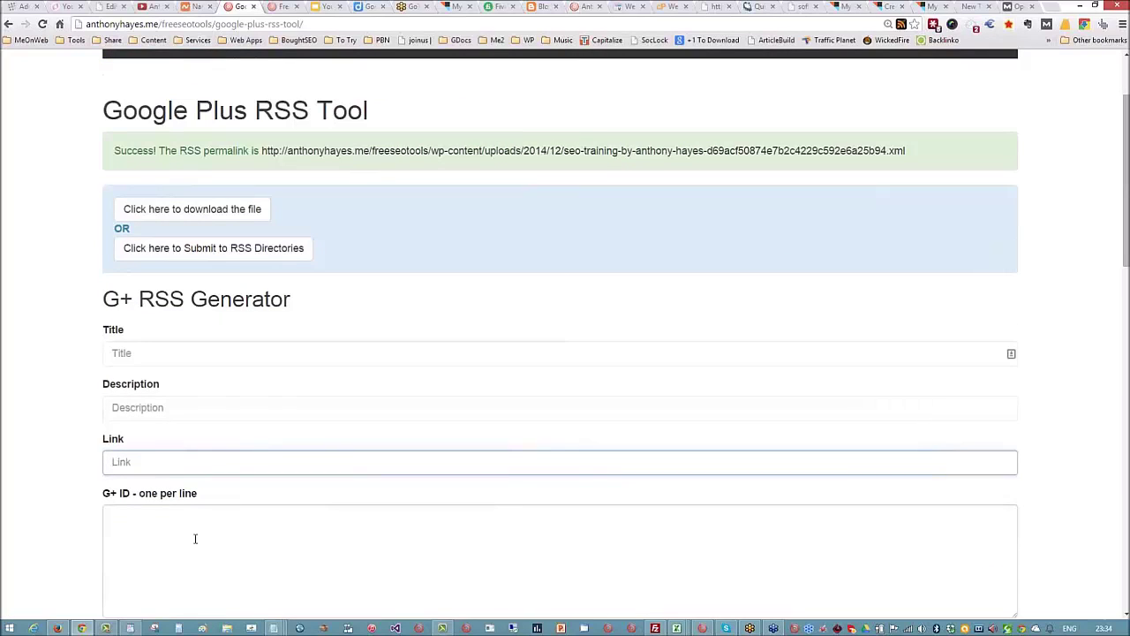
{"action": "left_click", "coordinate": [166, 513]}
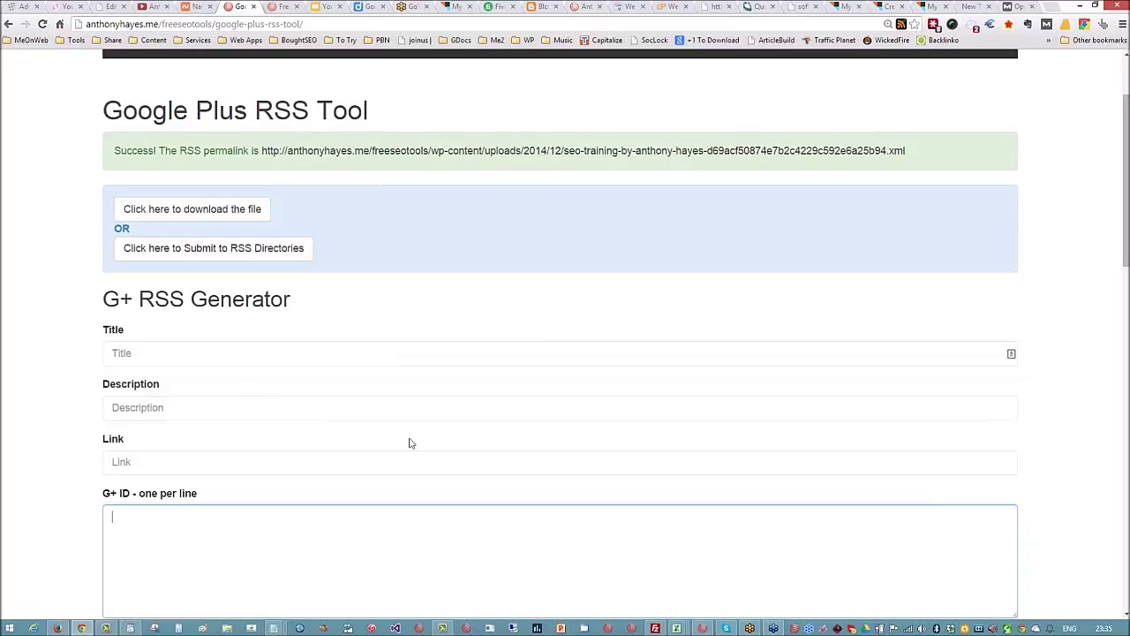
Open the Google+ profile page and highlight the profile ID in its web address
{"action": "left_click", "coordinate": [1053, 9]}
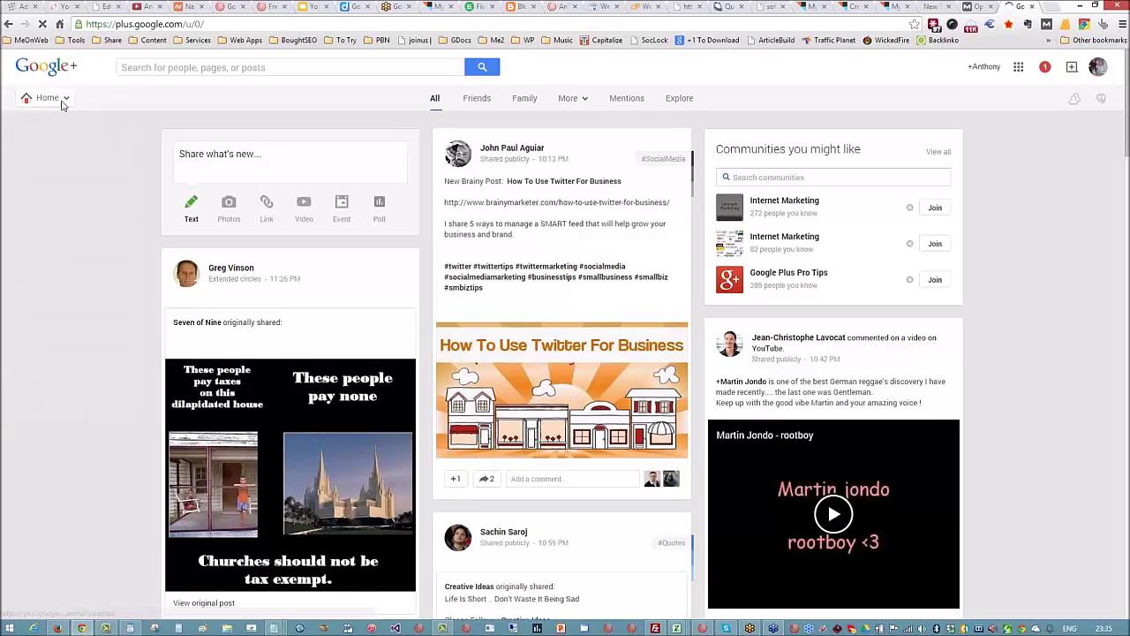
{"action": "mouse_move", "coordinate": [62, 104]}
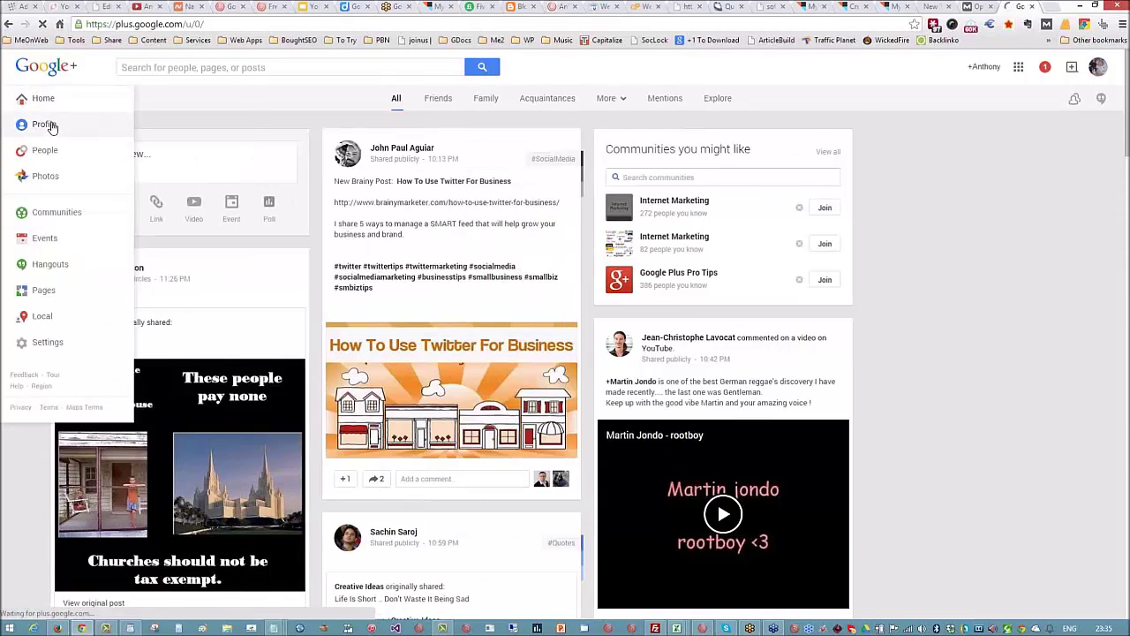
{"action": "left_click", "coordinate": [52, 125]}
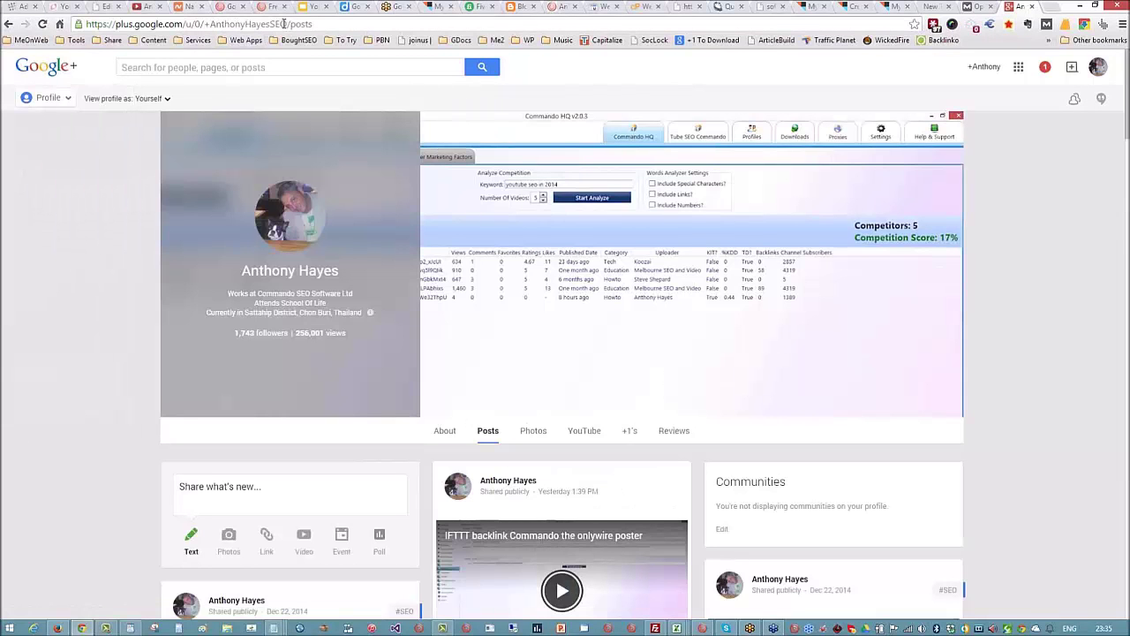
{"action": "left_click_drag", "start_coordinate": [204, 24], "coordinate": [288, 24]}
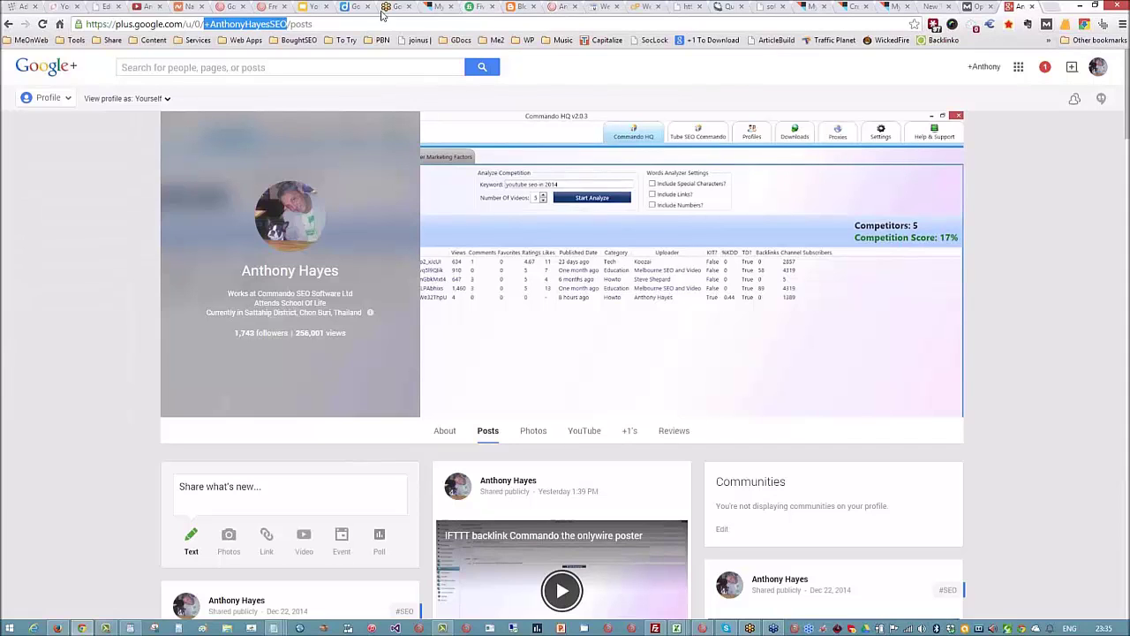
Submit the G+ RSS Generator form in the Google Plus RSS Tool and copy the address of the RSS permalink
{"action": "left_click", "coordinate": [227, 7]}
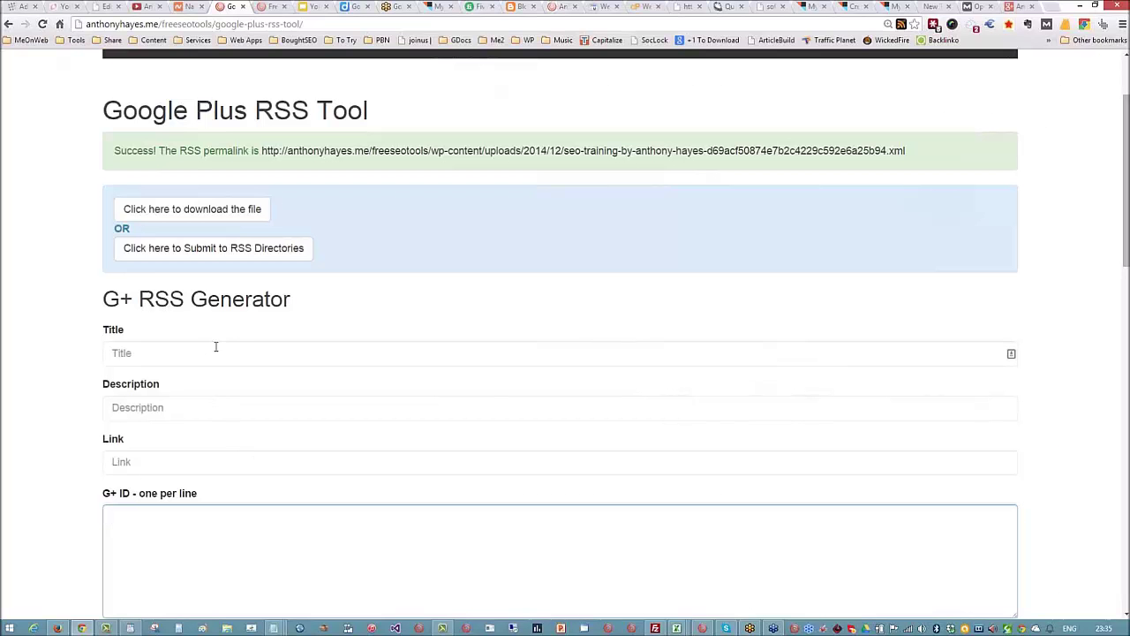
{"action": "scroll", "coordinate": [247, 513], "scroll_direction": "down", "scroll_amount": 3}
{"action": "left_click", "coordinate": [130, 406]}
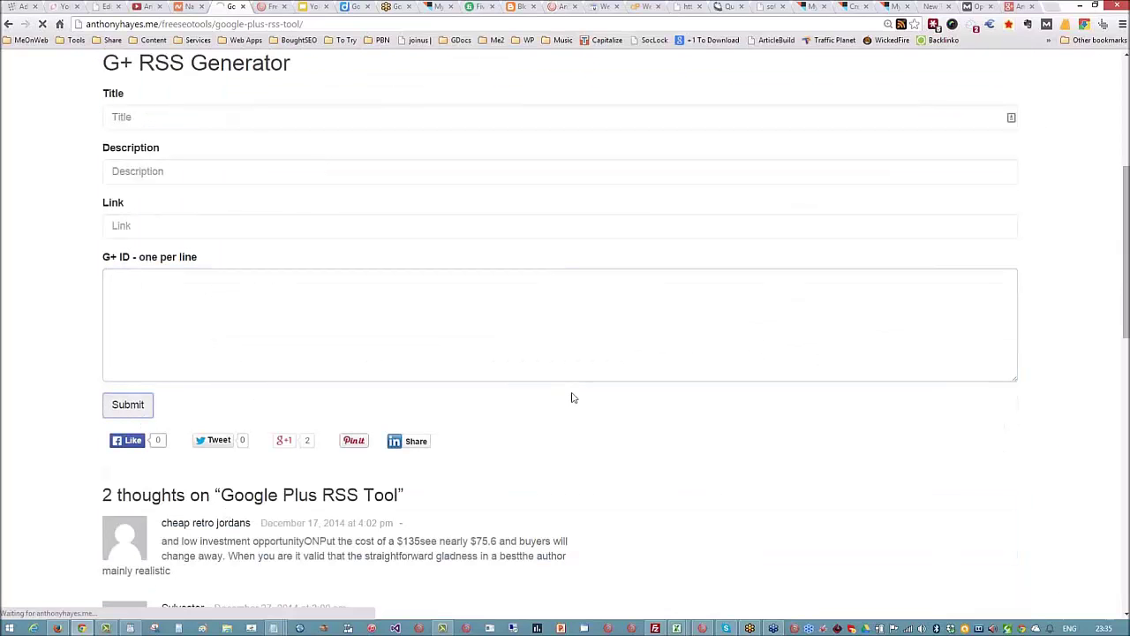
{"action": "right_click", "coordinate": [421, 271]}
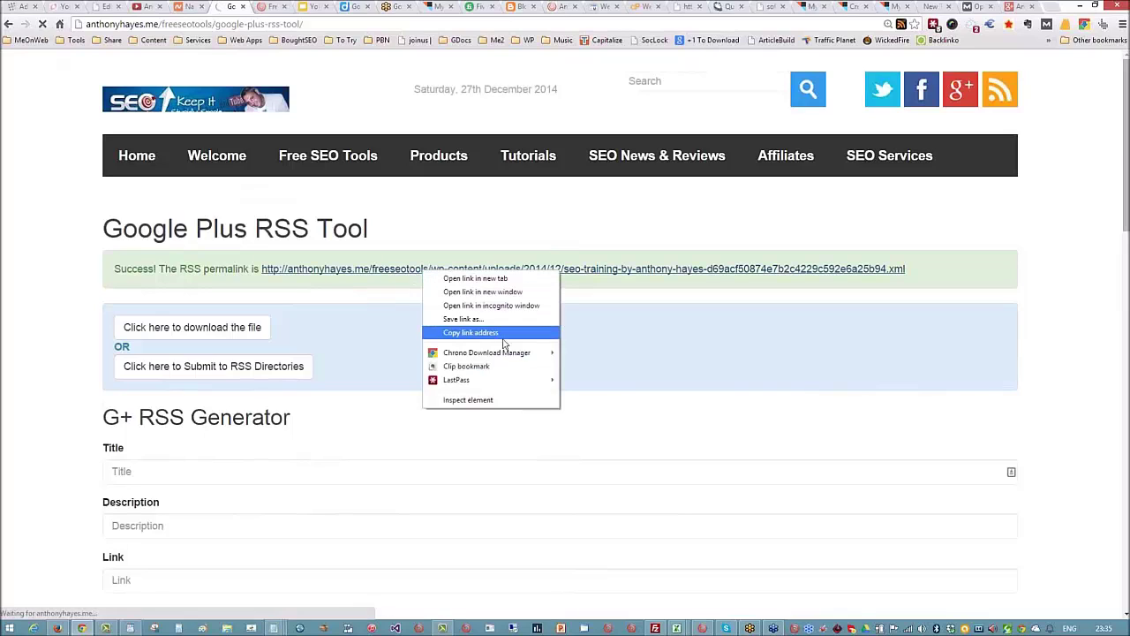
{"action": "left_click", "coordinate": [503, 338]}
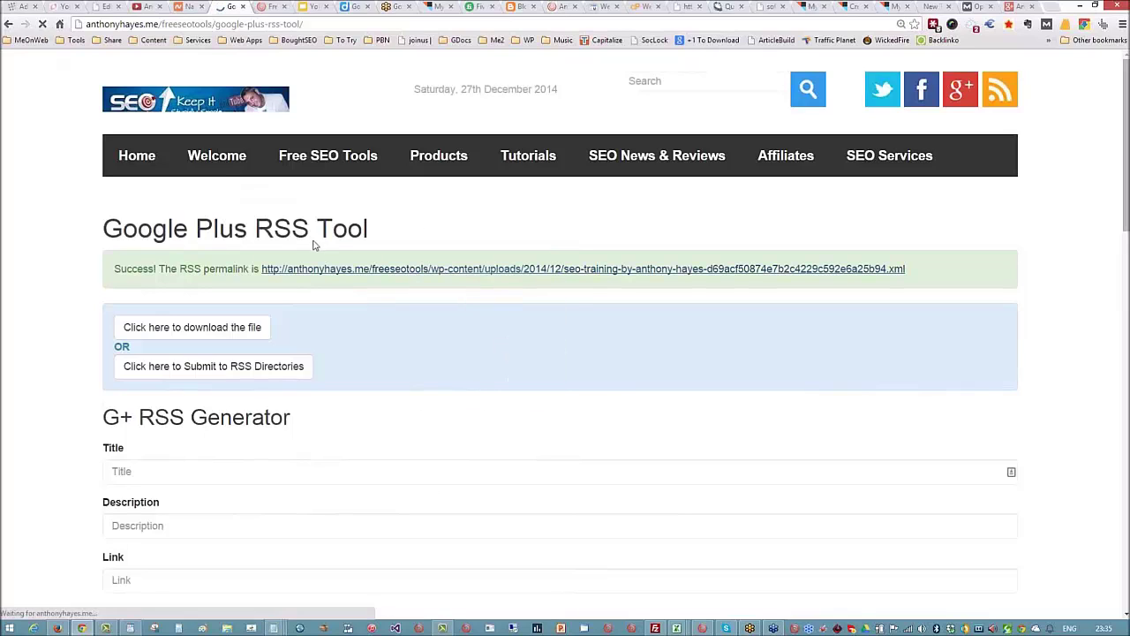
Return to the new IFTTT recipe and paste the copied RSS permalink as the Feed URL of the New feed item trigger
{"action": "left_click", "coordinate": [314, 6]}
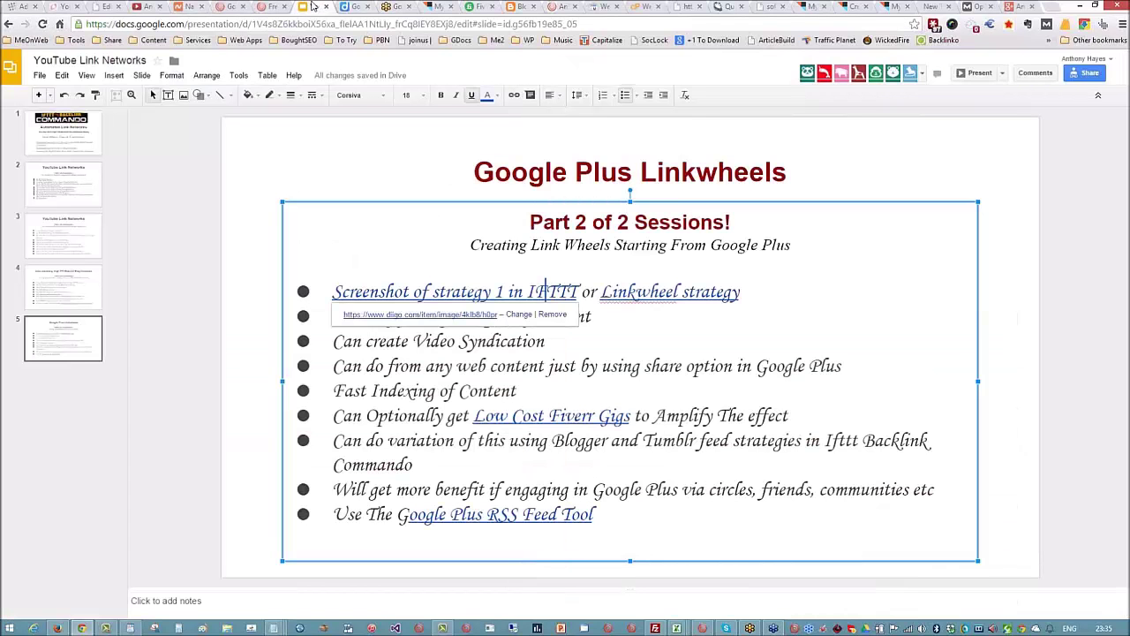
{"action": "left_click", "coordinate": [894, 7]}
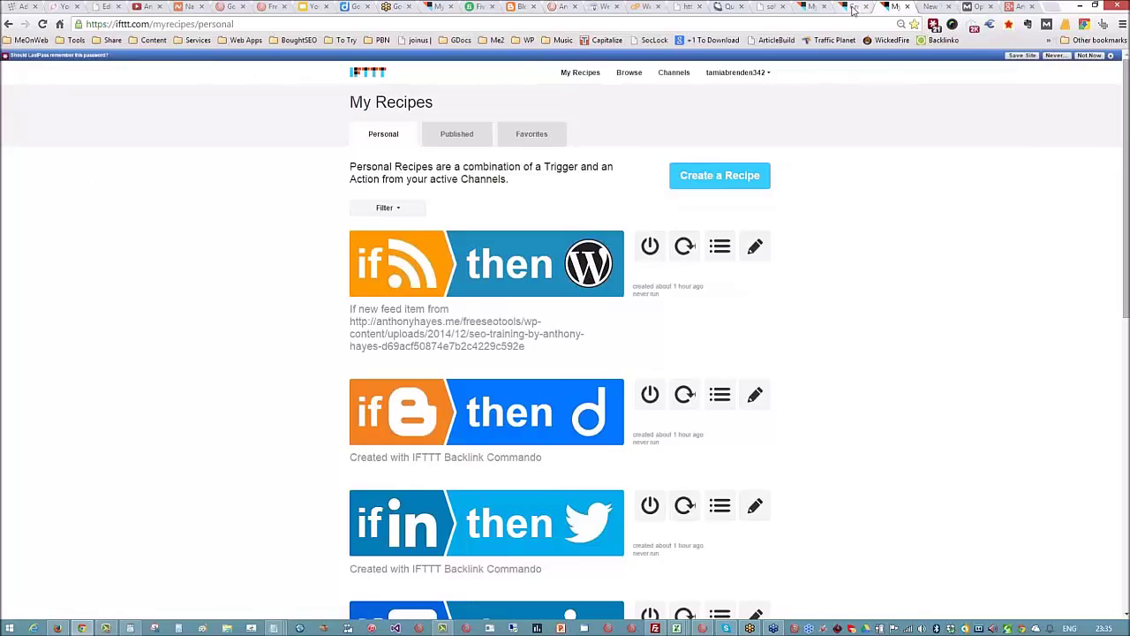
{"action": "left_click", "coordinate": [857, 7]}
{"action": "right_click", "coordinate": [458, 167]}
{"action": "left_click", "coordinate": [525, 234]}
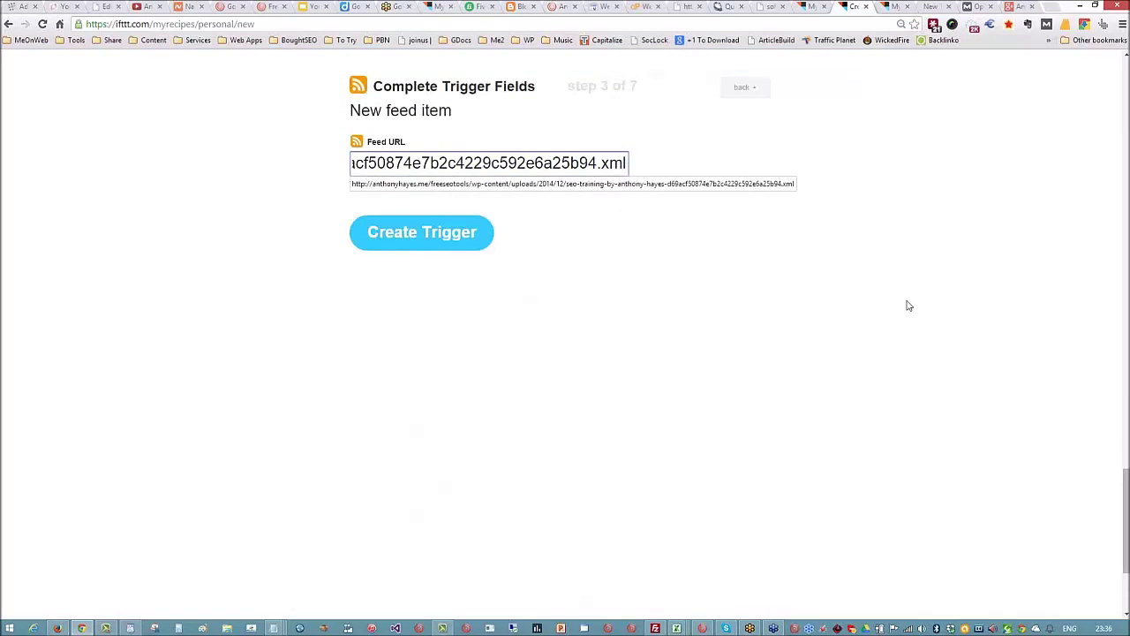
{"action": "left_click", "coordinate": [935, 305]}
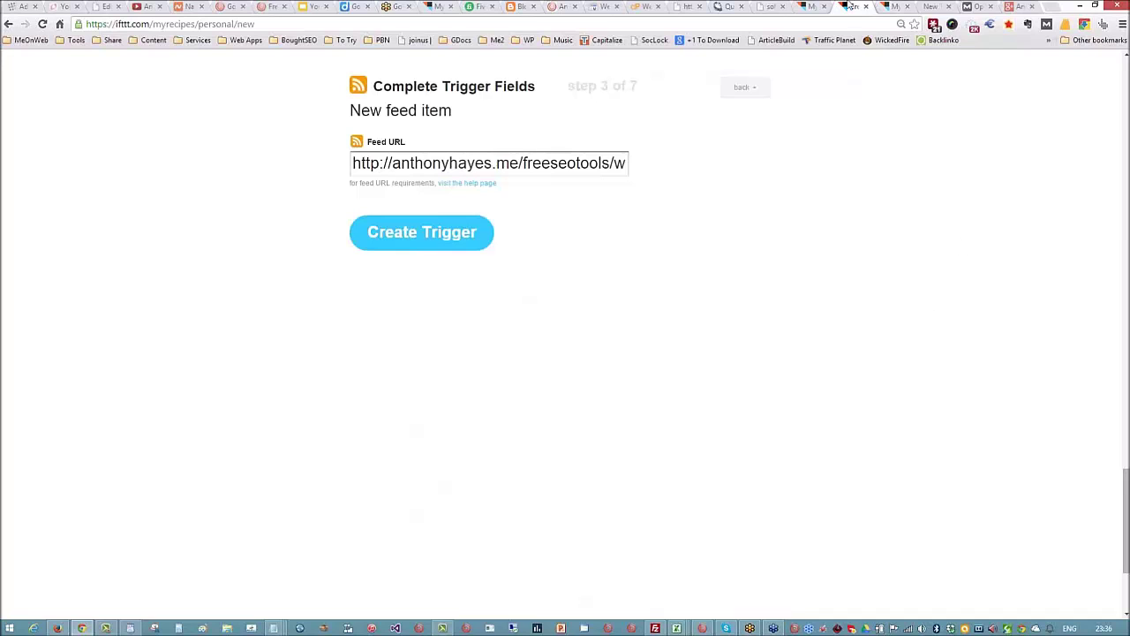
Switch to Google+, go to the home stream and start a new public post with a link attachment
{"action": "left_click", "coordinate": [1016, 6]}
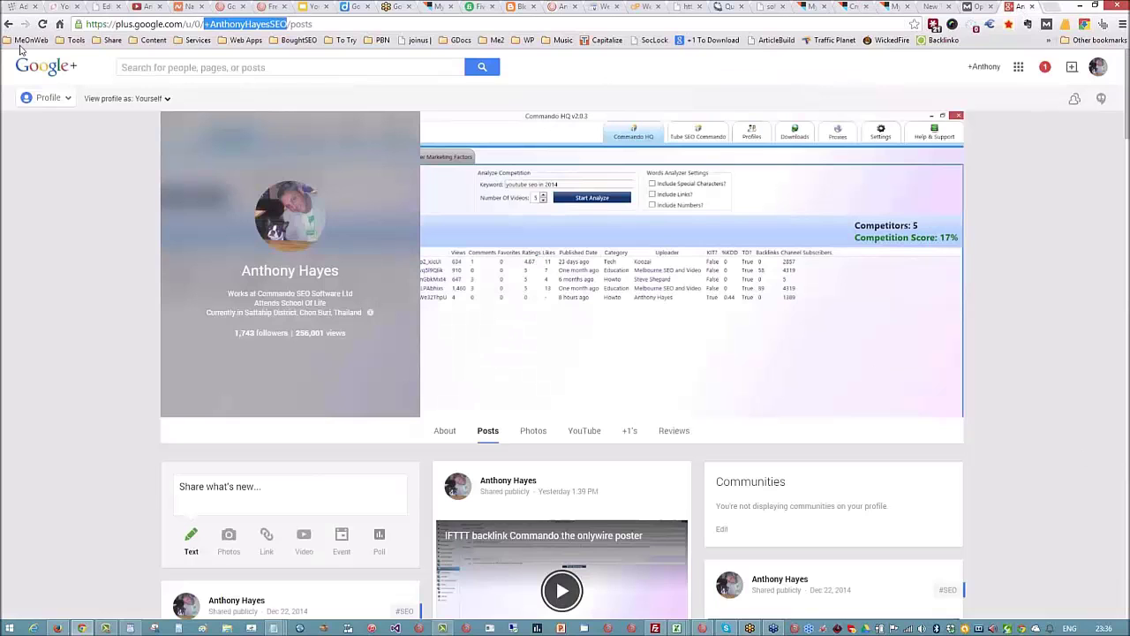
{"action": "mouse_move", "coordinate": [49, 104]}
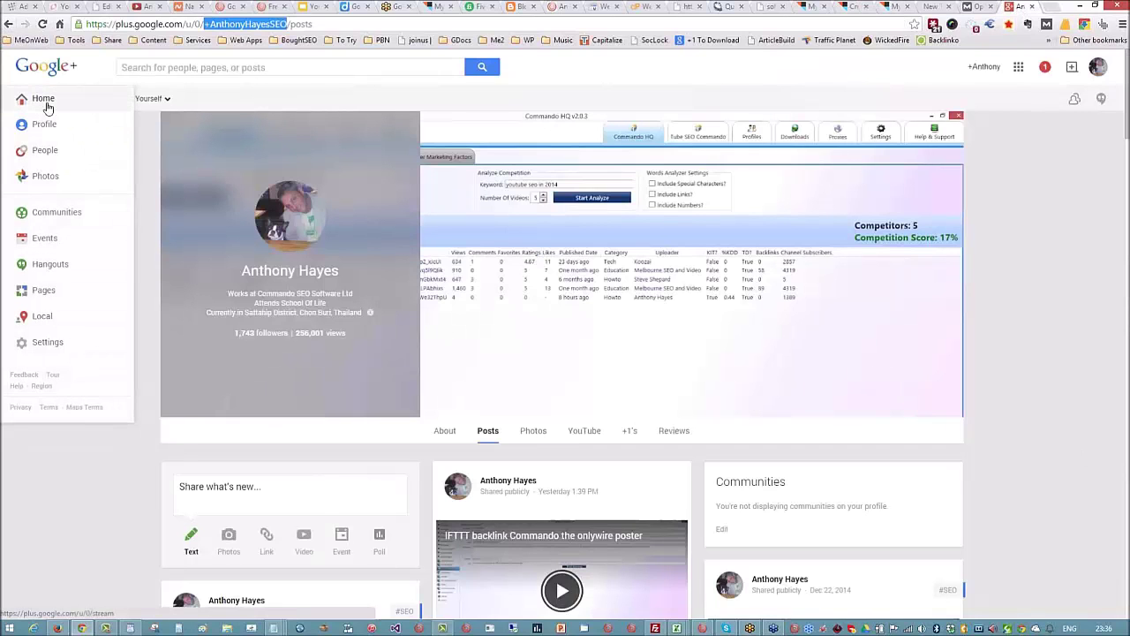
{"action": "left_click", "coordinate": [48, 99]}
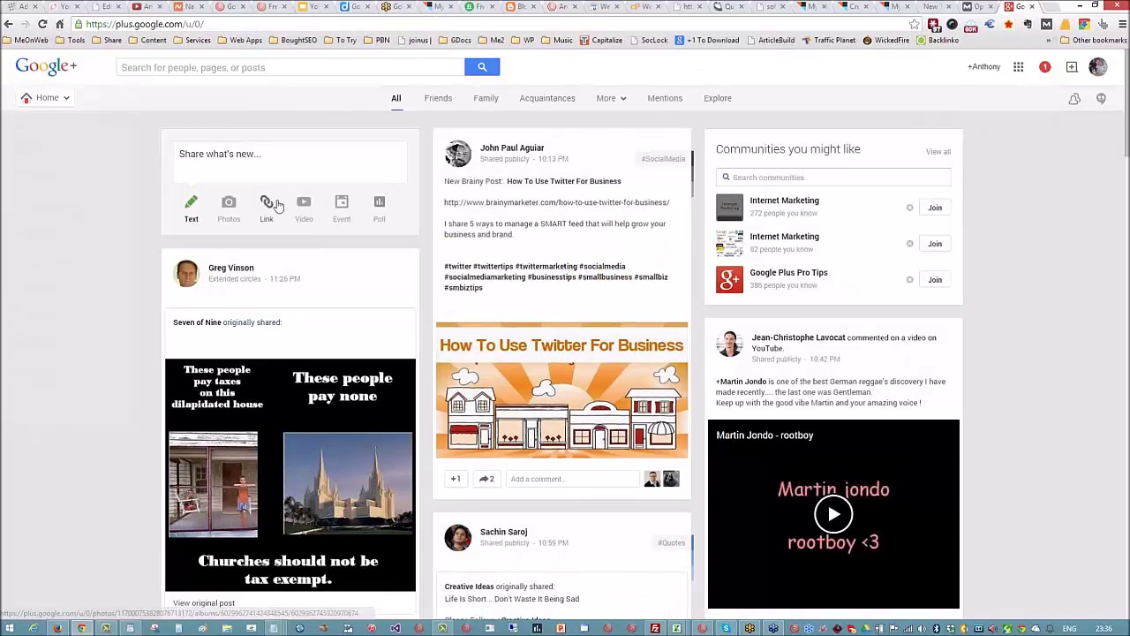
{"action": "left_click", "coordinate": [265, 205]}
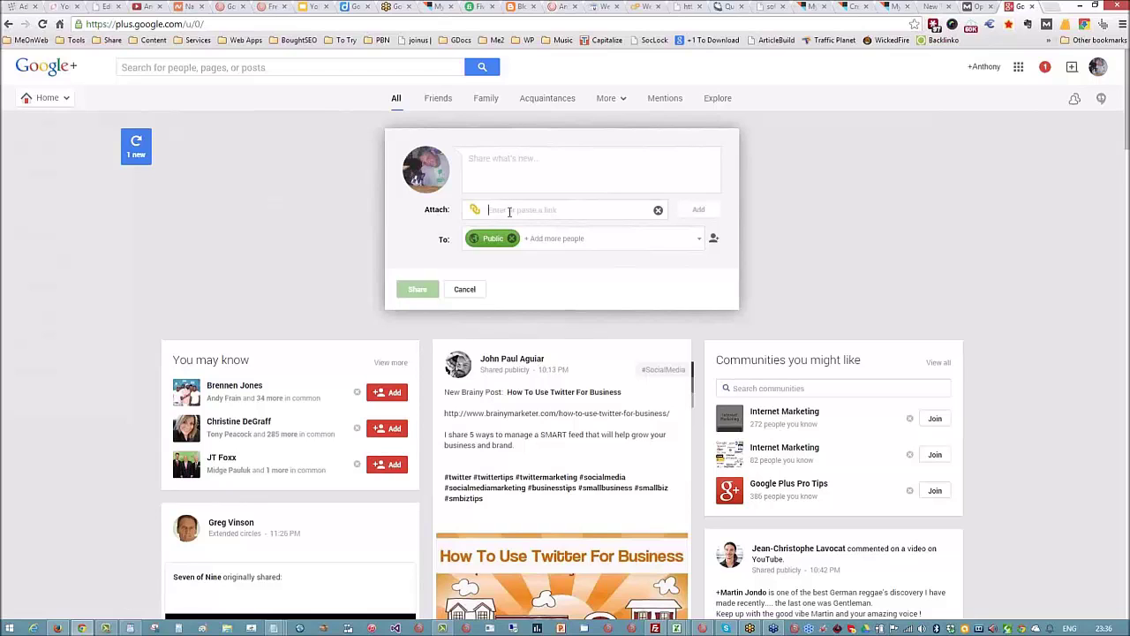
{"action": "left_click", "coordinate": [146, 7]}
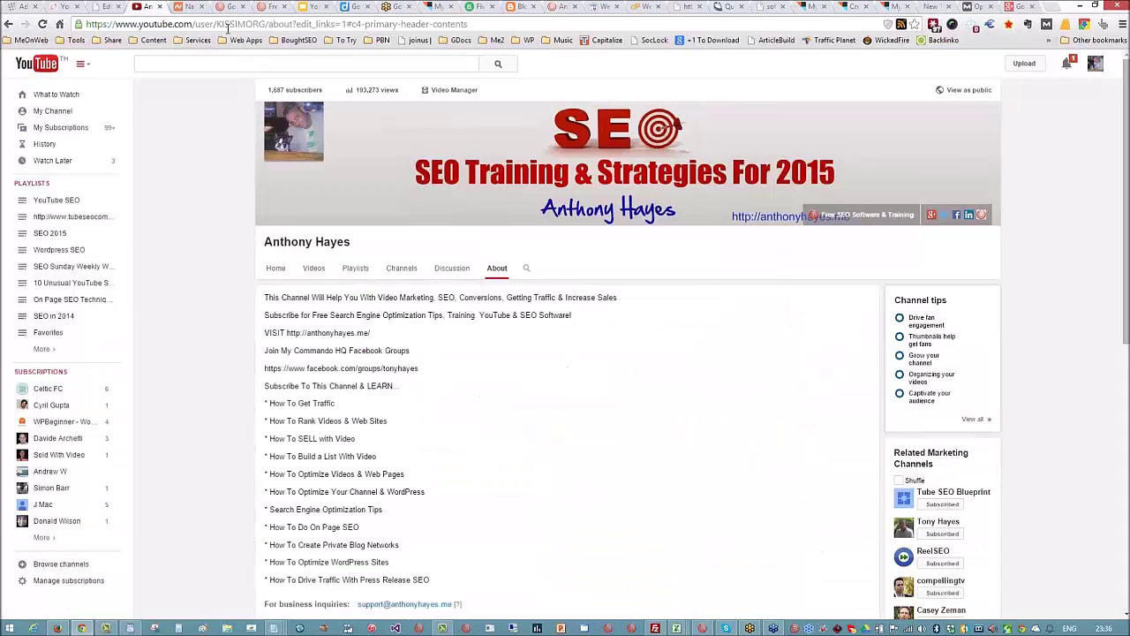
{"action": "right_click", "coordinate": [135, 30]}
{"action": "left_click", "coordinate": [177, 71]}
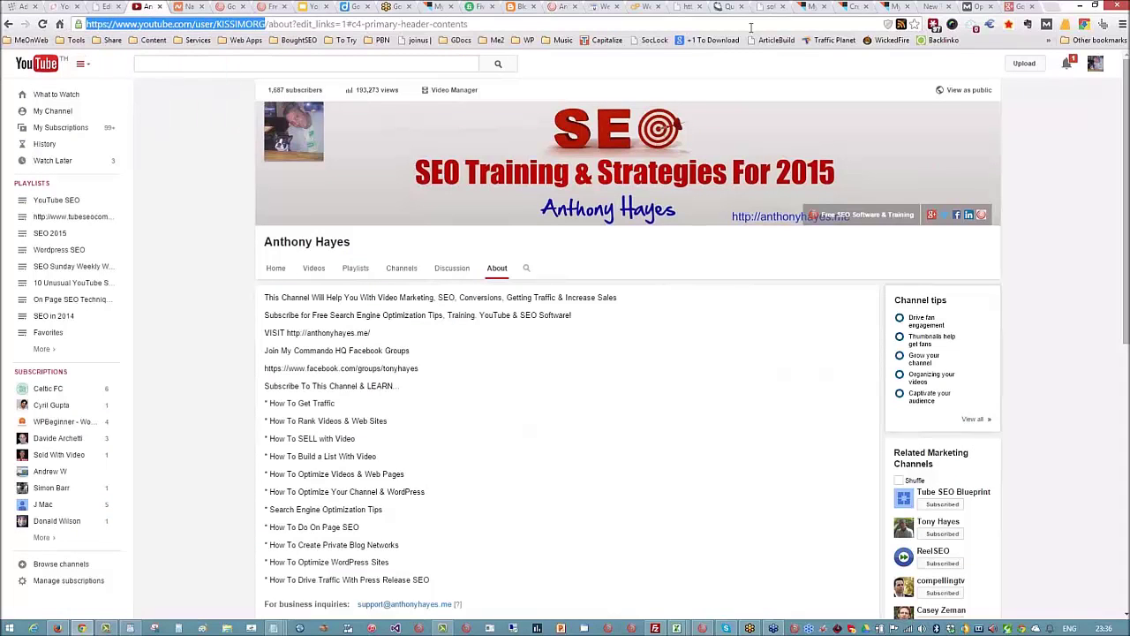
{"action": "left_click", "coordinate": [1016, 6]}
{"action": "right_click", "coordinate": [527, 211]}
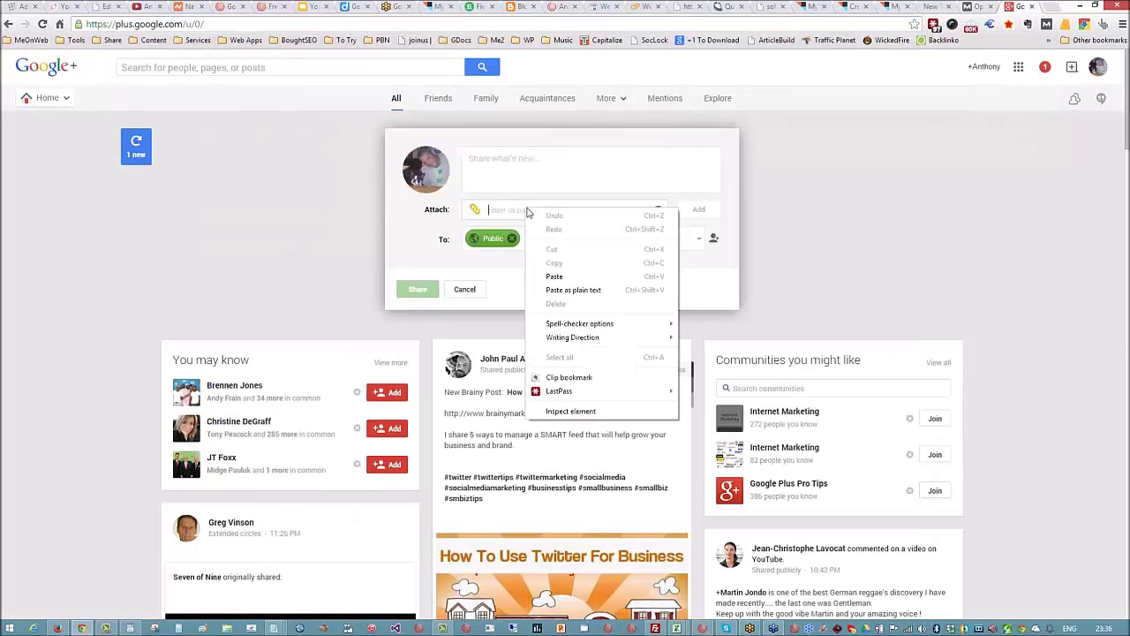
{"action": "left_click", "coordinate": [572, 276]}
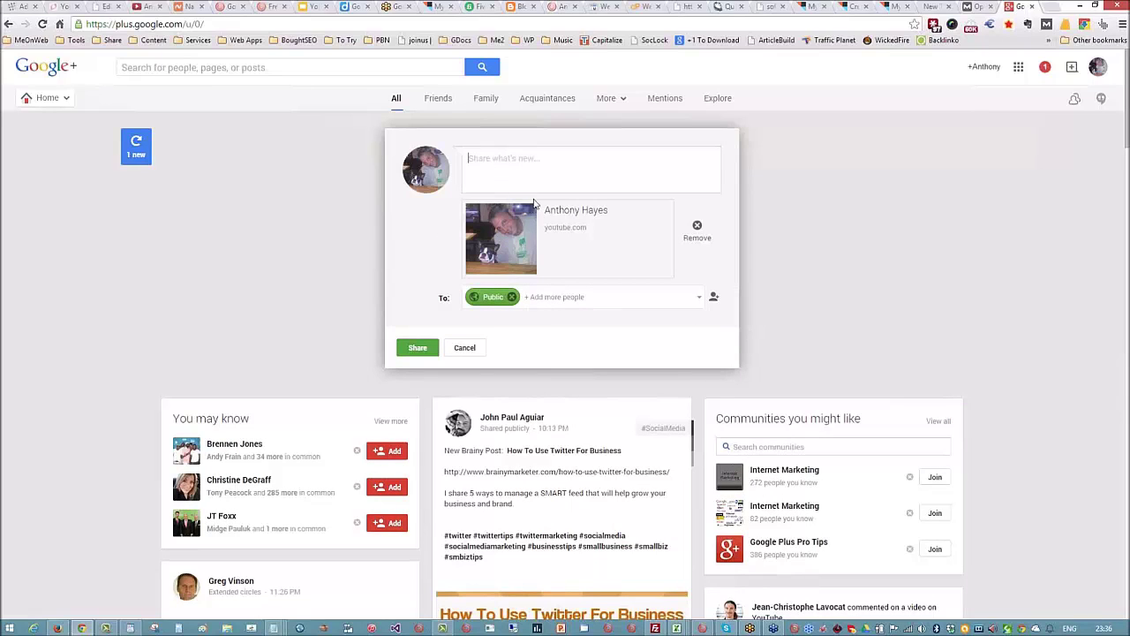
Write "SEO training channel, free online seo video tutorials" as the Google+ post's text and share it publicly
{"action": "type", "text": "seo training chane"}
{"action": "key", "text": "BackSpace"}
{"action": "type", "text": "nel"}
{"action": "left_click_drag", "start_coordinate": [482, 160], "coordinate": [468, 161]}
{"action": "type", "text": "SEO"}
{"action": "left_click", "coordinate": [582, 158]}
{"action": "type", "text": "free online seo video "}
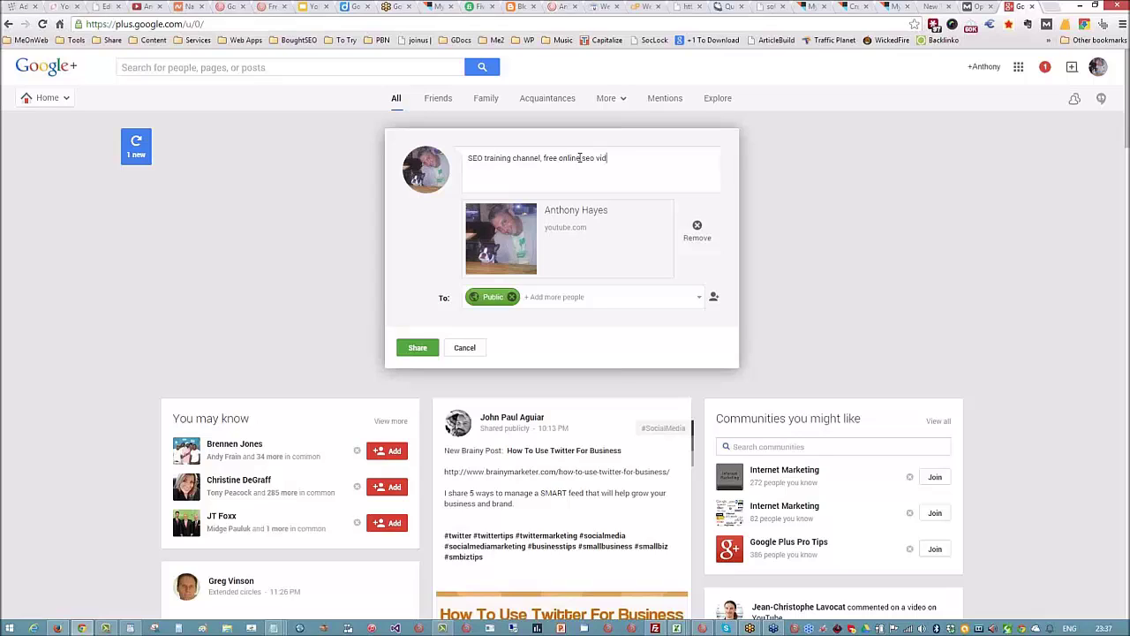
{"action": "type", "text": "tutorials"}
{"action": "left_click", "coordinate": [418, 348]}
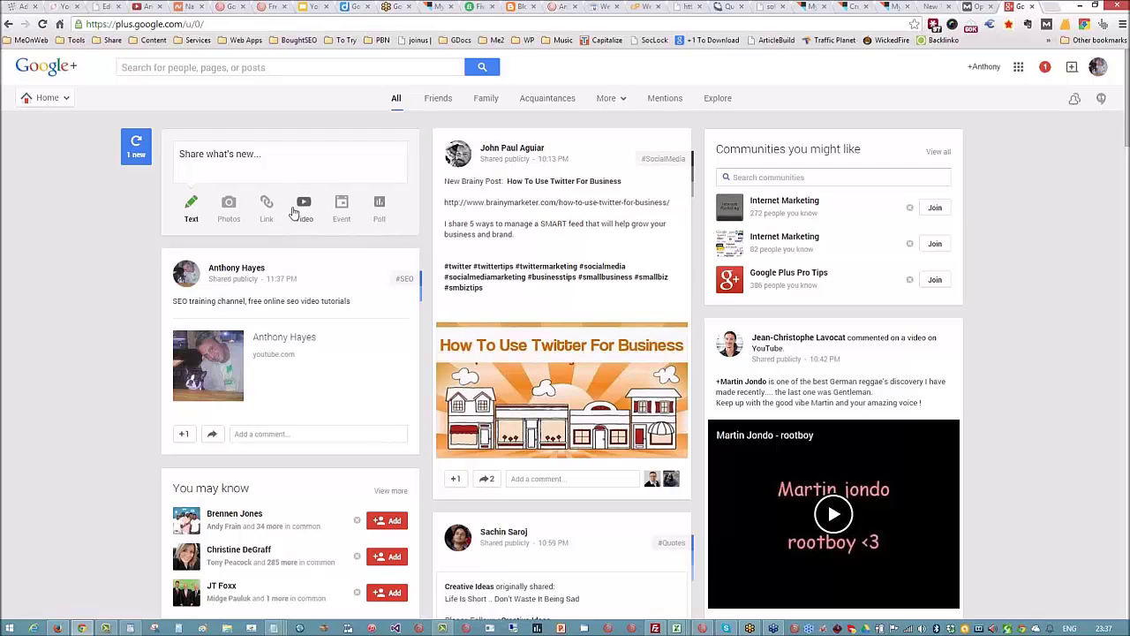
Show an empty Google+ post box and the IFTTT trigger fields, and examine the Google plus recipe screenshot in Diigo
{"action": "left_click", "coordinate": [267, 161]}
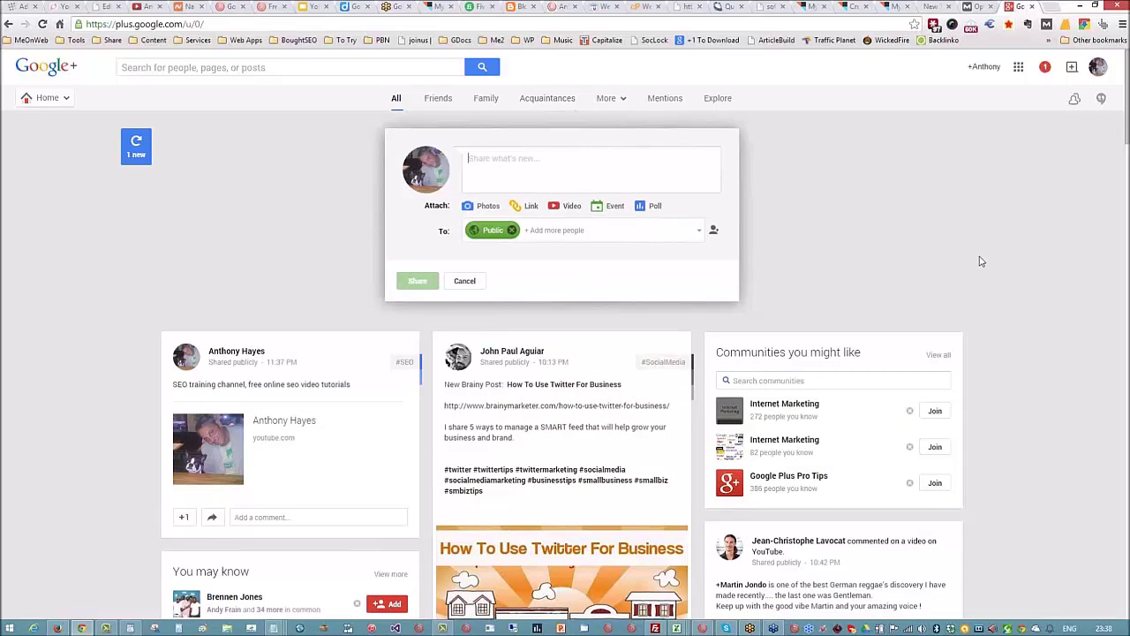
{"action": "left_click", "coordinate": [852, 7]}
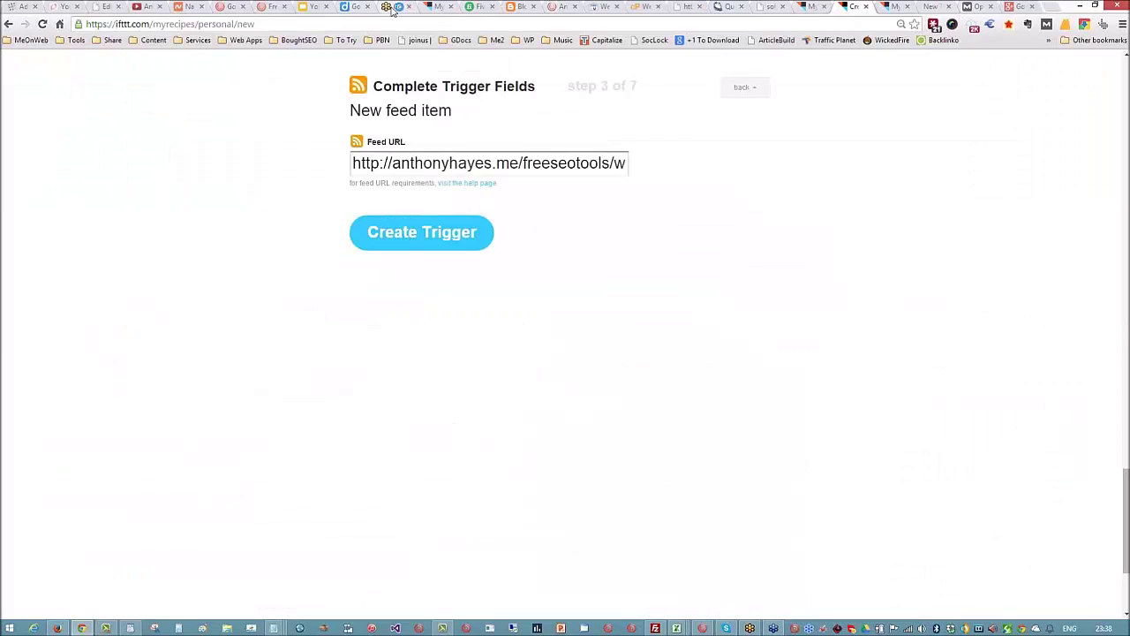
{"action": "left_click", "coordinate": [354, 7]}
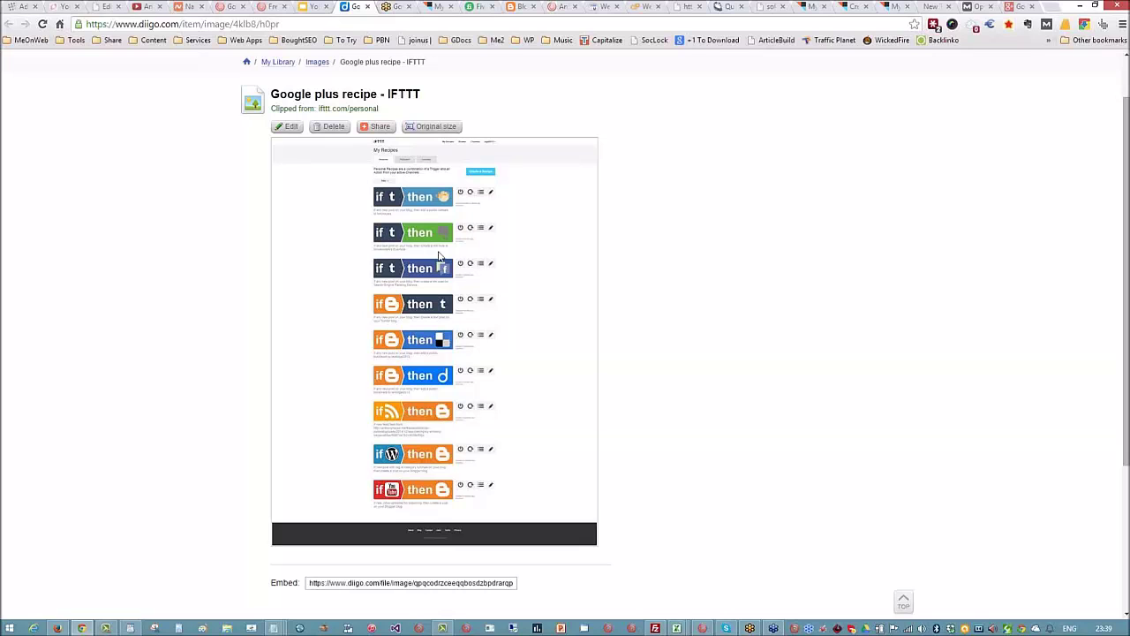
Switch to the YouTube channel page, open YouTube's home page in a new tab and display it
{"action": "left_click", "coordinate": [147, 12]}
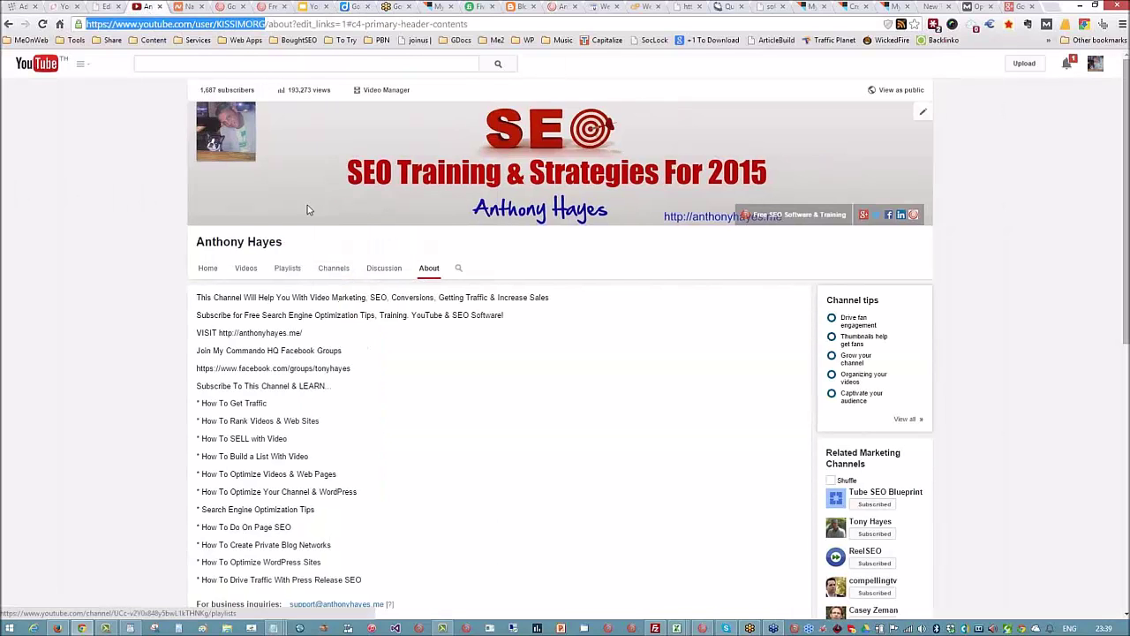
{"action": "right_click", "coordinate": [32, 62]}
{"action": "left_click", "coordinate": [62, 71]}
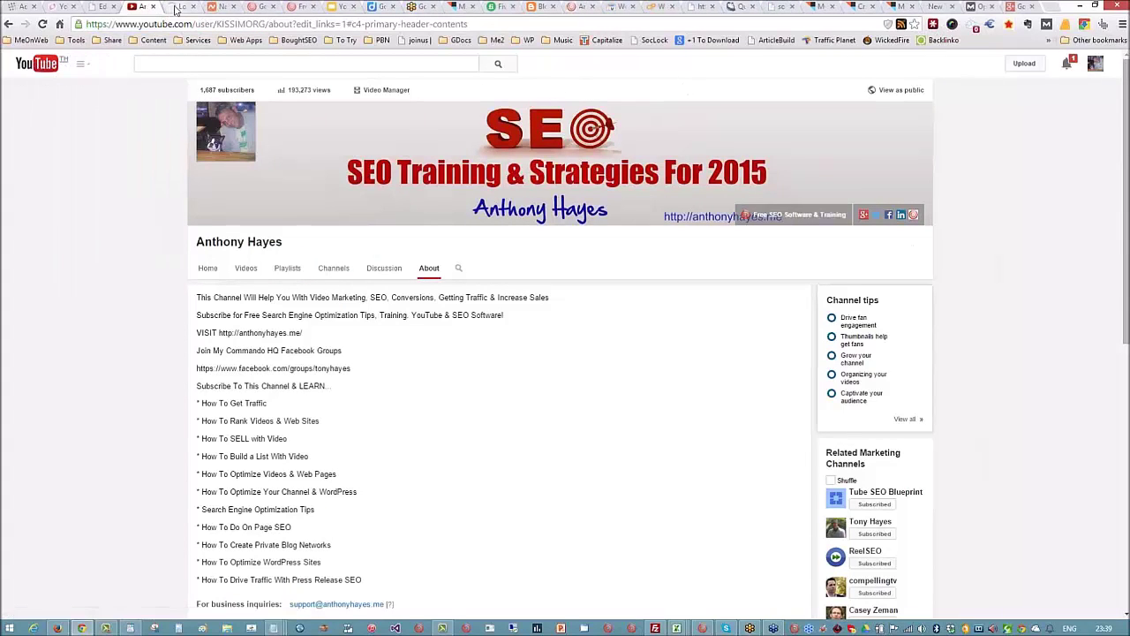
{"action": "left_click", "coordinate": [175, 9]}
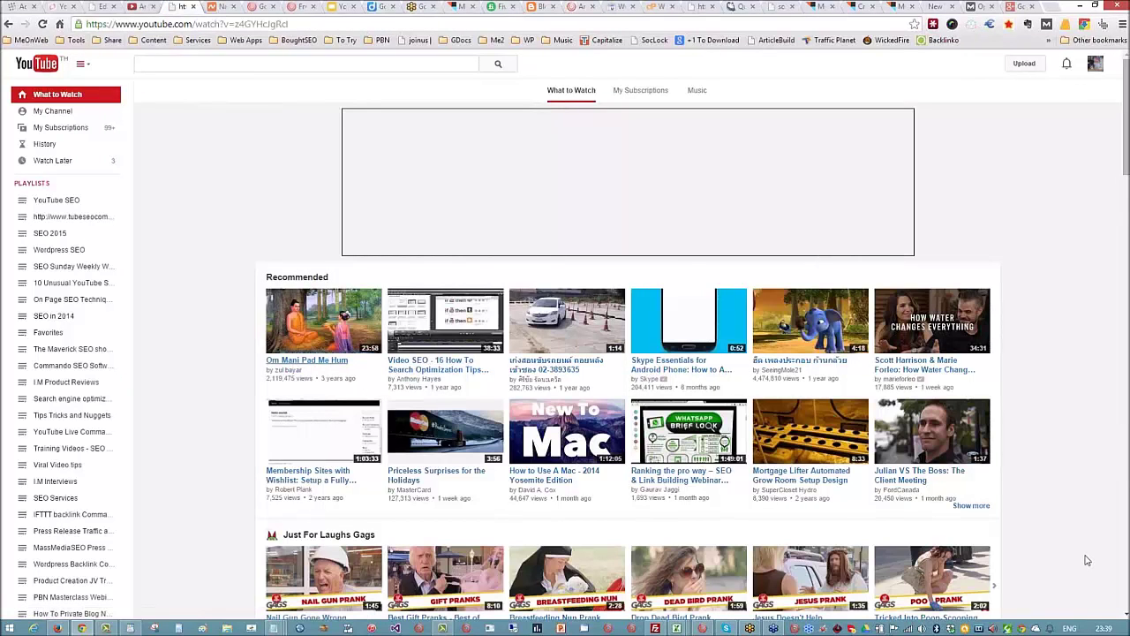
Open the recommended video "Om Mani Pad Me Hum", pause it and display its share options with the short link
{"action": "left_click", "coordinate": [323, 362]}
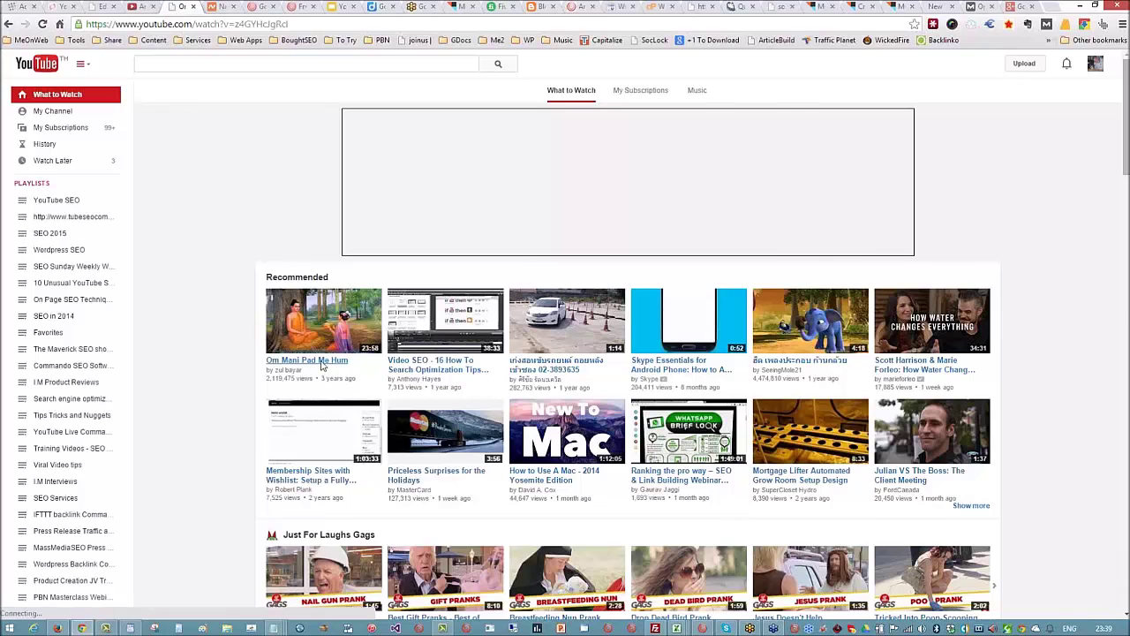
{"action": "left_click", "coordinate": [198, 378]}
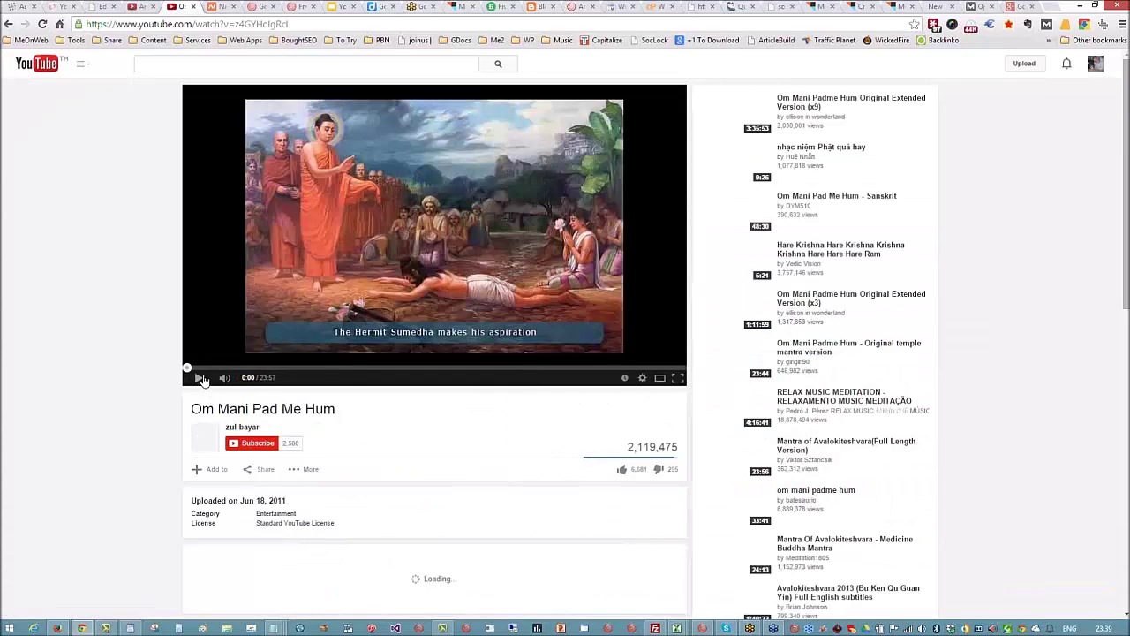
{"action": "scroll", "coordinate": [445, 477], "scroll_direction": "down", "scroll_amount": 1}
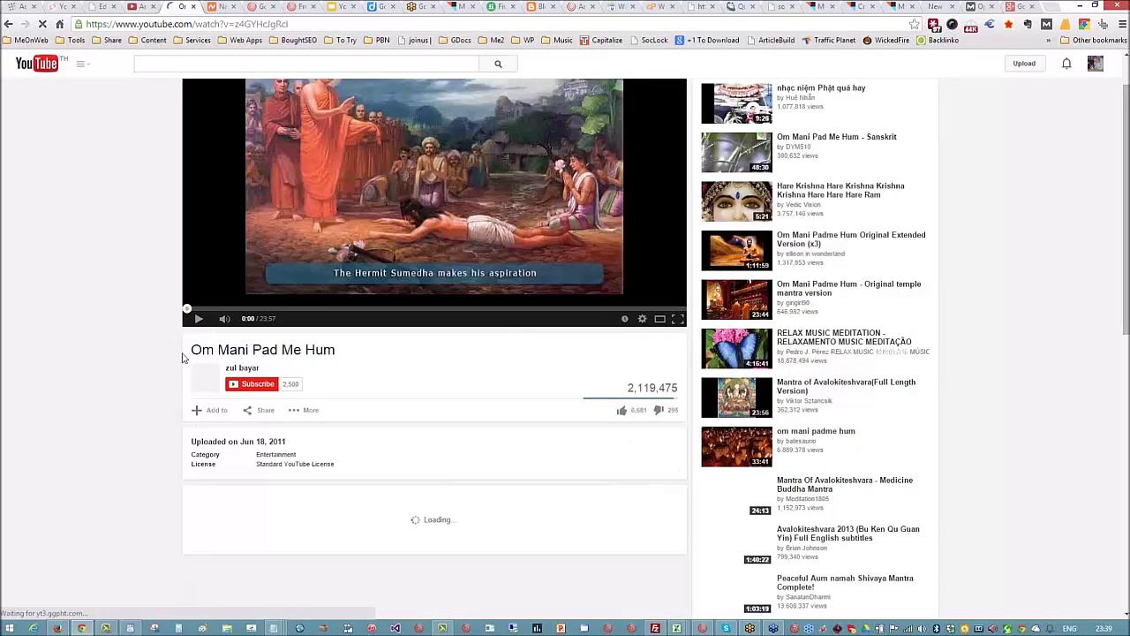
{"action": "left_click", "coordinate": [262, 412]}
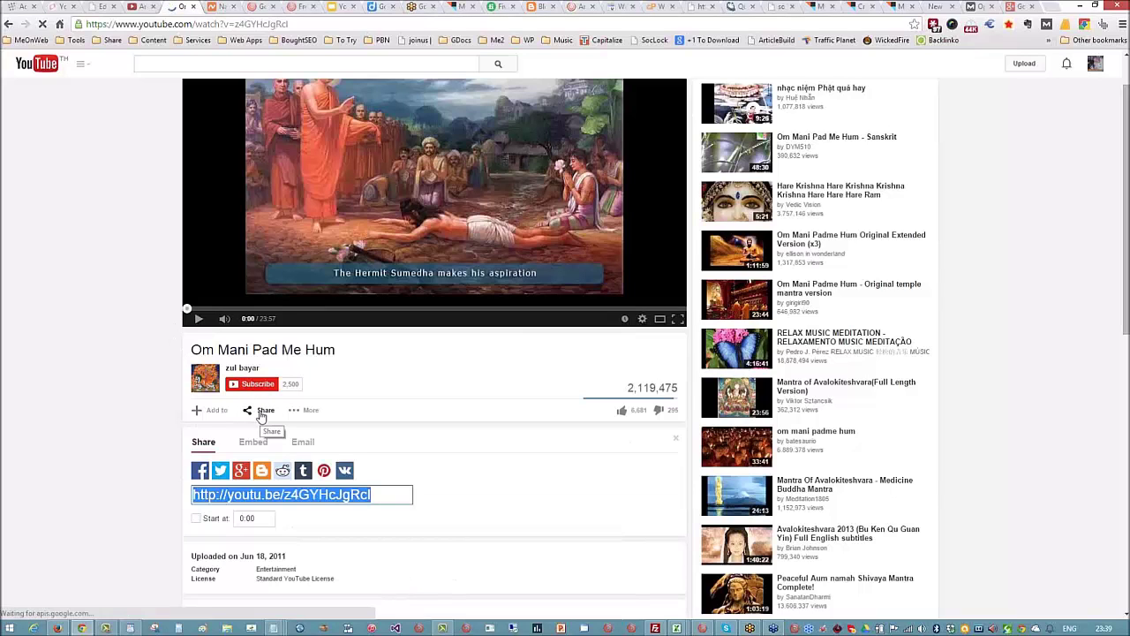
{"action": "scroll", "coordinate": [442, 441], "scroll_direction": "down", "scroll_amount": 1}
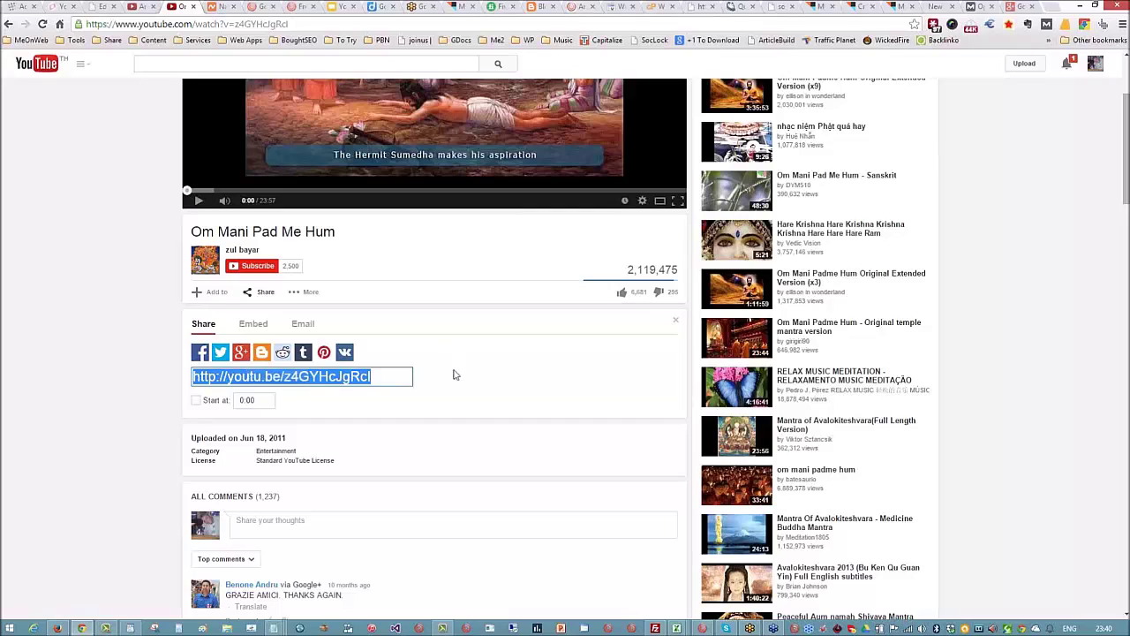
{"action": "left_click", "coordinate": [512, 385]}
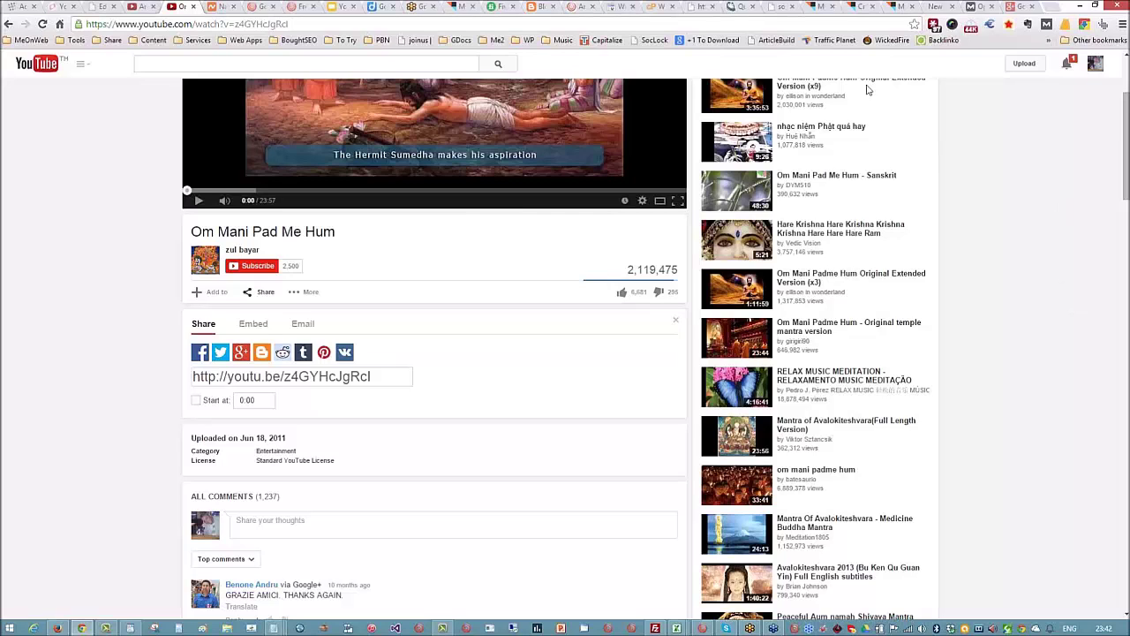
Switch to IFTTT Backlink Commando, empty the Channel Bookmarks video list and load the videos of the channel "kissimorg"
{"action": "left_click", "coordinate": [702, 628]}
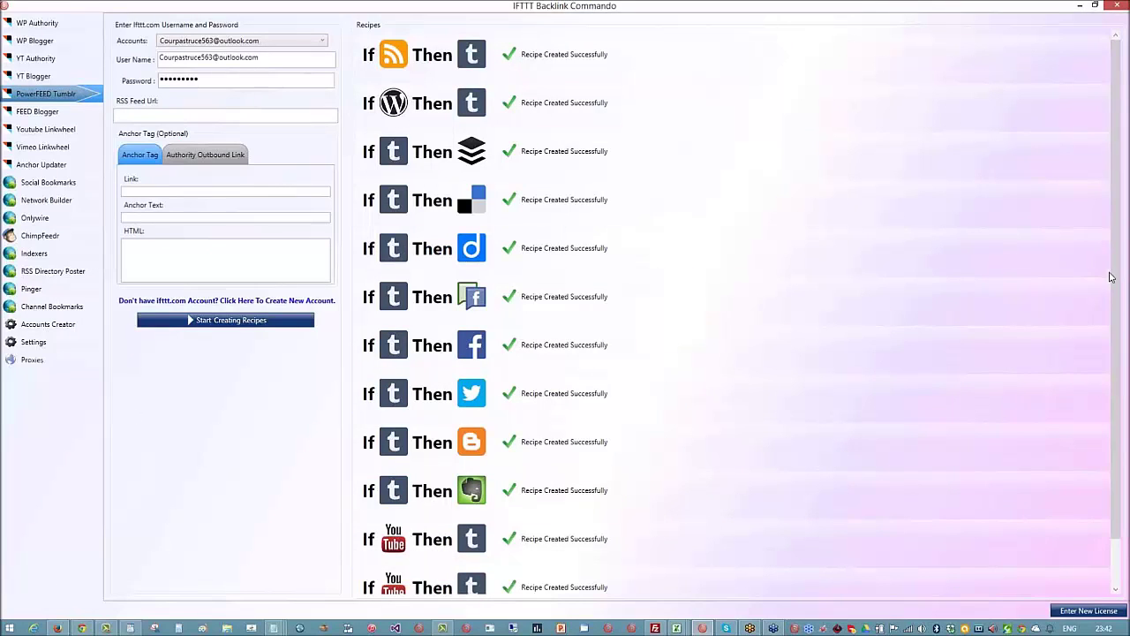
{"action": "scroll", "coordinate": [1119, 355], "scroll_direction": "down", "scroll_amount": 1}
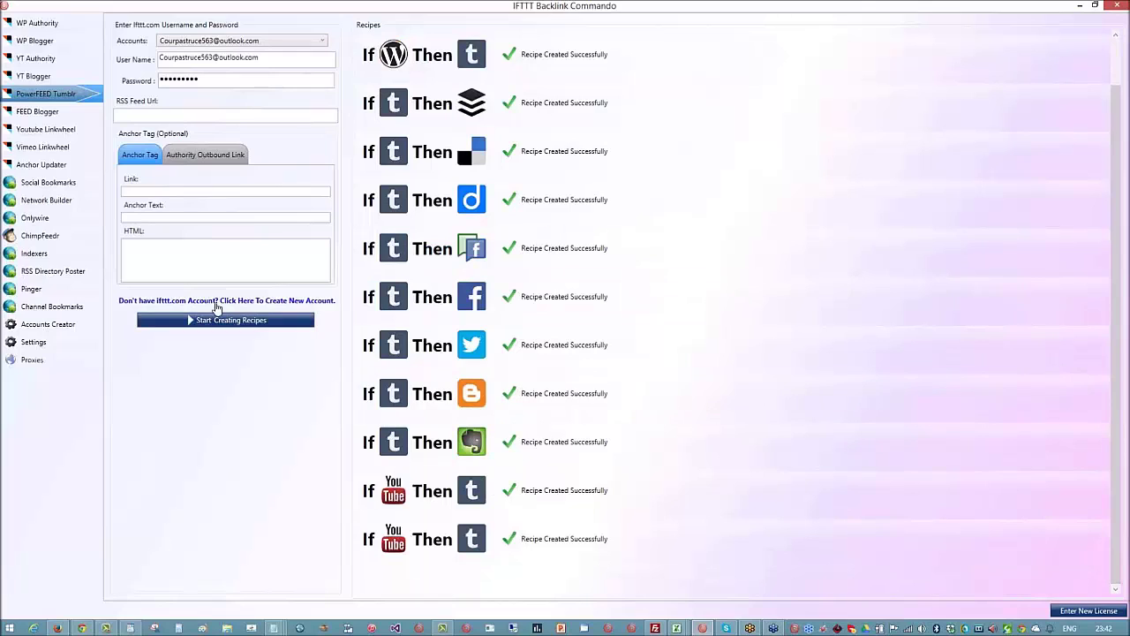
{"action": "left_click", "coordinate": [52, 308]}
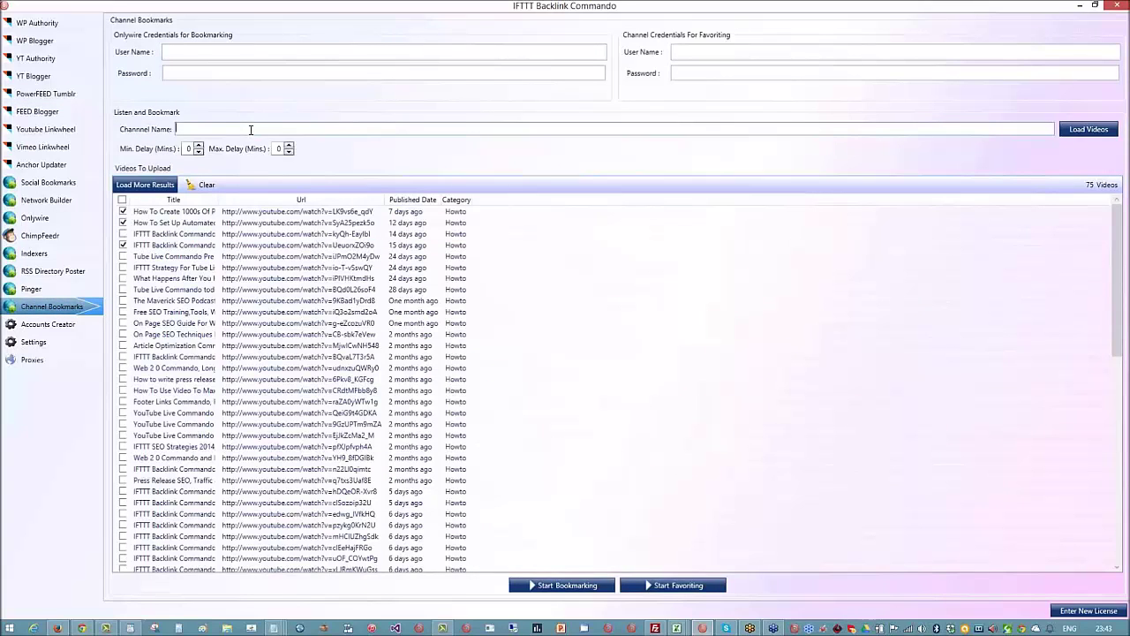
{"action": "type", "text": "kissimorg"}
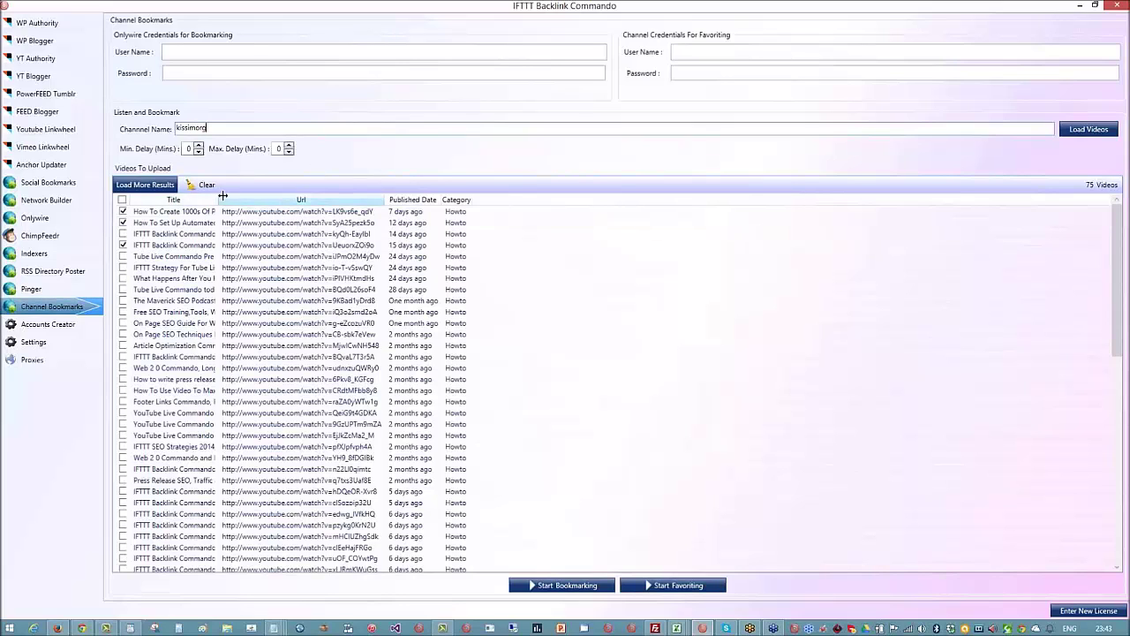
{"action": "left_click", "coordinate": [210, 186]}
{"action": "left_click", "coordinate": [587, 358]}
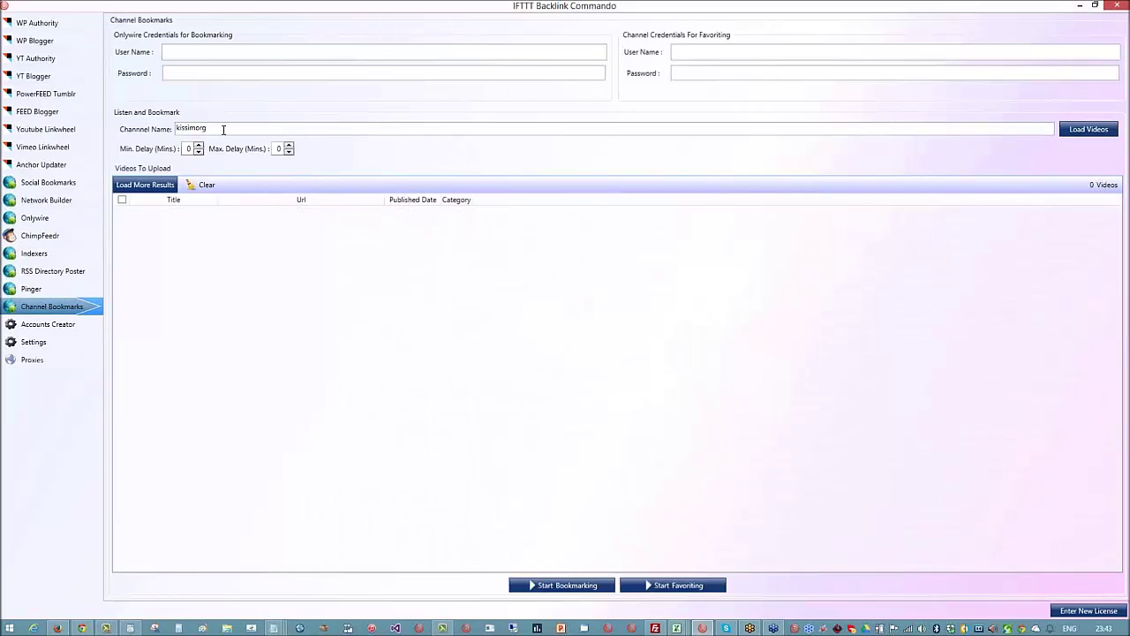
{"action": "left_click", "coordinate": [1087, 133]}
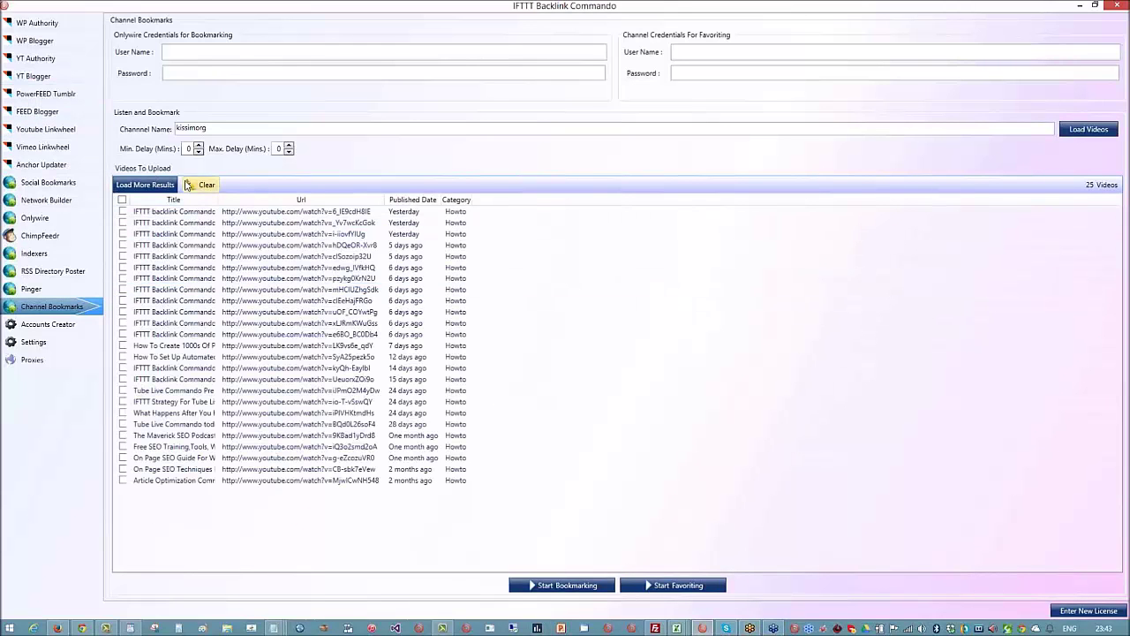
Mark seven videos spread through the loaded channel list, and point out the favoriting credentials and the option to start favoriting
{"action": "left_click", "coordinate": [137, 212]}
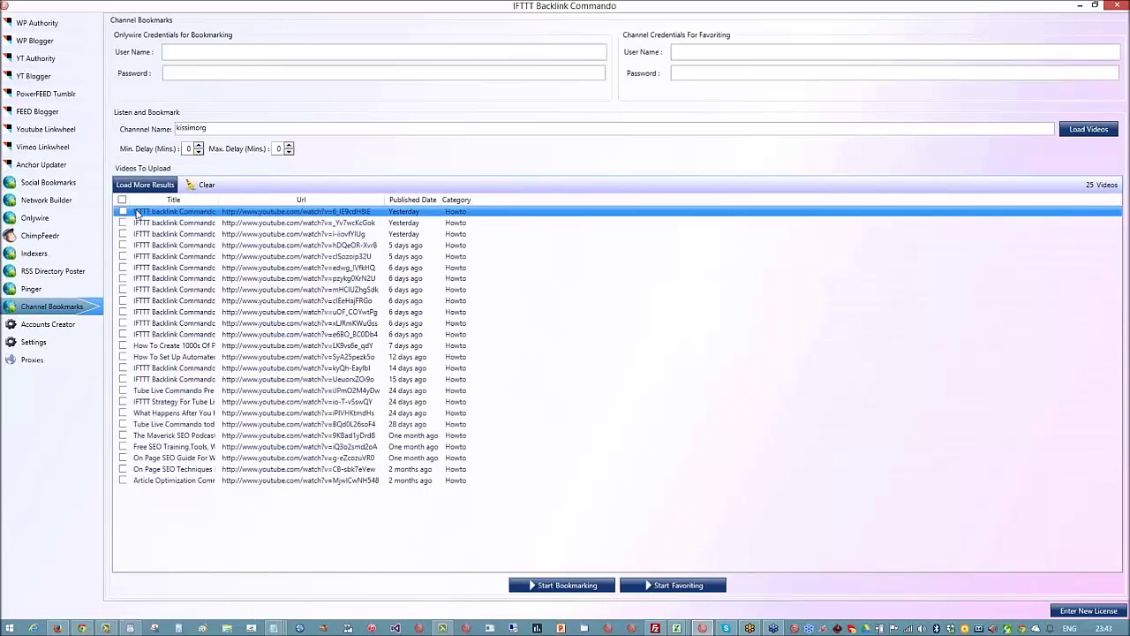
{"action": "left_click", "coordinate": [124, 212]}
{"action": "left_click", "coordinate": [124, 223]}
{"action": "left_click", "coordinate": [124, 246]}
{"action": "left_click", "coordinate": [123, 256]}
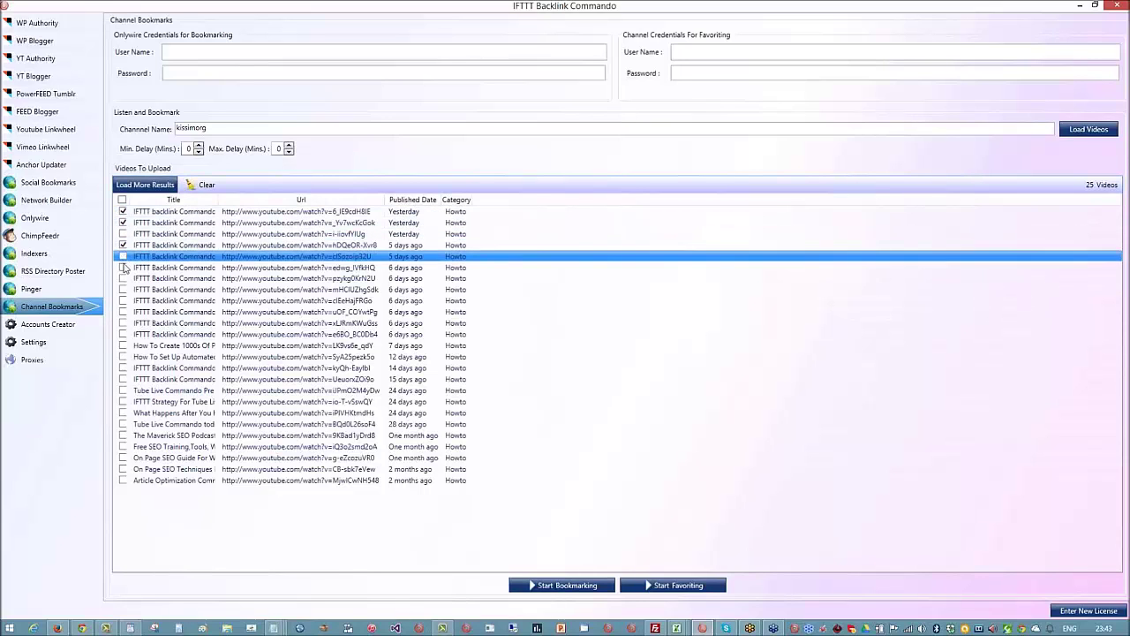
{"action": "left_click", "coordinate": [123, 324]}
{"action": "left_click", "coordinate": [123, 390]}
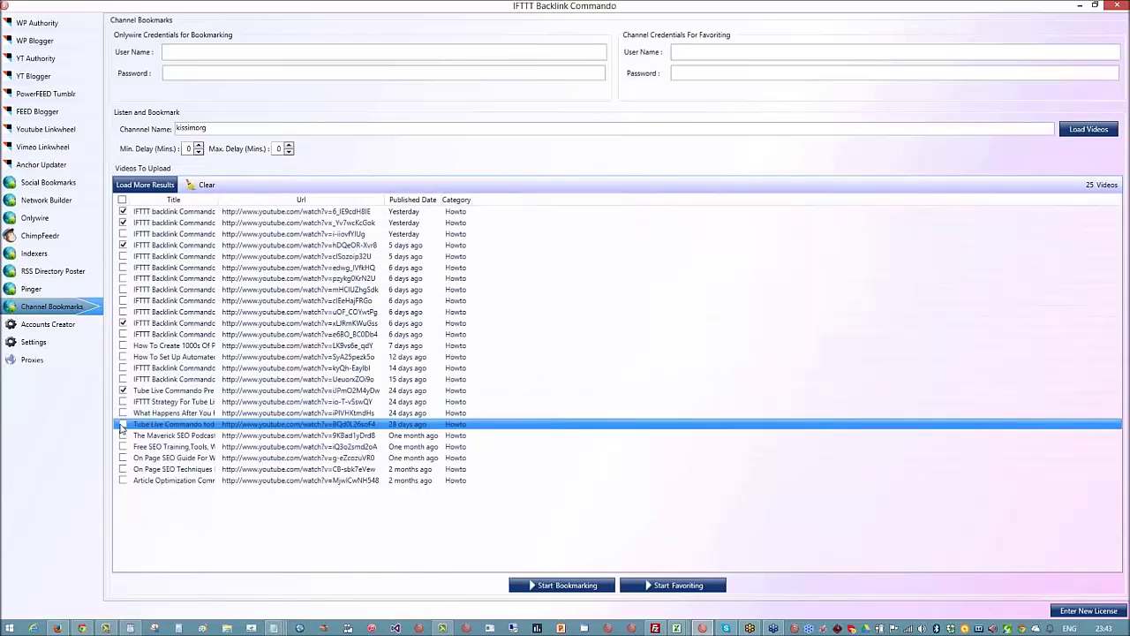
{"action": "left_click", "coordinate": [123, 435]}
{"action": "left_click", "coordinate": [124, 481]}
{"action": "left_click", "coordinate": [986, 413]}
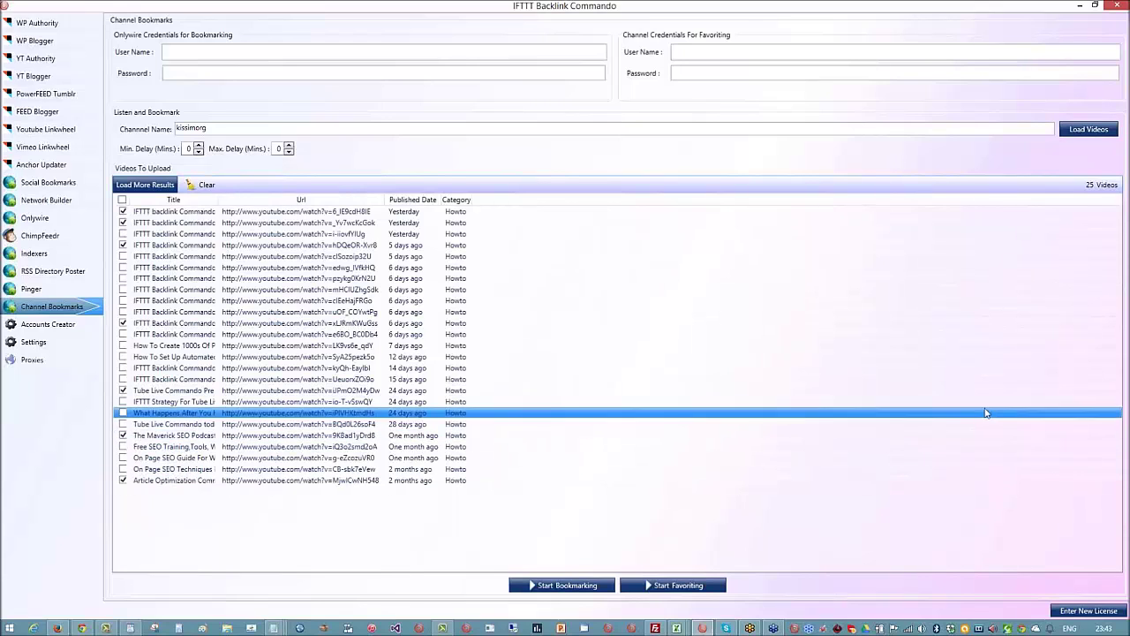
{"action": "left_click", "coordinate": [700, 73]}
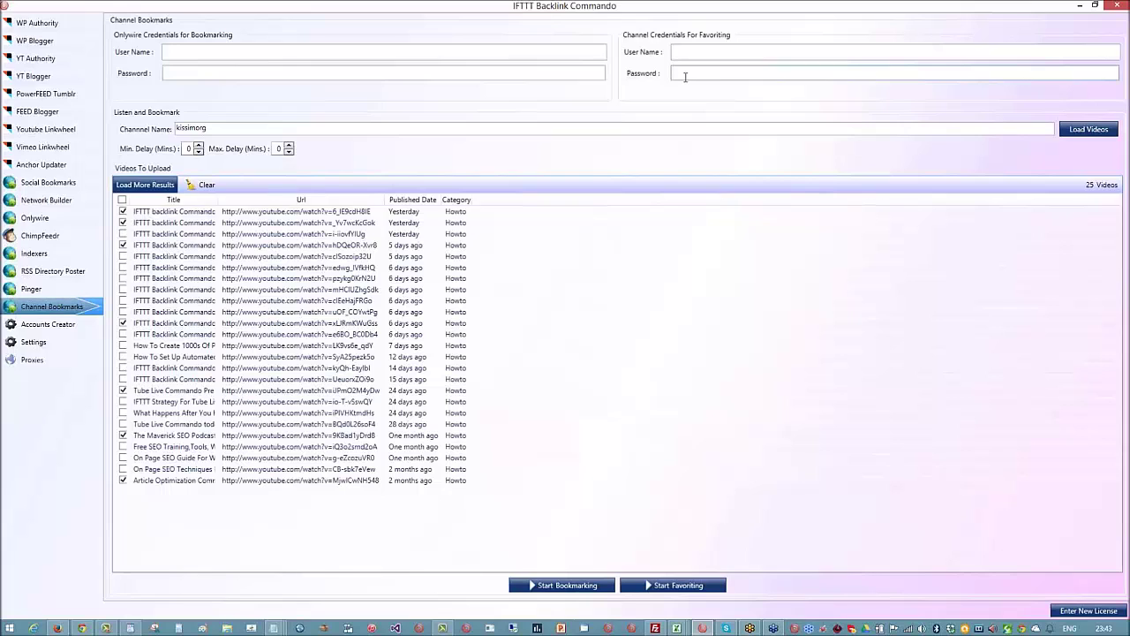
{"action": "left_click", "coordinate": [683, 585]}
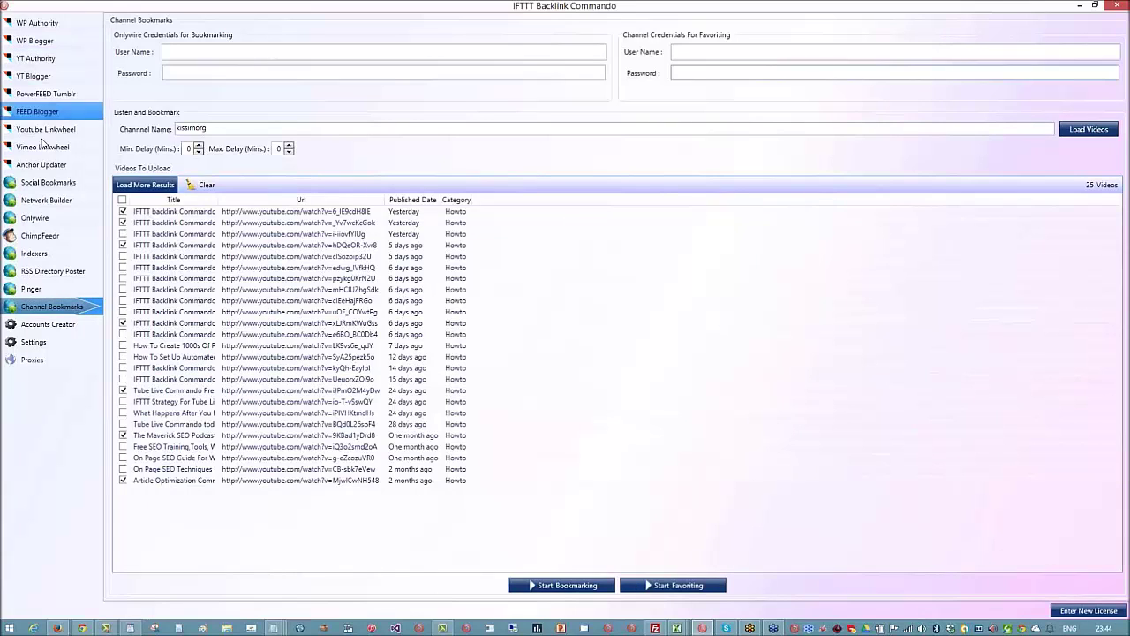
Review the PowerFEED Tumblr recipes, including the YouTube-to-Tumblr ones, and return to the browser
{"action": "left_click", "coordinate": [49, 94]}
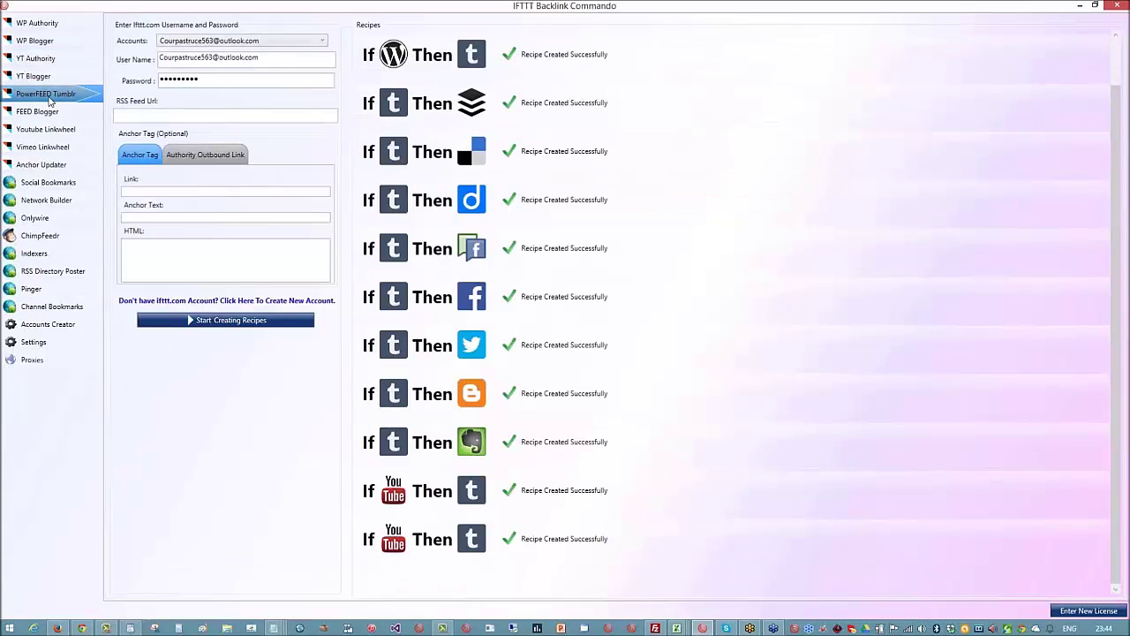
{"action": "left_click", "coordinate": [385, 539]}
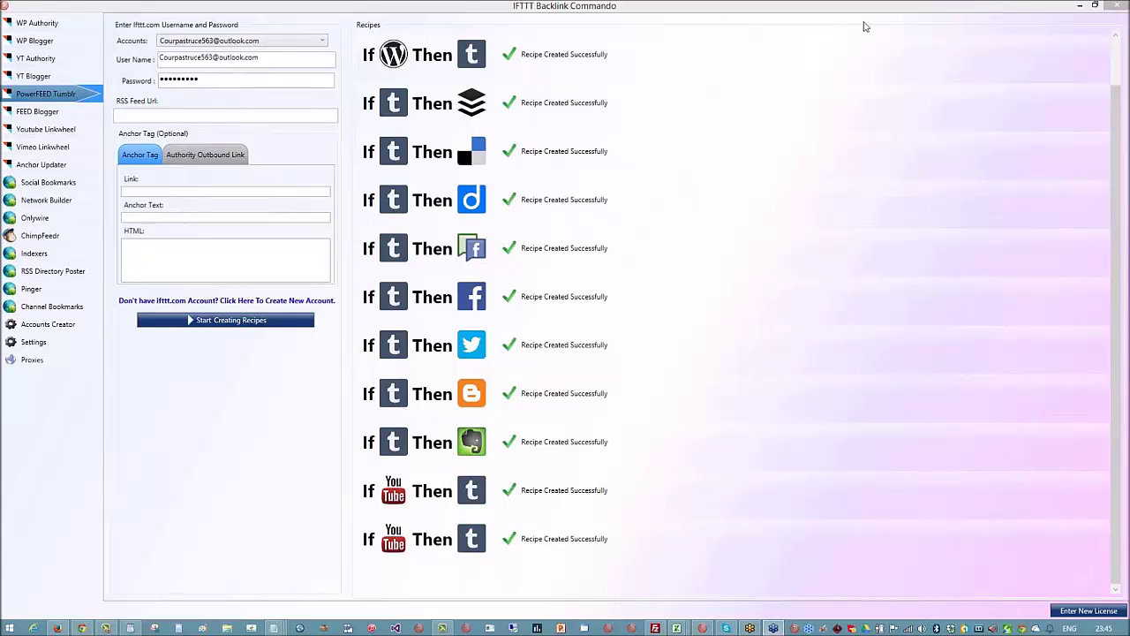
{"action": "left_click", "coordinate": [1079, 6]}
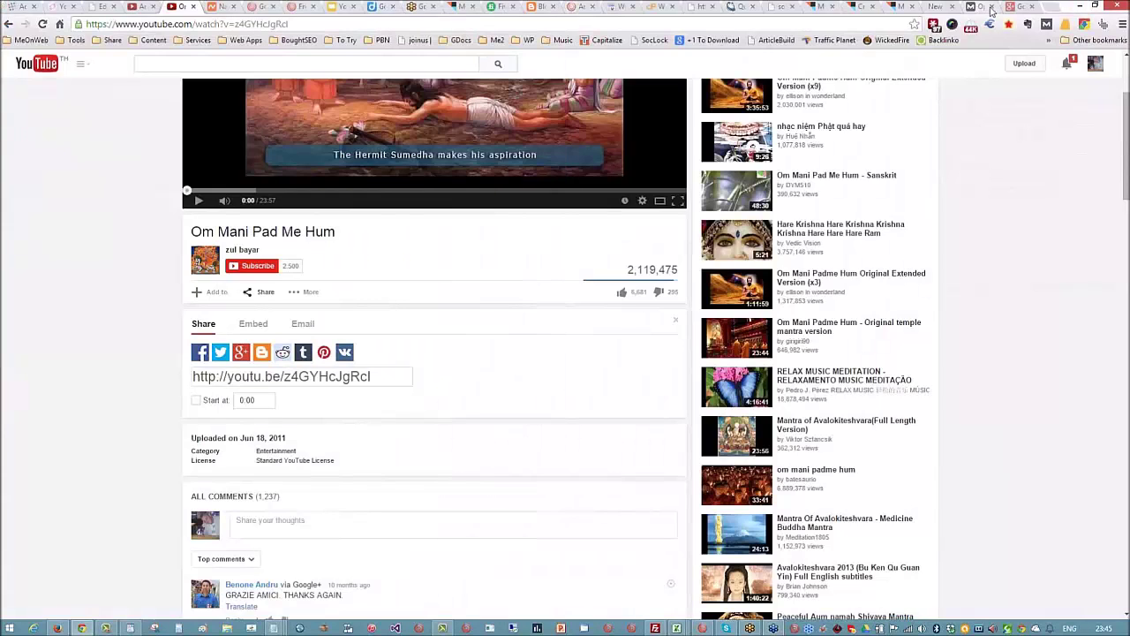
Open the account's own Google+ profile and highlight the custom profile name in its web address
{"action": "left_click", "coordinate": [1018, 8]}
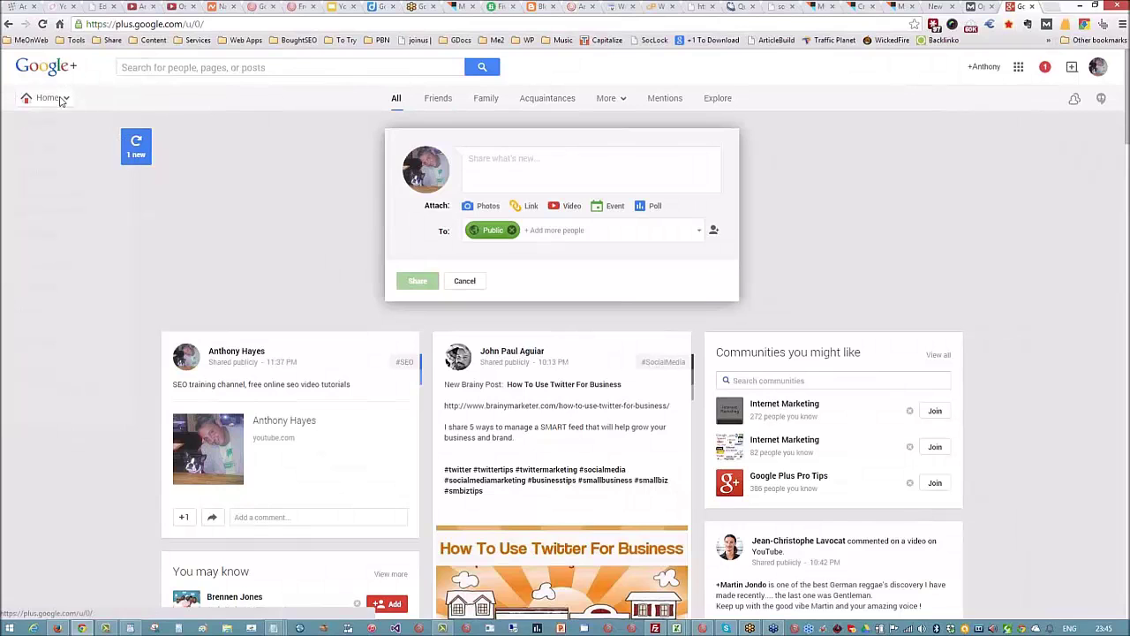
{"action": "mouse_move", "coordinate": [61, 101]}
{"action": "left_click", "coordinate": [37, 129]}
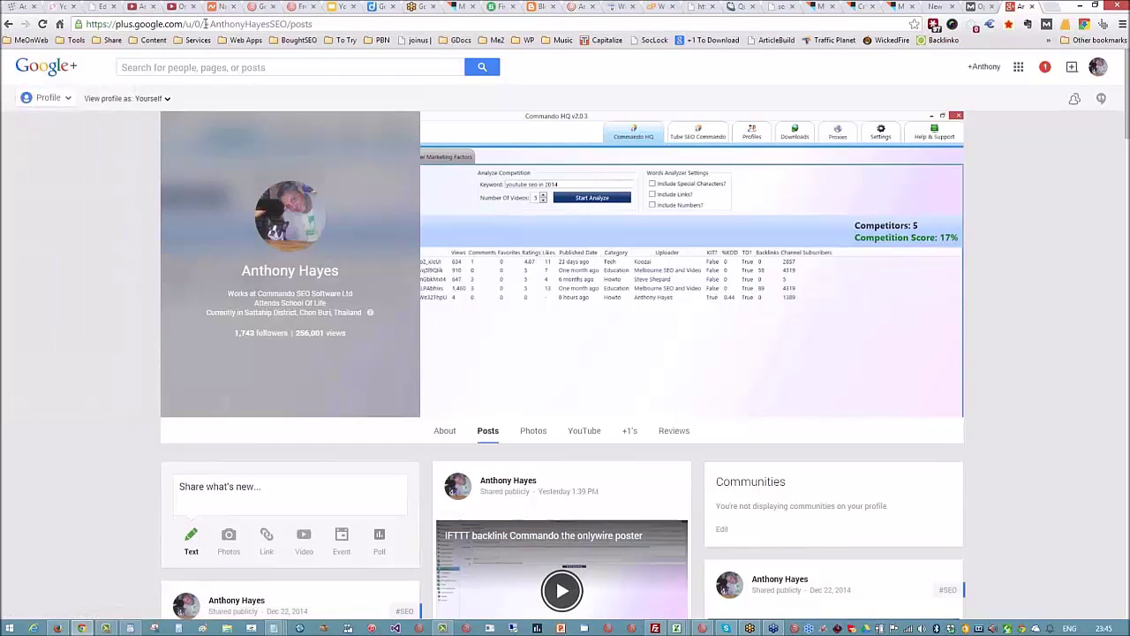
{"action": "left_click_drag", "start_coordinate": [205, 24], "coordinate": [287, 28]}
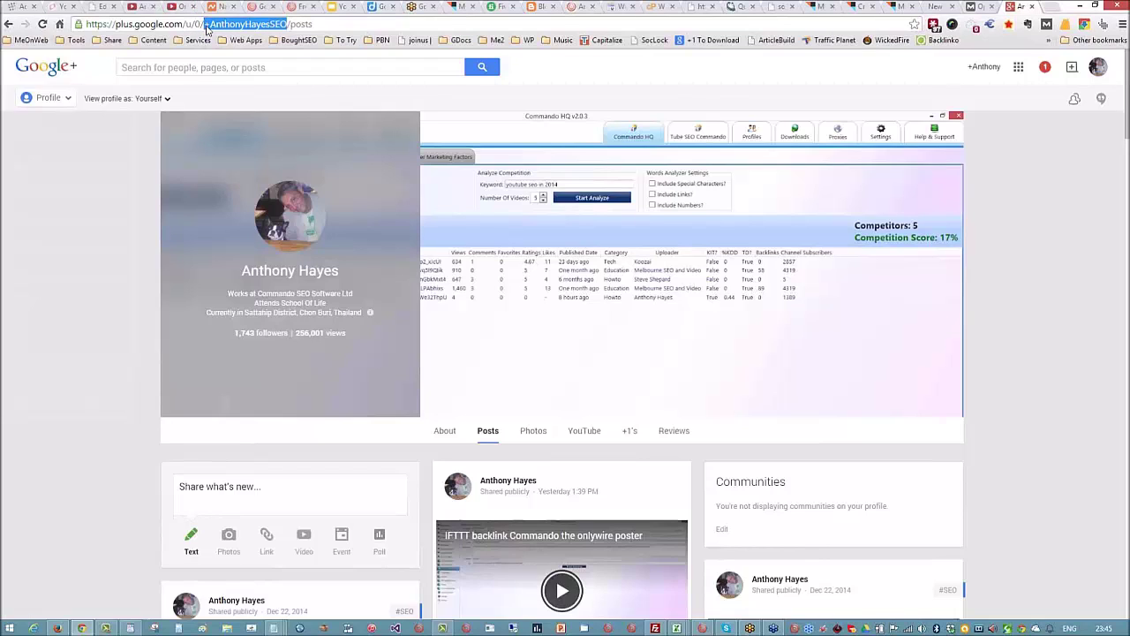
{"action": "left_click_drag", "start_coordinate": [202, 24], "coordinate": [288, 26]}
{"action": "left_click", "coordinate": [1020, 248]}
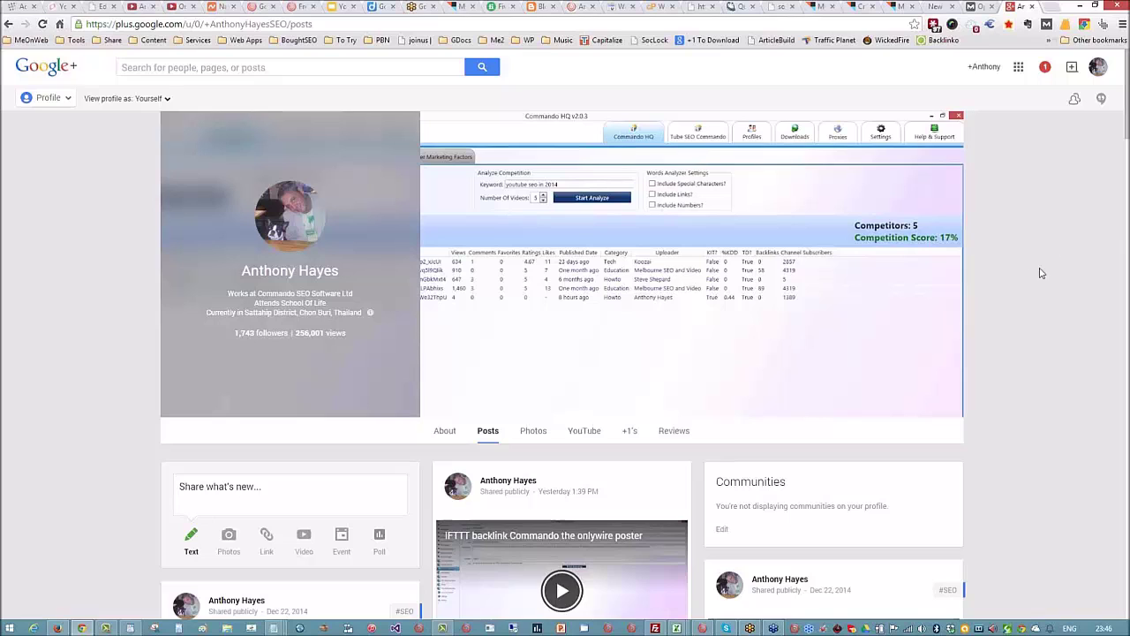
Show the Google Plus Linkwheels slide, then examine the "SEO Training Videos" anchor in IFTTT Backlink Commando's Anchor Updater and return to PowerFEED Tumblr
{"action": "left_click", "coordinate": [344, 9]}
{"action": "left_click", "coordinate": [891, 295]}
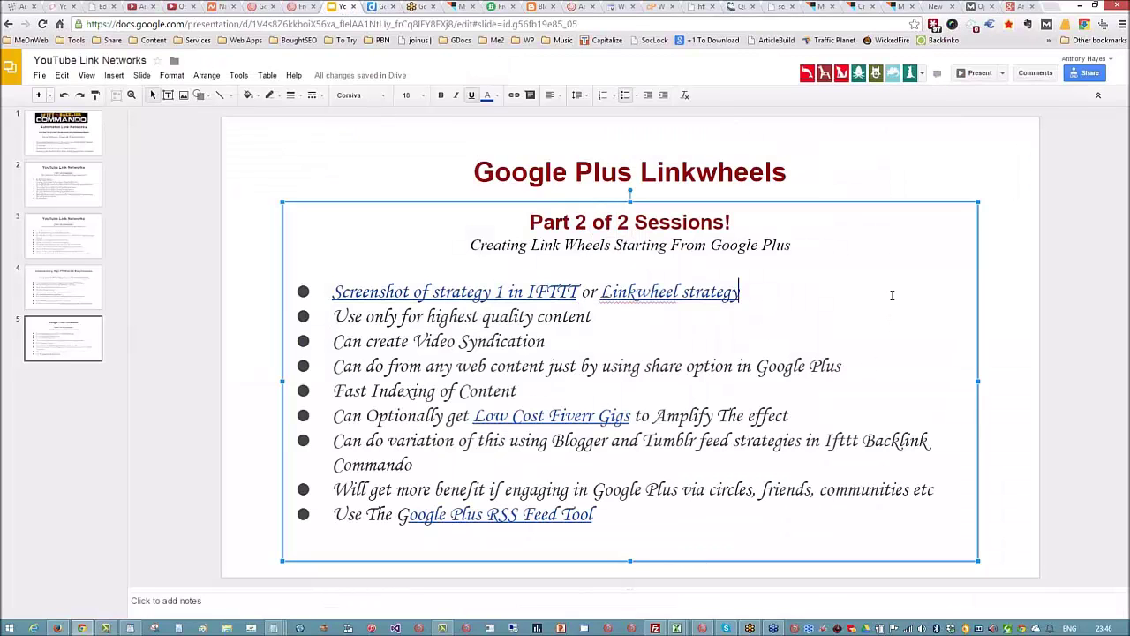
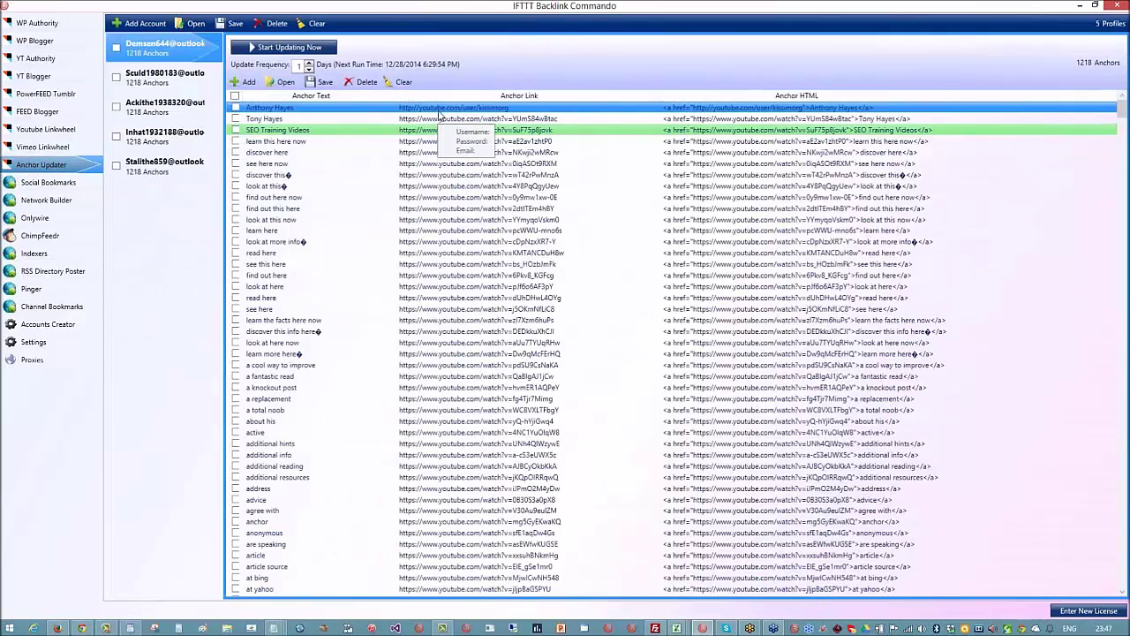
{"action": "left_click", "coordinate": [463, 148]}
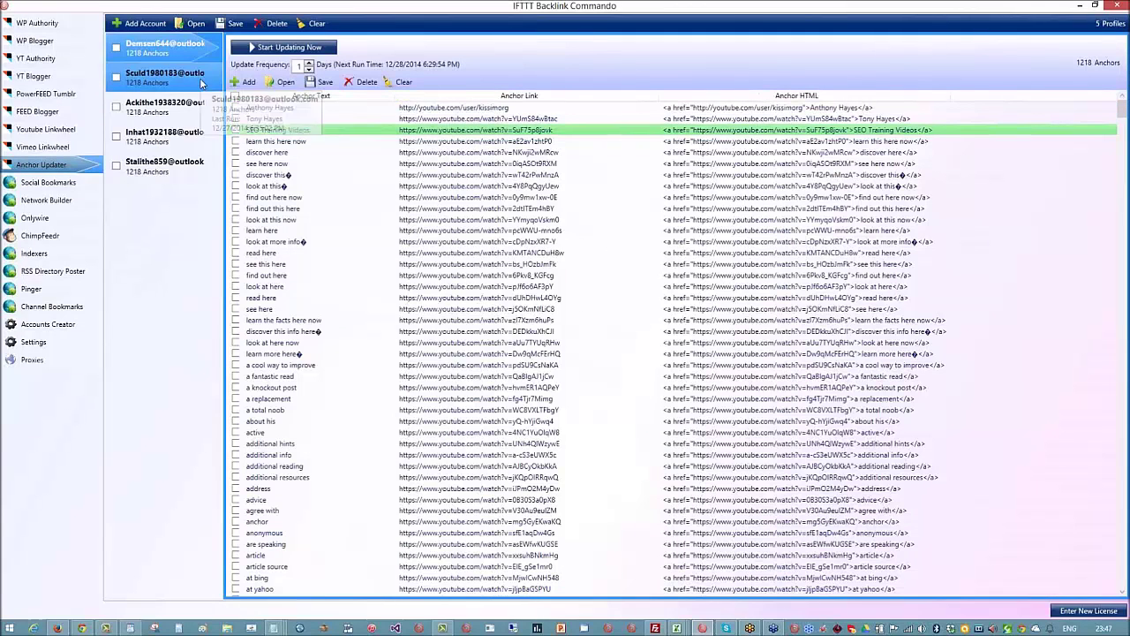
{"action": "left_click", "coordinate": [404, 131]}
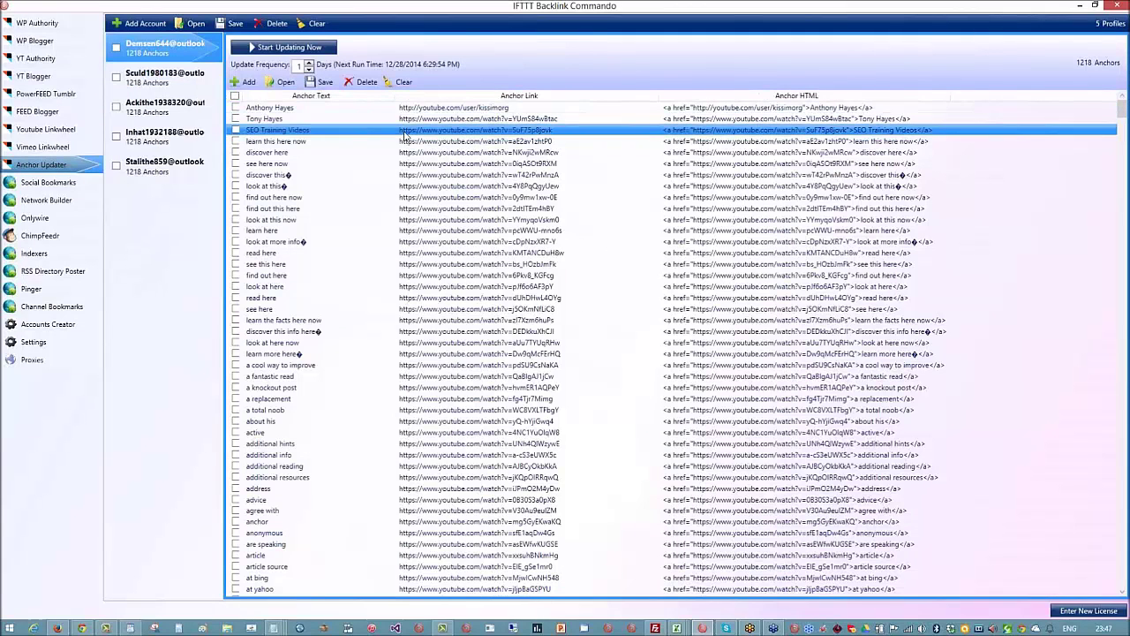
{"action": "left_click", "coordinate": [503, 143]}
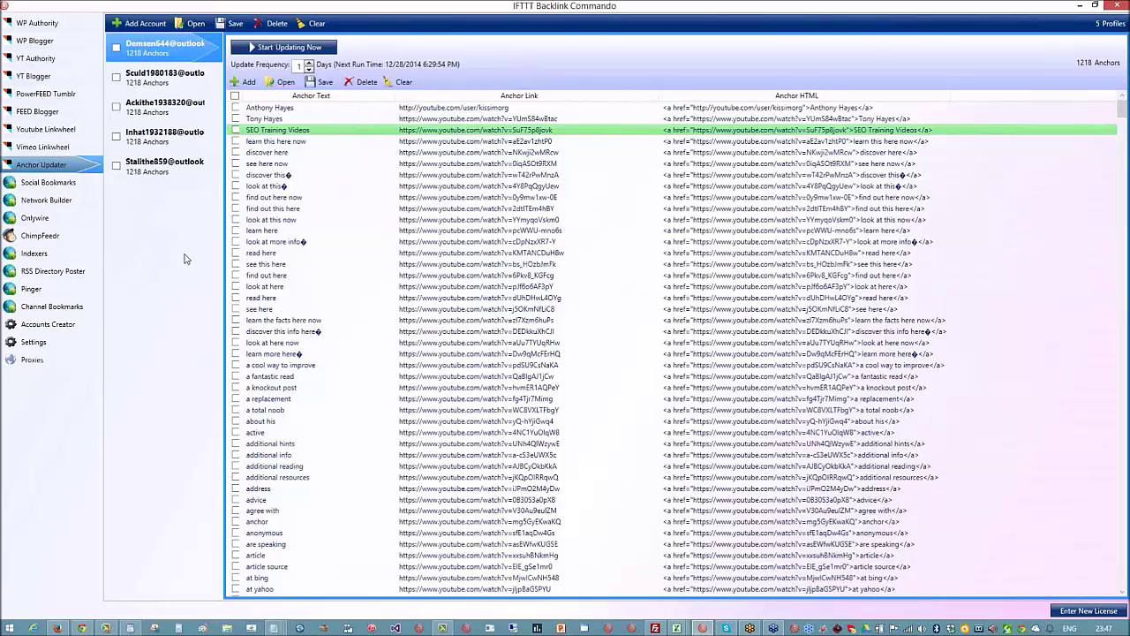
{"action": "left_click", "coordinate": [53, 98]}
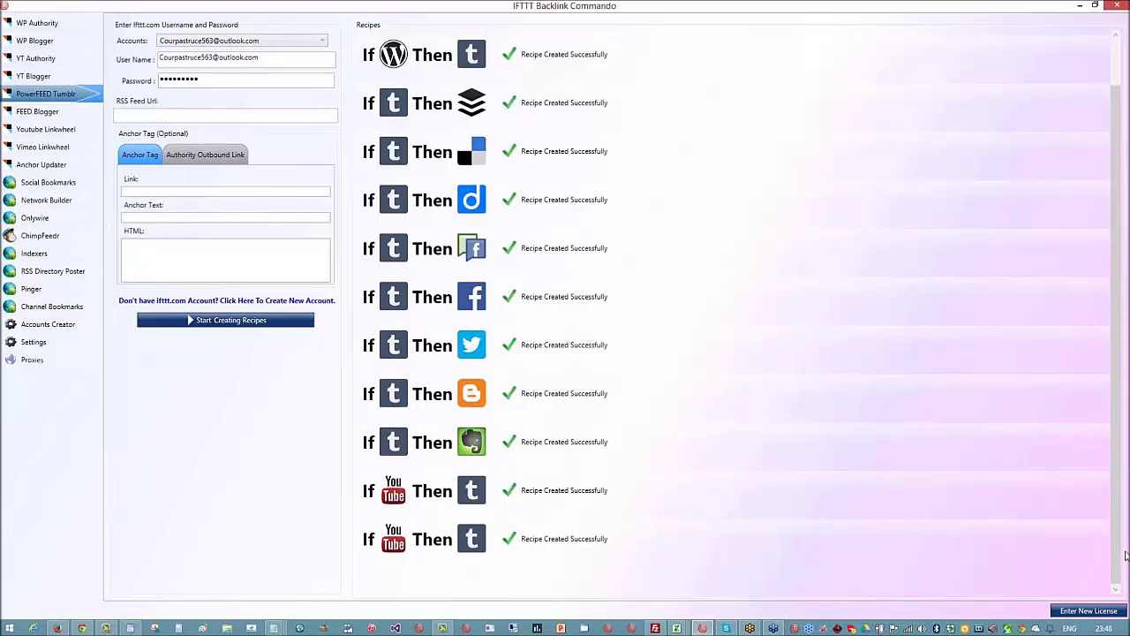
Switch back to the browser, show the SEO Commando blog's home page and look through its recent posts
{"action": "left_click", "coordinate": [81, 628]}
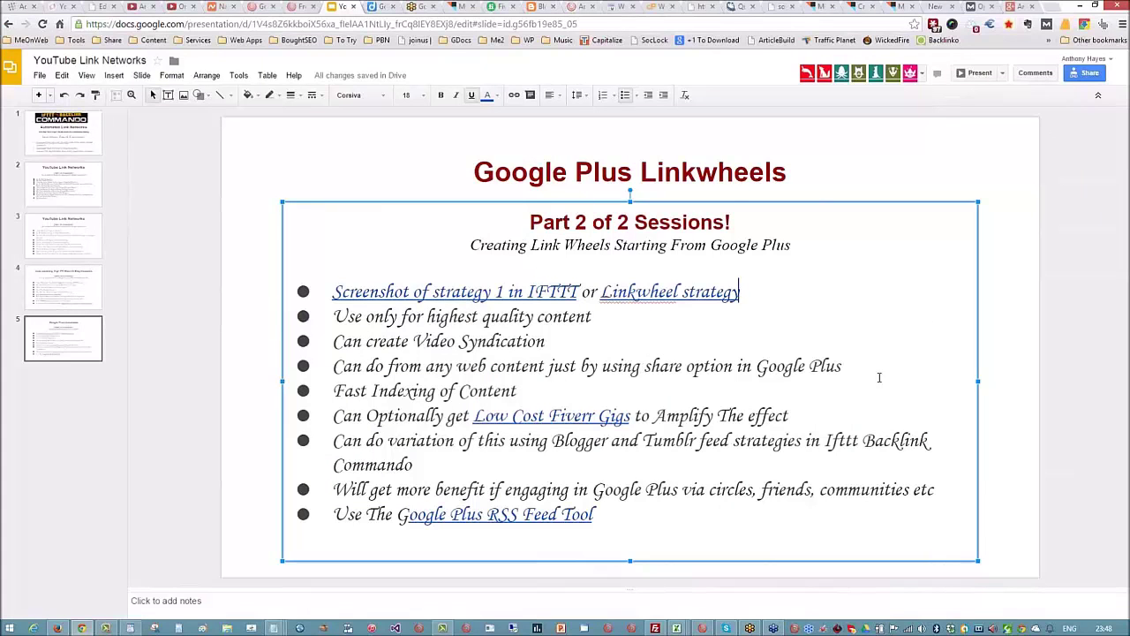
{"action": "left_click", "coordinate": [258, 7]}
{"action": "left_click", "coordinate": [291, 7]}
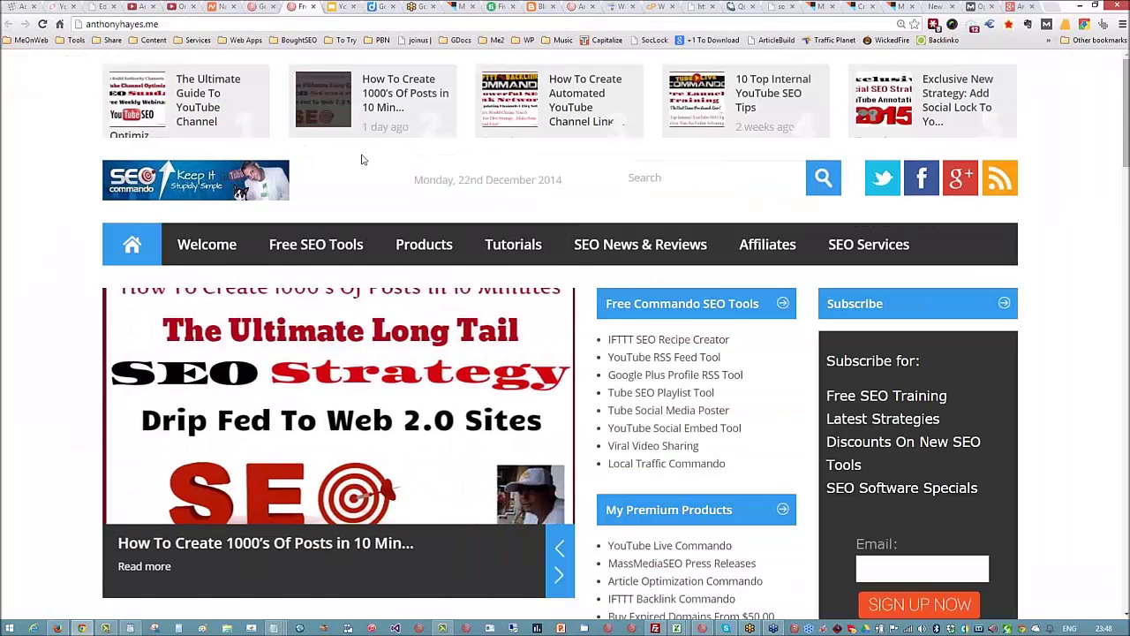
{"action": "scroll", "coordinate": [707, 339], "scroll_direction": "down", "scroll_amount": 3}
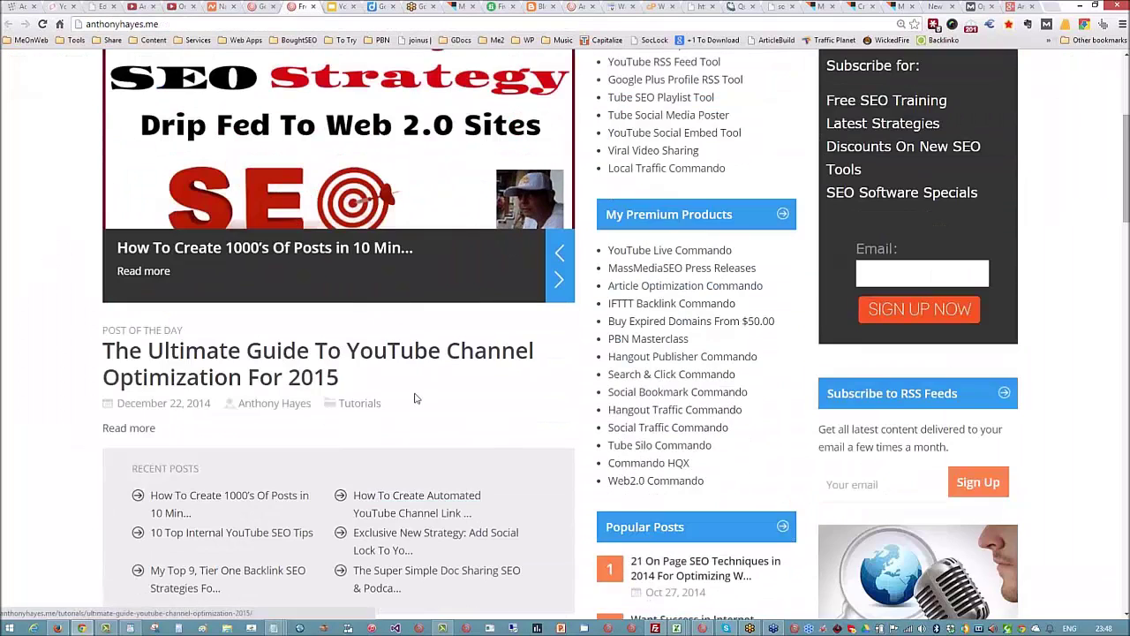
{"action": "scroll", "coordinate": [360, 387], "scroll_direction": "down", "scroll_amount": 2}
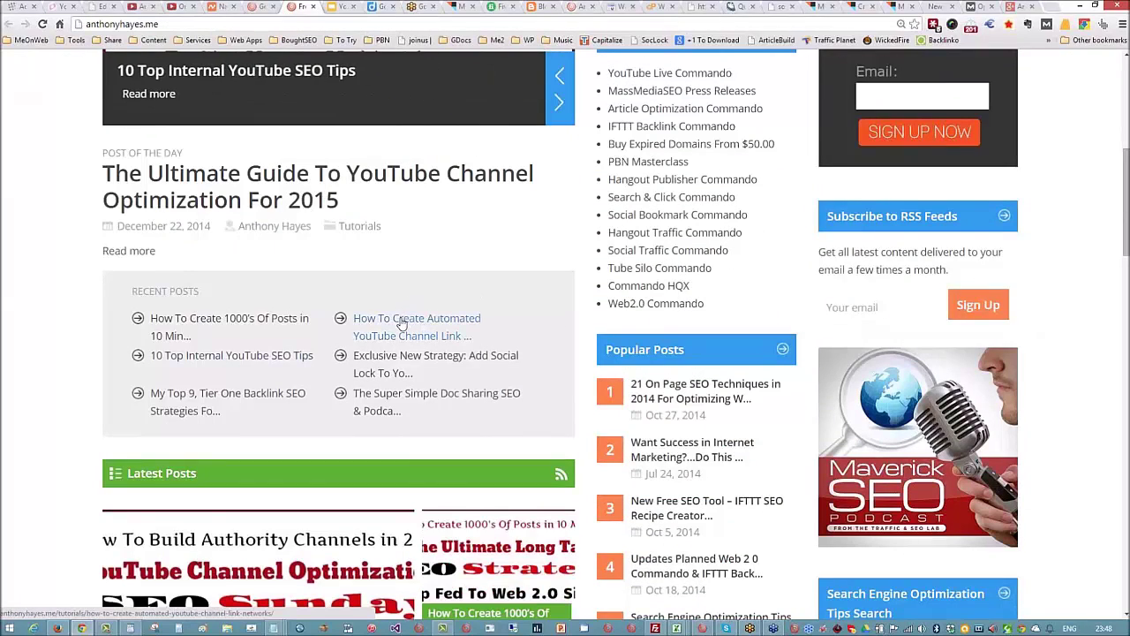
Look through the latest posts, popular posts, tutorials and SEO training webinars listed on the blog's home page
{"action": "scroll", "coordinate": [402, 323], "scroll_direction": "down", "scroll_amount": 6}
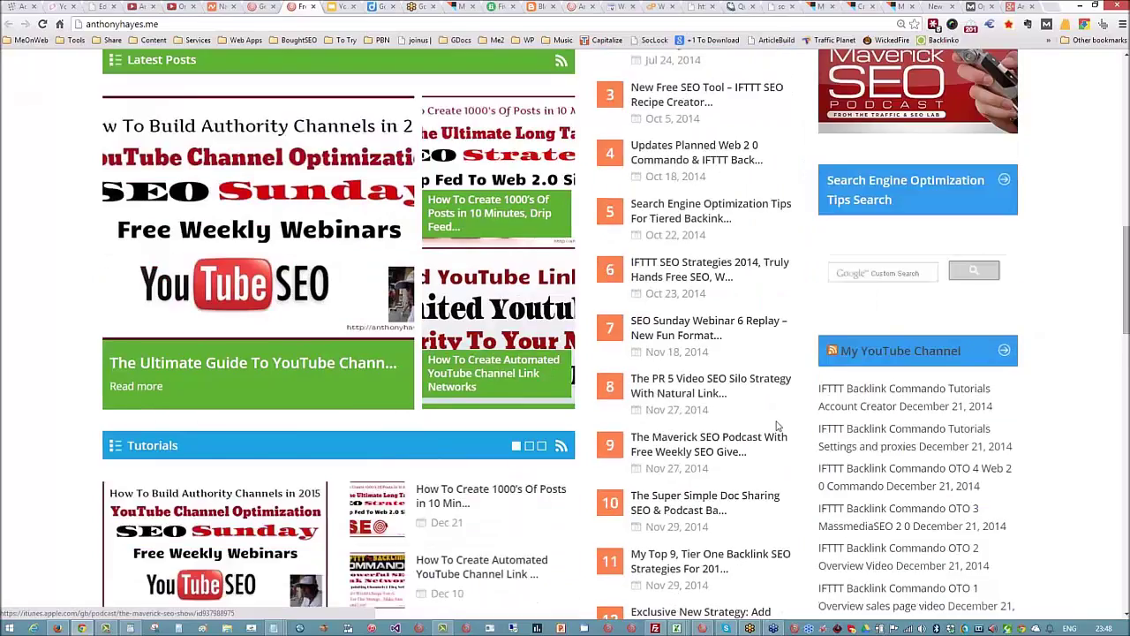
{"action": "scroll", "coordinate": [706, 212], "scroll_direction": "down", "scroll_amount": 1}
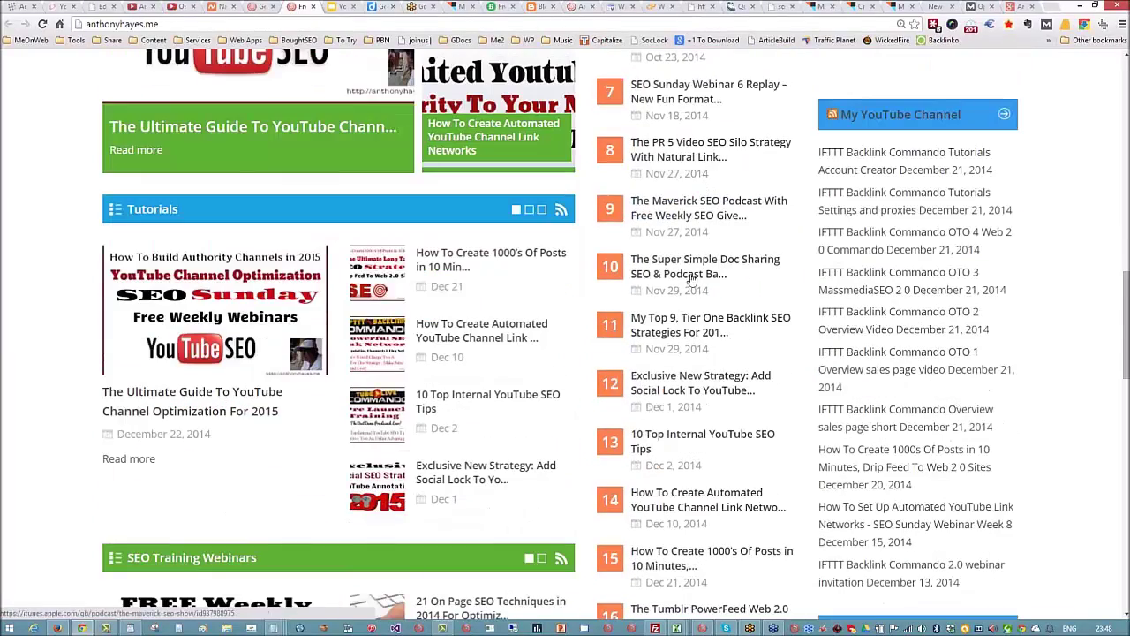
{"action": "scroll", "coordinate": [709, 453], "scroll_direction": "down", "scroll_amount": 1}
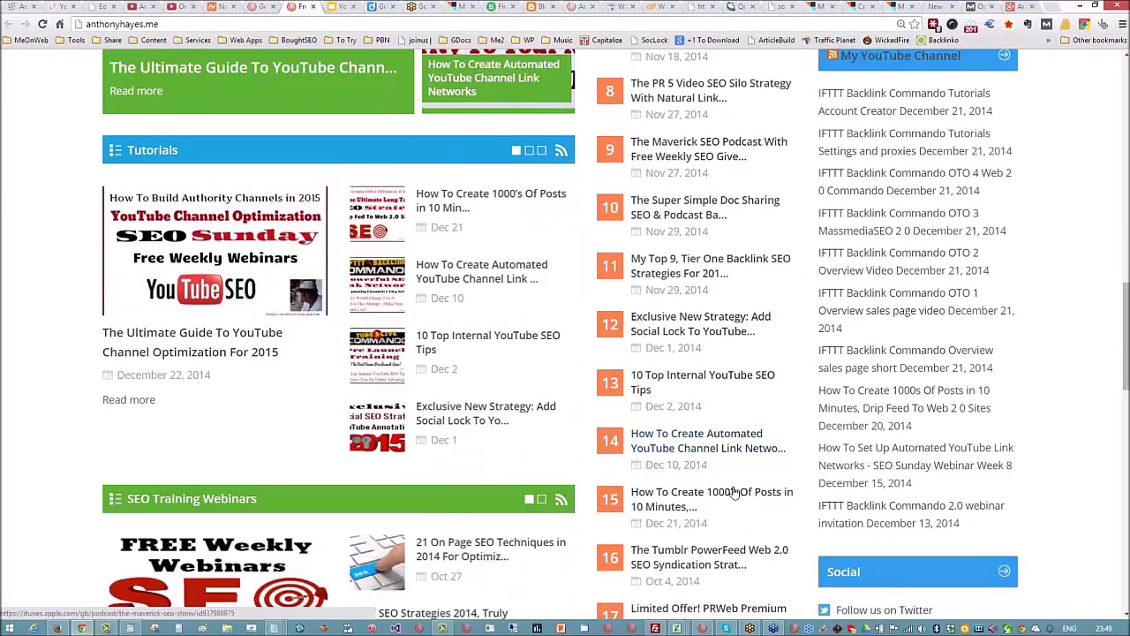
{"action": "scroll", "coordinate": [740, 510], "scroll_direction": "down", "scroll_amount": 2}
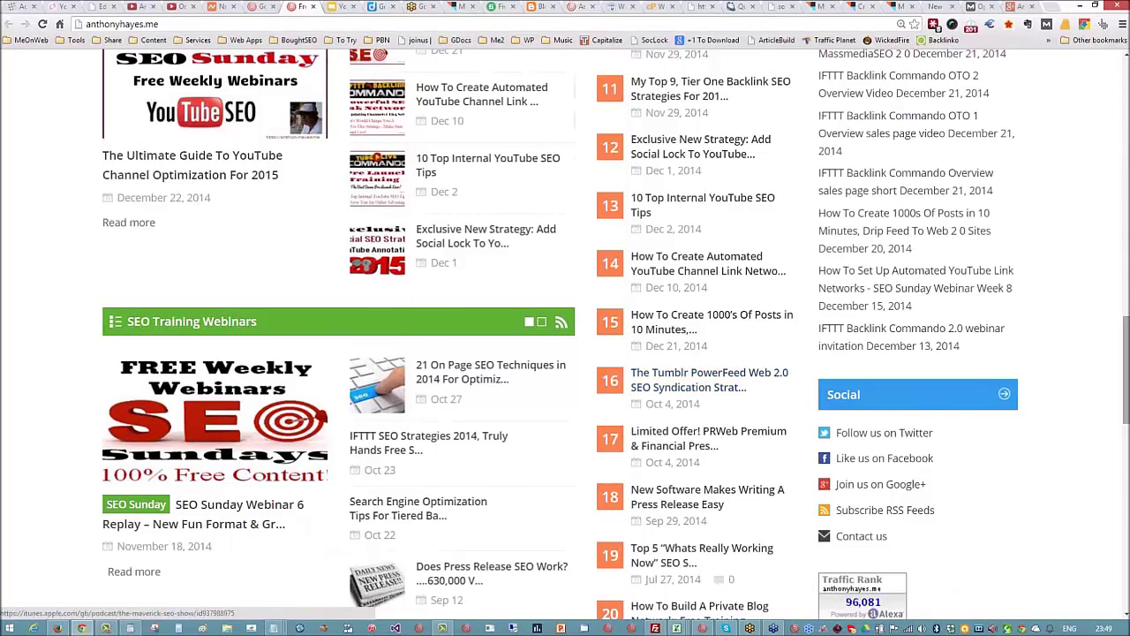
{"action": "scroll", "coordinate": [1125, 384], "scroll_direction": "up", "scroll_amount": 15}
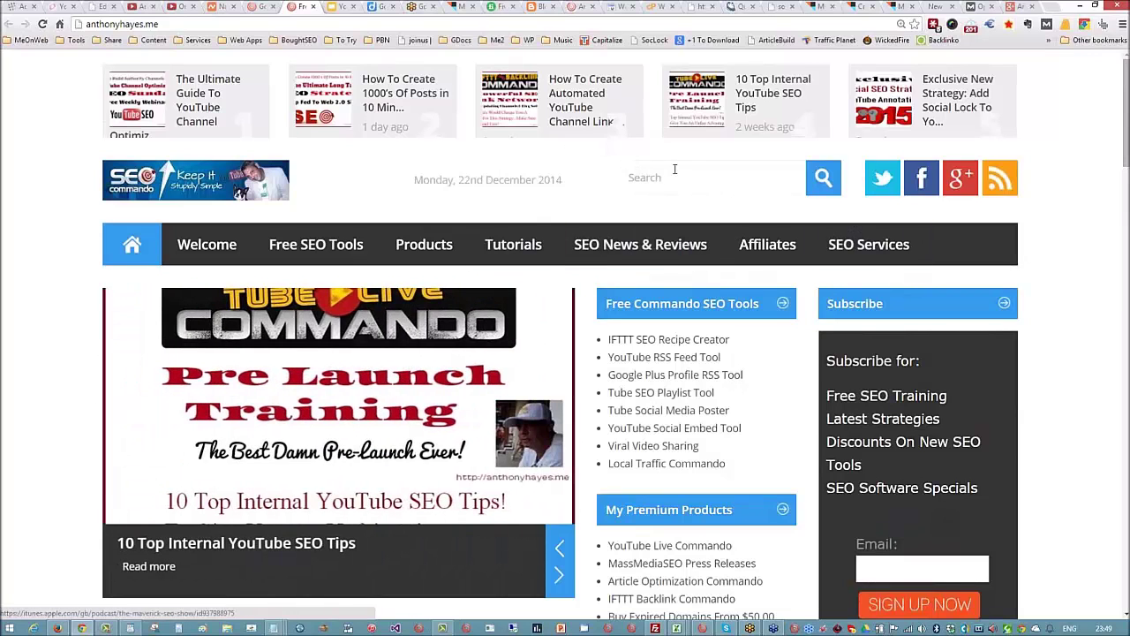
Review the personal recipes on the open IFTTT pages, along with the RSS feed trigger of the new recipe
{"action": "left_click", "coordinate": [893, 8]}
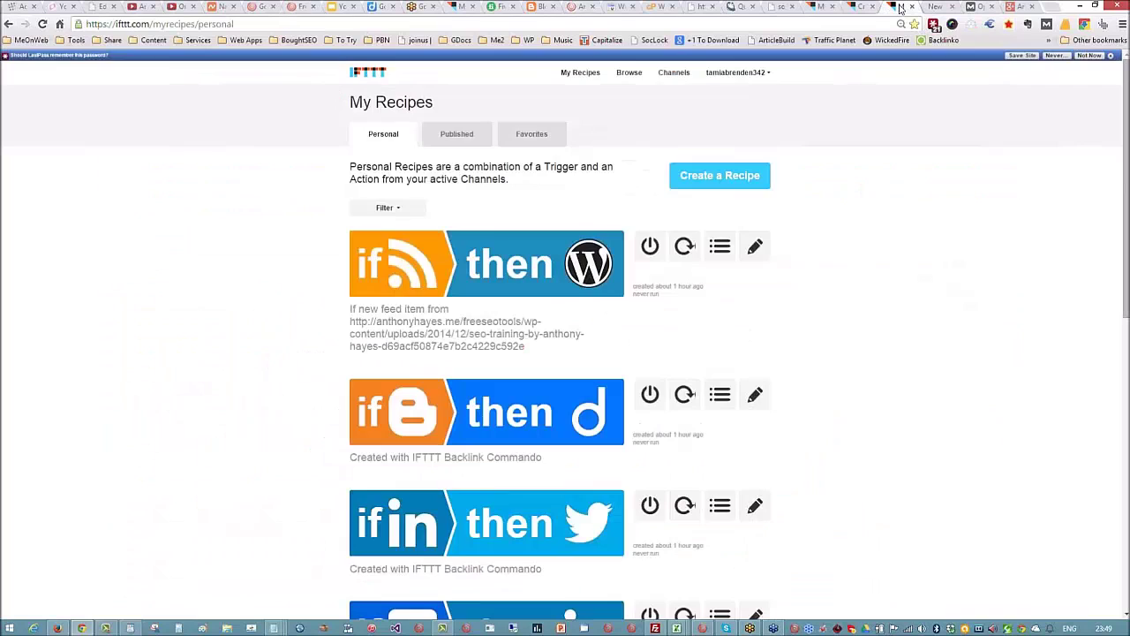
{"action": "scroll", "coordinate": [793, 343], "scroll_direction": "down", "scroll_amount": 7}
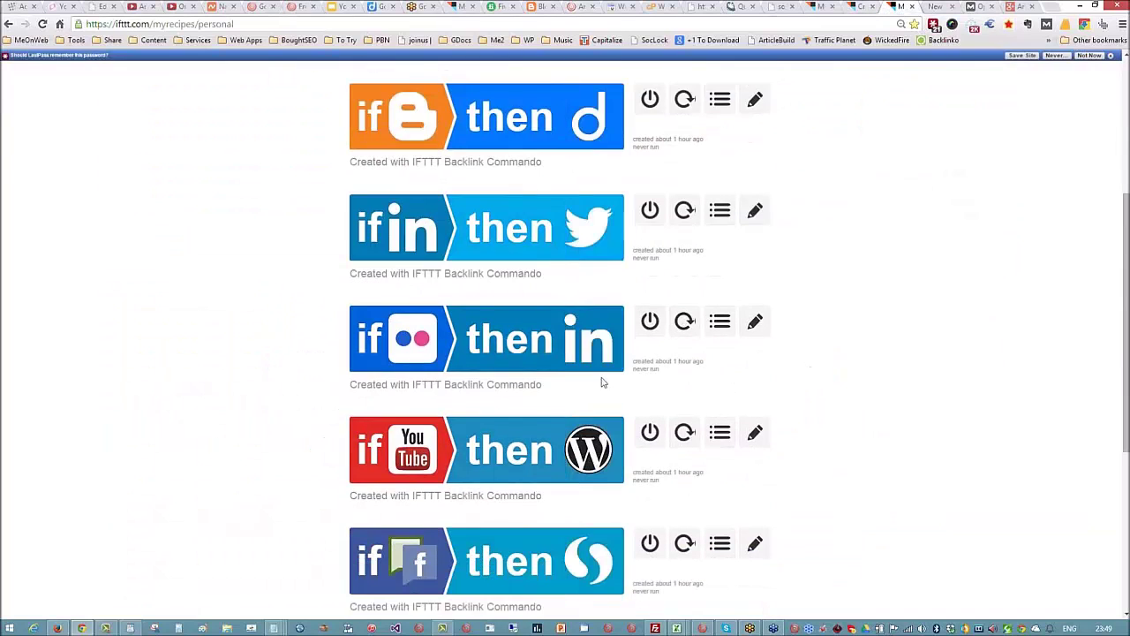
{"action": "scroll", "coordinate": [594, 399], "scroll_direction": "up", "scroll_amount": 10}
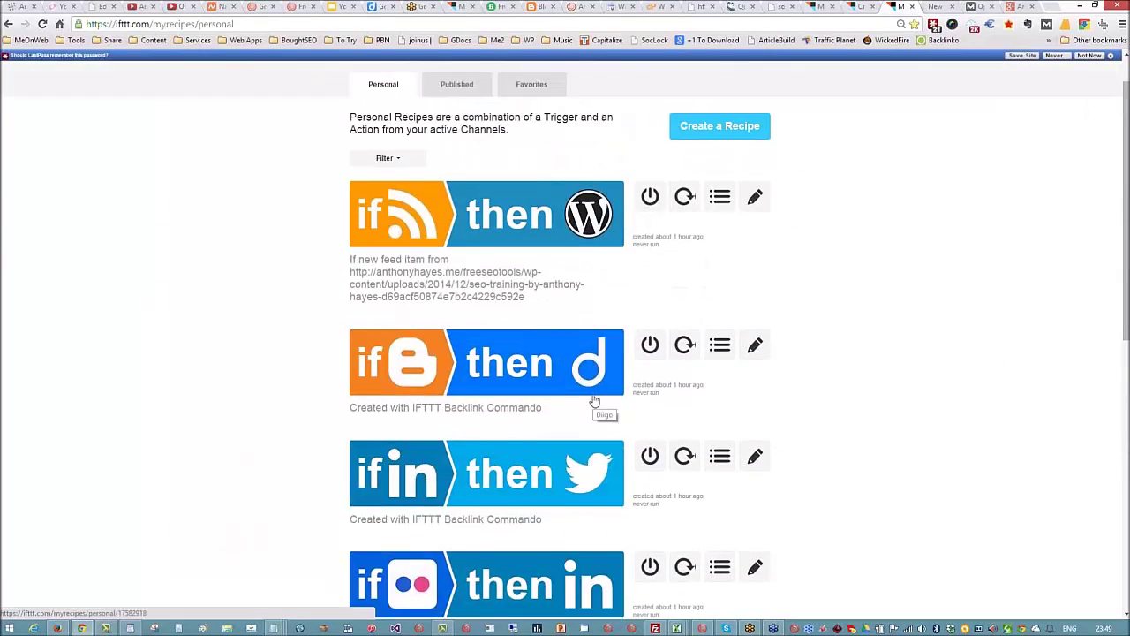
{"action": "left_click", "coordinate": [861, 7]}
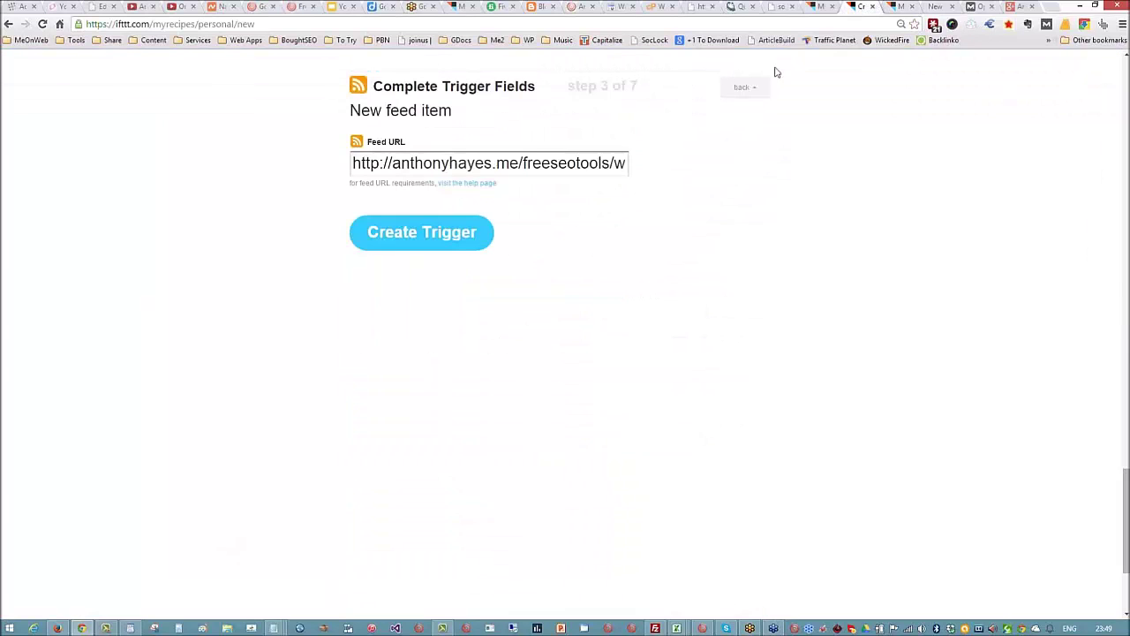
{"action": "left_click", "coordinate": [819, 7]}
{"action": "scroll", "coordinate": [789, 439], "scroll_direction": "down", "scroll_amount": 10}
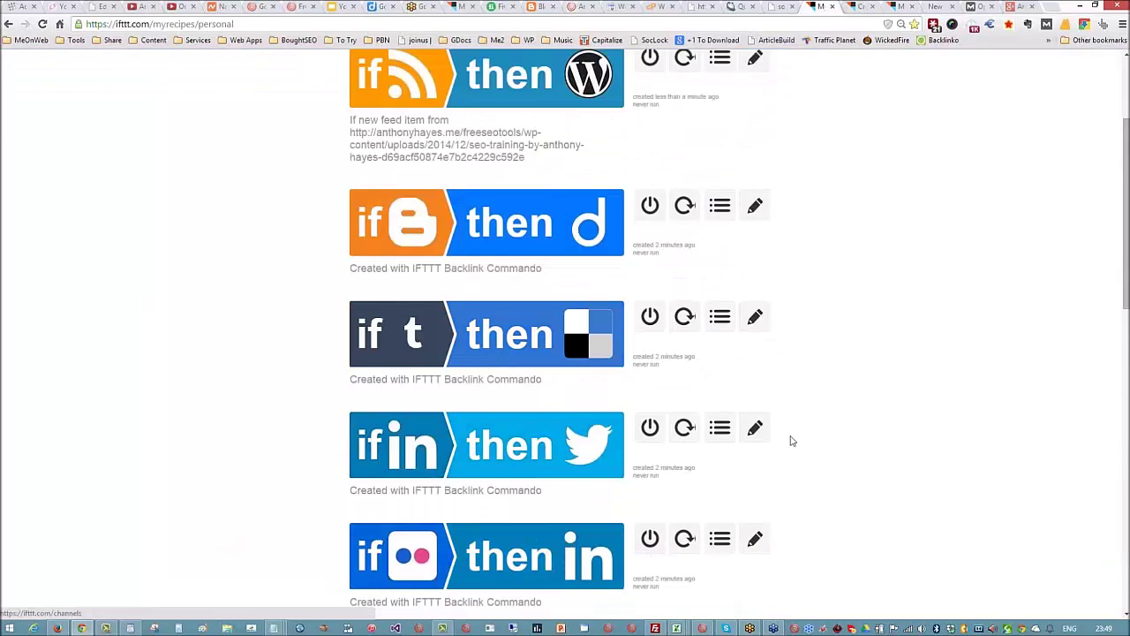
{"action": "scroll", "coordinate": [814, 483], "scroll_direction": "up", "scroll_amount": 15}
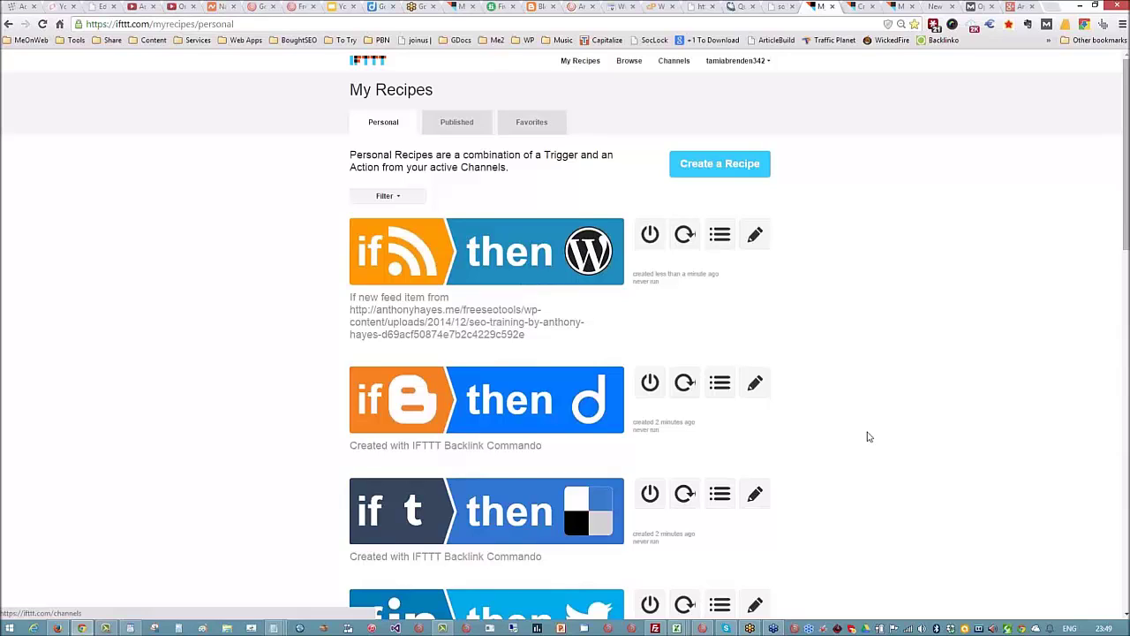
{"action": "left_click", "coordinate": [1051, 9]}
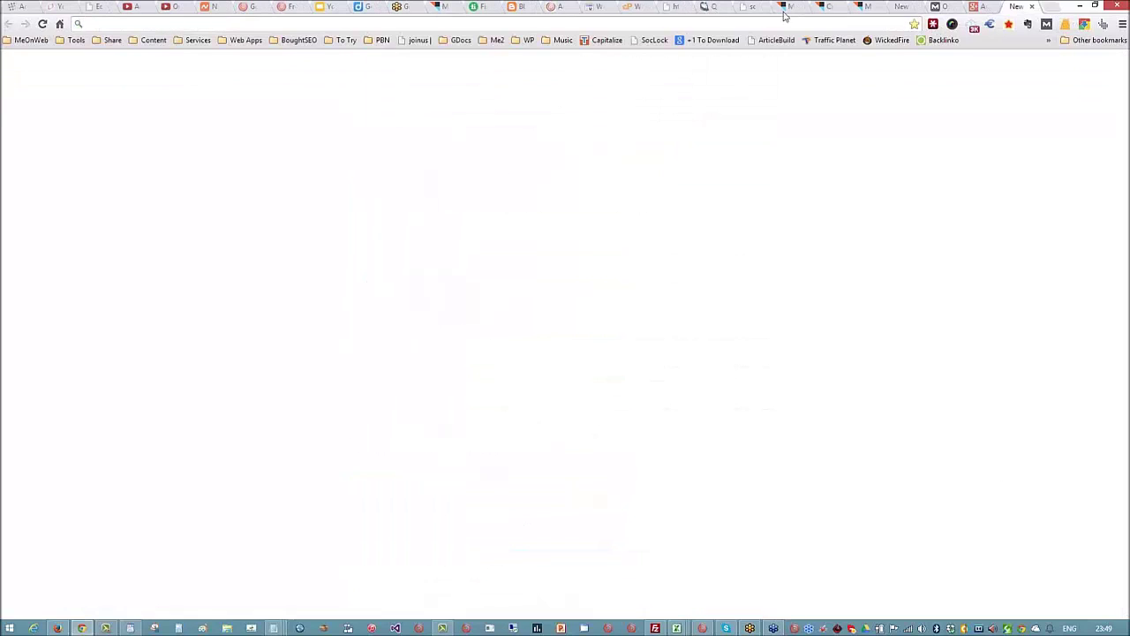
{"action": "type", "text": "ifttt.com/myrecipes/personal"}
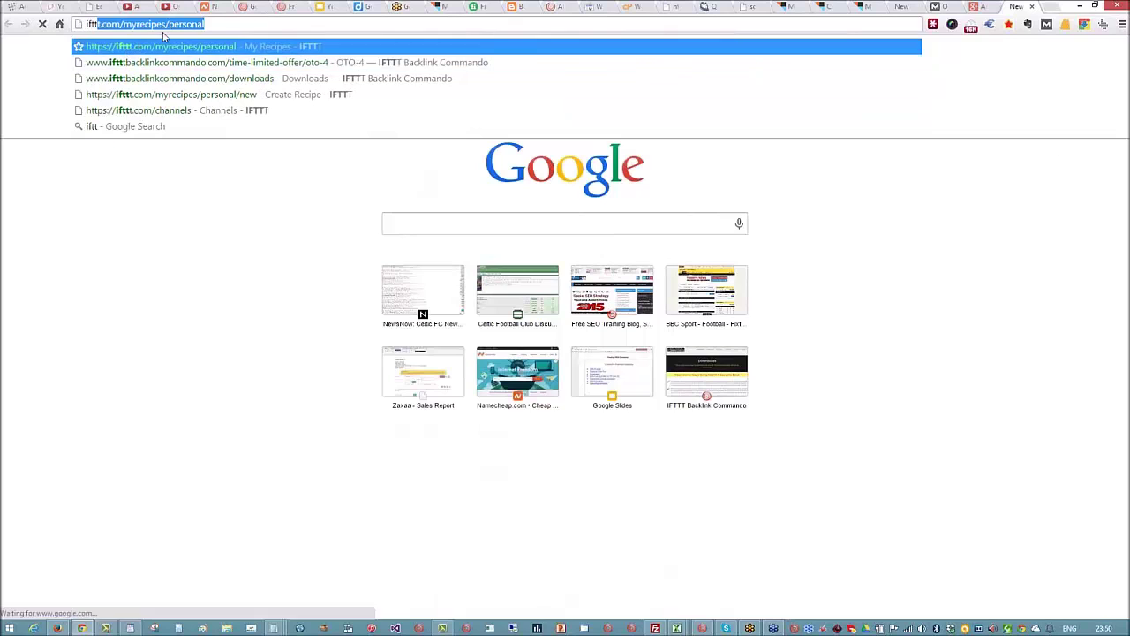
{"action": "left_click", "coordinate": [227, 61]}
{"action": "left_click", "coordinate": [342, 20]}
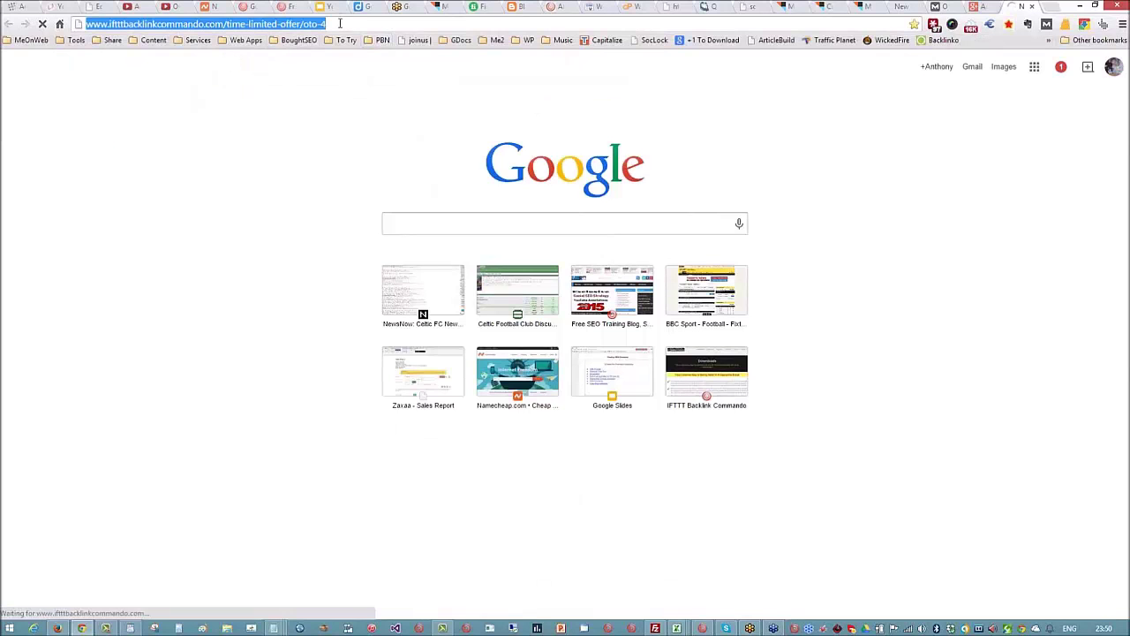
{"action": "left_click", "coordinate": [343, 19]}
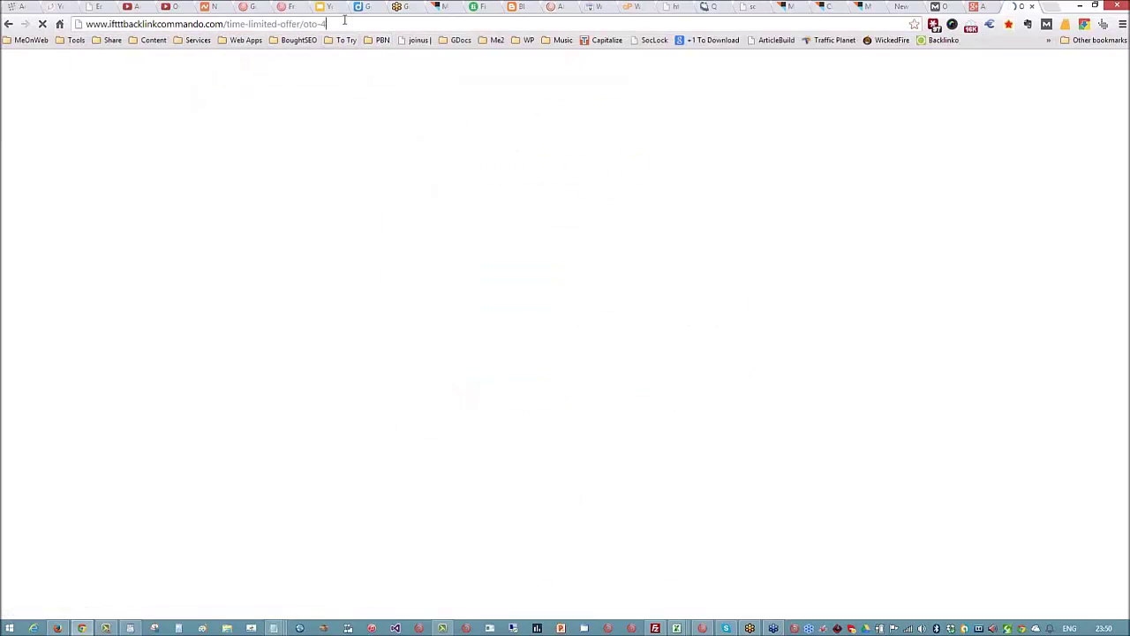
{"action": "key", "text": "BackSpace"}
{"action": "key", "text": "BackSpace"}
{"action": "key", "text": "BackSpace"}
{"action": "key", "text": "BackSpace"}
{"action": "key", "text": "BackSpace"}
{"action": "key", "text": "BackSpace"}
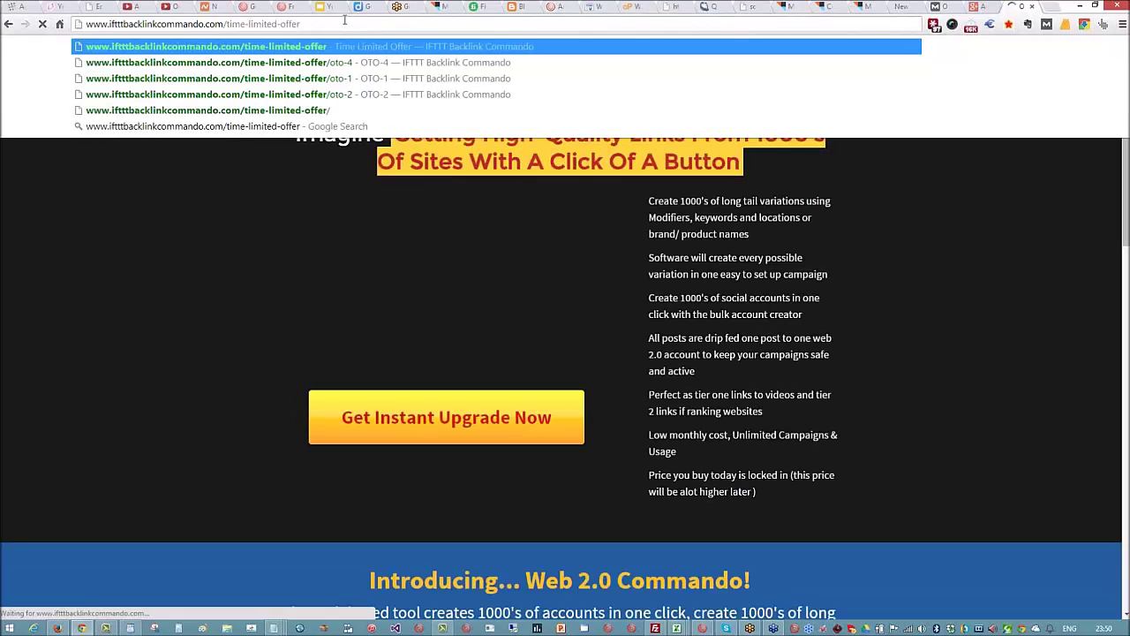
{"action": "left_click_drag", "start_coordinate": [319, 24], "coordinate": [38, 24]}
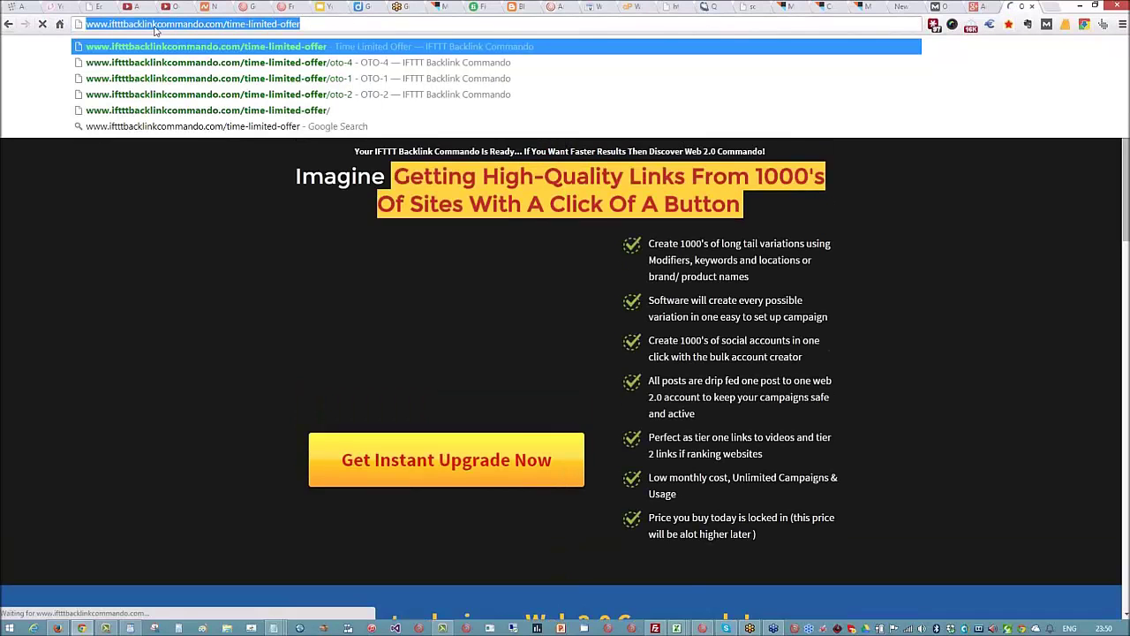
{"action": "right_click", "coordinate": [155, 24]}
{"action": "left_click", "coordinate": [200, 74]}
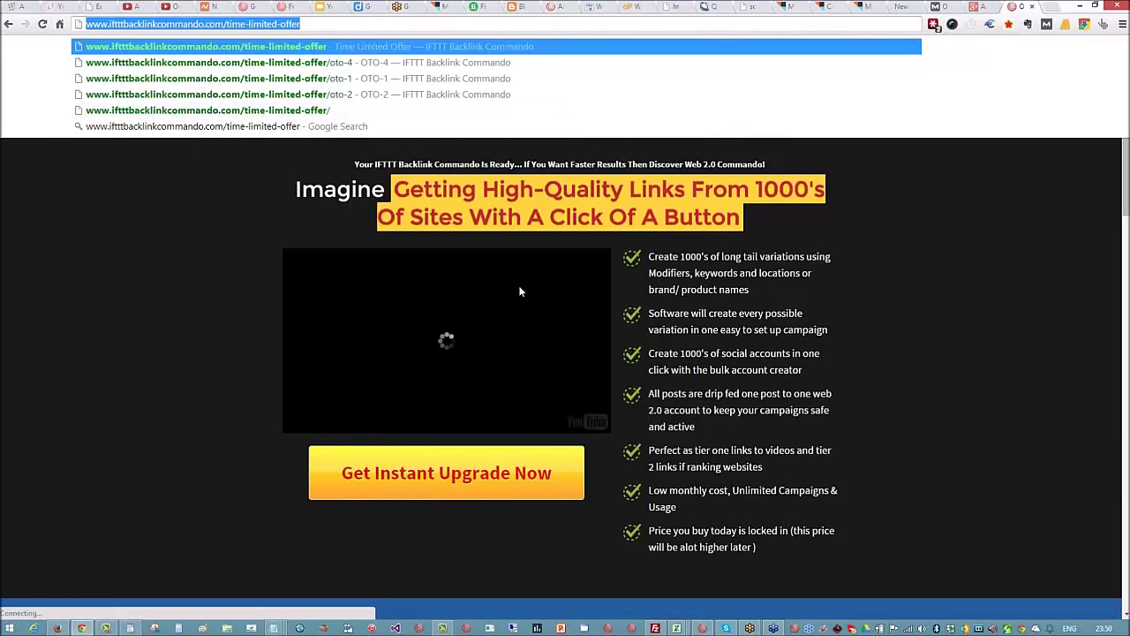
{"action": "left_click", "coordinate": [468, 332]}
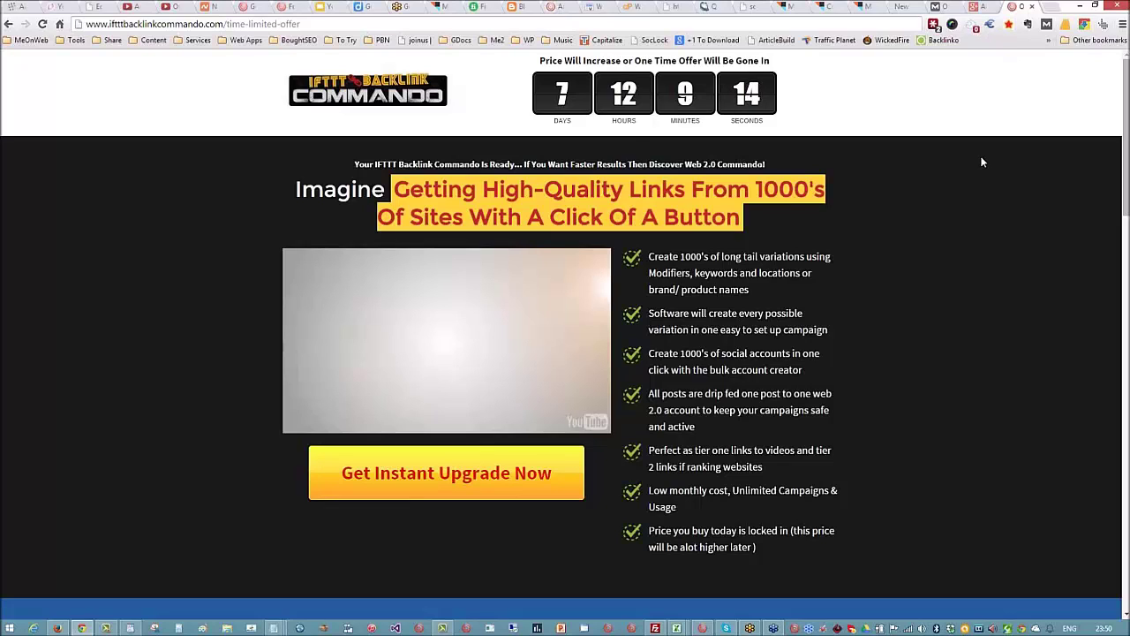
{"action": "mouse_move", "coordinate": [778, 628]}
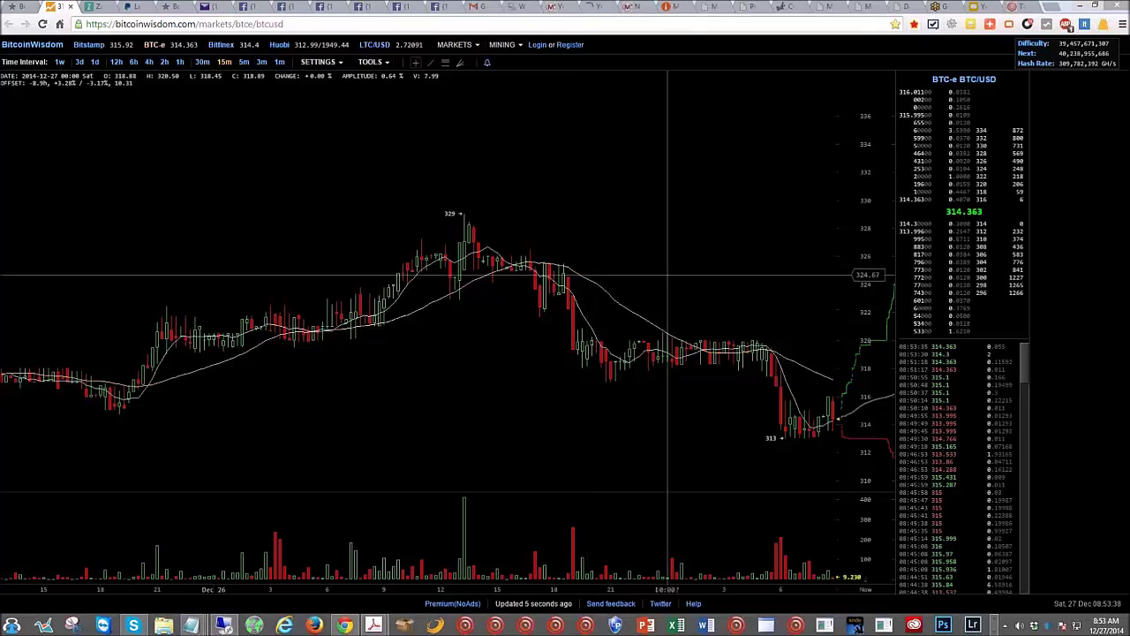
{"action": "scroll", "coordinate": [667, 276], "scroll_direction": "up", "scroll_amount": 1}
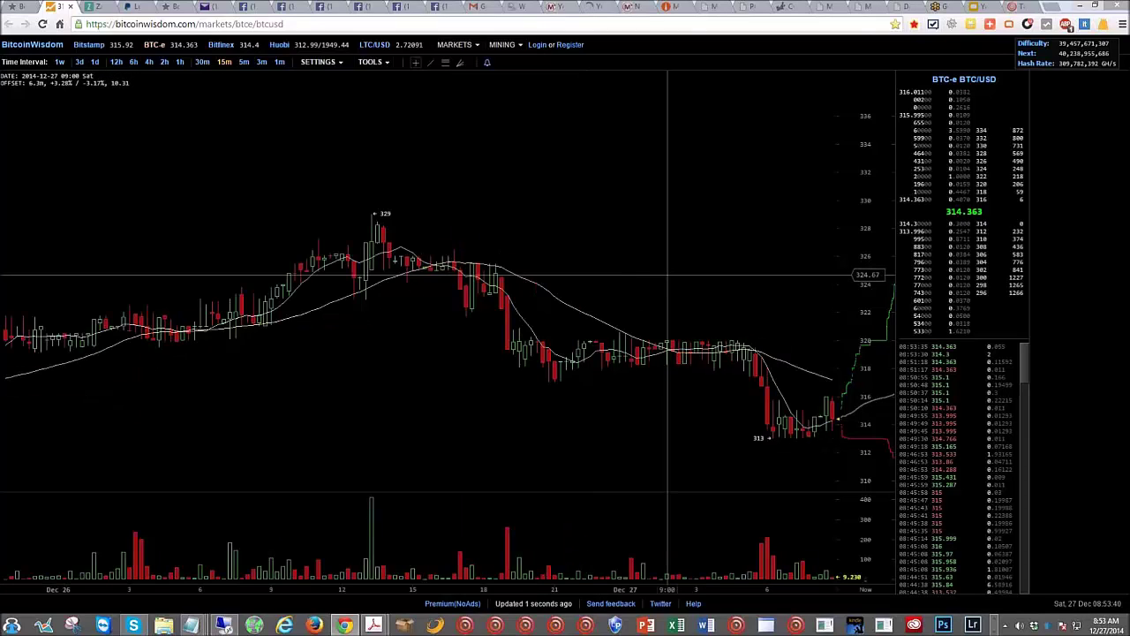
{"action": "scroll", "coordinate": [667, 276], "scroll_direction": "down", "scroll_amount": 3}
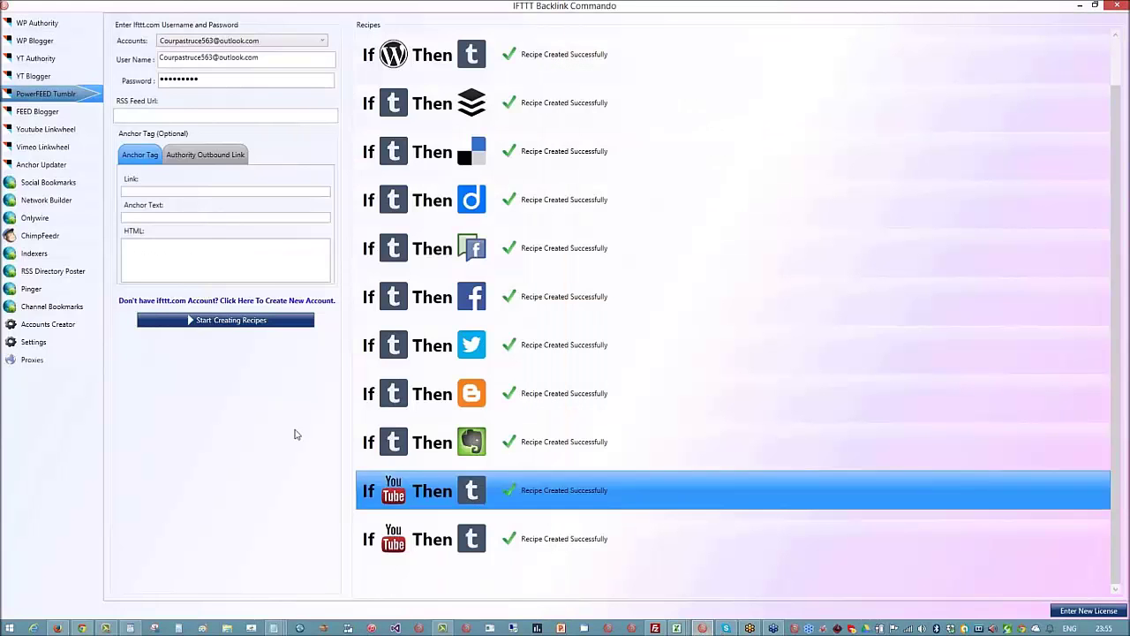
Show IFTTT Backlink Commando's Settings, Channel Bookmarks, Pinger, RSS Directory Poster, Indexers and ChimpFeedr modules one after another
{"action": "left_click", "coordinate": [34, 343]}
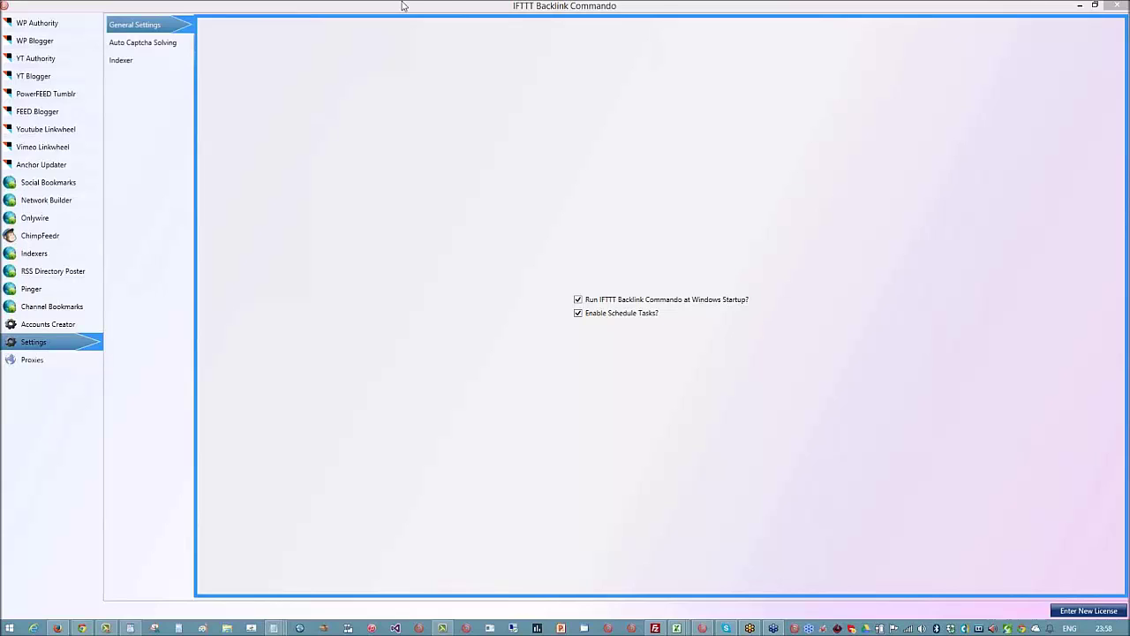
{"action": "left_click", "coordinate": [53, 309]}
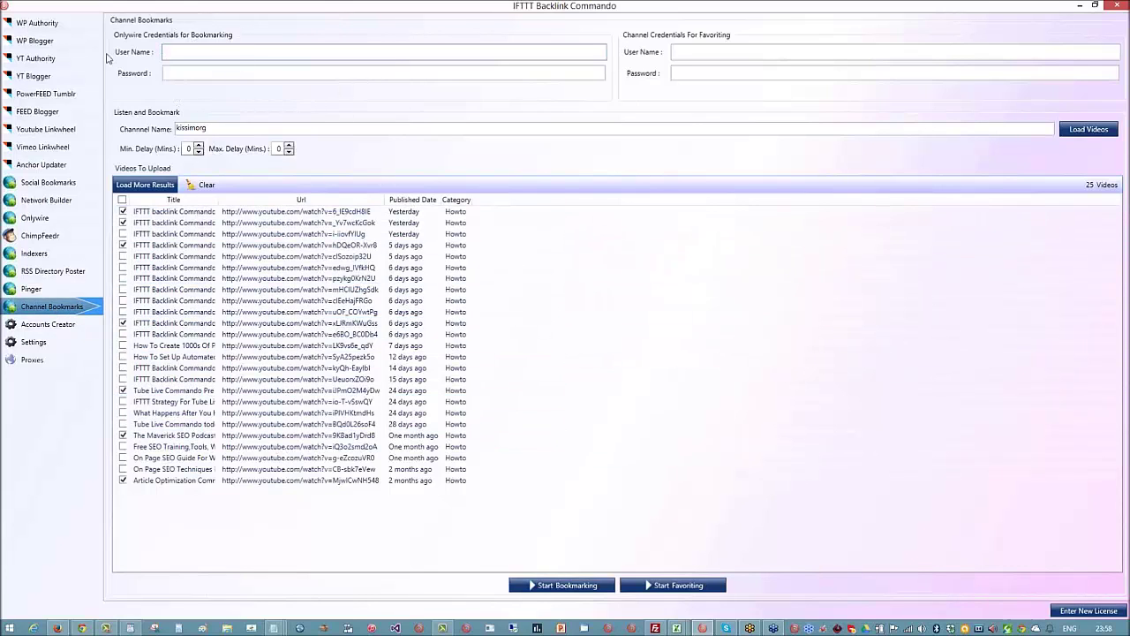
{"action": "left_click", "coordinate": [46, 289]}
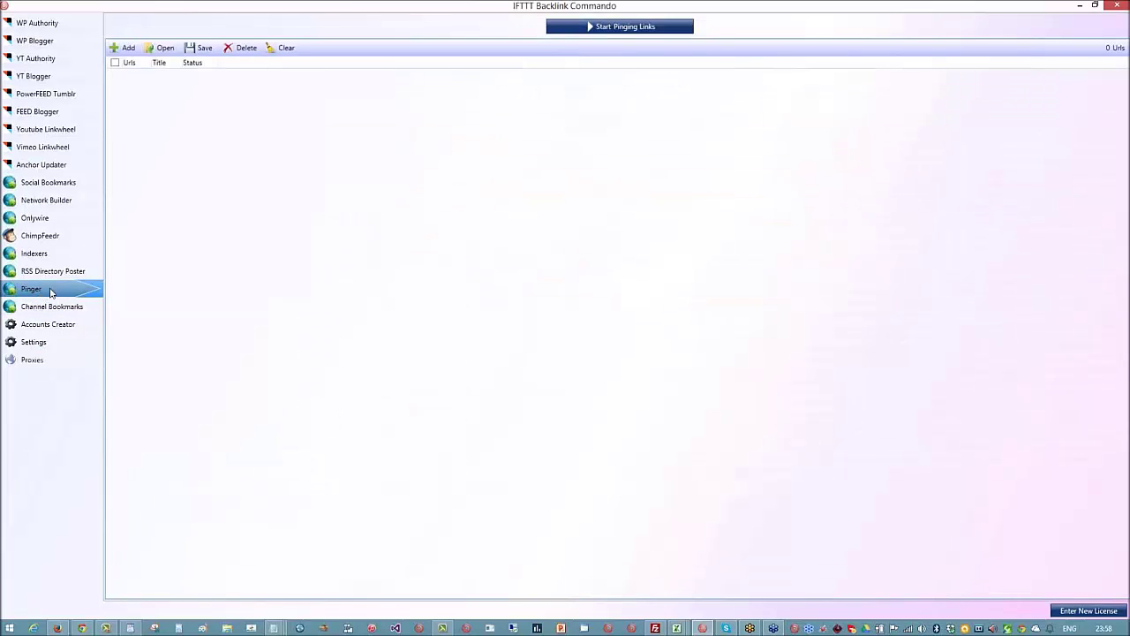
{"action": "left_click", "coordinate": [74, 273]}
{"action": "left_click", "coordinate": [44, 254]}
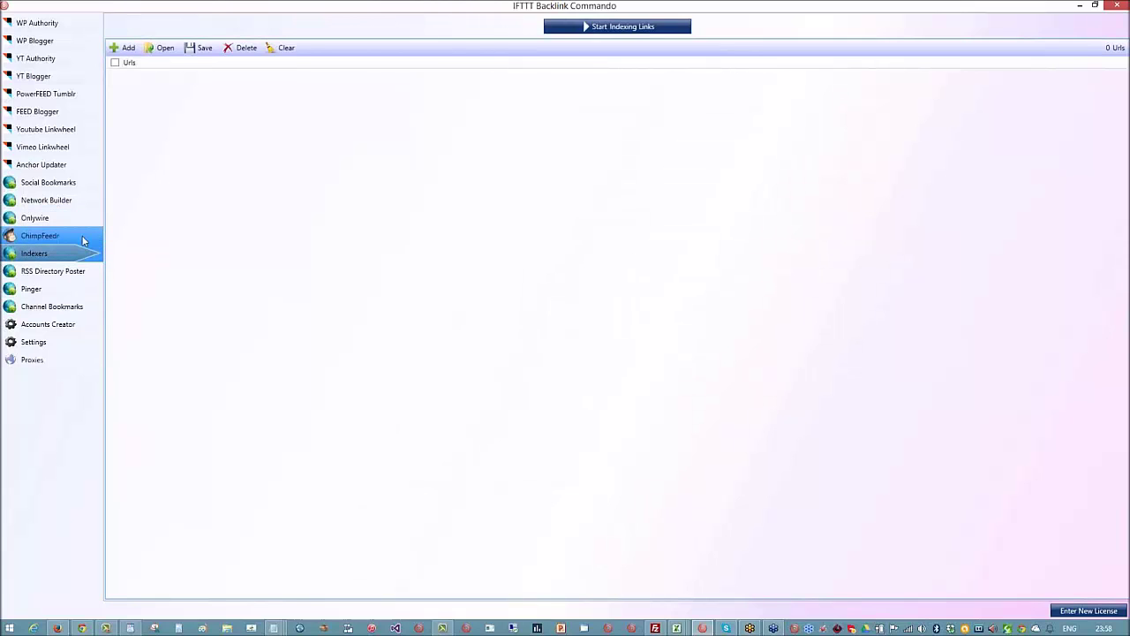
{"action": "left_click", "coordinate": [82, 240]}
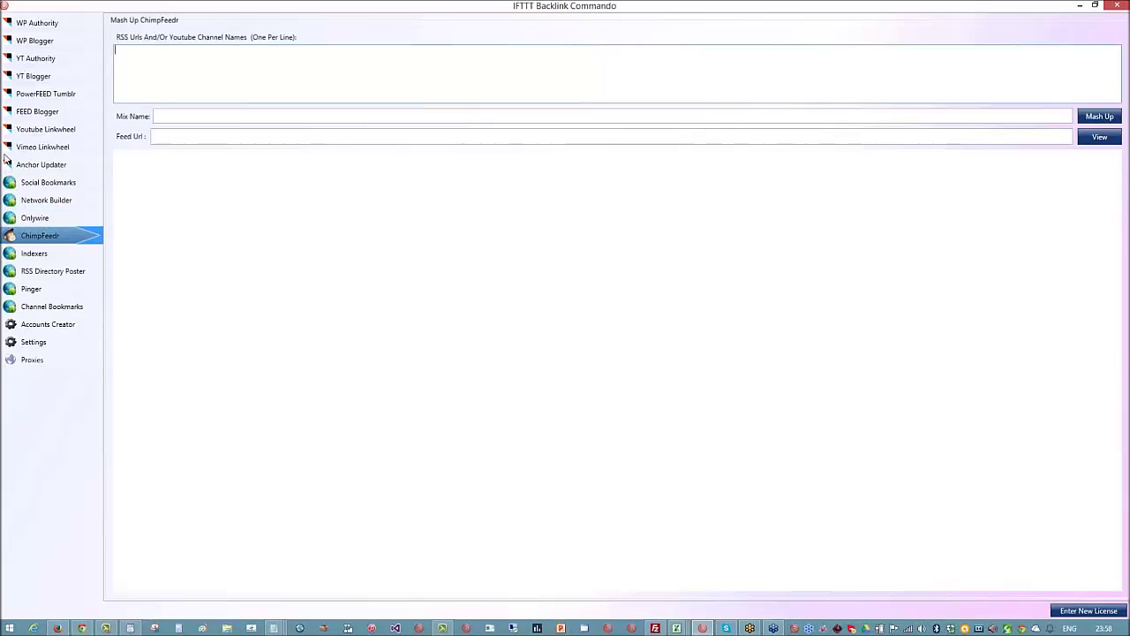
Point out the YouTube account options in Network Builder and load the playlists of the channel kissimorg
{"action": "left_click", "coordinate": [24, 198]}
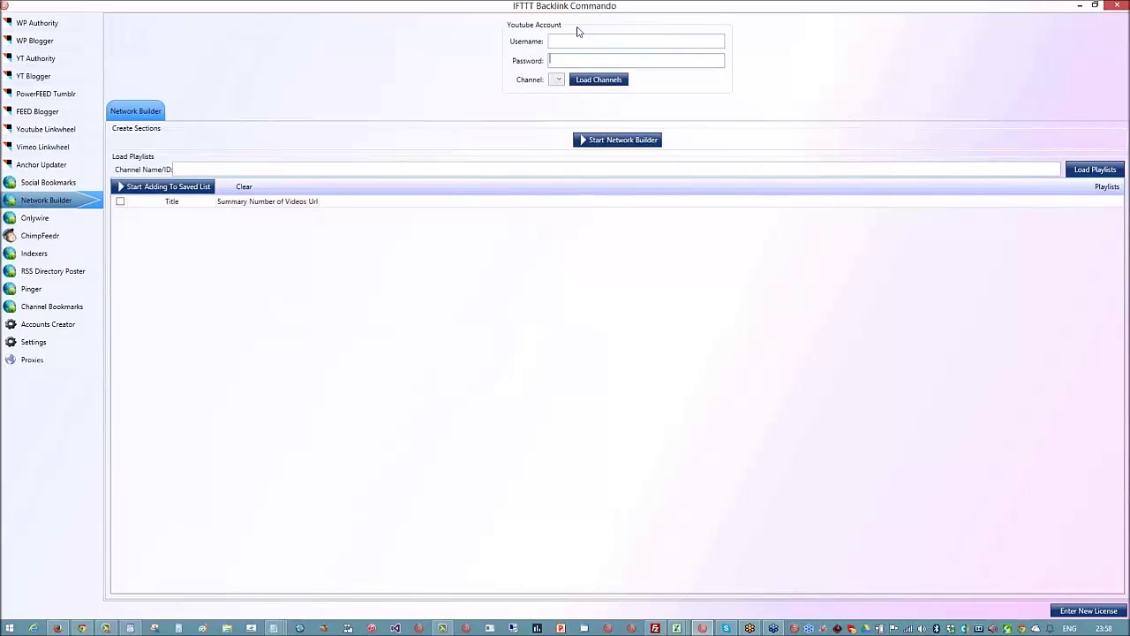
{"action": "left_click", "coordinate": [592, 81]}
{"action": "left_click", "coordinate": [556, 79]}
{"action": "left_click", "coordinate": [695, 104]}
{"action": "left_click", "coordinate": [268, 171]}
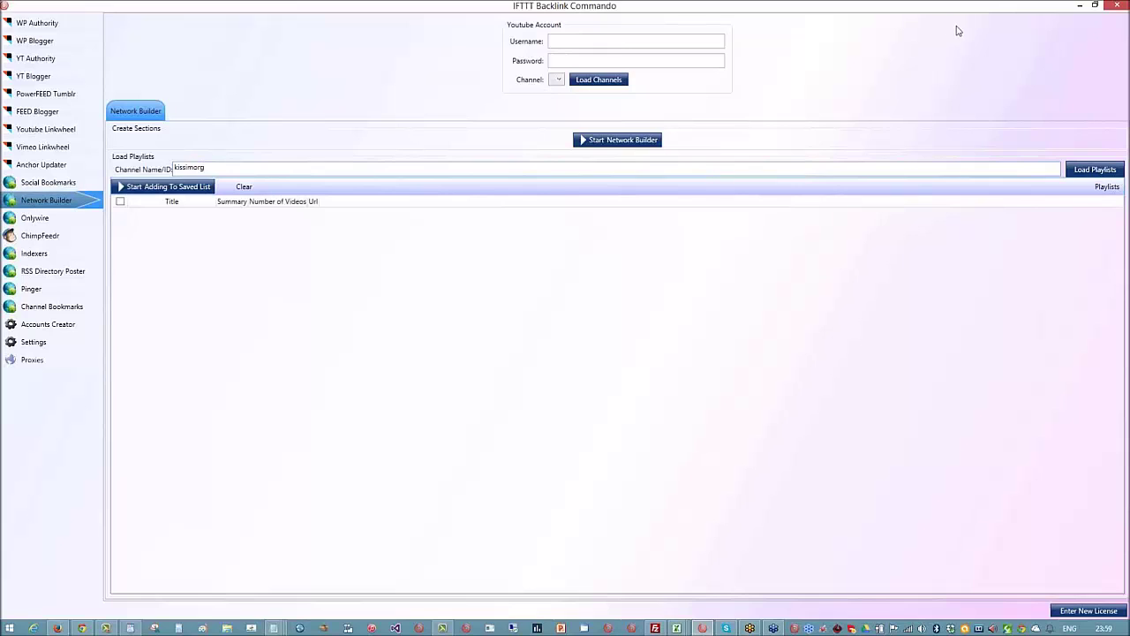
{"action": "left_click", "coordinate": [1087, 171]}
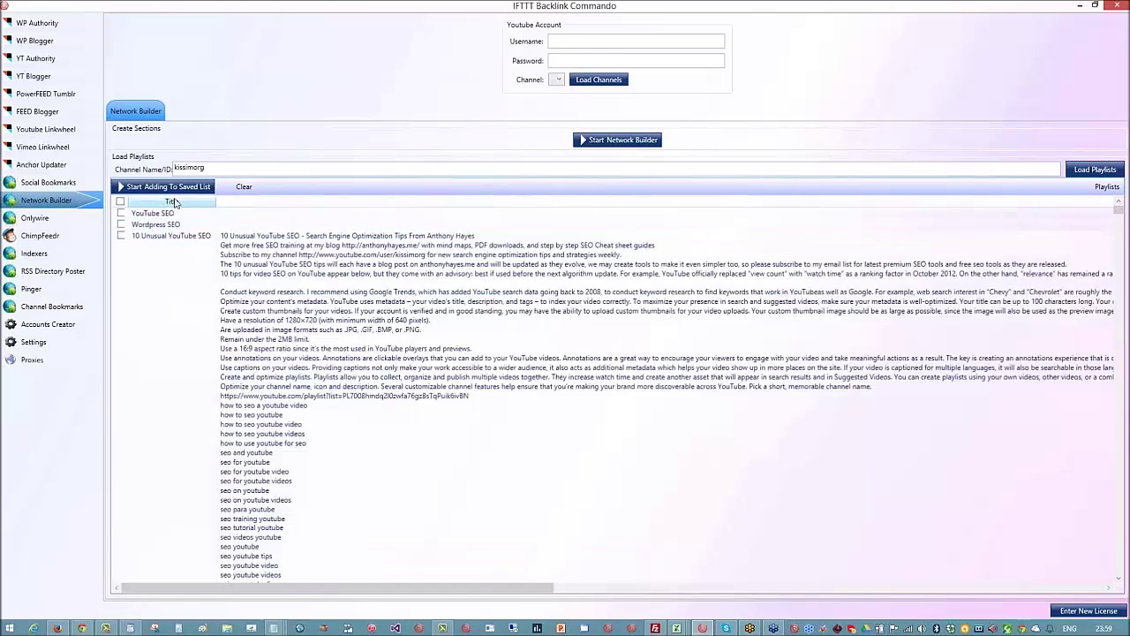
Select the YouTube SEO and Wordpress SEO playlists and look through the rest of the loaded list
{"action": "left_click", "coordinate": [121, 212]}
{"action": "left_click", "coordinate": [121, 225]}
{"action": "scroll", "coordinate": [754, 443], "scroll_direction": "down", "scroll_amount": 6}
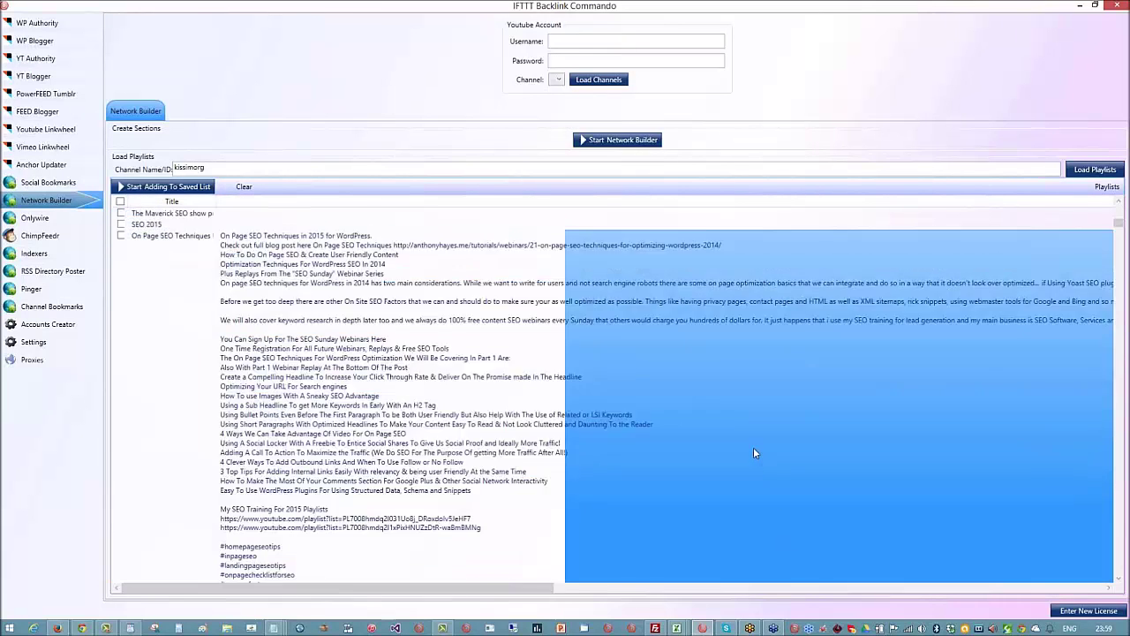
{"action": "scroll", "coordinate": [751, 453], "scroll_direction": "down", "scroll_amount": 6}
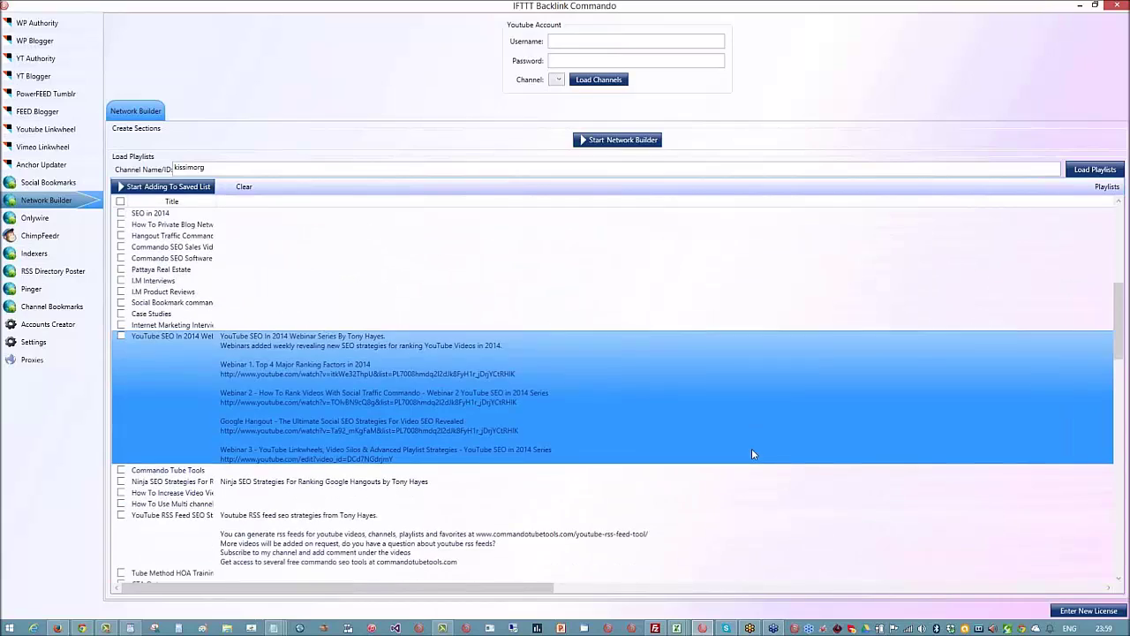
{"action": "scroll", "coordinate": [756, 450], "scroll_direction": "up", "scroll_amount": 12}
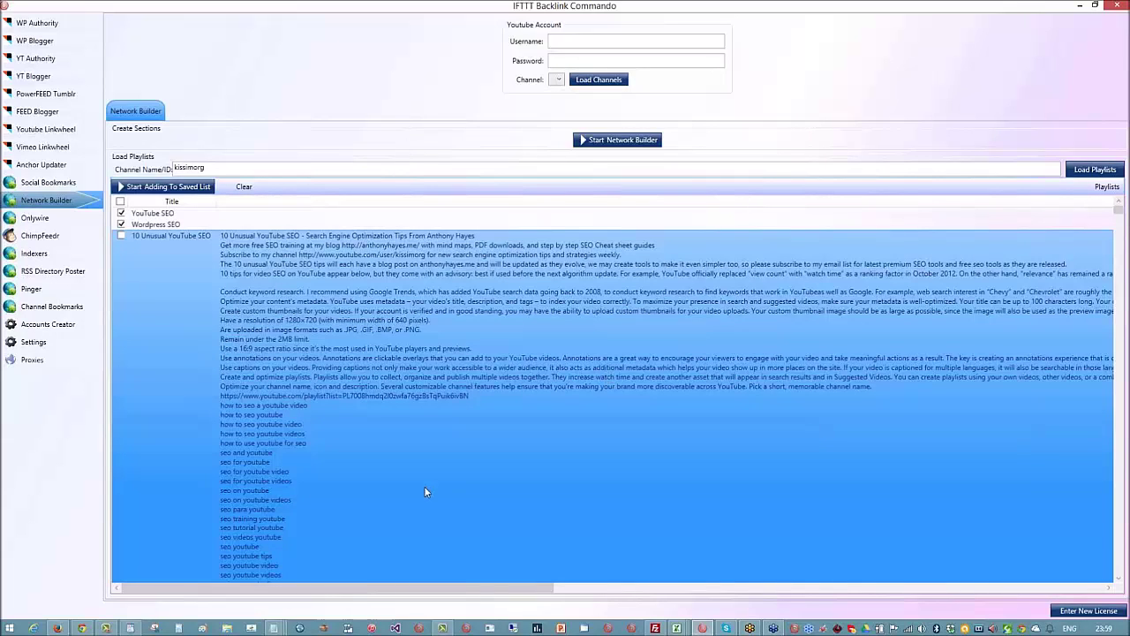
Switch to Firefox, check the open YouTube tabs and open the channel's own page from its Creator Studio dashboard
{"action": "left_click", "coordinate": [58, 628]}
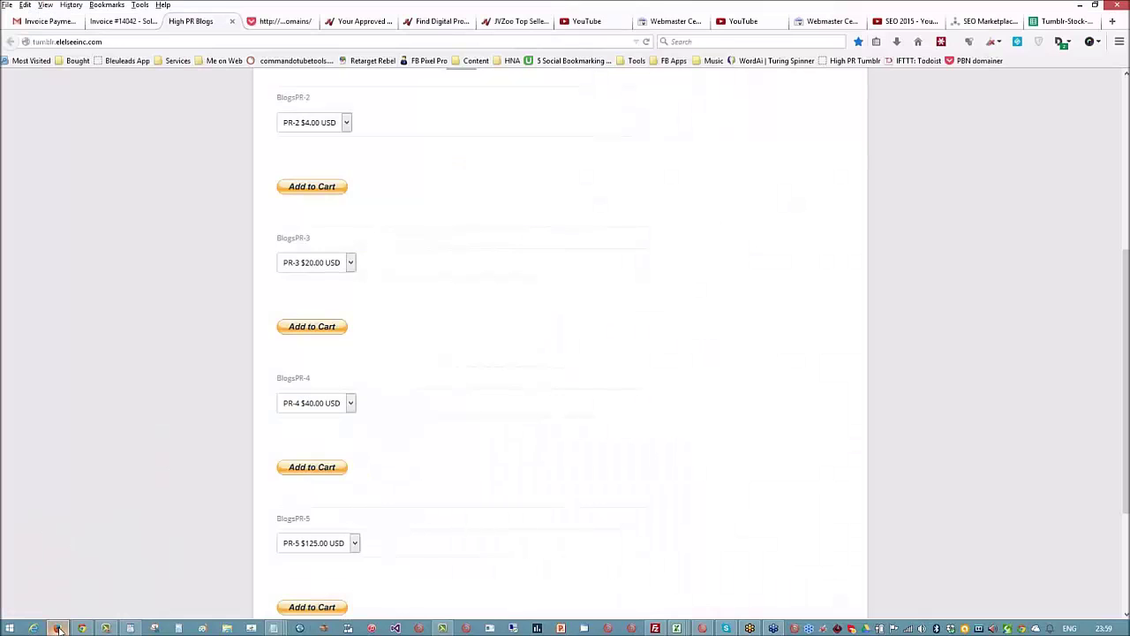
{"action": "left_click", "coordinate": [588, 22]}
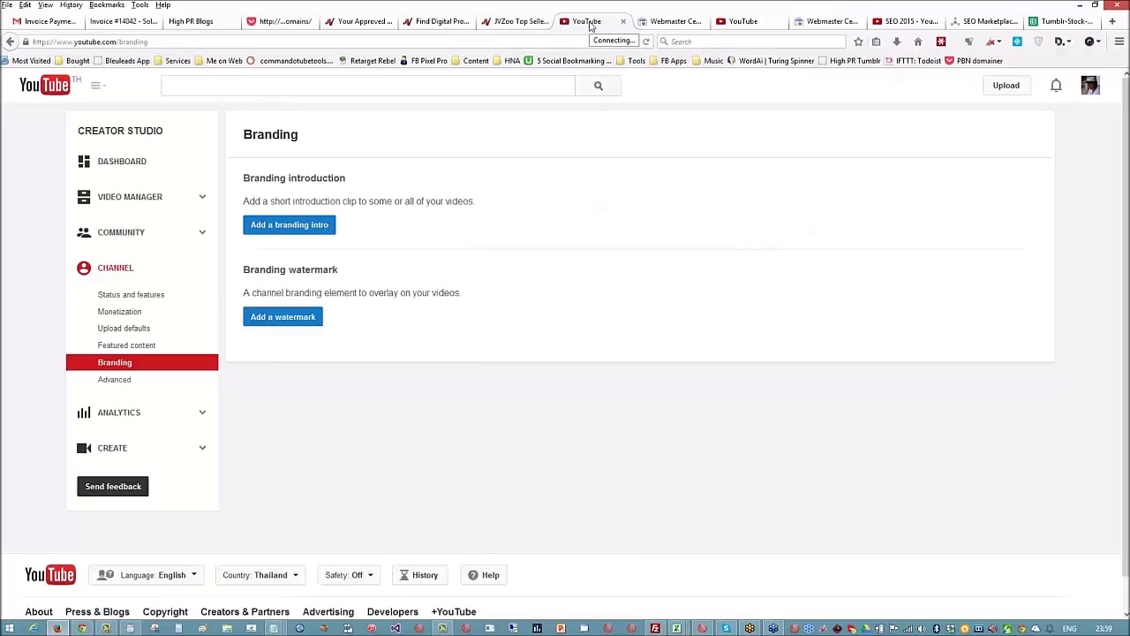
{"action": "left_click", "coordinate": [732, 22]}
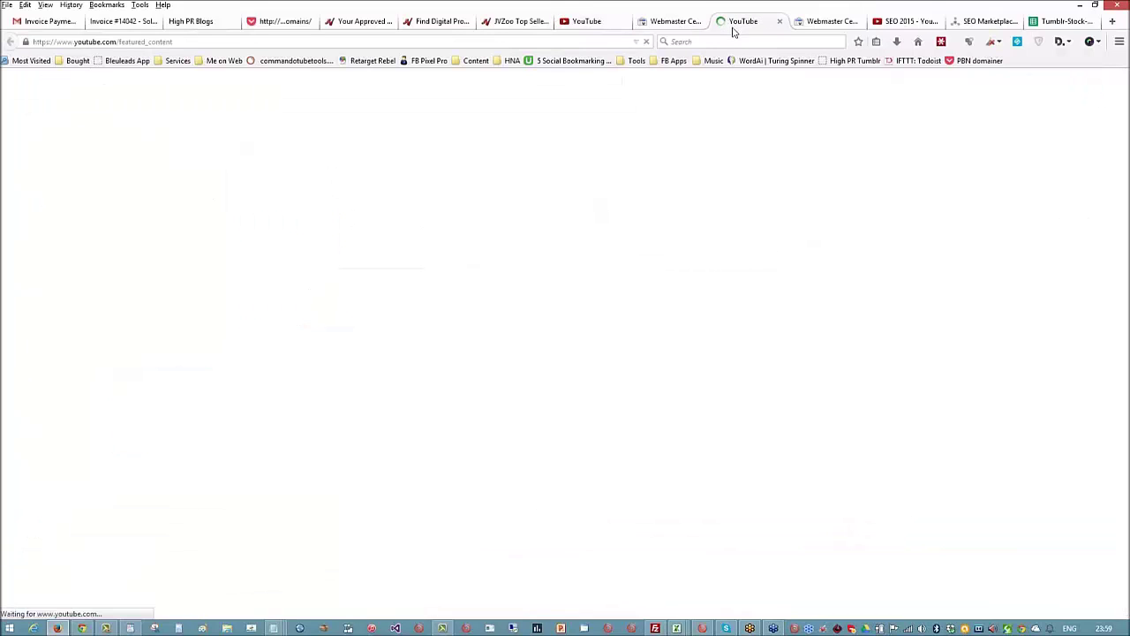
{"action": "left_click", "coordinate": [890, 20]}
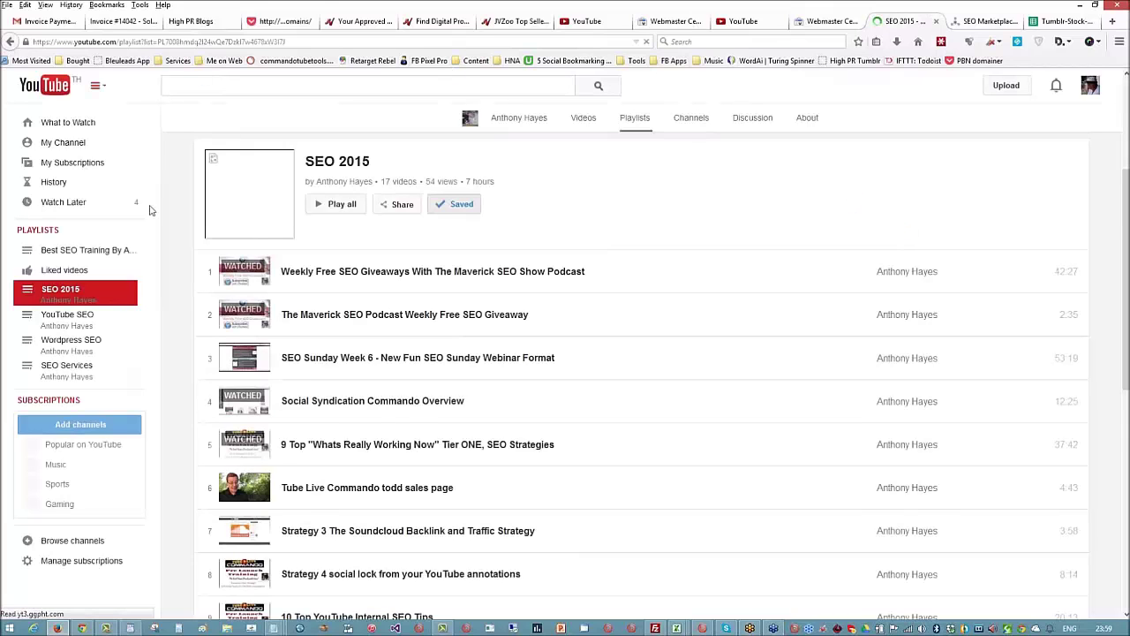
{"action": "left_click", "coordinate": [752, 21]}
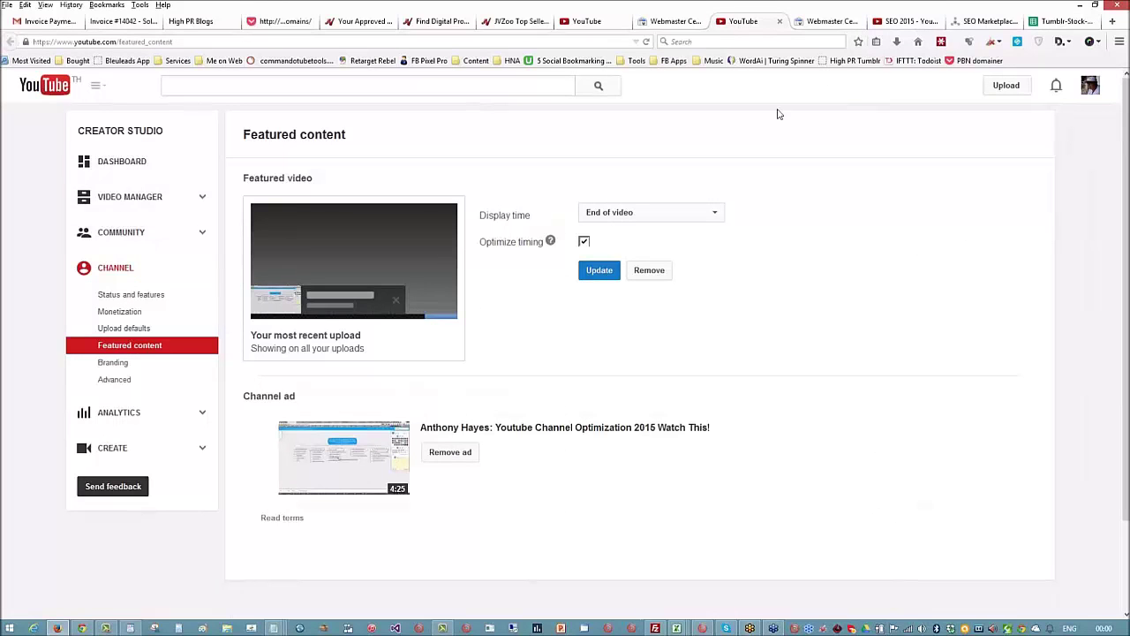
{"action": "left_click", "coordinate": [1092, 88]}
{"action": "left_click", "coordinate": [968, 175]}
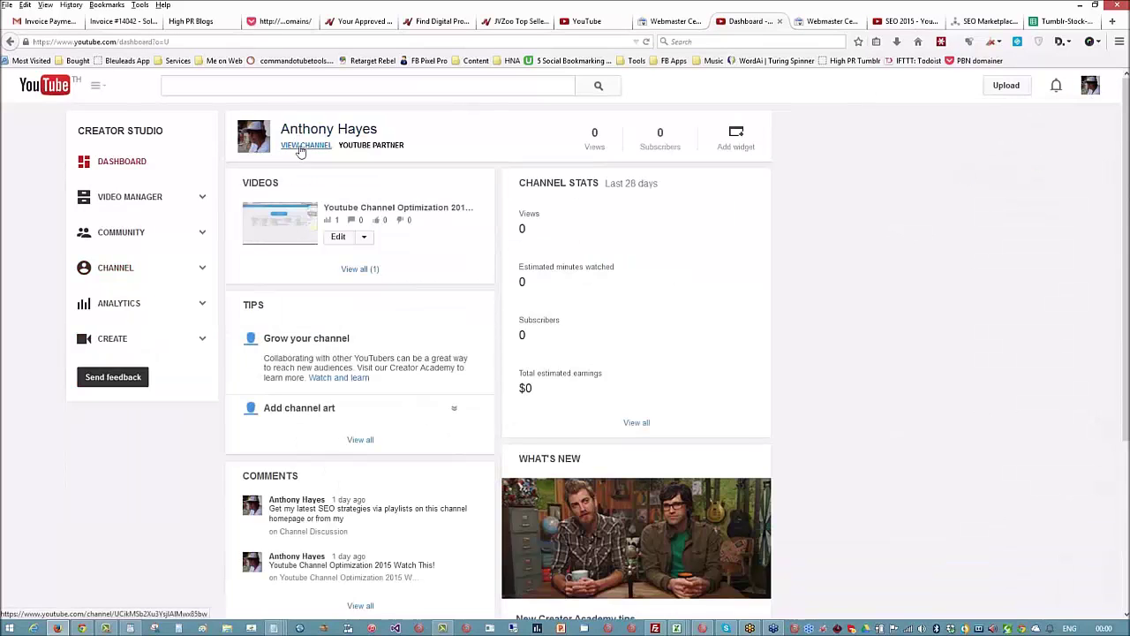
{"action": "left_click", "coordinate": [300, 147]}
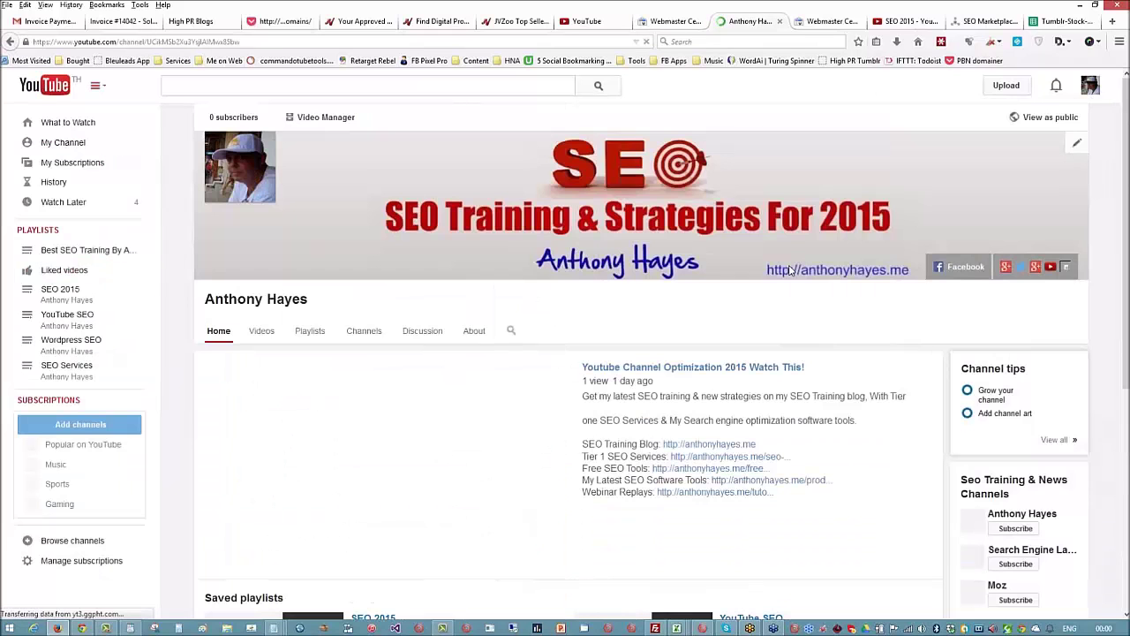
Examine the Saved playlists section on the channel's home page, including the SEO 2015 and YouTube SEO playlists
{"action": "scroll", "coordinate": [788, 272], "scroll_direction": "down", "scroll_amount": 5}
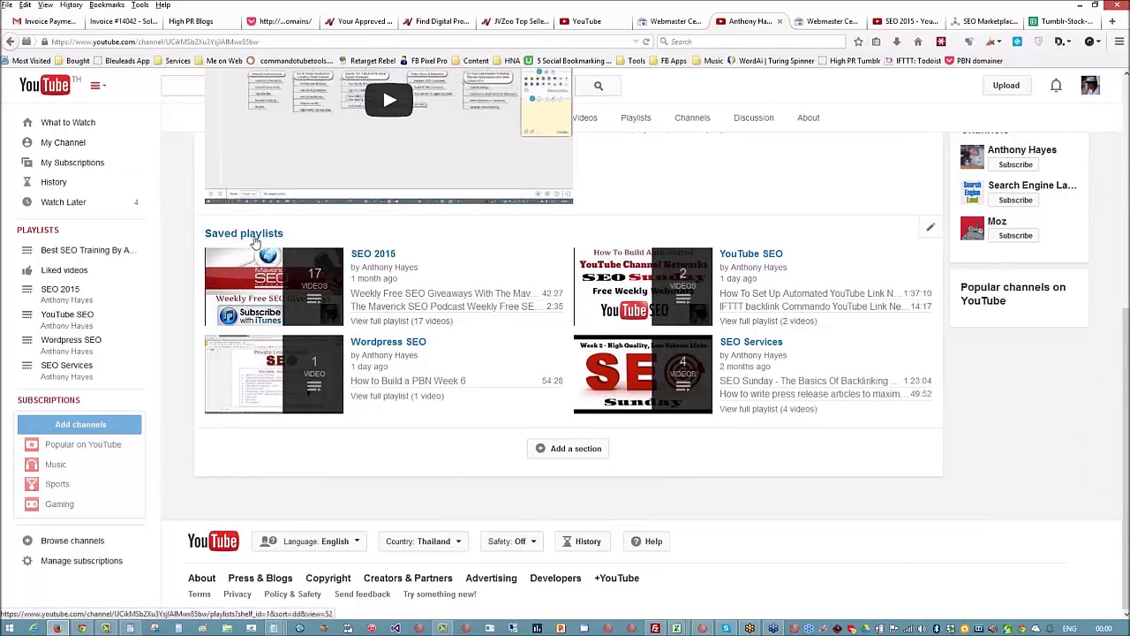
{"action": "left_click", "coordinate": [377, 256]}
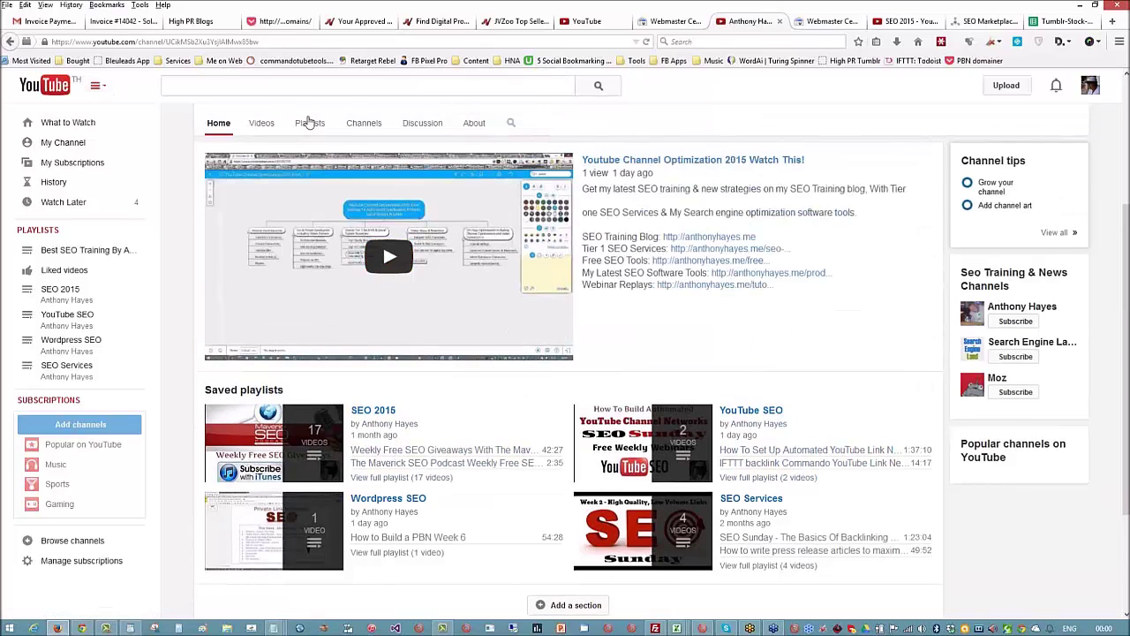
{"action": "scroll", "coordinate": [844, 280], "scroll_direction": "down", "scroll_amount": 2}
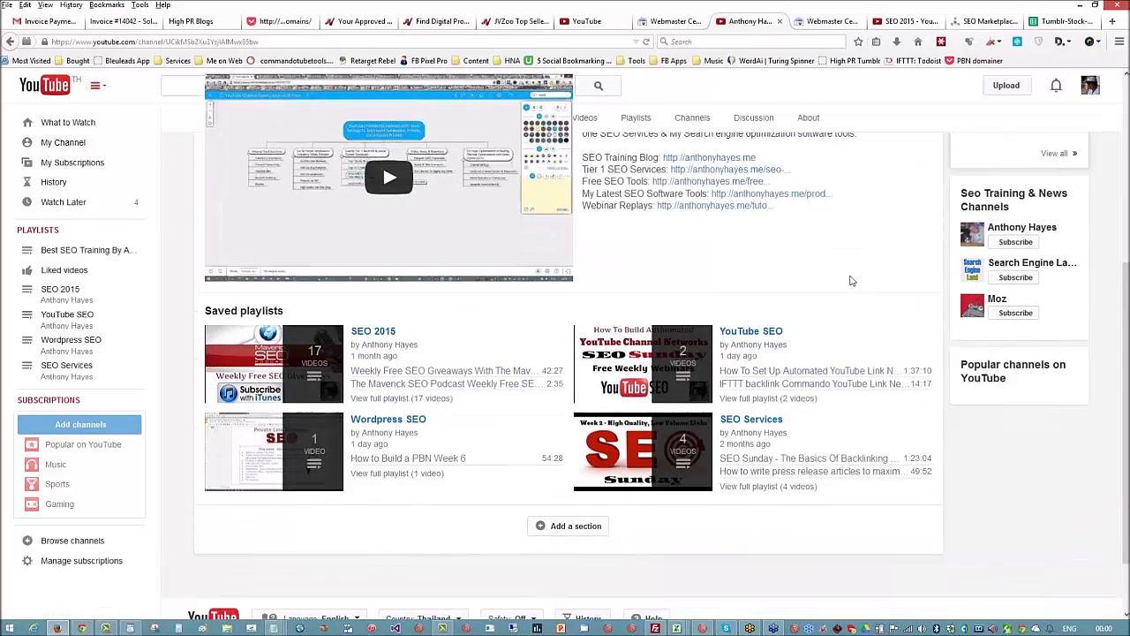
{"action": "scroll", "coordinate": [783, 252], "scroll_direction": "up", "scroll_amount": 2}
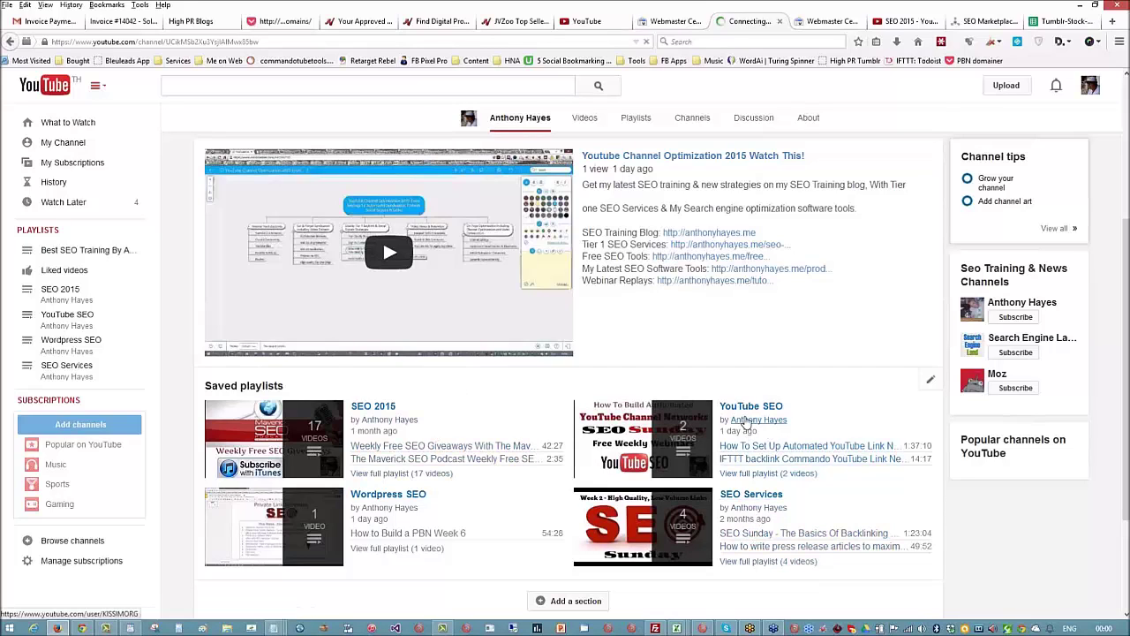
{"action": "left_click", "coordinate": [746, 422]}
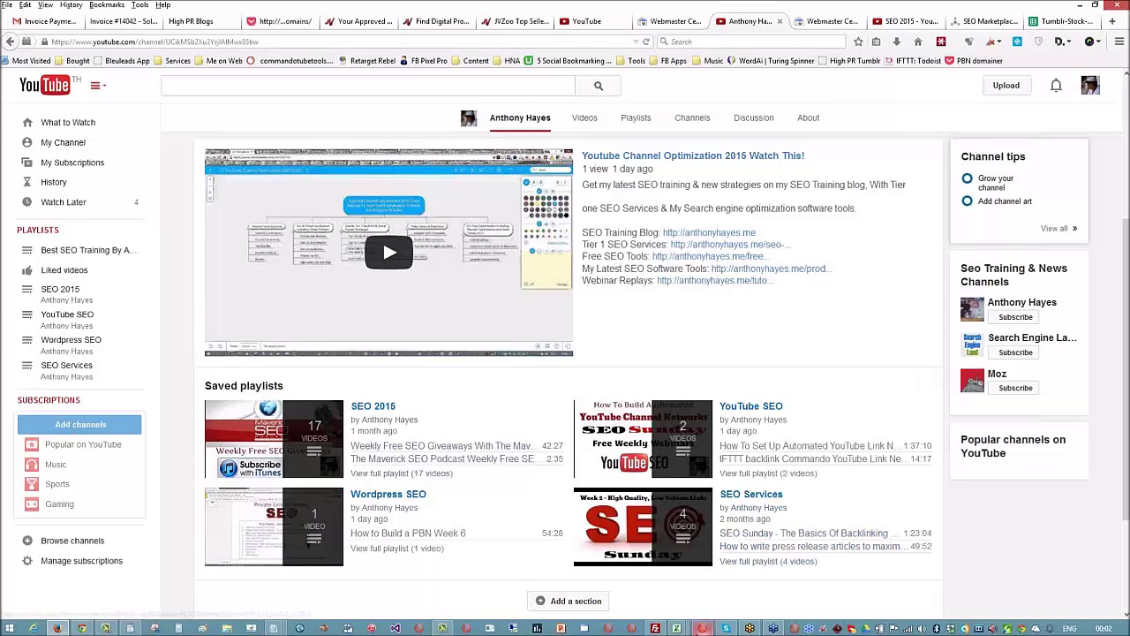
Switch back to IFTTT Backlink Commando and review the playlists loaded in Network Builder
{"action": "left_click", "coordinate": [702, 628]}
{"action": "left_click", "coordinate": [121, 213]}
{"action": "left_click", "coordinate": [122, 224]}
{"action": "left_click", "coordinate": [132, 235]}
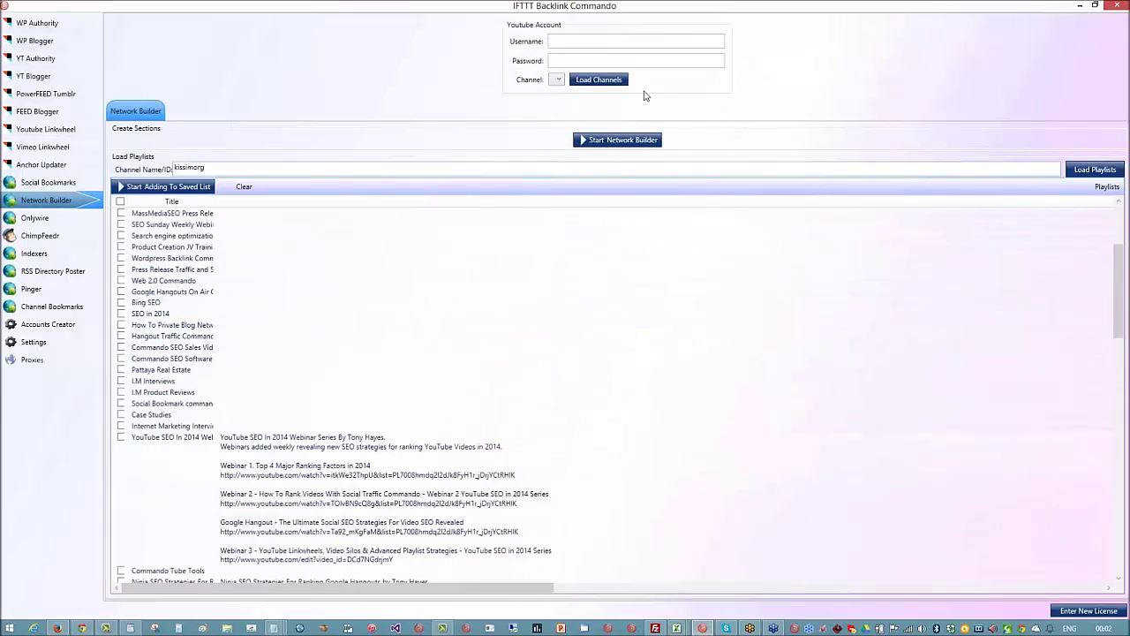
{"action": "left_click", "coordinate": [147, 448]}
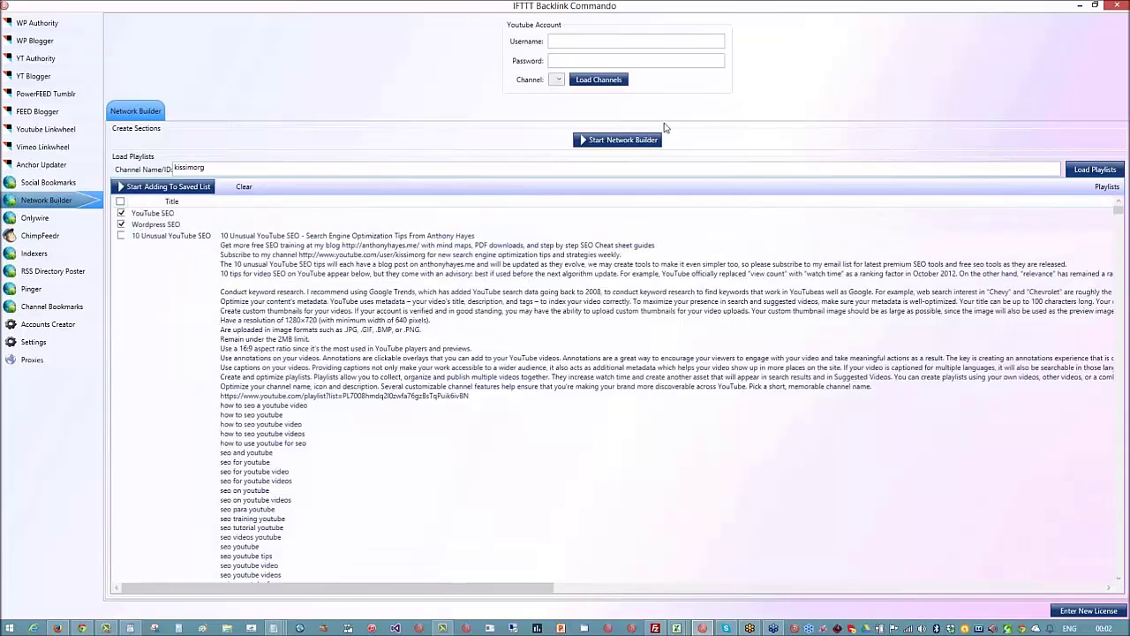
Point out the Start Network Builder command, the selected YouTube SEO and Wordpress SEO playlists, and the YouTube account's channel list
{"action": "left_click", "coordinate": [615, 143]}
{"action": "left_click", "coordinate": [558, 79]}
{"action": "left_click", "coordinate": [651, 105]}
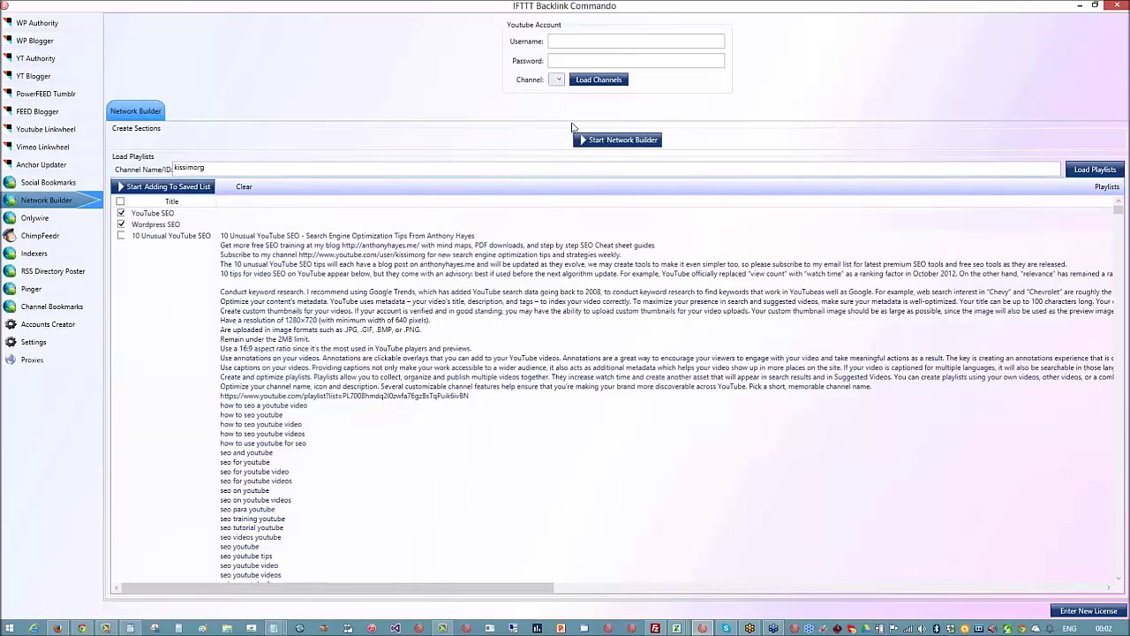
{"action": "left_click", "coordinate": [404, 250]}
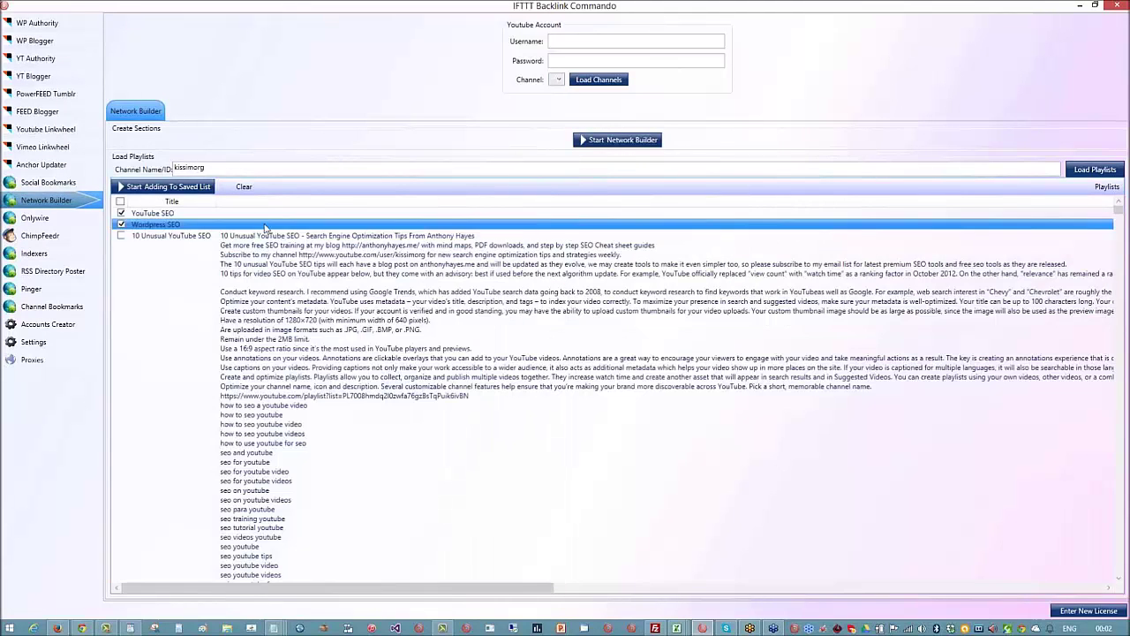
{"action": "left_click", "coordinate": [173, 215]}
{"action": "left_click", "coordinate": [615, 141]}
{"action": "left_click", "coordinate": [557, 79]}
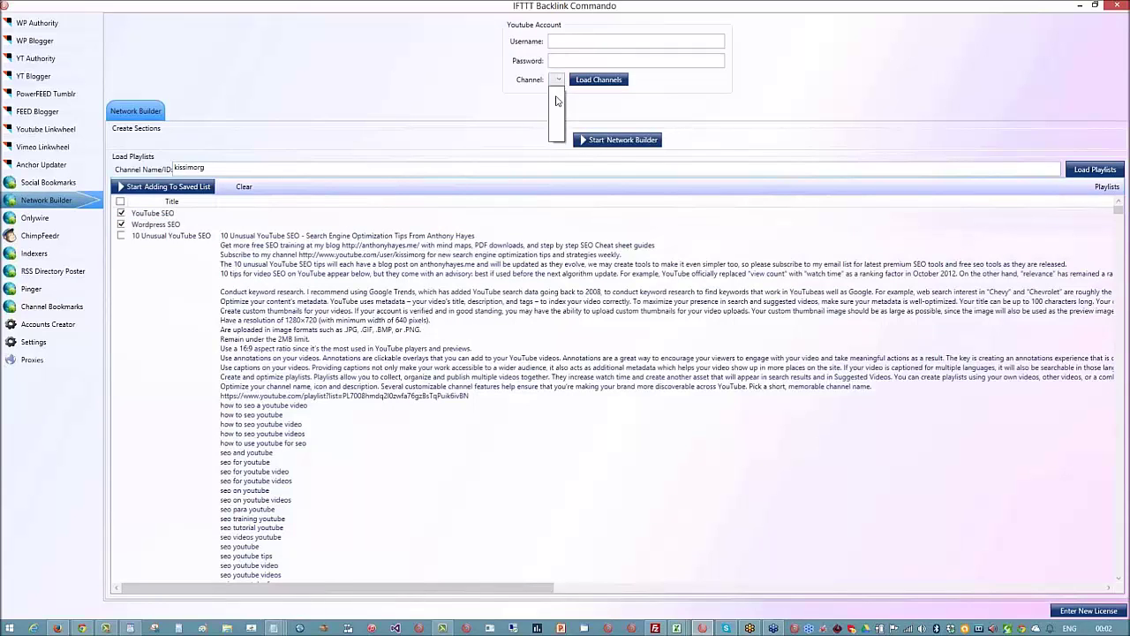
{"action": "left_click", "coordinate": [804, 129]}
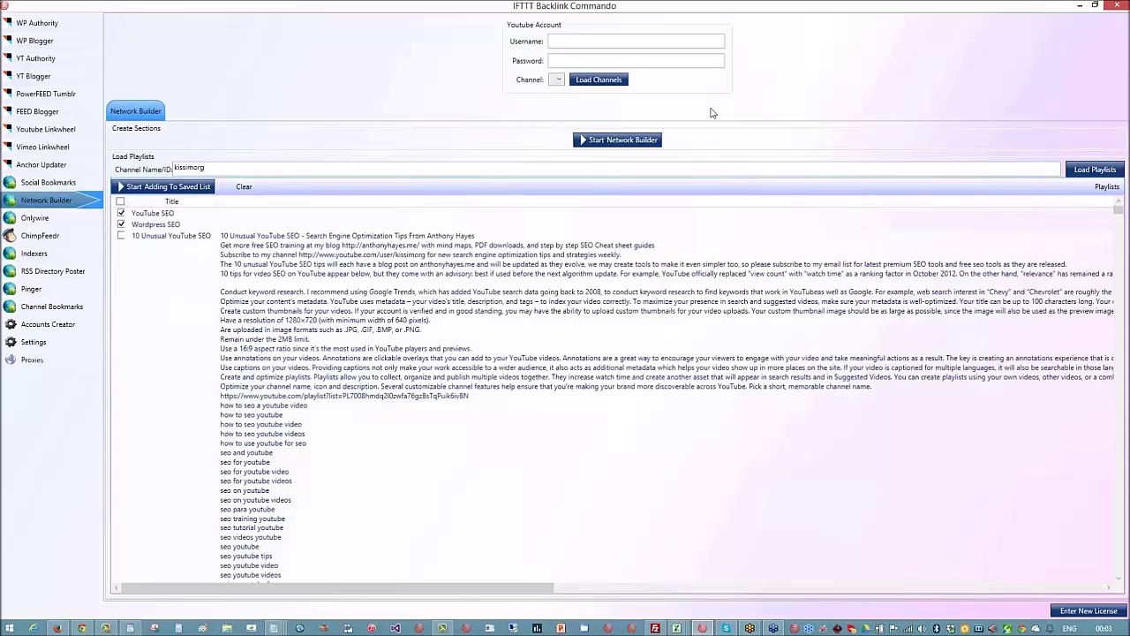
{"action": "left_click", "coordinate": [476, 445]}
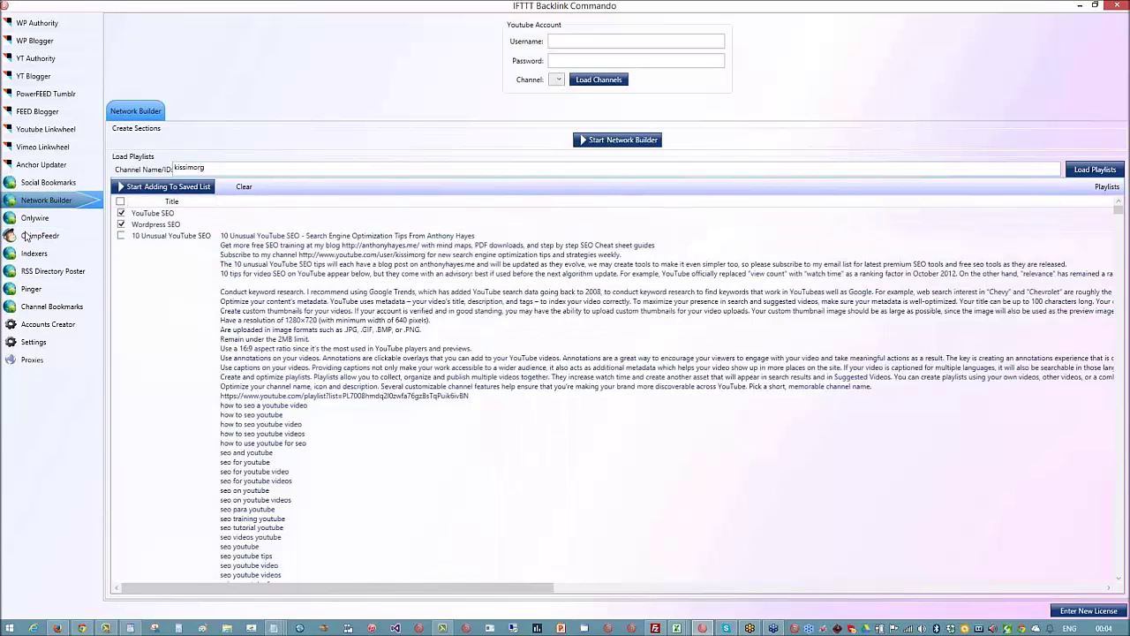
Show the Bulk Profiles Creator settings in Accounts Creator for new emails and for existing emails, and close them without creating profiles
{"action": "left_click", "coordinate": [43, 327]}
{"action": "left_click", "coordinate": [157, 41]}
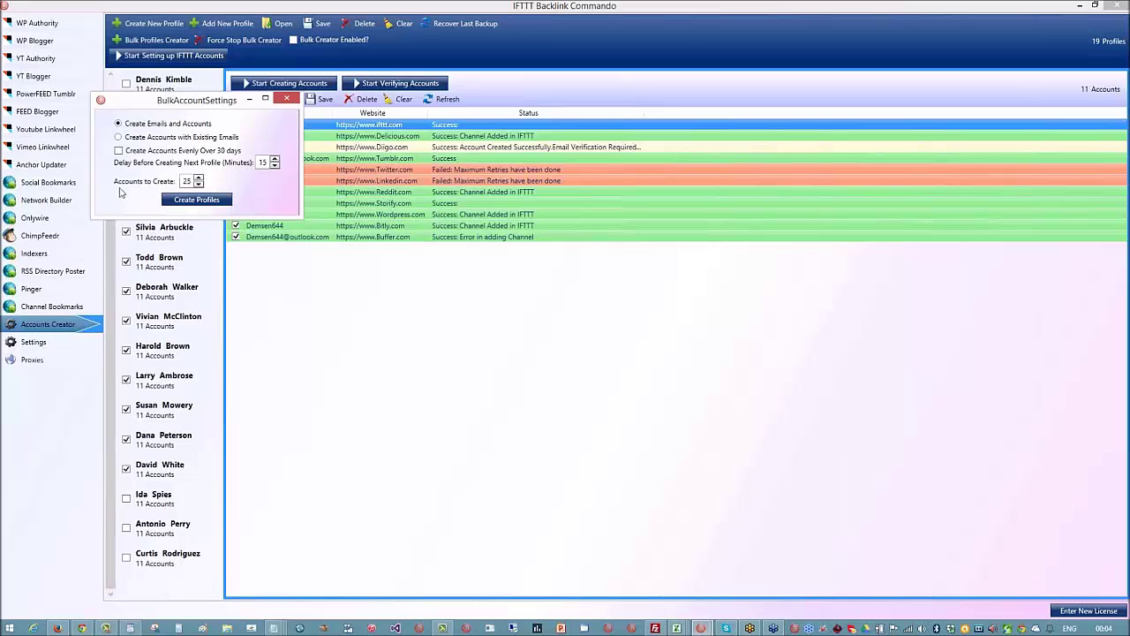
{"action": "left_click", "coordinate": [286, 98]}
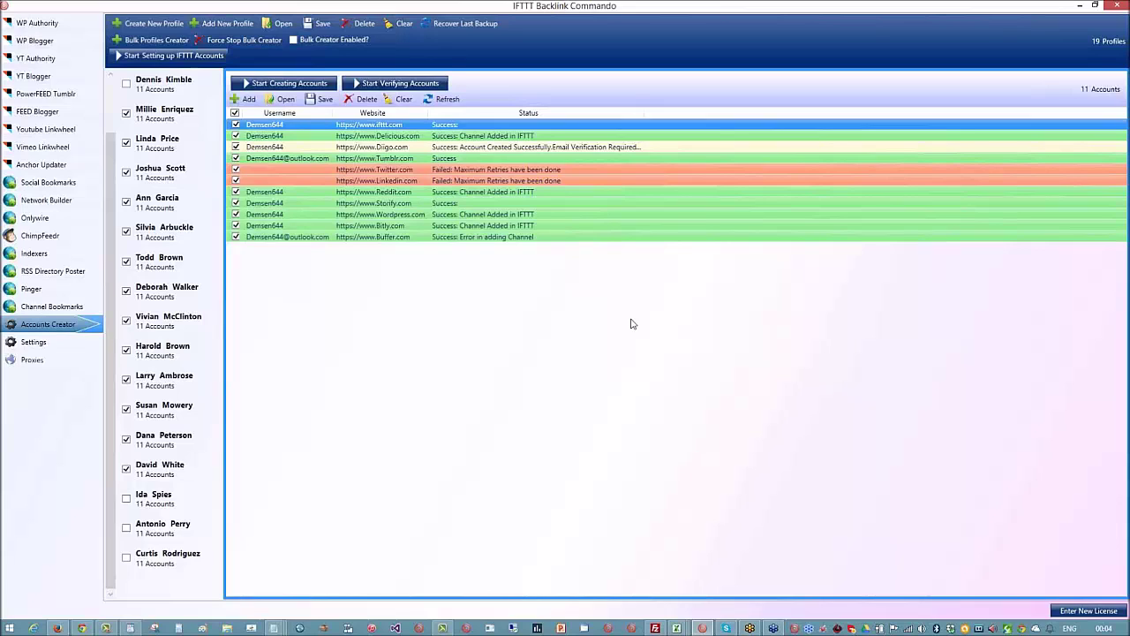
{"action": "left_click", "coordinate": [155, 40]}
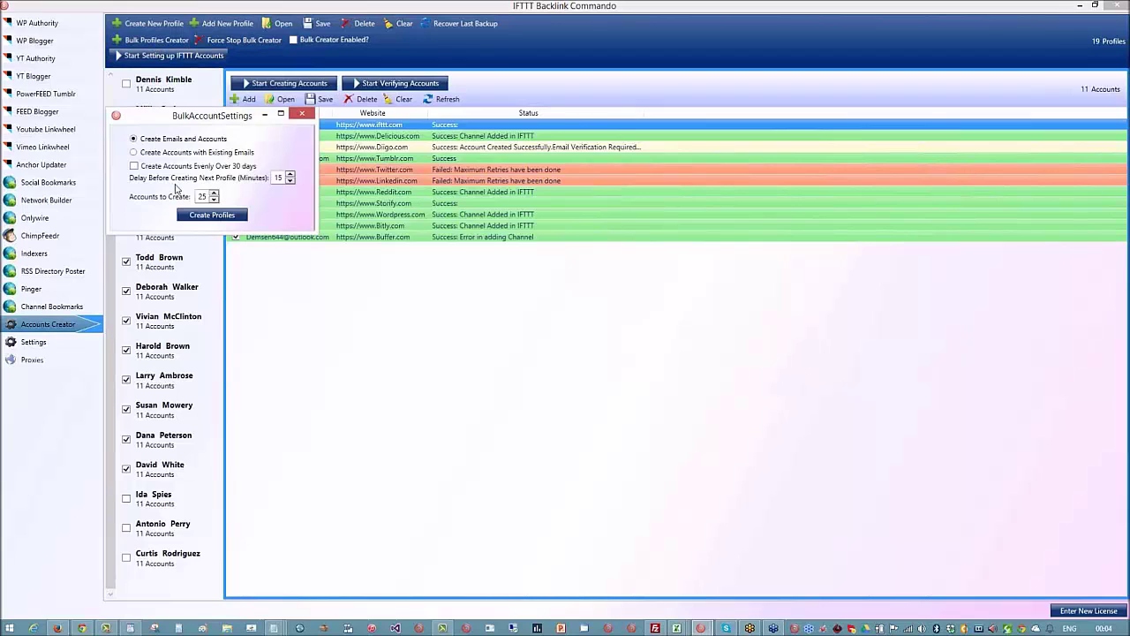
{"action": "left_click", "coordinate": [134, 153]}
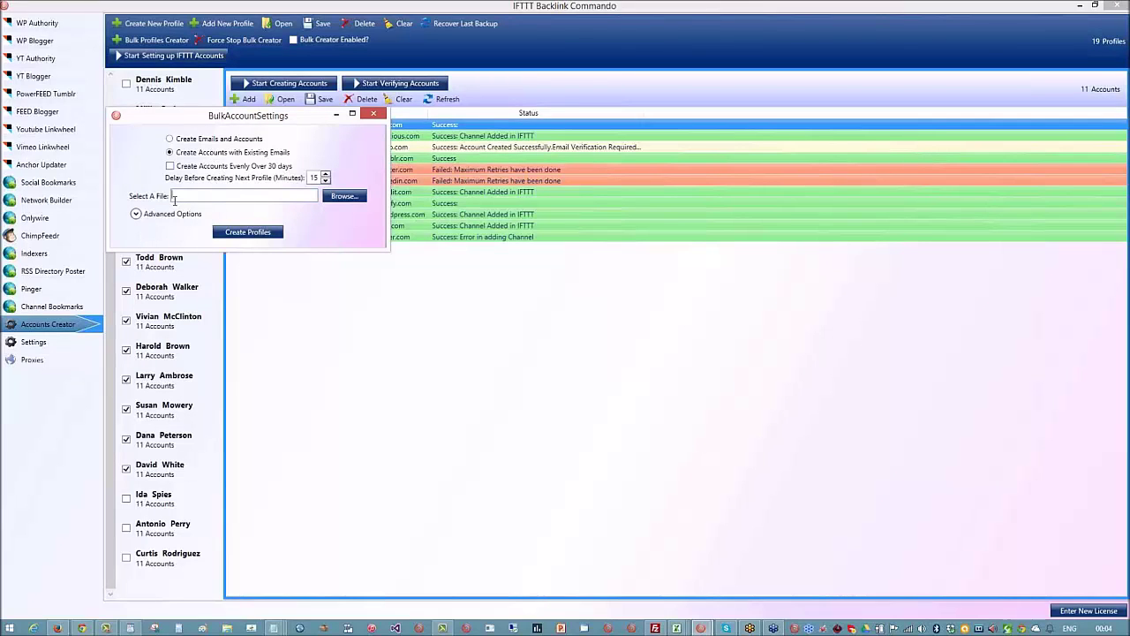
{"action": "left_click", "coordinate": [375, 115]}
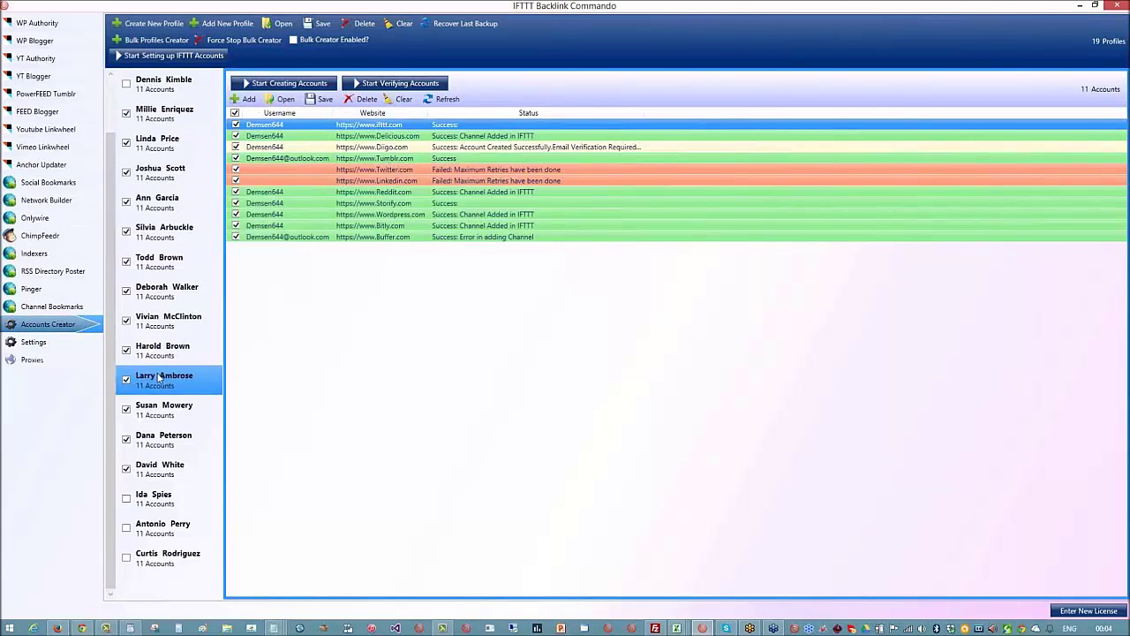